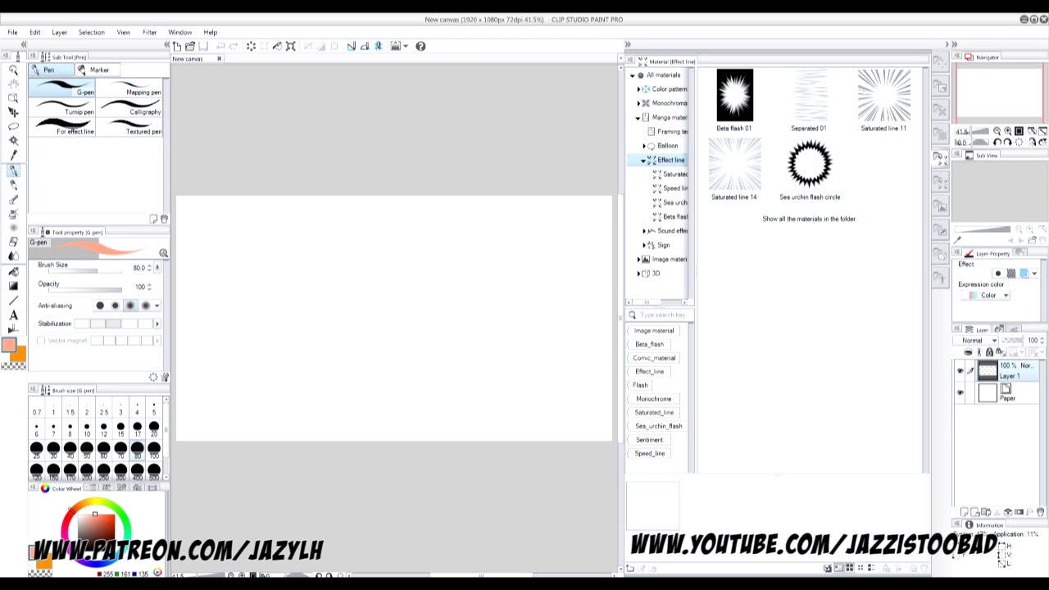
Step: Draw a closed, wavy flame outline in black with the G-pen mid-canvas, and lower Layer 1's opacity to 29%
{"action": "left_click", "coordinate": [79, 551]}
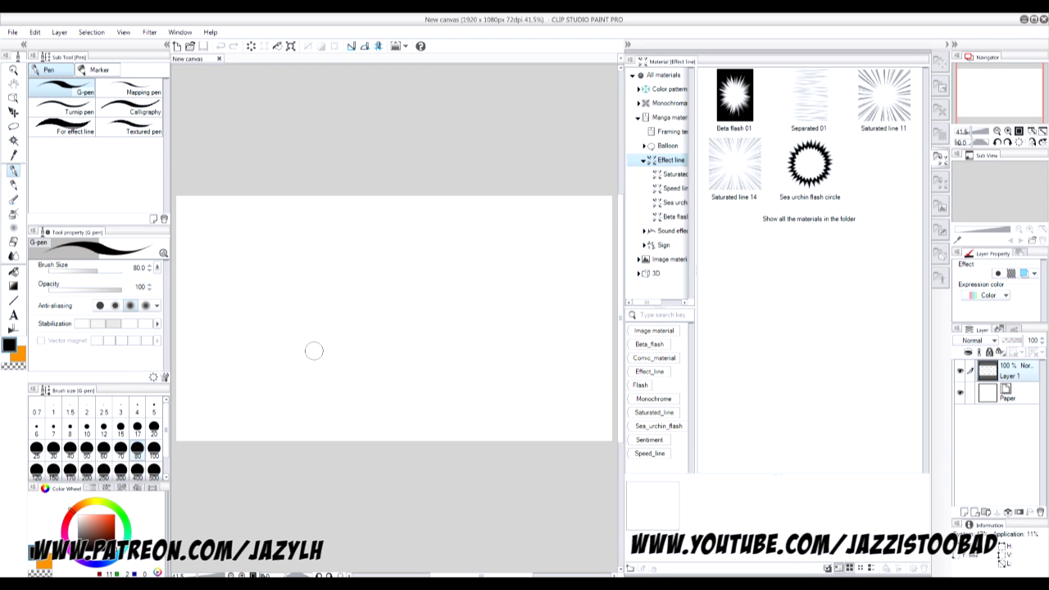
{"action": "mouse_move", "coordinate": [314, 350]}
{"action": "left_mouse_down"}
{"action": "mouse_move", "coordinate": [335, 290]}
{"action": "mouse_move", "coordinate": [350, 302]}
{"action": "mouse_move", "coordinate": [368, 260]}
{"action": "mouse_move", "coordinate": [395, 260]}
{"action": "mouse_move", "coordinate": [437, 223]}
{"action": "mouse_move", "coordinate": [444, 239]}
{"action": "mouse_move", "coordinate": [424, 261]}
{"action": "mouse_move", "coordinate": [431, 300]}
{"action": "mouse_move", "coordinate": [407, 320]}
{"action": "mouse_move", "coordinate": [411, 342]}
{"action": "mouse_move", "coordinate": [419, 336]}
{"action": "mouse_move", "coordinate": [412, 359]}
{"action": "mouse_move", "coordinate": [384, 369]}
{"action": "mouse_move", "coordinate": [372, 395]}
{"action": "mouse_move", "coordinate": [353, 396]}
{"action": "mouse_move", "coordinate": [352, 371]}
{"action": "mouse_move", "coordinate": [320, 348]}
{"action": "left_mouse_up"}
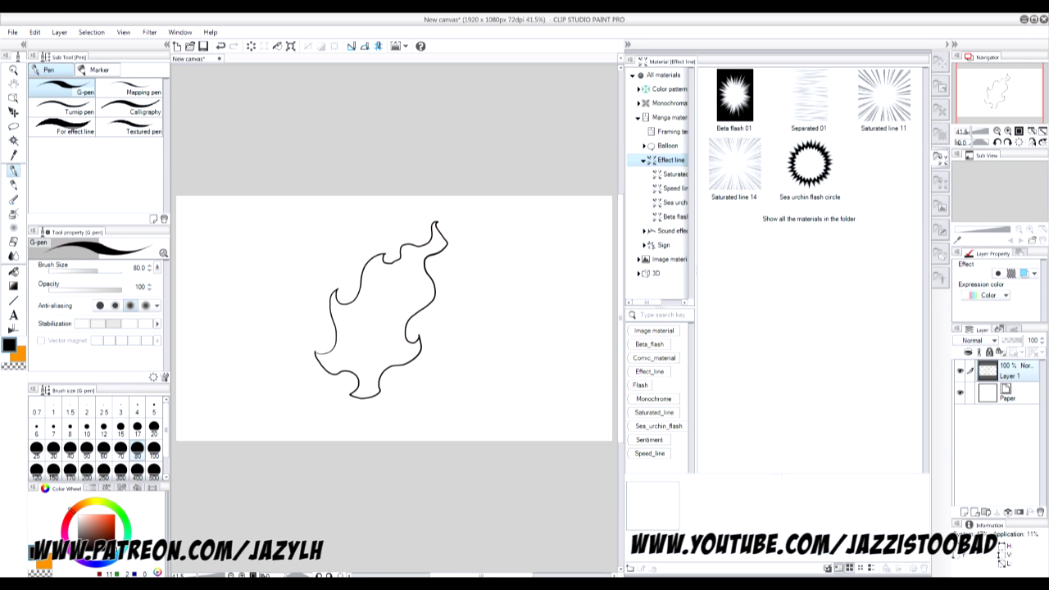
{"action": "left_click_drag", "start_coordinate": [1023, 339], "coordinate": [1010, 339]}
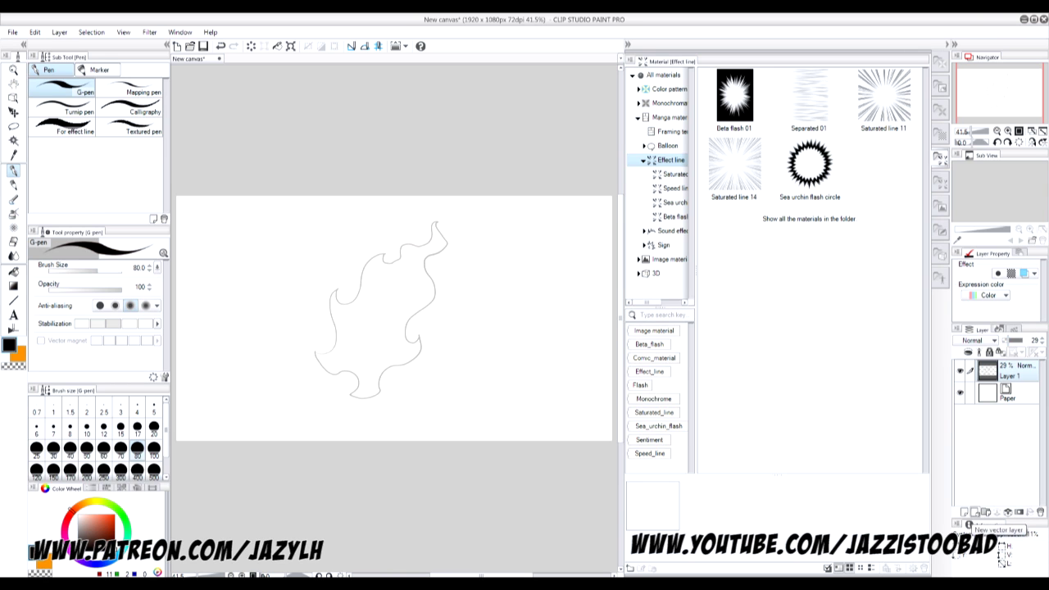
Step: On a new layer, draw the second flame outline with small loose sparks over the faded guide, and lower the layer's opacity to 26%
{"action": "left_click", "coordinate": [964, 512]}
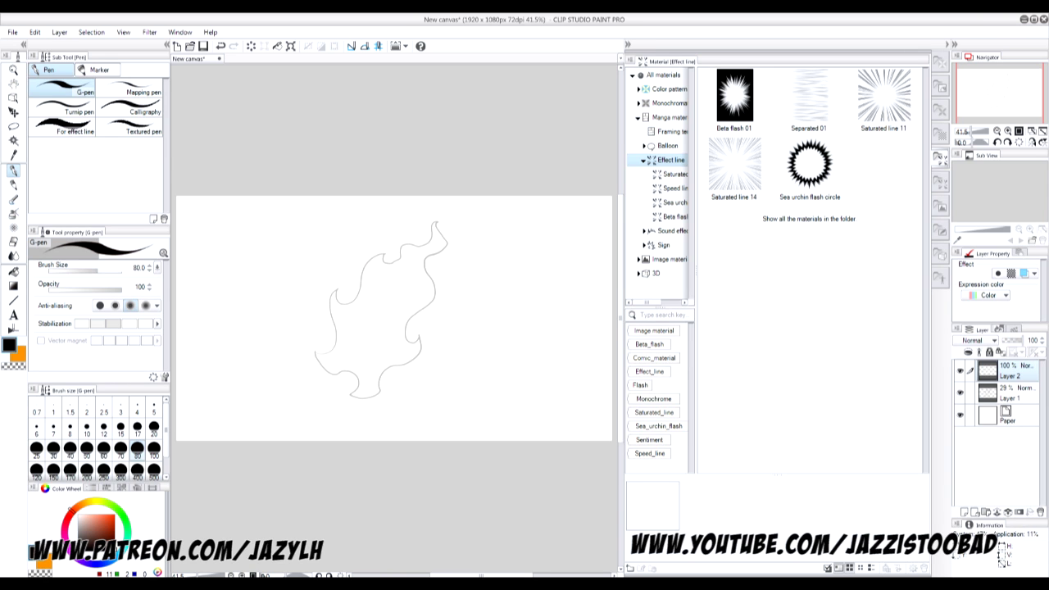
{"action": "mouse_move", "coordinate": [312, 343]}
{"action": "left_mouse_down"}
{"action": "mouse_move", "coordinate": [335, 365]}
{"action": "mouse_move", "coordinate": [315, 338]}
{"action": "mouse_move", "coordinate": [316, 315]}
{"action": "mouse_move", "coordinate": [335, 328]}
{"action": "mouse_move", "coordinate": [335, 285]}
{"action": "mouse_move", "coordinate": [390, 256]}
{"action": "mouse_move", "coordinate": [402, 264]}
{"action": "mouse_move", "coordinate": [449, 215]}
{"action": "mouse_move", "coordinate": [456, 221]}
{"action": "mouse_move", "coordinate": [424, 254]}
{"action": "mouse_move", "coordinate": [433, 283]}
{"action": "mouse_move", "coordinate": [422, 303]}
{"action": "mouse_move", "coordinate": [434, 323]}
{"action": "mouse_move", "coordinate": [410, 368]}
{"action": "mouse_move", "coordinate": [373, 394]}
{"action": "mouse_move", "coordinate": [337, 367]}
{"action": "left_mouse_up"}
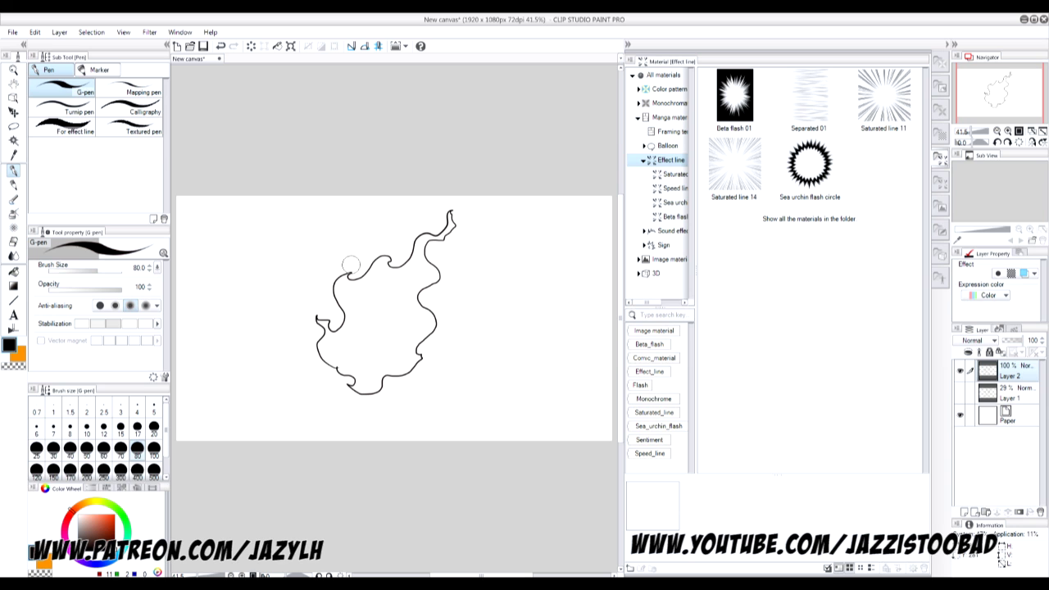
{"action": "left_click_drag", "start_coordinate": [362, 259], "coordinate": [357, 263]}
{"action": "left_click_drag", "start_coordinate": [462, 208], "coordinate": [460, 211]}
{"action": "left_click_drag", "start_coordinate": [1022, 340], "coordinate": [1008, 341]}
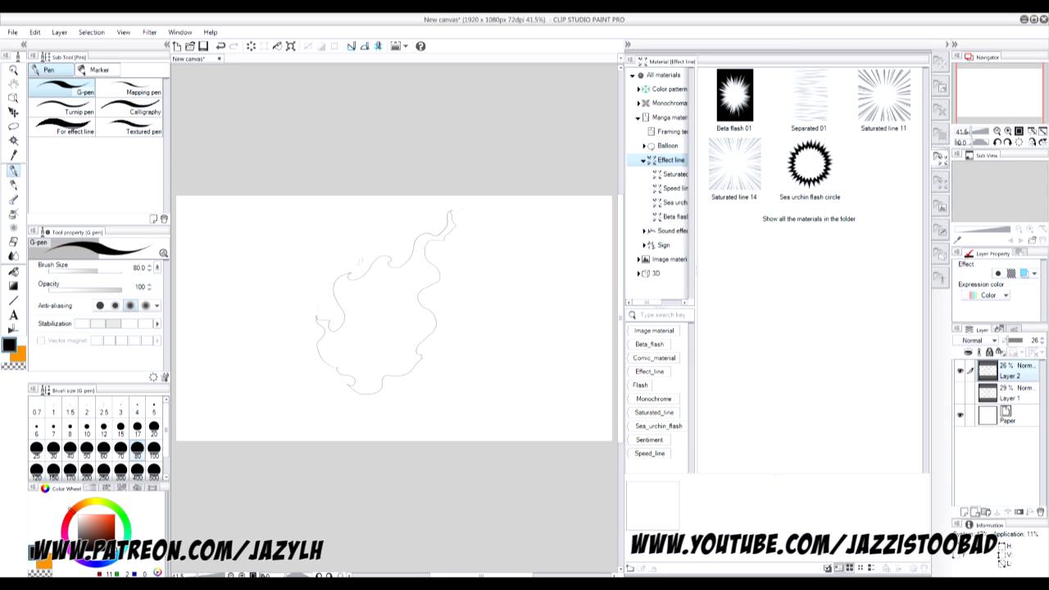
Step: On a new layer, draw the third flame outline with sparks, hide Layer 2, and fade the new drawing to 13% opacity
{"action": "left_click", "coordinate": [965, 516]}
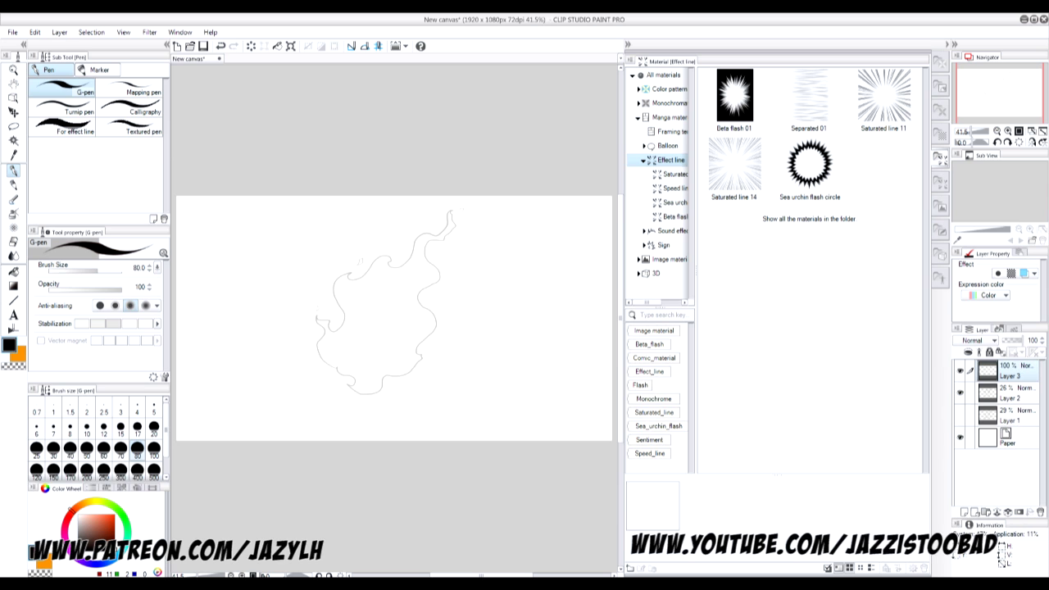
{"action": "mouse_move", "coordinate": [326, 354]}
{"action": "left_mouse_down"}
{"action": "mouse_move", "coordinate": [338, 313]}
{"action": "mouse_move", "coordinate": [330, 300]}
{"action": "mouse_move", "coordinate": [354, 302]}
{"action": "mouse_move", "coordinate": [365, 248]}
{"action": "mouse_move", "coordinate": [388, 261]}
{"action": "mouse_move", "coordinate": [423, 257]}
{"action": "mouse_move", "coordinate": [422, 227]}
{"action": "mouse_move", "coordinate": [439, 216]}
{"action": "mouse_move", "coordinate": [450, 250]}
{"action": "mouse_move", "coordinate": [408, 284]}
{"action": "mouse_move", "coordinate": [413, 304]}
{"action": "mouse_move", "coordinate": [430, 299]}
{"action": "mouse_move", "coordinate": [421, 337]}
{"action": "mouse_move", "coordinate": [402, 351]}
{"action": "mouse_move", "coordinate": [407, 371]}
{"action": "mouse_move", "coordinate": [369, 392]}
{"action": "mouse_move", "coordinate": [326, 353]}
{"action": "left_mouse_up"}
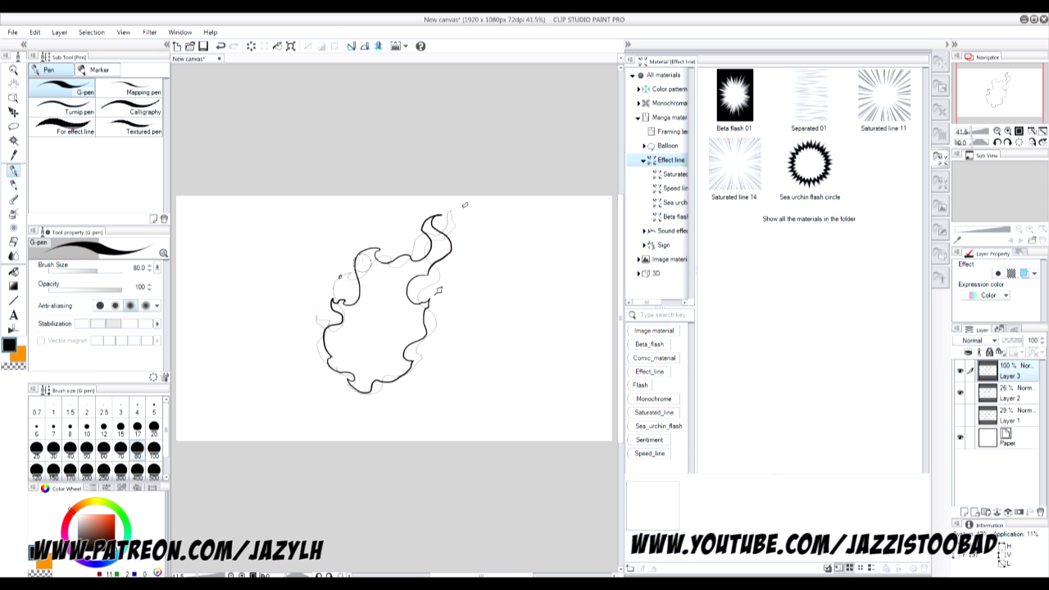
{"action": "mouse_move", "coordinate": [365, 254]}
{"action": "left_mouse_down"}
{"action": "mouse_move", "coordinate": [361, 267]}
{"action": "mouse_move", "coordinate": [366, 252]}
{"action": "left_mouse_up"}
{"action": "left_click", "coordinate": [960, 394]}
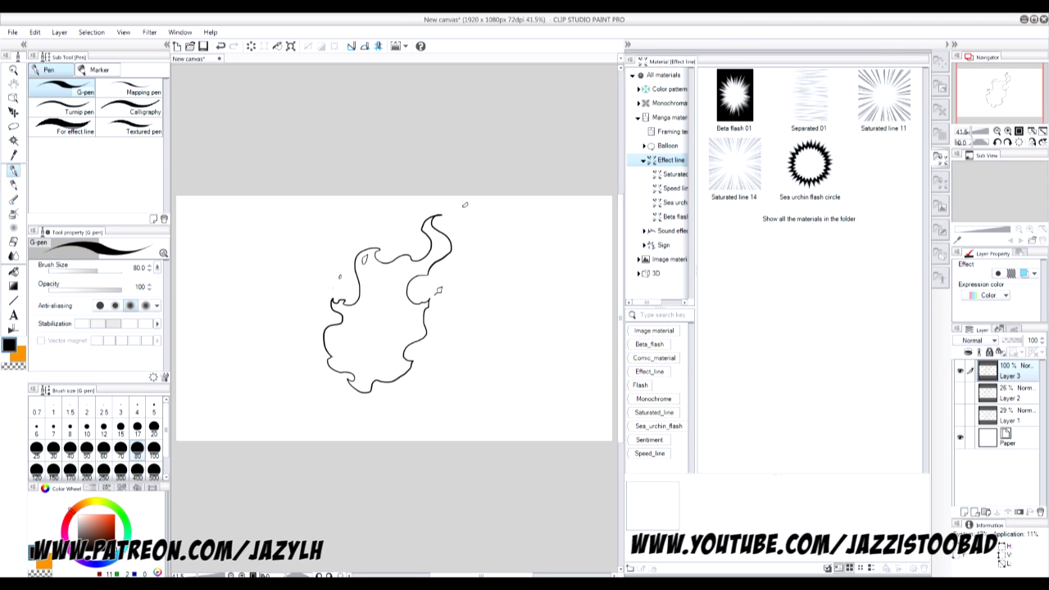
{"action": "left_click_drag", "start_coordinate": [1028, 340], "coordinate": [1007, 340]}
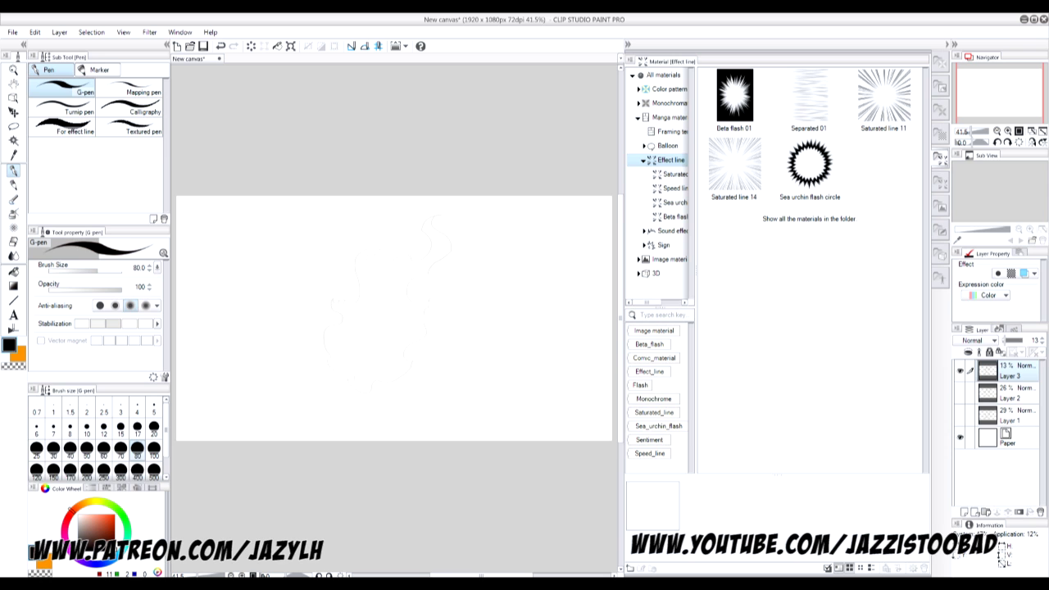
Step: On a new layer, draw the fourth flame outline with detached sparks around it, and fade the layer to 13% opacity
{"action": "left_click", "coordinate": [964, 512]}
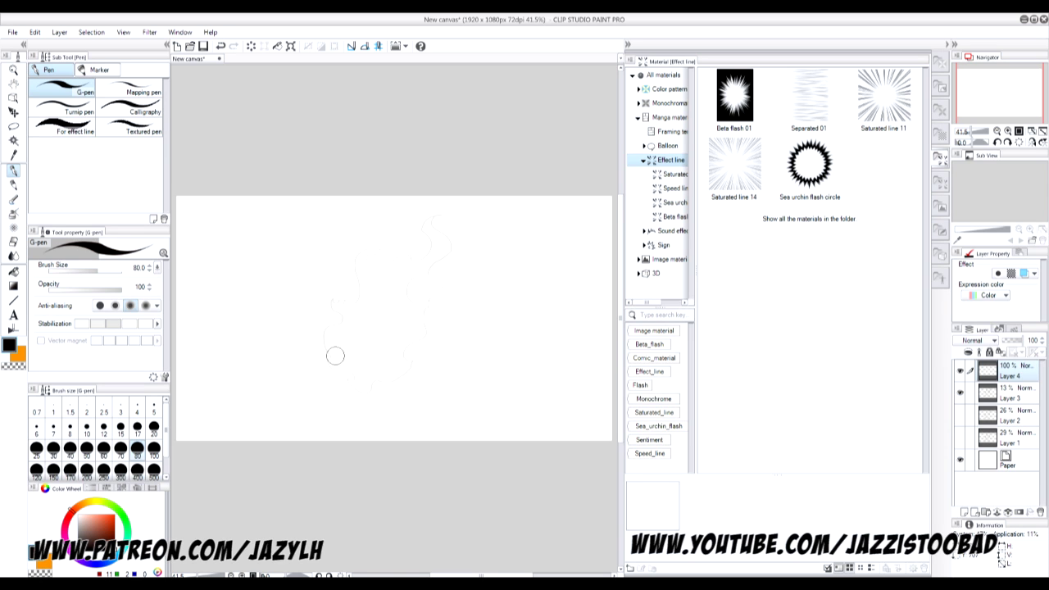
{"action": "mouse_move", "coordinate": [330, 350]}
{"action": "left_mouse_down"}
{"action": "mouse_move", "coordinate": [350, 296]}
{"action": "mouse_move", "coordinate": [341, 282]}
{"action": "mouse_move", "coordinate": [362, 304]}
{"action": "mouse_move", "coordinate": [372, 300]}
{"action": "mouse_move", "coordinate": [354, 259]}
{"action": "mouse_move", "coordinate": [363, 239]}
{"action": "mouse_move", "coordinate": [373, 264]}
{"action": "mouse_move", "coordinate": [391, 261]}
{"action": "mouse_move", "coordinate": [424, 244]}
{"action": "mouse_move", "coordinate": [407, 224]}
{"action": "mouse_move", "coordinate": [425, 216]}
{"action": "mouse_move", "coordinate": [412, 229]}
{"action": "mouse_move", "coordinate": [435, 242]}
{"action": "mouse_move", "coordinate": [411, 261]}
{"action": "mouse_move", "coordinate": [442, 278]}
{"action": "mouse_move", "coordinate": [418, 301]}
{"action": "mouse_move", "coordinate": [433, 331]}
{"action": "mouse_move", "coordinate": [405, 356]}
{"action": "mouse_move", "coordinate": [425, 350]}
{"action": "mouse_move", "coordinate": [423, 366]}
{"action": "mouse_move", "coordinate": [359, 387]}
{"action": "mouse_move", "coordinate": [329, 343]}
{"action": "left_mouse_up"}
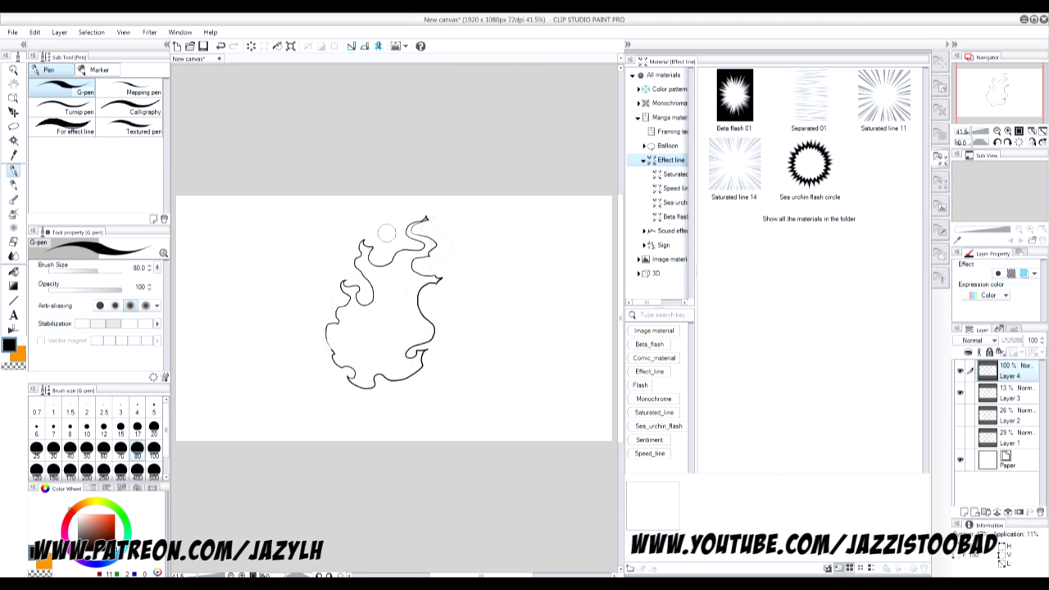
{"action": "left_click_drag", "start_coordinate": [378, 227], "coordinate": [384, 222]}
{"action": "left_click_drag", "start_coordinate": [456, 265], "coordinate": [452, 272]}
{"action": "left_click_drag", "start_coordinate": [1022, 340], "coordinate": [1007, 341]}
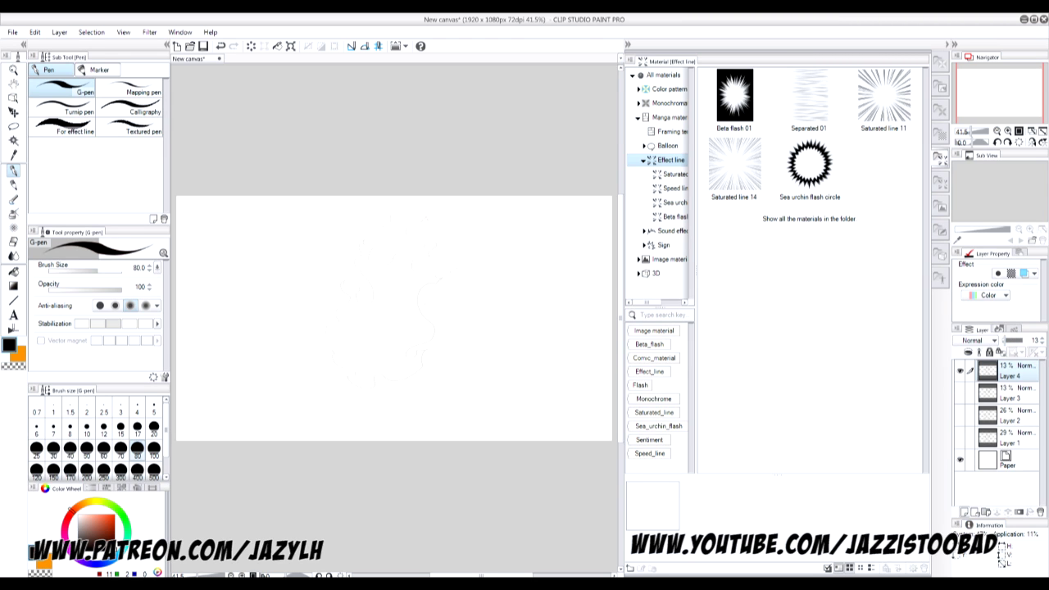
Step: Draw the fifth flame outline on a new layer, with small sparks beside the tip and both edges
{"action": "left_click", "coordinate": [964, 512]}
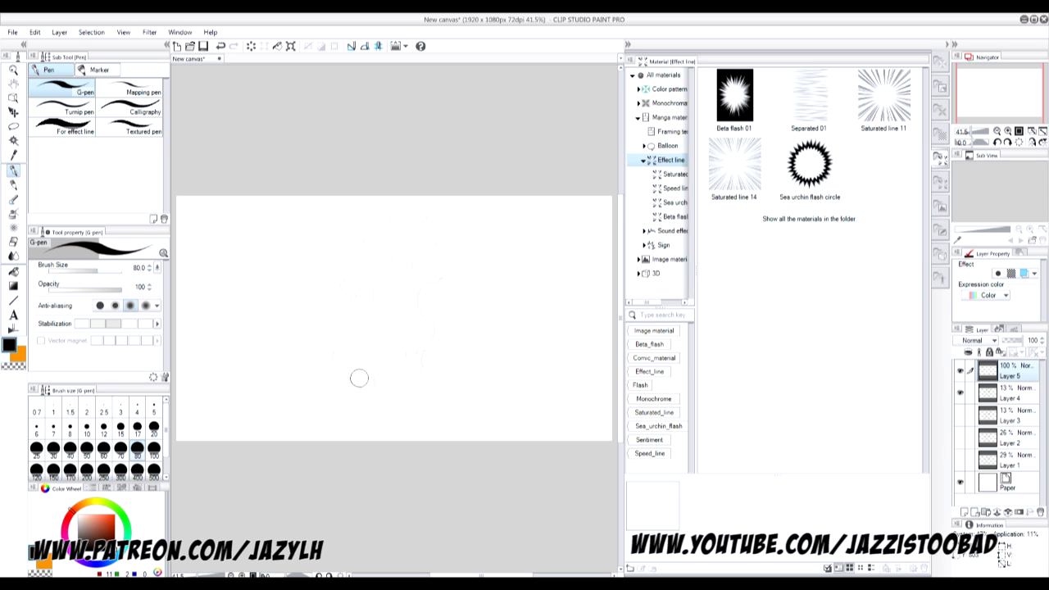
{"action": "mouse_move", "coordinate": [356, 368]}
{"action": "left_mouse_down"}
{"action": "mouse_move", "coordinate": [329, 314]}
{"action": "mouse_move", "coordinate": [353, 296]}
{"action": "mouse_move", "coordinate": [332, 296]}
{"action": "mouse_move", "coordinate": [336, 283]}
{"action": "mouse_move", "coordinate": [371, 285]}
{"action": "mouse_move", "coordinate": [354, 257]}
{"action": "mouse_move", "coordinate": [367, 242]}
{"action": "mouse_move", "coordinate": [384, 265]}
{"action": "mouse_move", "coordinate": [397, 260]}
{"action": "mouse_move", "coordinate": [432, 206]}
{"action": "mouse_move", "coordinate": [447, 243]}
{"action": "mouse_move", "coordinate": [418, 252]}
{"action": "mouse_move", "coordinate": [421, 295]}
{"action": "mouse_move", "coordinate": [440, 314]}
{"action": "mouse_move", "coordinate": [421, 365]}
{"action": "mouse_move", "coordinate": [373, 388]}
{"action": "mouse_move", "coordinate": [348, 360]}
{"action": "left_mouse_up"}
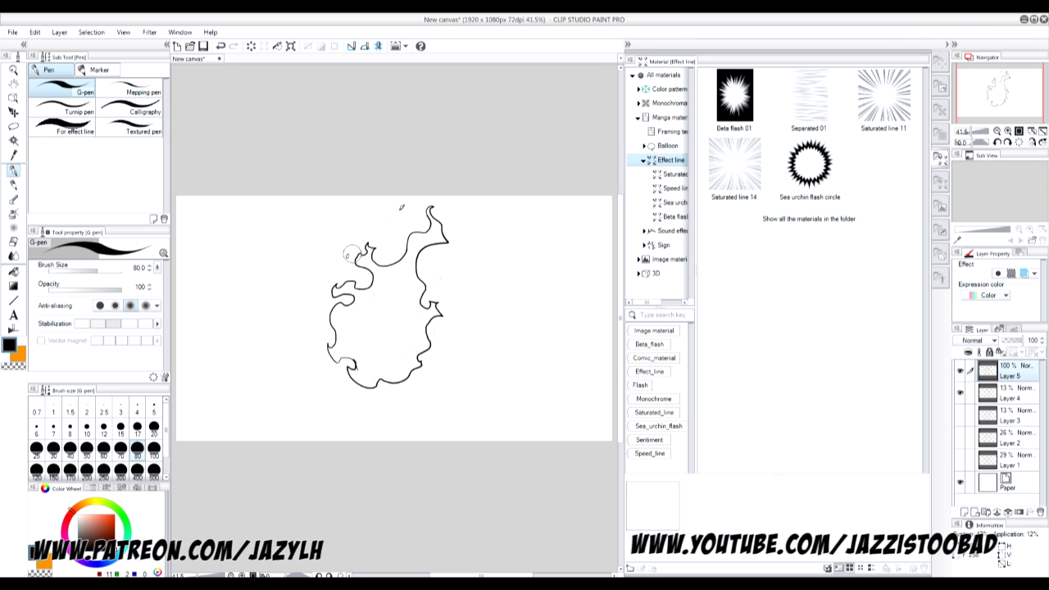
{"action": "left_click_drag", "start_coordinate": [467, 249], "coordinate": [464, 257]}
{"action": "left_click_drag", "start_coordinate": [443, 302], "coordinate": [447, 296]}
Step: Show only Layer 1 as a guide and draw the sixth flame outline over it on a new layer
{"action": "left_click", "coordinate": [960, 459]}
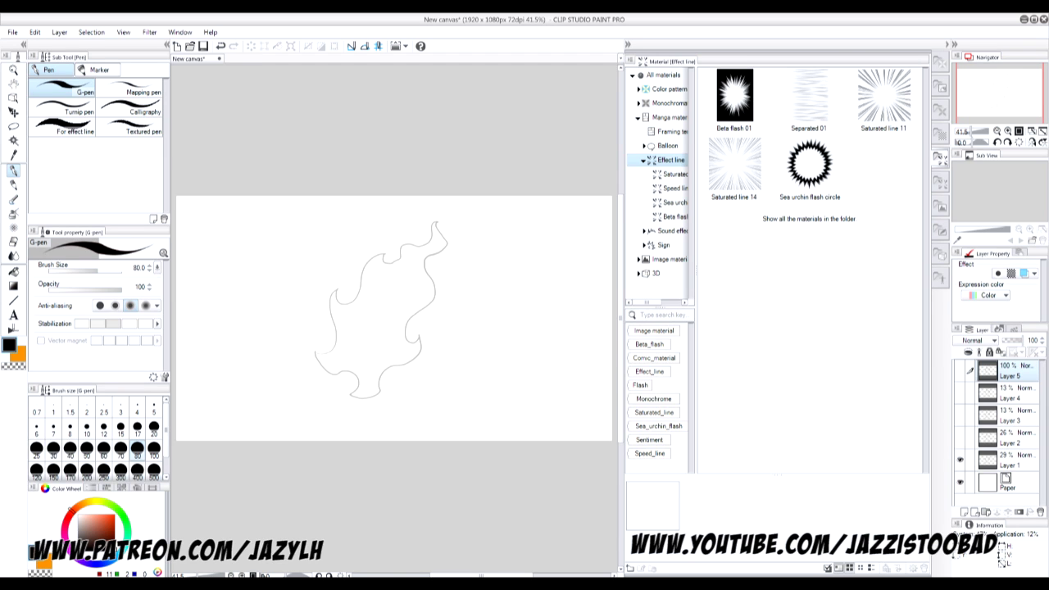
{"action": "left_click", "coordinate": [964, 511]}
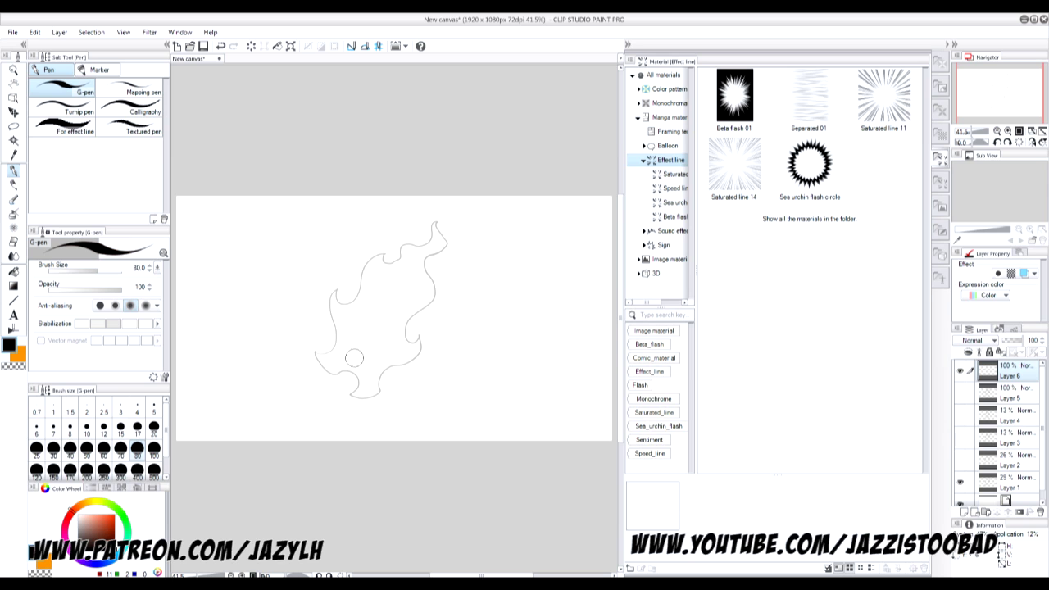
{"action": "mouse_move", "coordinate": [351, 380]}
{"action": "left_mouse_down"}
{"action": "mouse_move", "coordinate": [319, 364]}
{"action": "mouse_move", "coordinate": [335, 347]}
{"action": "mouse_move", "coordinate": [325, 301]}
{"action": "mouse_move", "coordinate": [335, 295]}
{"action": "mouse_move", "coordinate": [351, 308]}
{"action": "mouse_move", "coordinate": [345, 275]}
{"action": "mouse_move", "coordinate": [361, 261]}
{"action": "mouse_move", "coordinate": [383, 262]}
{"action": "mouse_move", "coordinate": [396, 240]}
{"action": "mouse_move", "coordinate": [415, 252]}
{"action": "mouse_move", "coordinate": [430, 219]}
{"action": "mouse_move", "coordinate": [417, 289]}
{"action": "mouse_move", "coordinate": [406, 294]}
{"action": "mouse_move", "coordinate": [431, 319]}
{"action": "mouse_move", "coordinate": [410, 339]}
{"action": "mouse_move", "coordinate": [425, 348]}
{"action": "mouse_move", "coordinate": [413, 367]}
{"action": "mouse_move", "coordinate": [359, 400]}
{"action": "mouse_move", "coordinate": [335, 342]}
{"action": "left_mouse_up"}
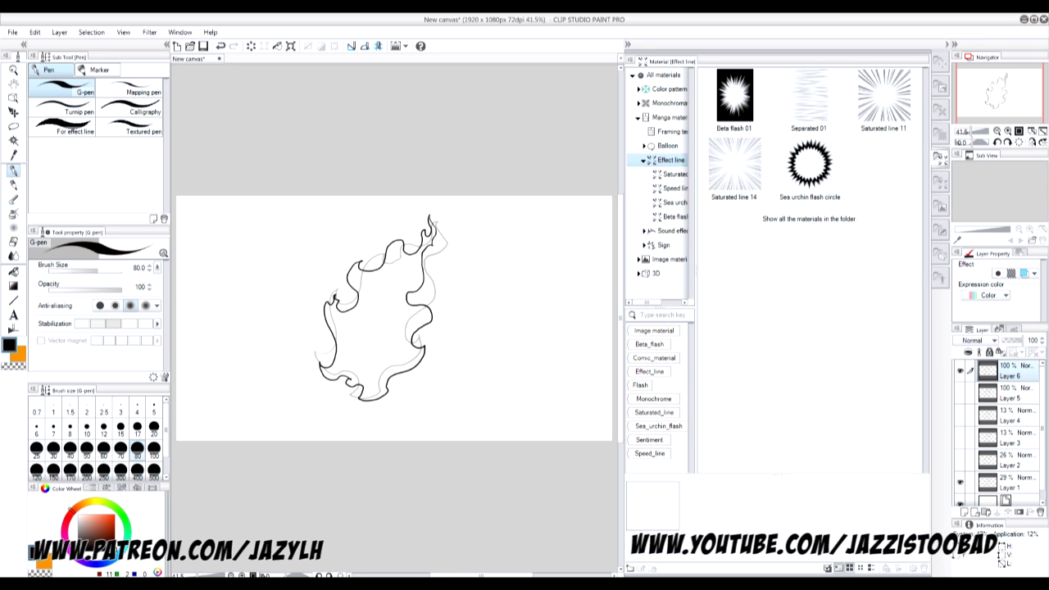
Step: Hide Layer 6, restore Layer 1 to 100% opacity, and fill its flame outline with black
{"action": "left_click", "coordinate": [960, 371]}
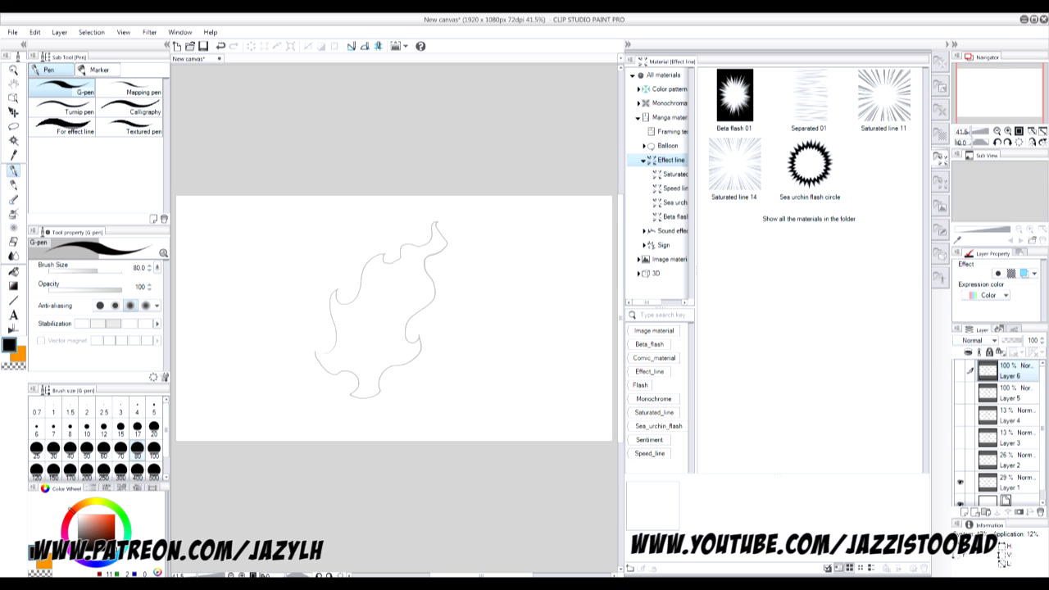
{"action": "left_click", "coordinate": [1016, 483]}
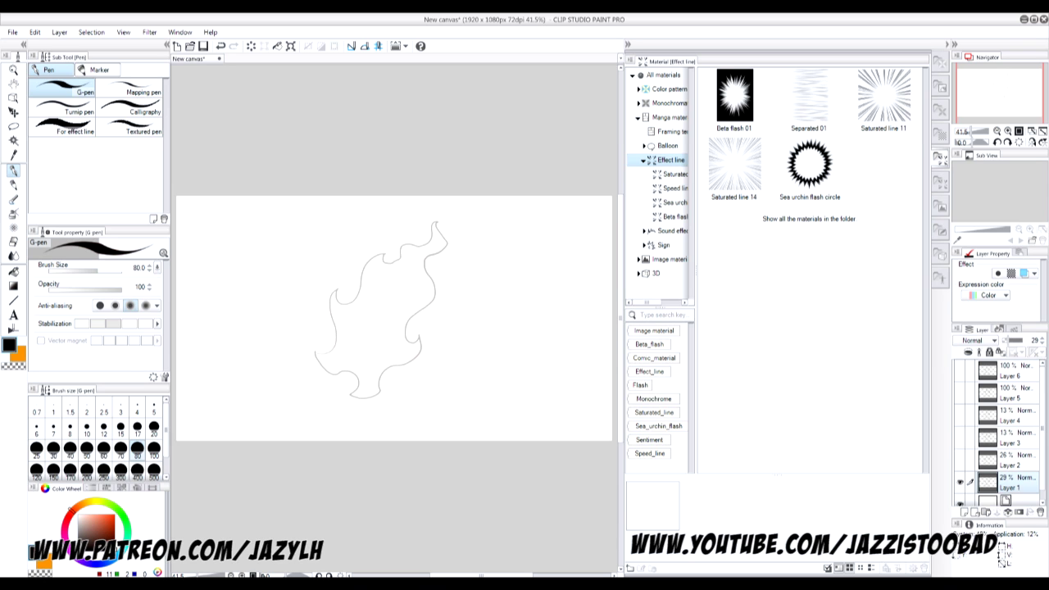
{"action": "left_click_drag", "start_coordinate": [1007, 340], "coordinate": [1024, 340]}
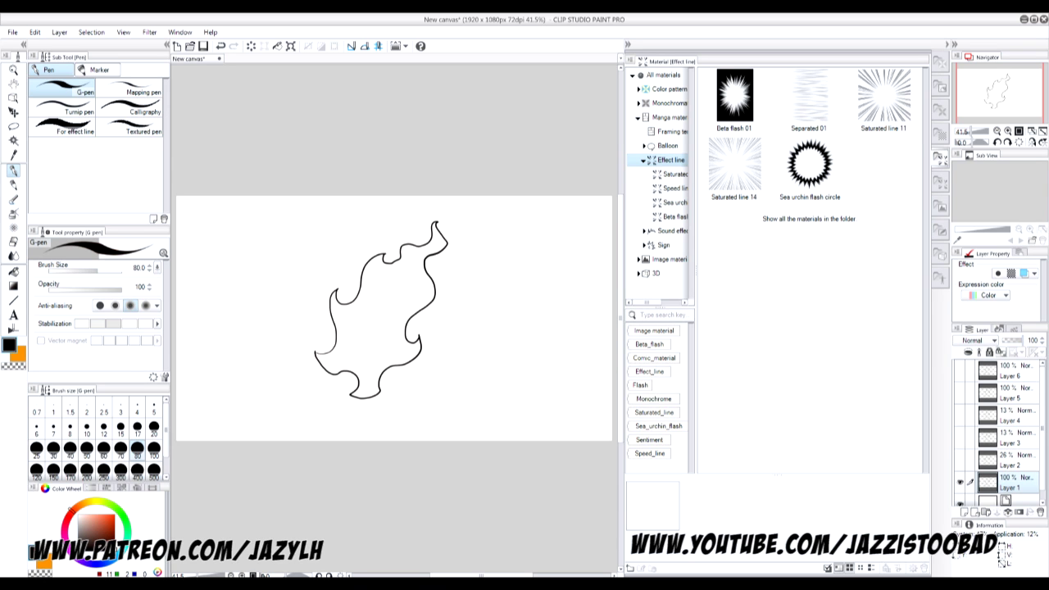
{"action": "key", "text": "g"}
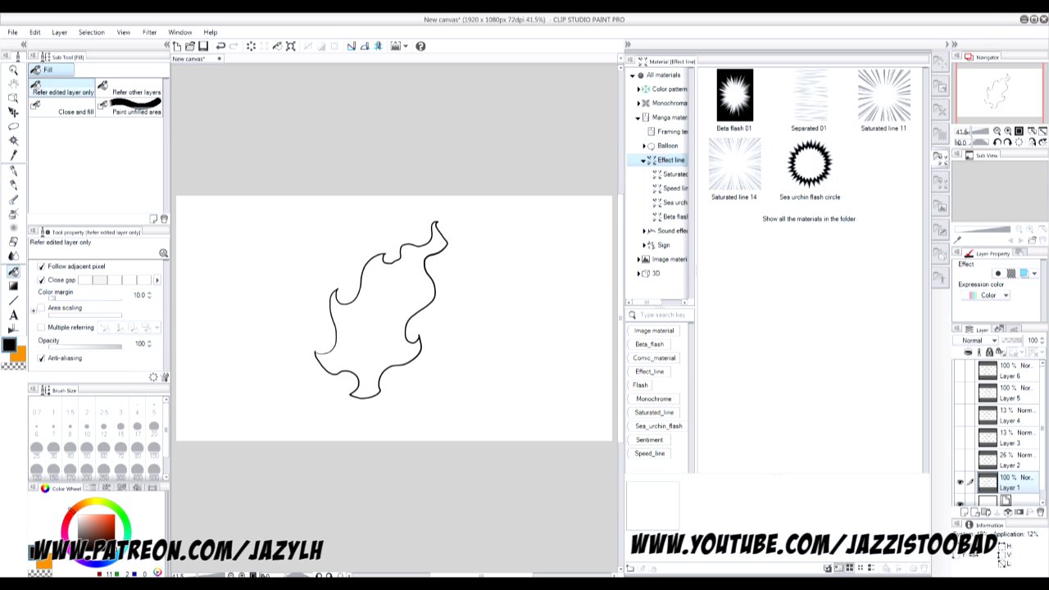
{"action": "left_click", "coordinate": [385, 311]}
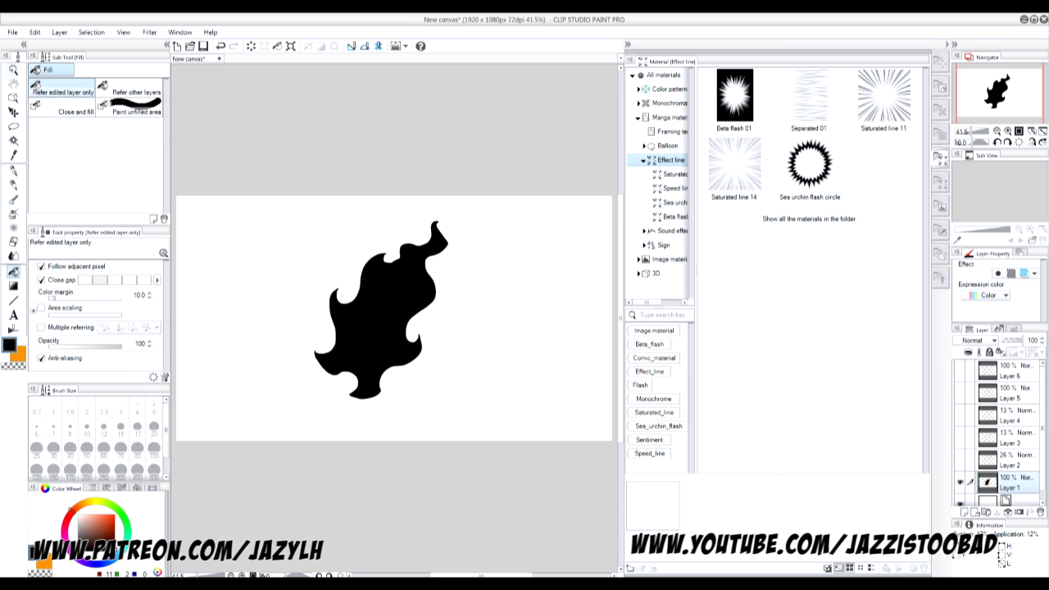
Step: Hide Layer 1, then show and select Layer 2 and restore its opacity to 100%
{"action": "key", "text": "alt+space"}
{"action": "left_click", "coordinate": [349, 278]}
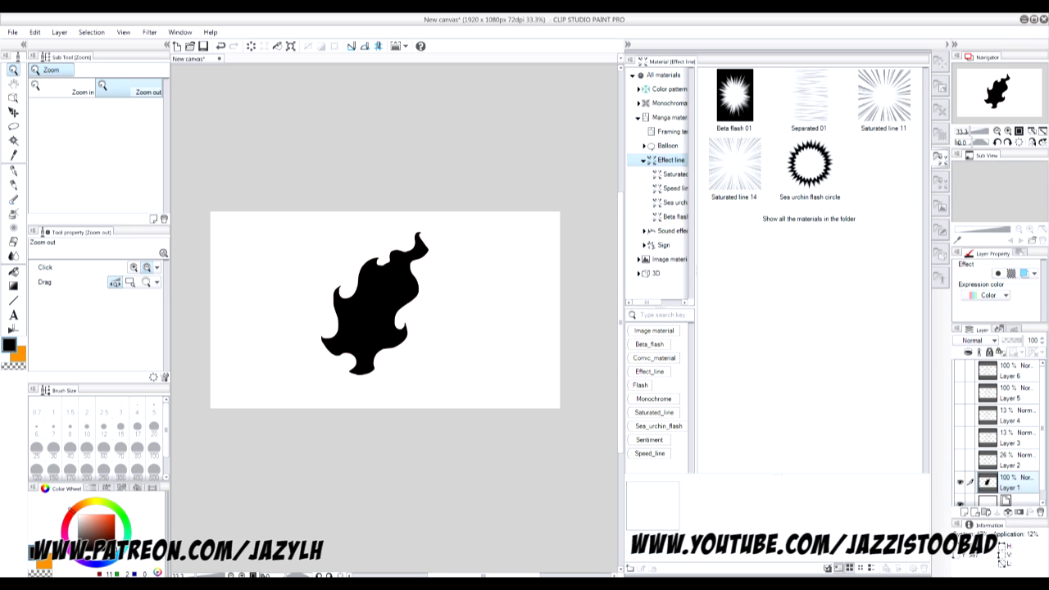
{"action": "key", "text": "ctrl+space"}
{"action": "left_click", "coordinate": [367, 279]}
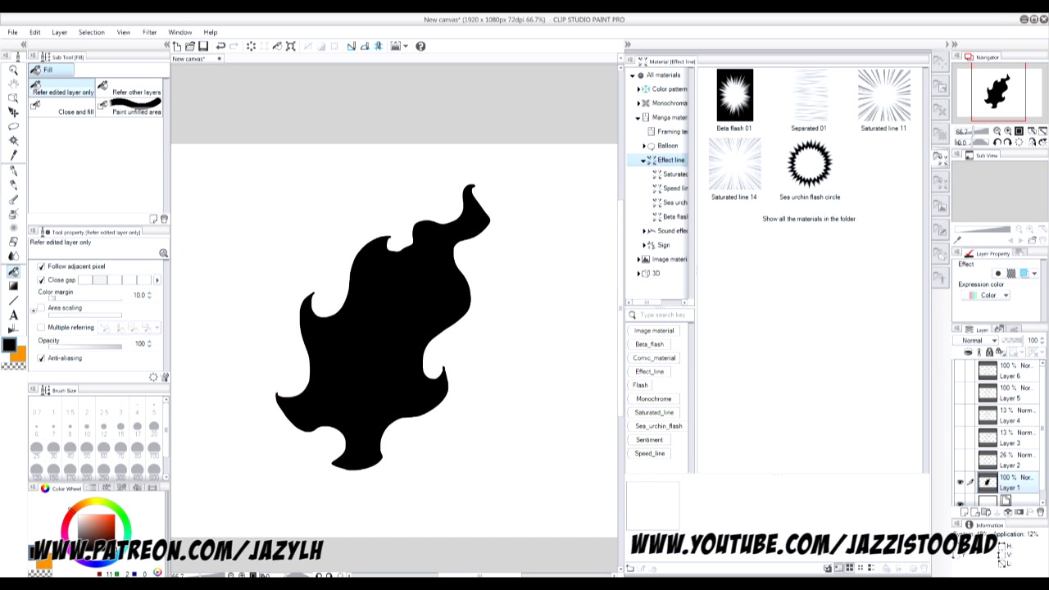
{"action": "left_click", "coordinate": [960, 482]}
{"action": "left_click", "coordinate": [960, 461]}
{"action": "left_click", "coordinate": [1014, 461]}
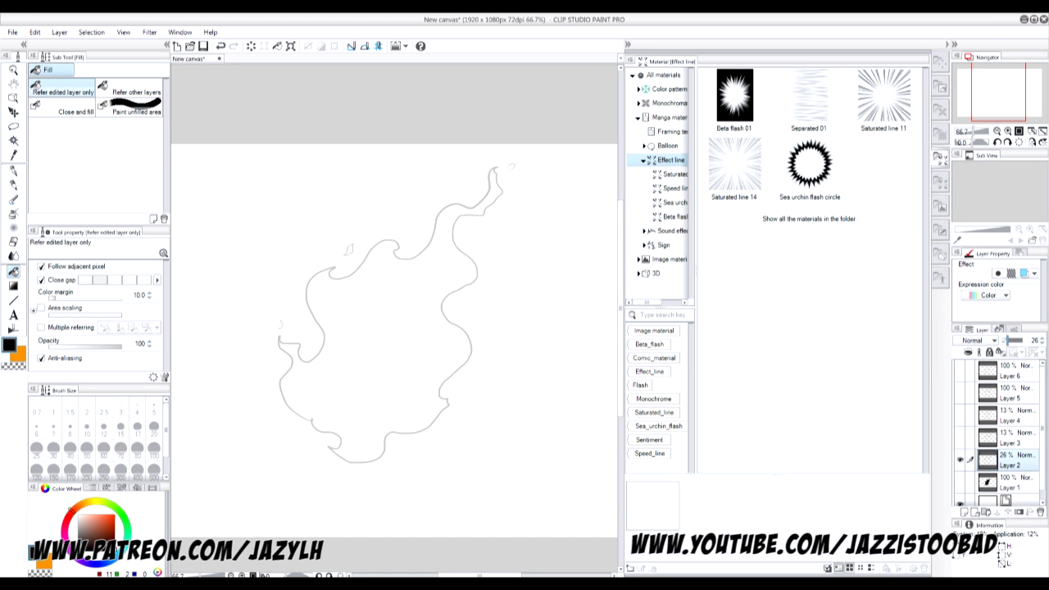
{"action": "left_click_drag", "start_coordinate": [1014, 339], "coordinate": [1024, 340]}
Step: Fill Layer 2's flame and its sparks with black, and touch up the small gaps with the G-pen
{"action": "left_click", "coordinate": [376, 352]}
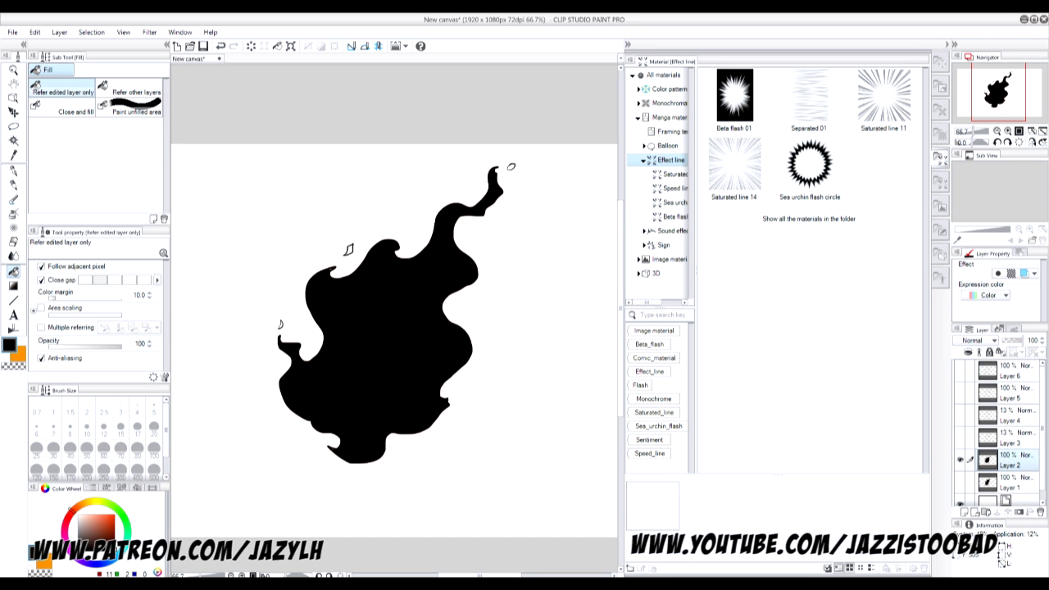
{"action": "left_click", "coordinate": [348, 250]}
{"action": "left_click", "coordinate": [510, 166]}
{"action": "key", "text": "p"}
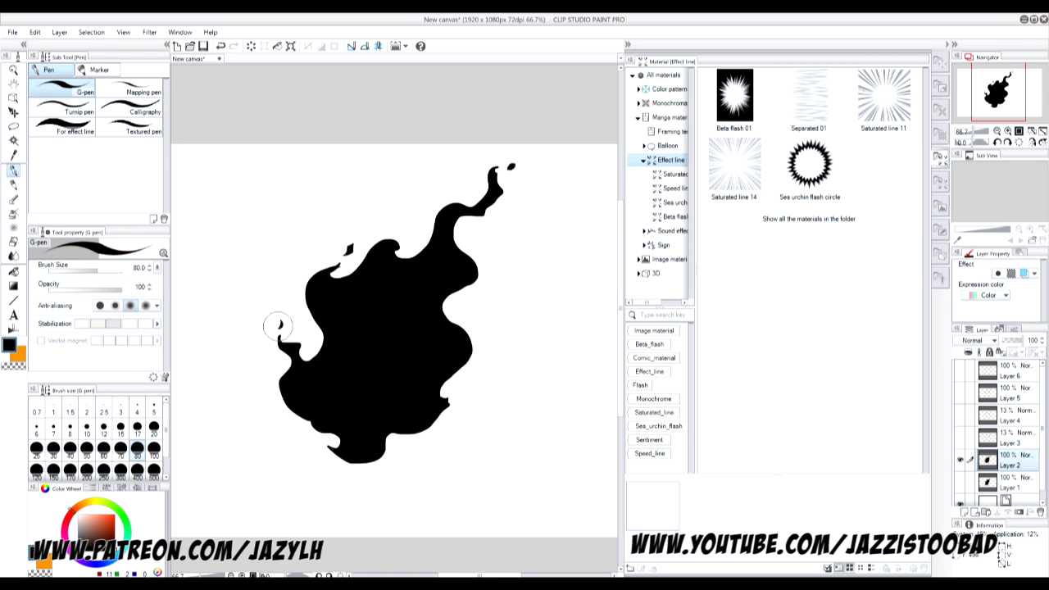
{"action": "mouse_move", "coordinate": [317, 363]}
{"action": "left_mouse_down"}
{"action": "mouse_move", "coordinate": [320, 320]}
{"action": "mouse_move", "coordinate": [330, 350]}
{"action": "left_mouse_up"}
Step: Hide Layer 2, then show and select Layer 3 and restore its opacity to 100%
{"action": "left_click", "coordinate": [959, 459]}
{"action": "left_click", "coordinate": [960, 437]}
{"action": "left_click", "coordinate": [1008, 437]}
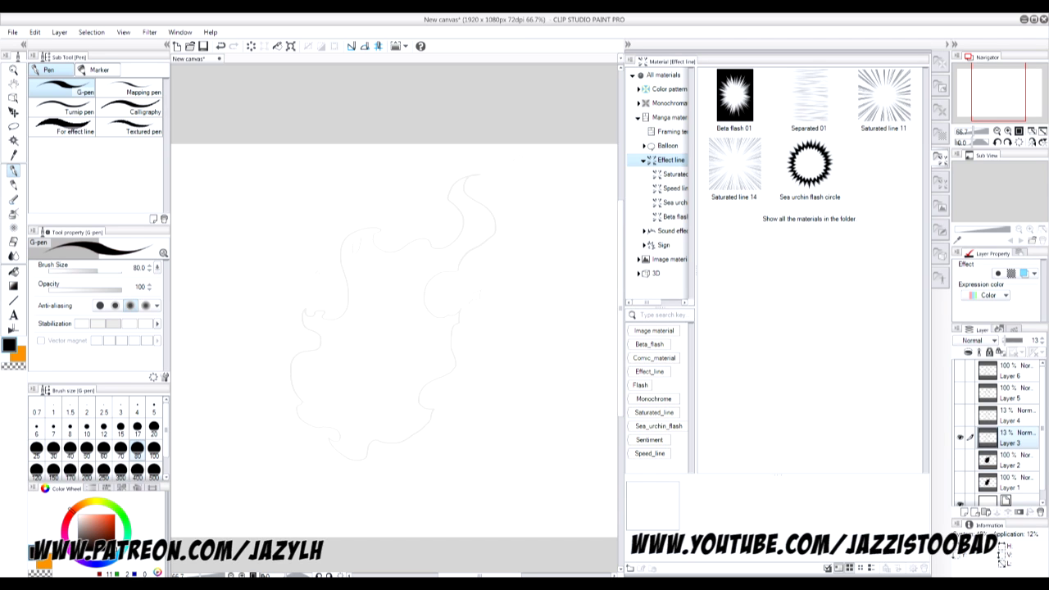
{"action": "left_click_drag", "start_coordinate": [1012, 340], "coordinate": [1030, 340]}
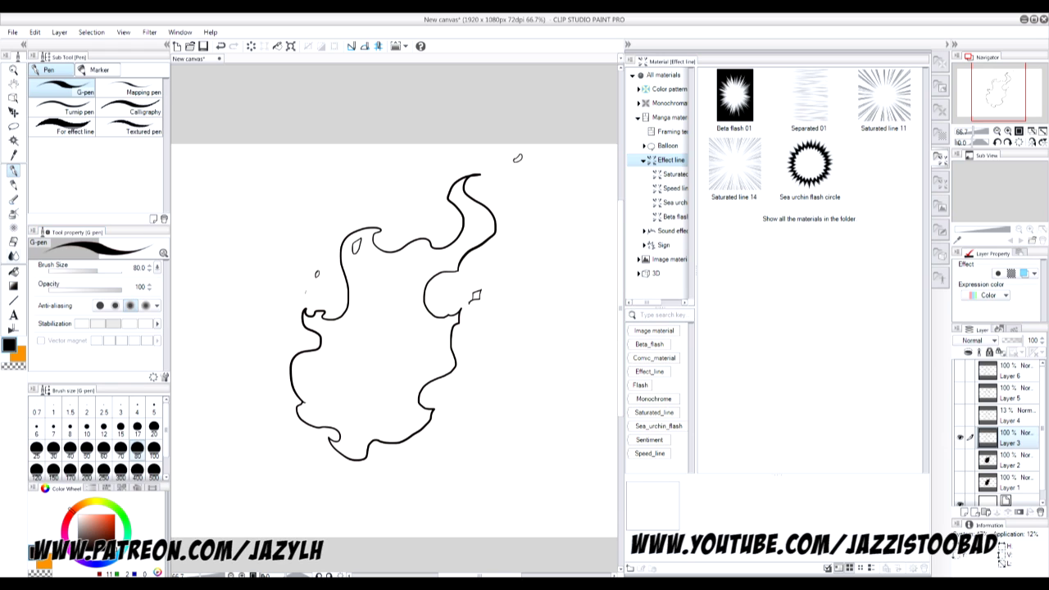
Step: Fill Layer 3's flame body and the sparks beside its tip and outer edge with black
{"action": "key", "text": "g"}
{"action": "left_click", "coordinate": [383, 323]}
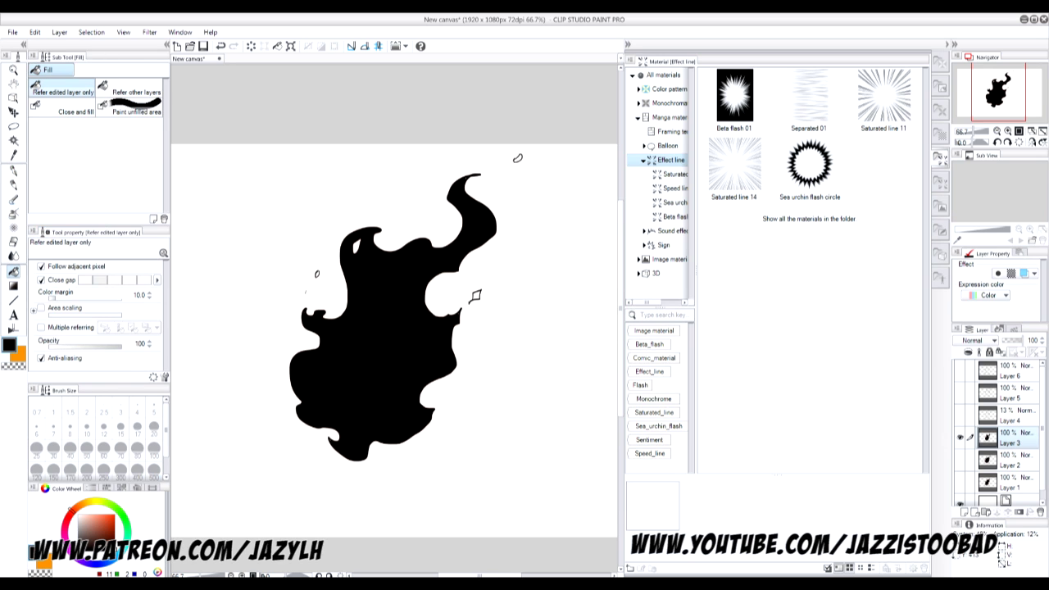
{"action": "left_click", "coordinate": [476, 295]}
{"action": "left_click", "coordinate": [517, 158]}
Step: Hide Layer 3, then show and select Layer 4 and restore its opacity to 100%
{"action": "left_click", "coordinate": [960, 437]}
{"action": "left_click", "coordinate": [960, 415]}
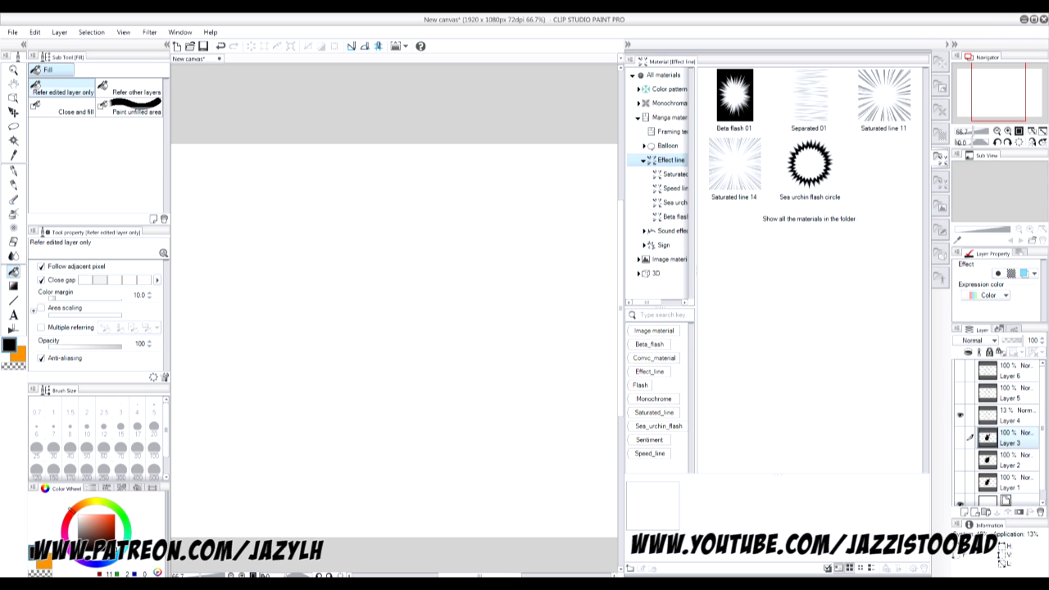
{"action": "left_click", "coordinate": [1009, 416]}
{"action": "left_click_drag", "start_coordinate": [1006, 340], "coordinate": [1022, 340]}
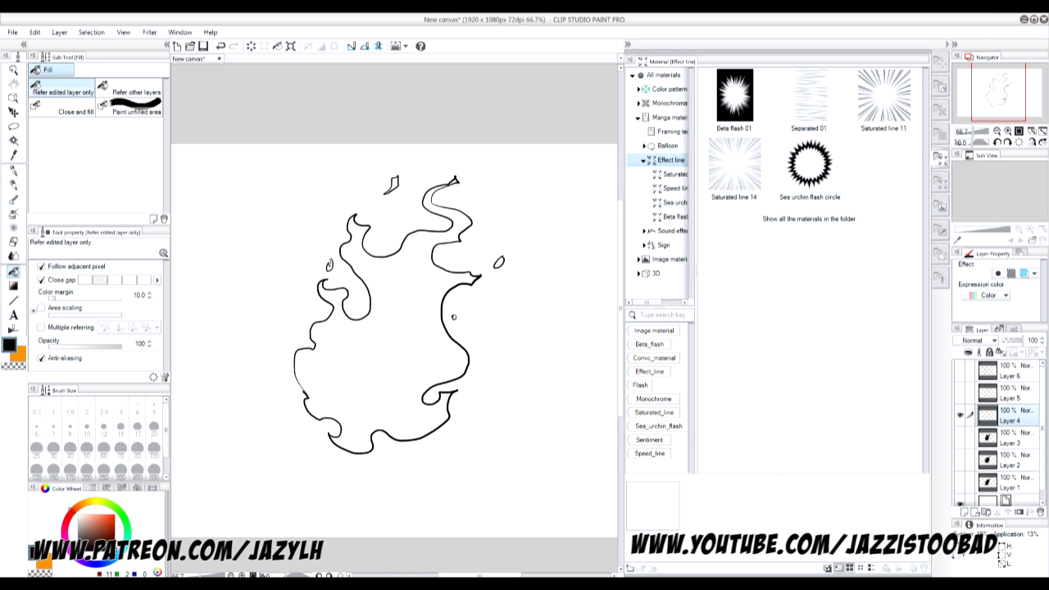
Step: Fill Layer 4's flame body, its upper tip and the surrounding sparks with black, and switch to the G-pen for touch-ups
{"action": "left_click", "coordinate": [385, 344]}
{"action": "left_click", "coordinate": [498, 262]}
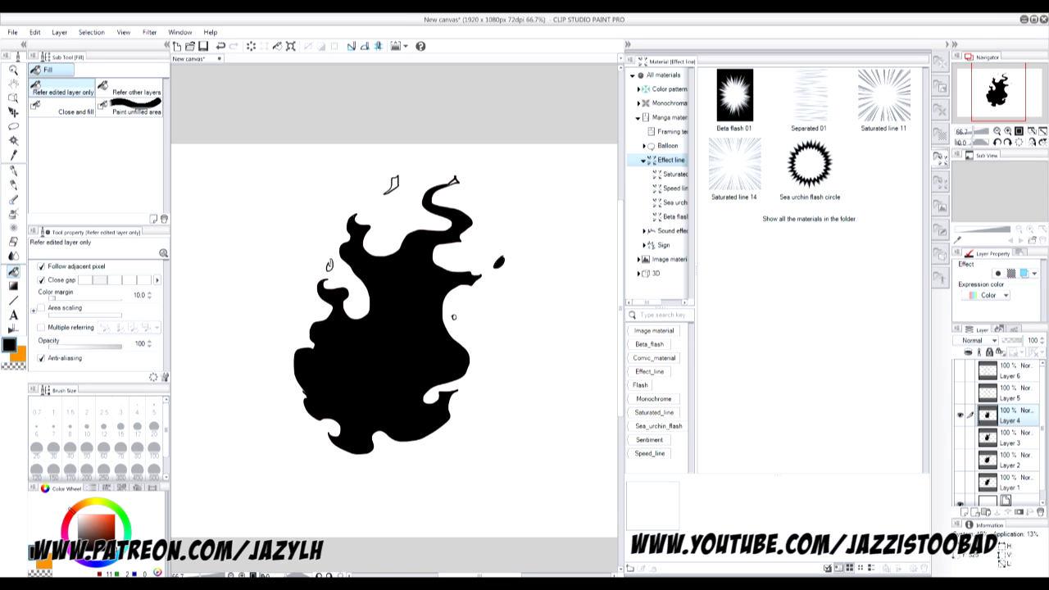
{"action": "left_click", "coordinate": [393, 184]}
{"action": "left_click", "coordinate": [329, 264]}
{"action": "left_click", "coordinate": [453, 182]}
{"action": "key", "text": "p"}
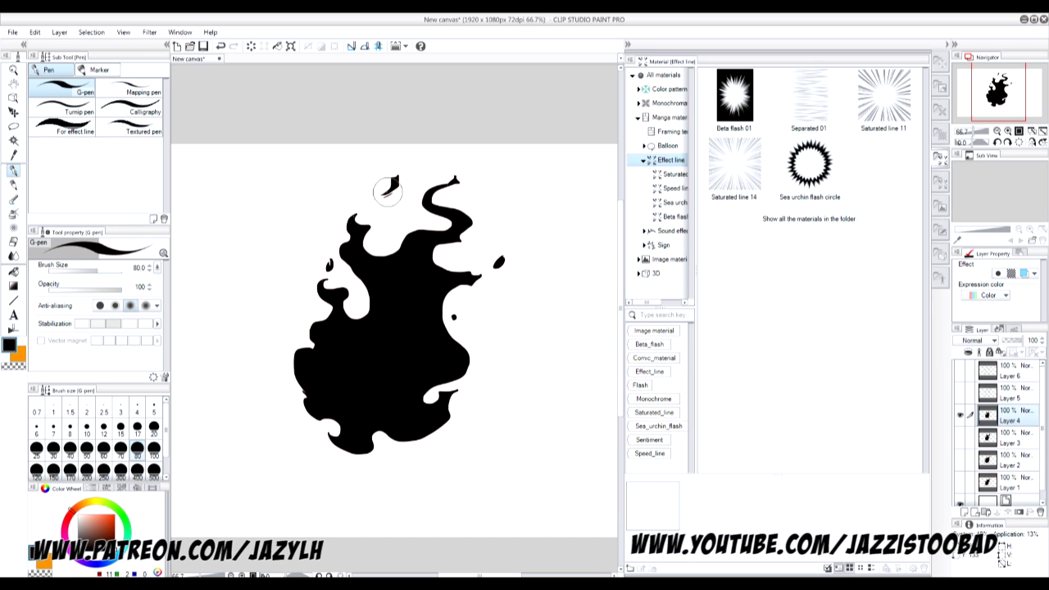
Step: Touch up the upper-left tip of Layer 4's flame, then hide Layer 4 and show and select Layer 5
{"action": "mouse_move", "coordinate": [350, 225]}
{"action": "left_mouse_down"}
{"action": "mouse_move", "coordinate": [353, 205]}
{"action": "mouse_move", "coordinate": [356, 214]}
{"action": "left_mouse_up"}
{"action": "left_click", "coordinate": [960, 416]}
{"action": "left_click", "coordinate": [960, 393]}
{"action": "left_click", "coordinate": [1009, 394]}
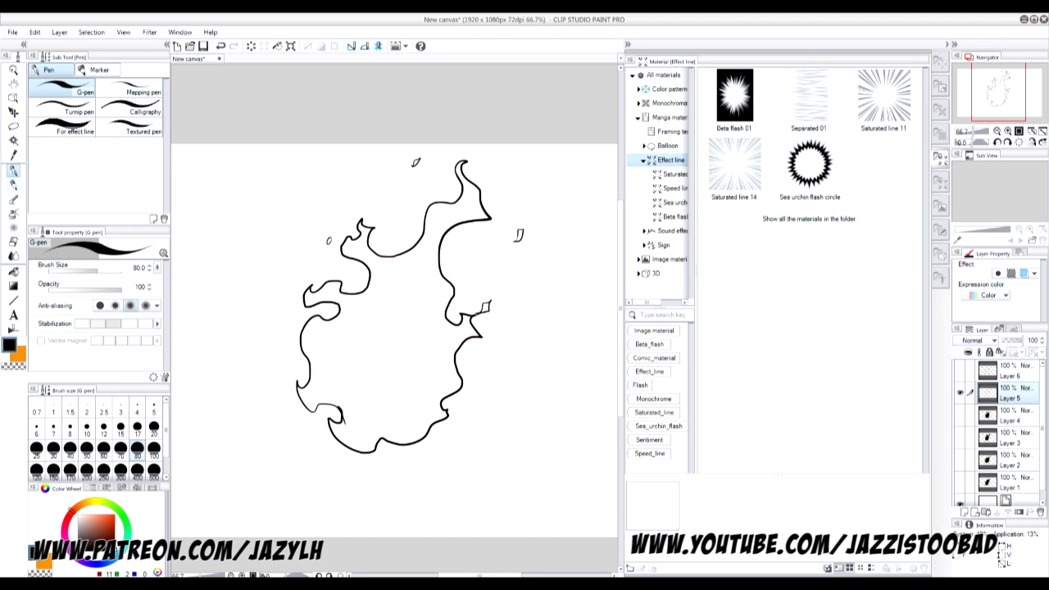
Step: Fill Layer 5's flame body and its four surrounding sparks with black
{"action": "key", "text": "g"}
{"action": "left_click", "coordinate": [389, 327]}
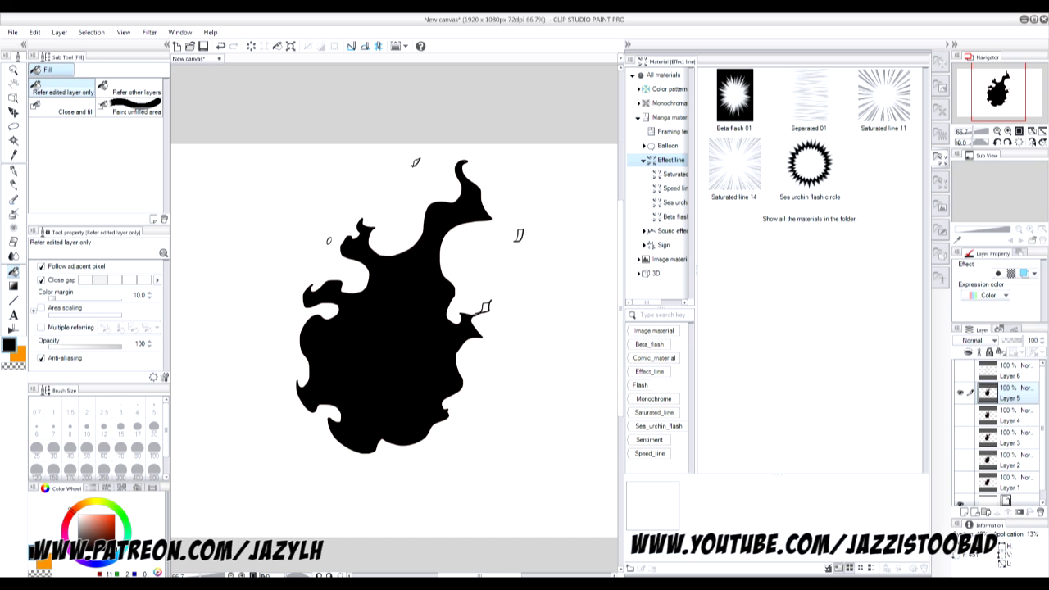
{"action": "left_click", "coordinate": [485, 307]}
{"action": "left_click", "coordinate": [518, 236]}
{"action": "left_click", "coordinate": [415, 162]}
{"action": "left_click", "coordinate": [328, 240]}
Step: Hide Layer 5, then show and select Layer 6
{"action": "left_click", "coordinate": [960, 392]}
{"action": "left_click", "coordinate": [960, 370]}
{"action": "left_click", "coordinate": [1009, 370]}
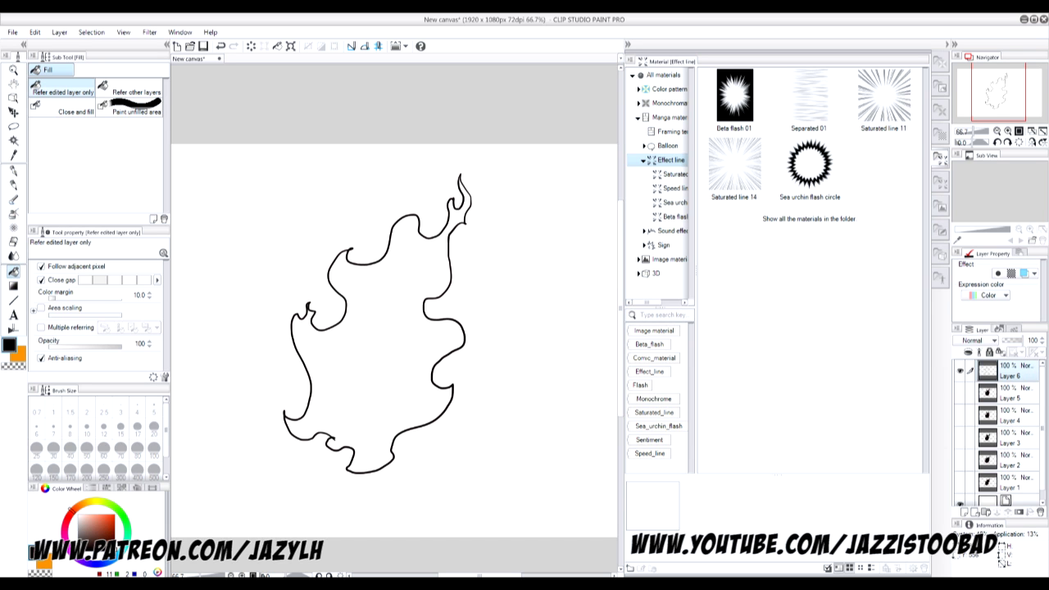
Step: Fill Layer 6's flame body with black and touch up its right edge with the G-pen
{"action": "left_click", "coordinate": [377, 353]}
{"action": "key", "text": "p"}
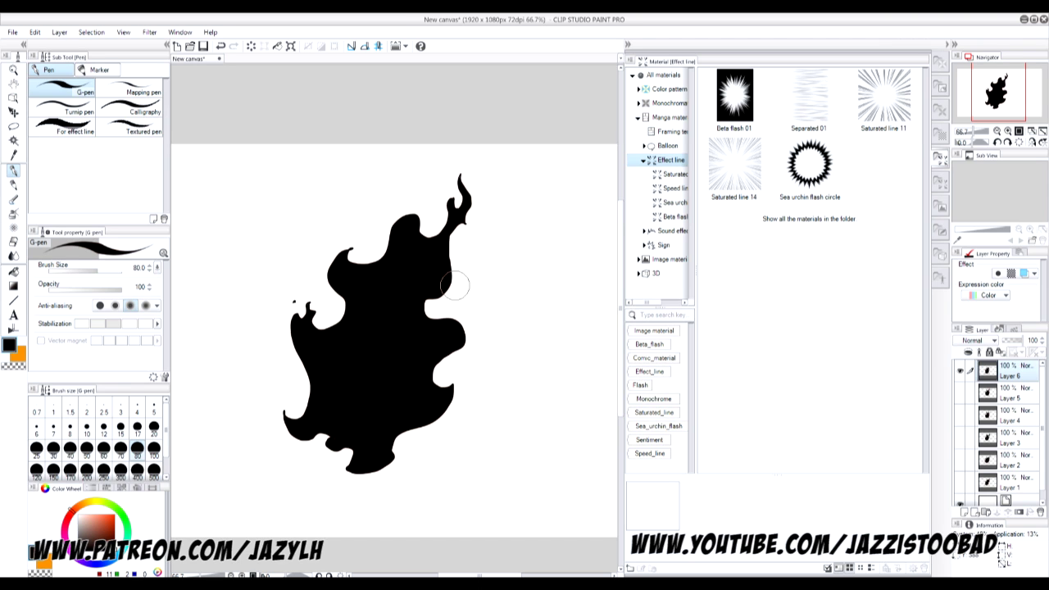
{"action": "left_click_drag", "start_coordinate": [459, 277], "coordinate": [457, 285]}
Step: Hide Layer 6, then select and show Layer 1
{"action": "left_click", "coordinate": [960, 371]}
{"action": "left_click", "coordinate": [1012, 482]}
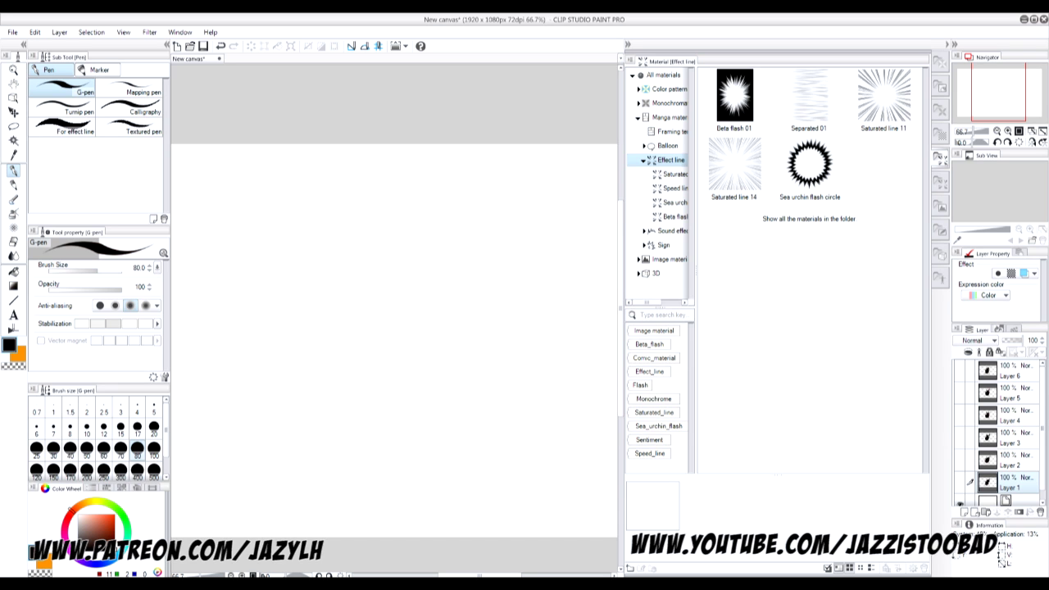
{"action": "left_click", "coordinate": [960, 481]}
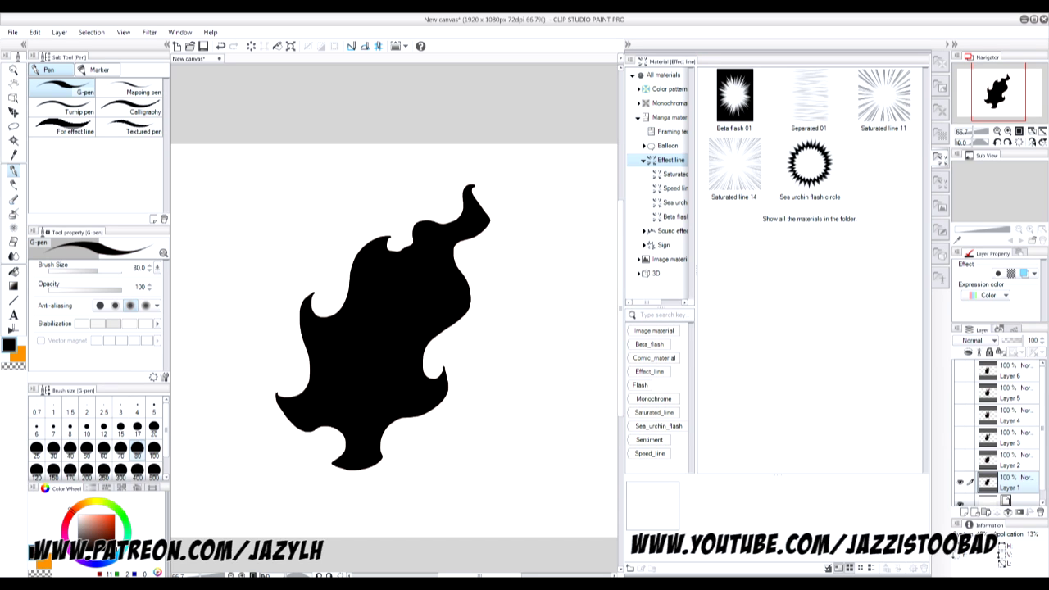
Step: Start saving the canvas and set the file type to Photoshop Document
{"action": "key", "text": "ctrl+s"}
{"action": "left_click", "coordinate": [295, 427]}
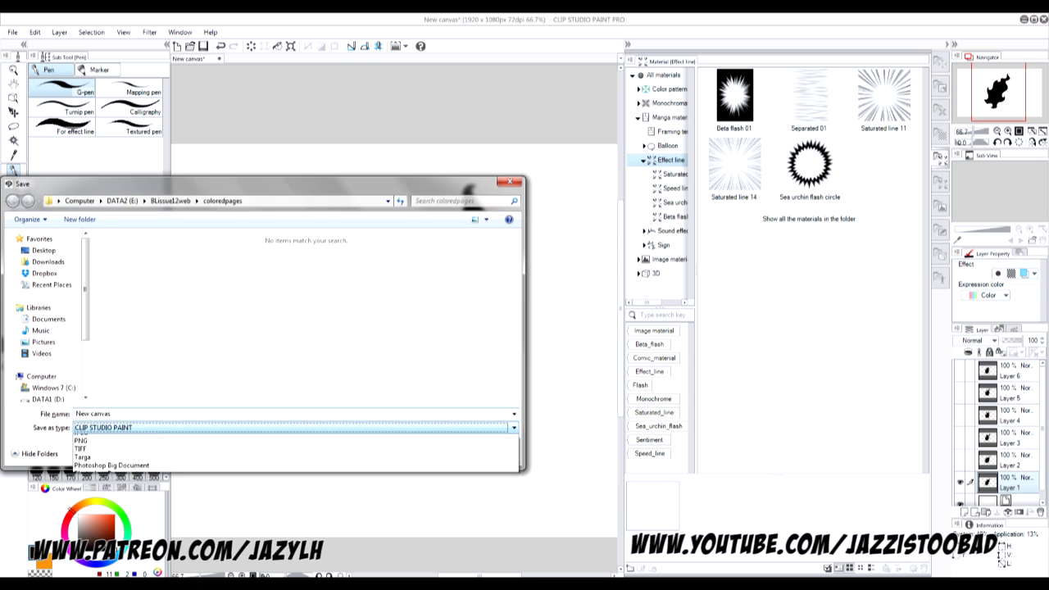
{"action": "left_click", "coordinate": [164, 484]}
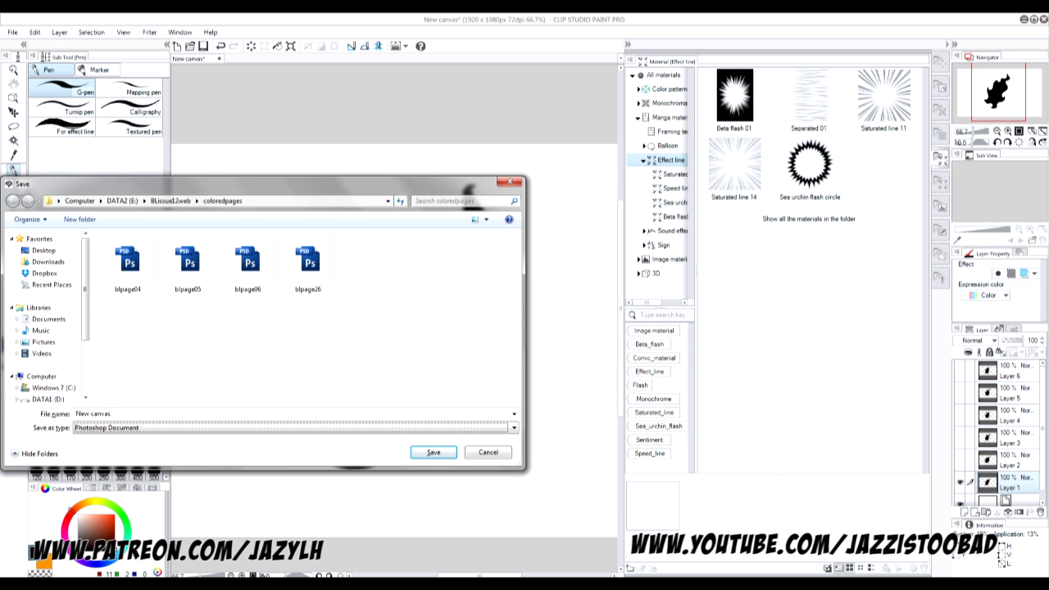
Step: Create a folder named Flametutorial on DATA1 (D:) and open it as the save location
{"action": "left_click", "coordinate": [49, 399]}
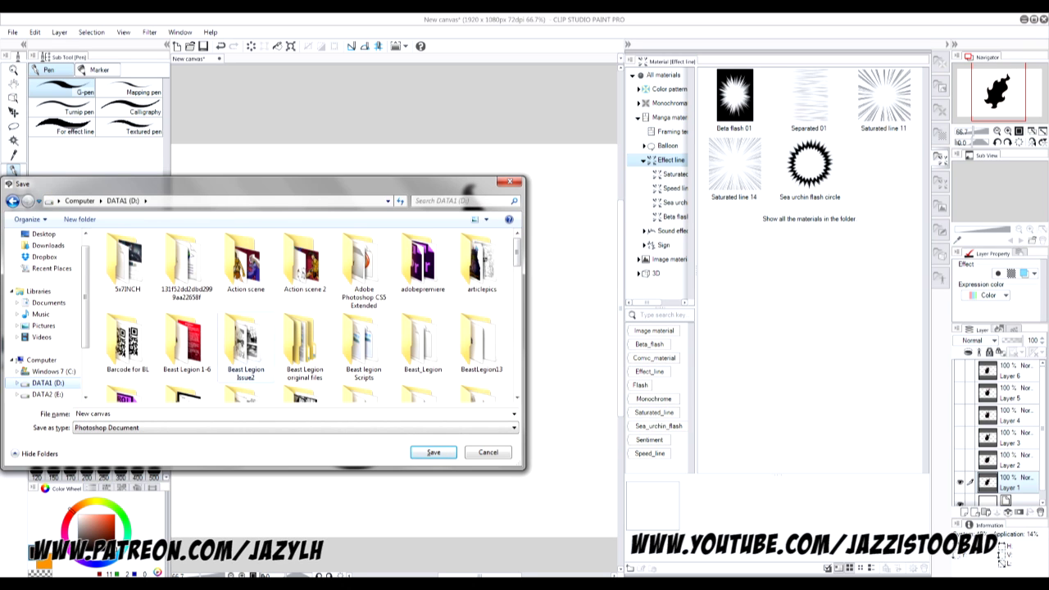
{"action": "right_click", "coordinate": [498, 304]}
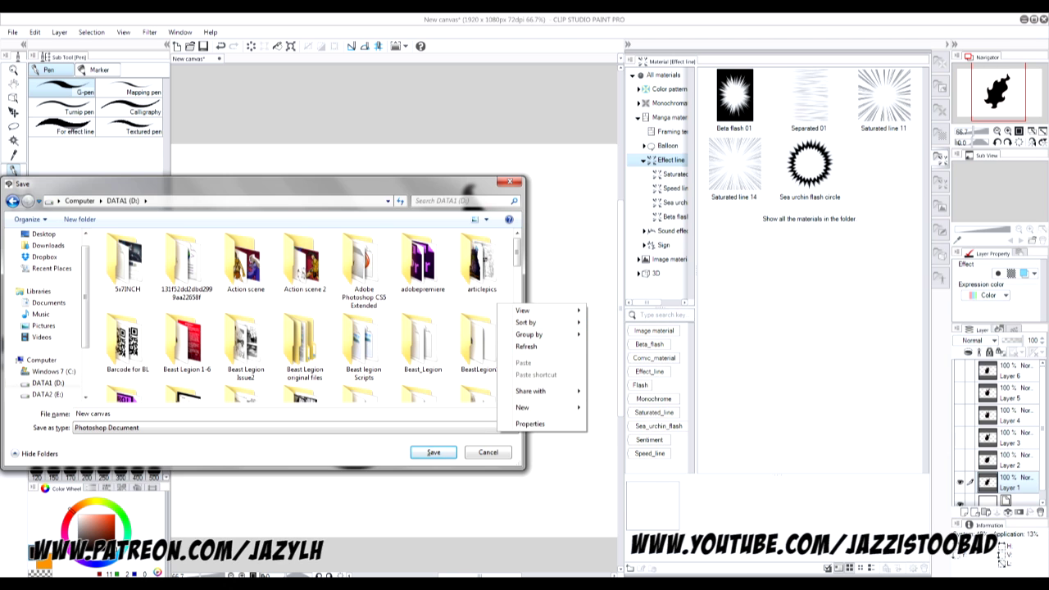
{"action": "mouse_move", "coordinate": [525, 407]}
{"action": "left_click", "coordinate": [610, 404]}
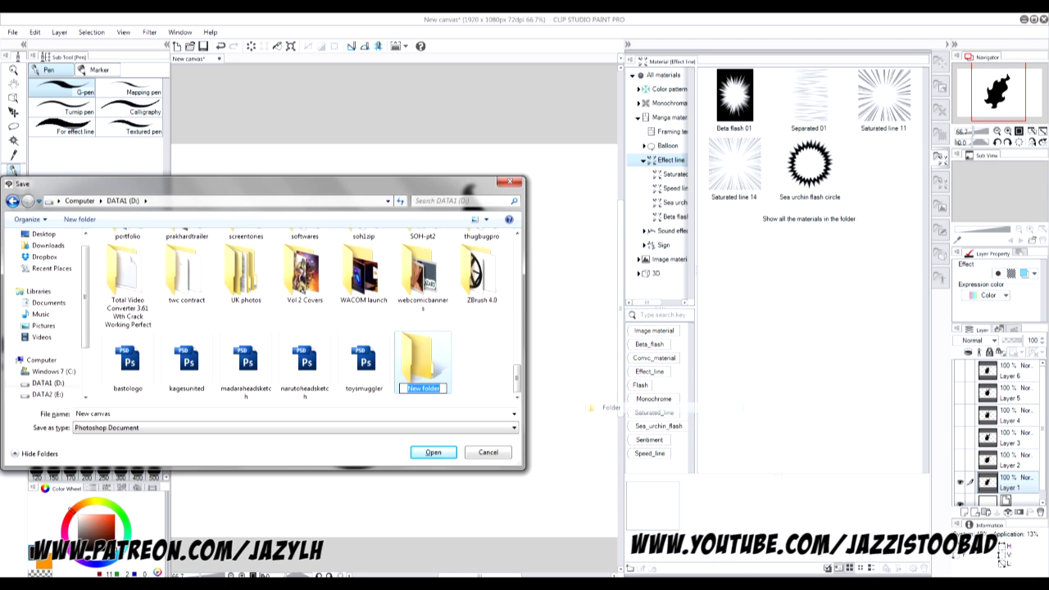
{"action": "type", "text": "Fl"}
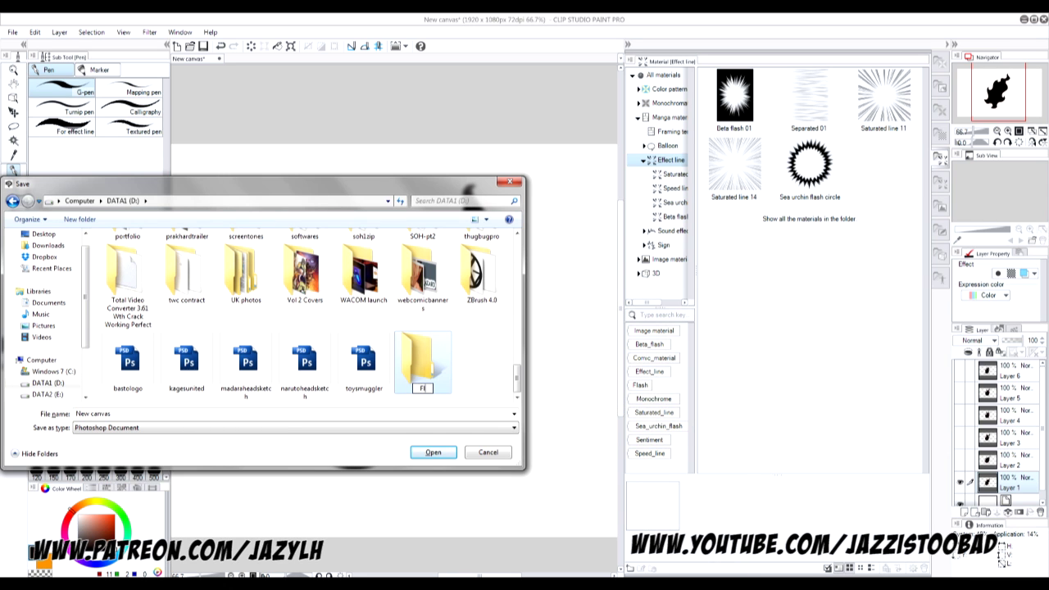
{"action": "type", "text": "ametutorial"}
{"action": "key", "text": "Return"}
{"action": "key", "text": "Return"}
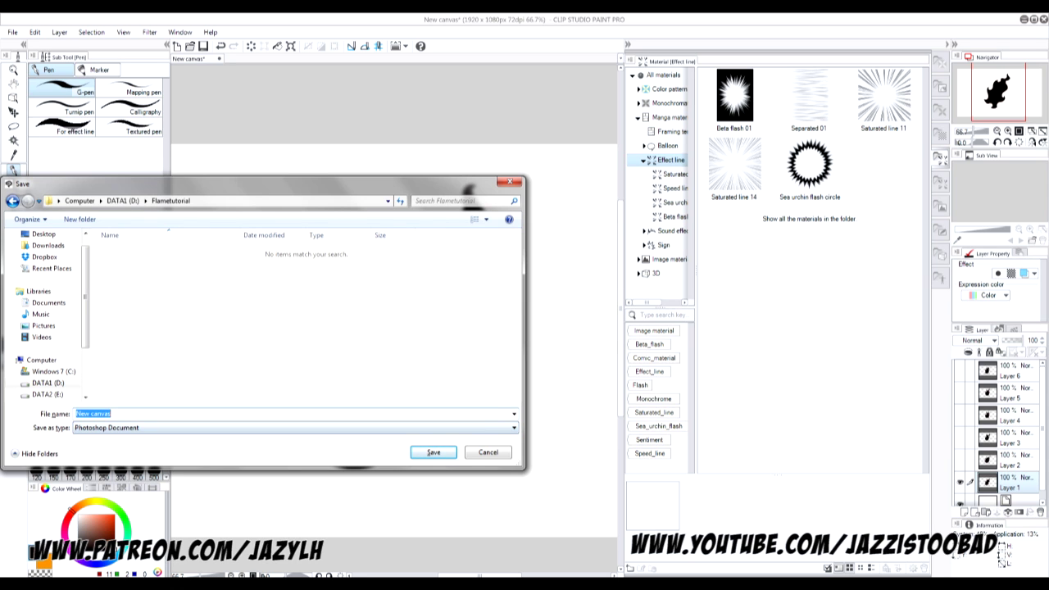
Step: Name the file blueflame and save it in the Flametutorial folder
{"action": "key", "text": "BackSpace"}
{"action": "type", "text": "flame"}
{"action": "left_click", "coordinate": [75, 413]}
{"action": "type", "text": "blueflame"}
{"action": "left_click", "coordinate": [439, 452]}
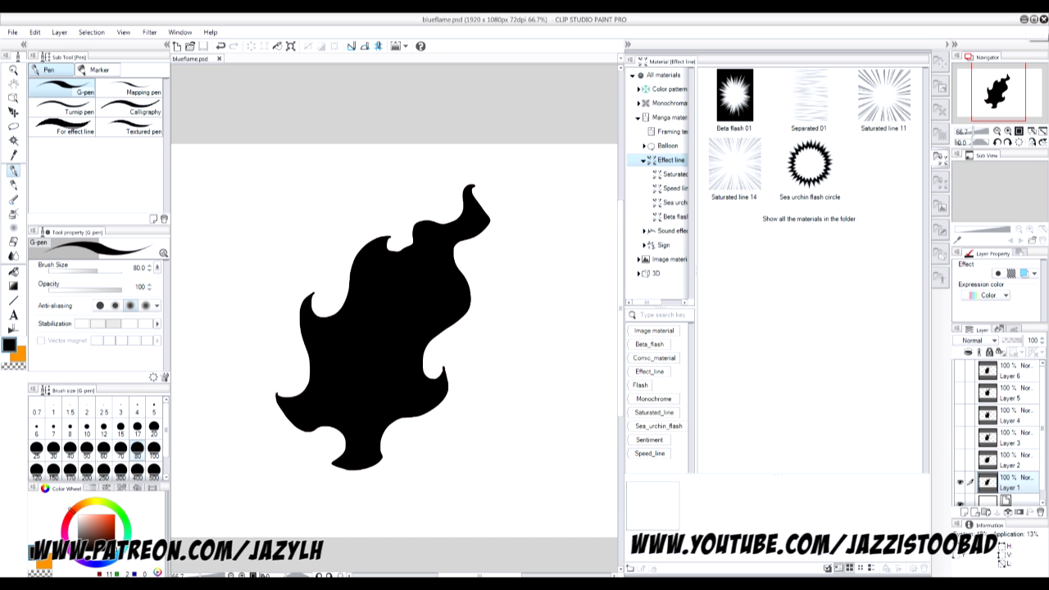
Step: Switch to Adobe Photoshop and bring up the dialog for opening an existing file
{"action": "left_click", "coordinate": [1042, 19]}
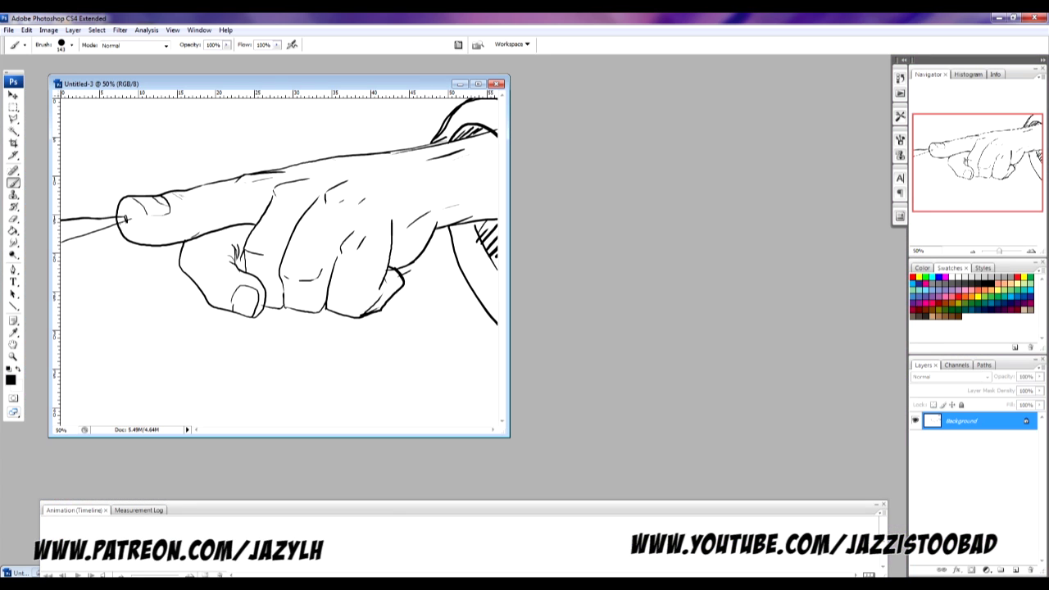
{"action": "left_click", "coordinate": [8, 30]}
{"action": "left_click", "coordinate": [25, 39]}
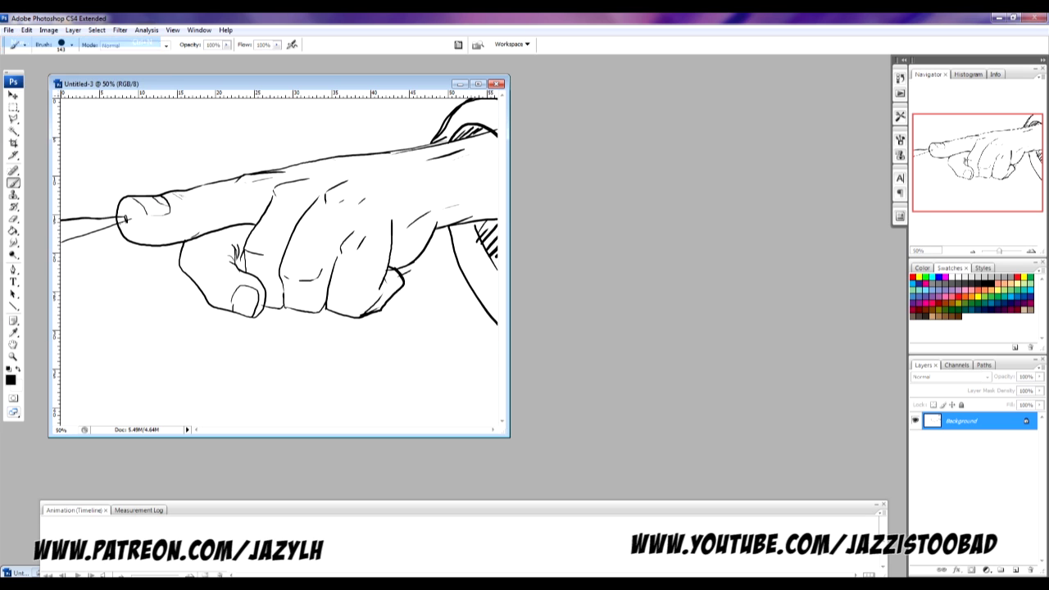
{"action": "key", "text": "Escape"}
{"action": "left_click", "coordinate": [8, 30]}
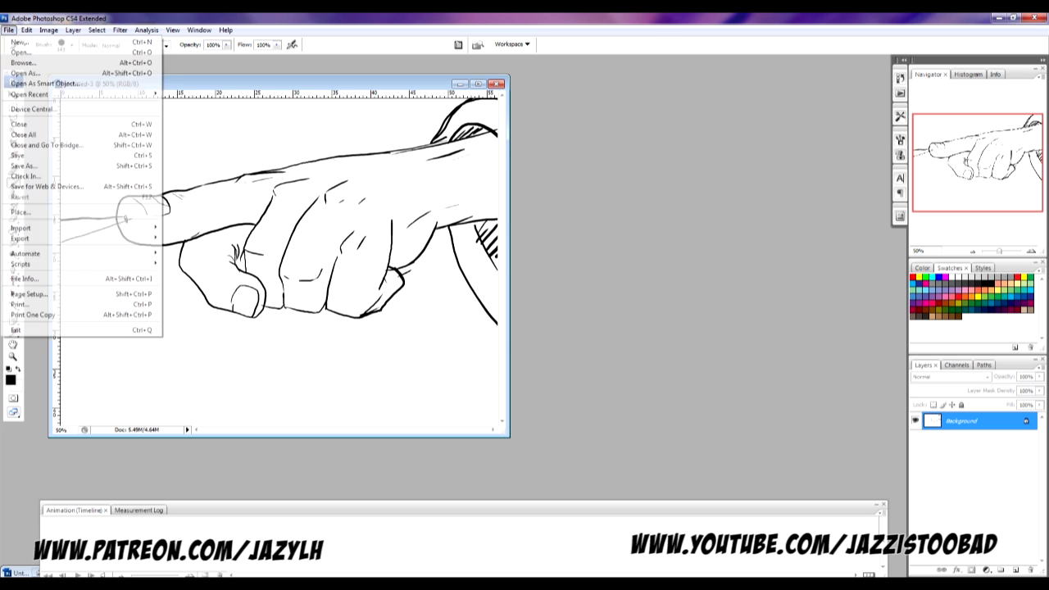
{"action": "left_click", "coordinate": [24, 50]}
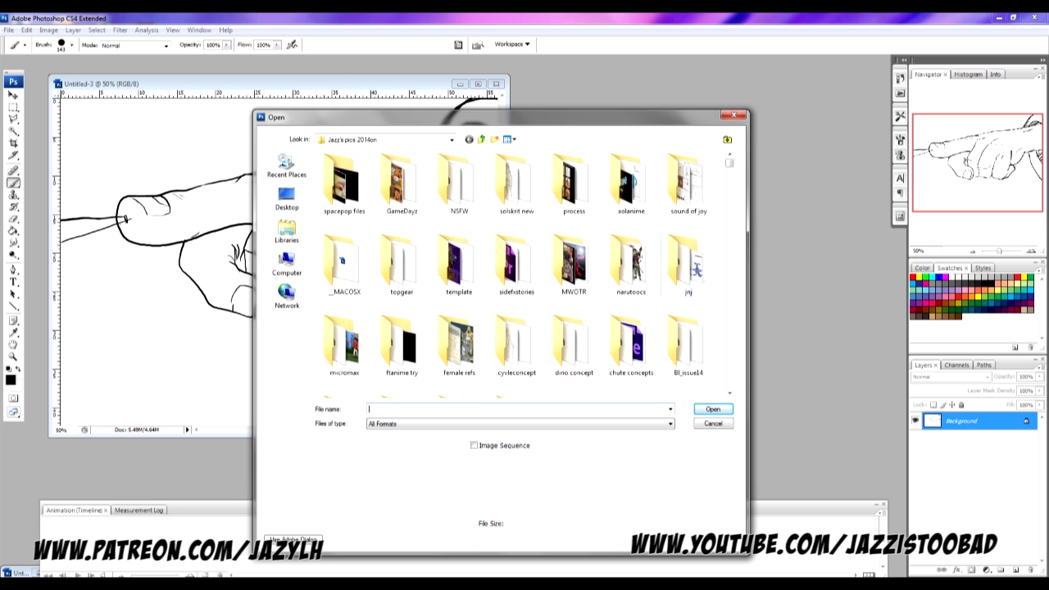
Step: Open the blueflame file from the Flametutorial folder on DATA1 (D:)
{"action": "scroll", "coordinate": [528, 273], "scroll_direction": "down", "scroll_amount": 2}
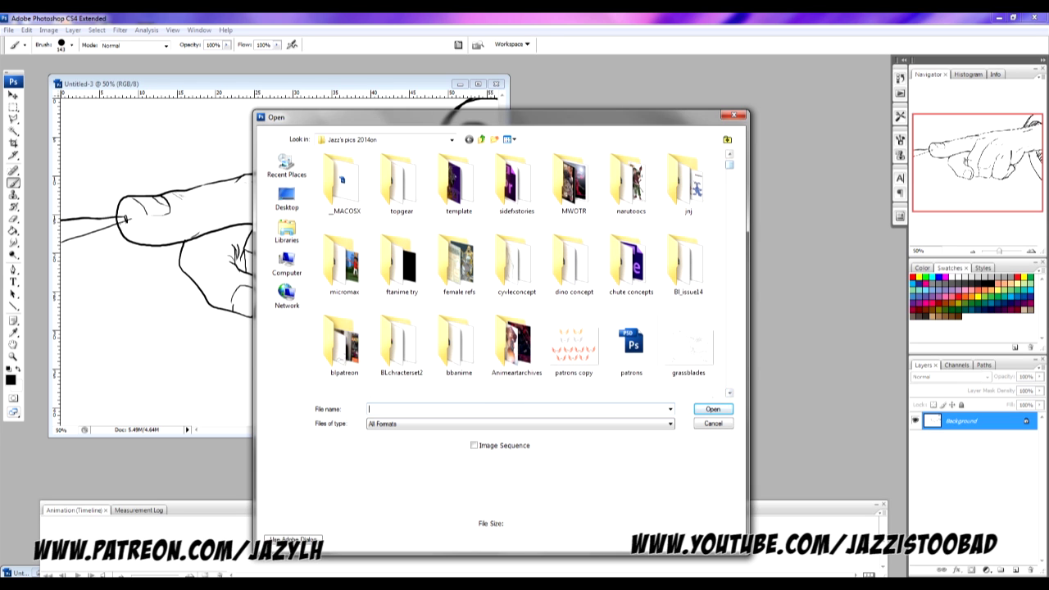
{"action": "left_click", "coordinate": [481, 139]}
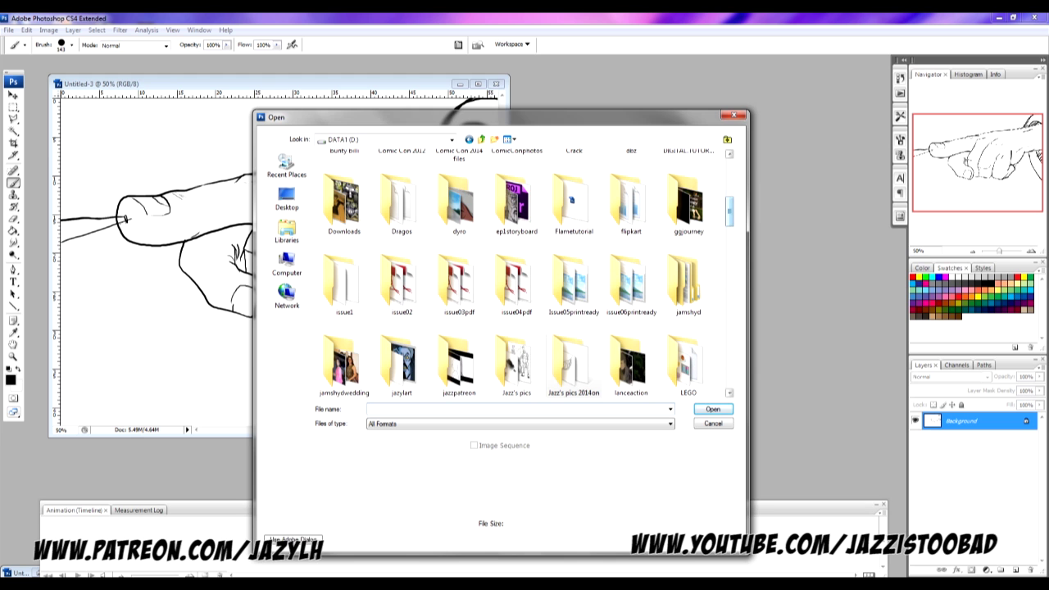
{"action": "scroll", "coordinate": [525, 272], "scroll_direction": "down", "scroll_amount": 10}
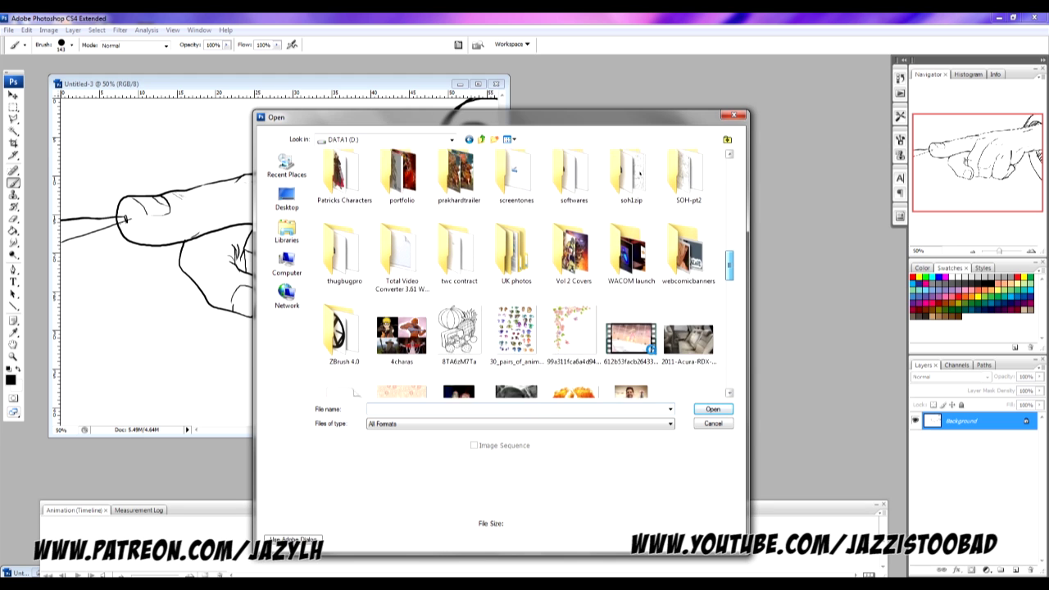
{"action": "scroll", "coordinate": [525, 273], "scroll_direction": "up", "scroll_amount": 8}
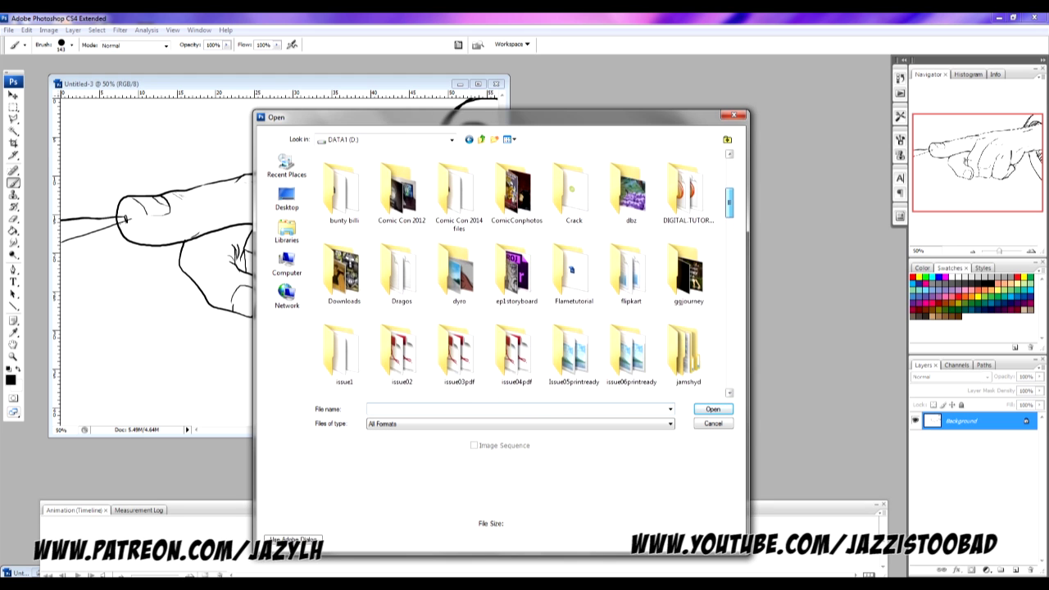
{"action": "scroll", "coordinate": [524, 273], "scroll_direction": "up", "scroll_amount": 2}
{"action": "scroll", "coordinate": [524, 273], "scroll_direction": "down", "scroll_amount": 3}
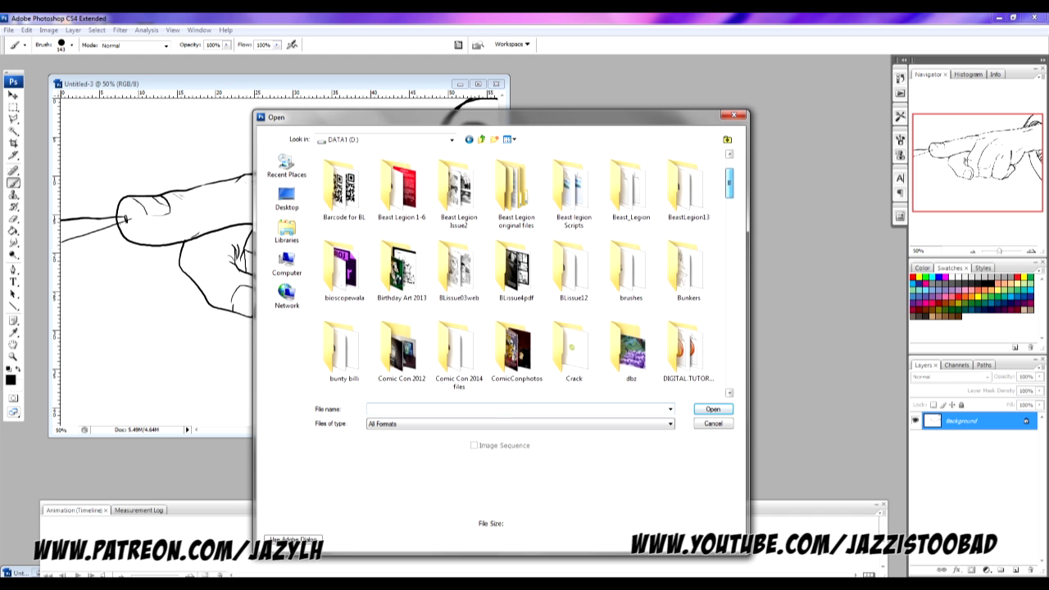
{"action": "scroll", "coordinate": [524, 273], "scroll_direction": "down", "scroll_amount": 1}
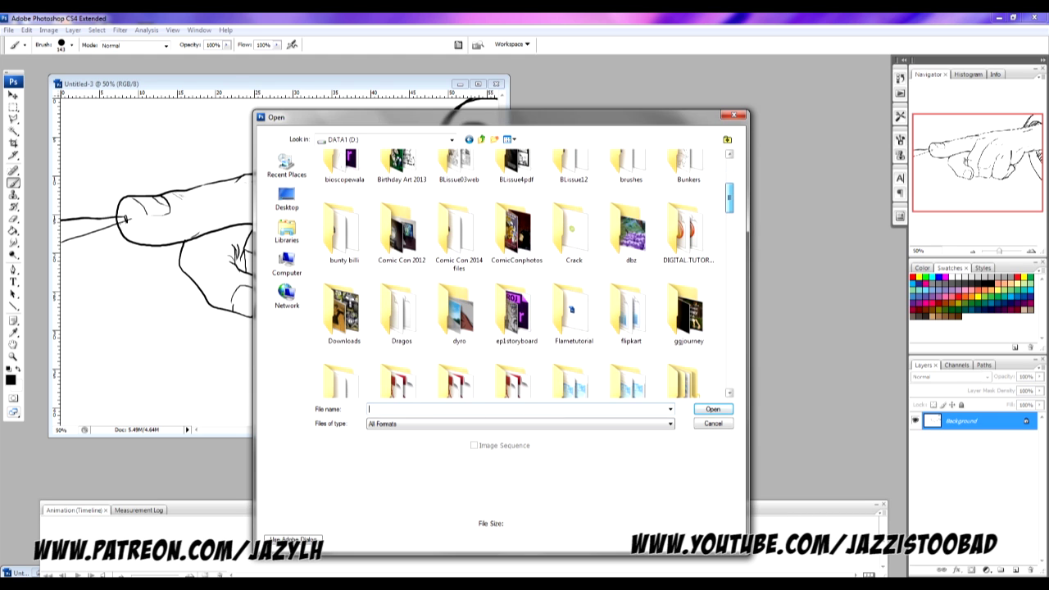
{"action": "double_click", "coordinate": [573, 318]}
{"action": "left_click", "coordinate": [345, 185]}
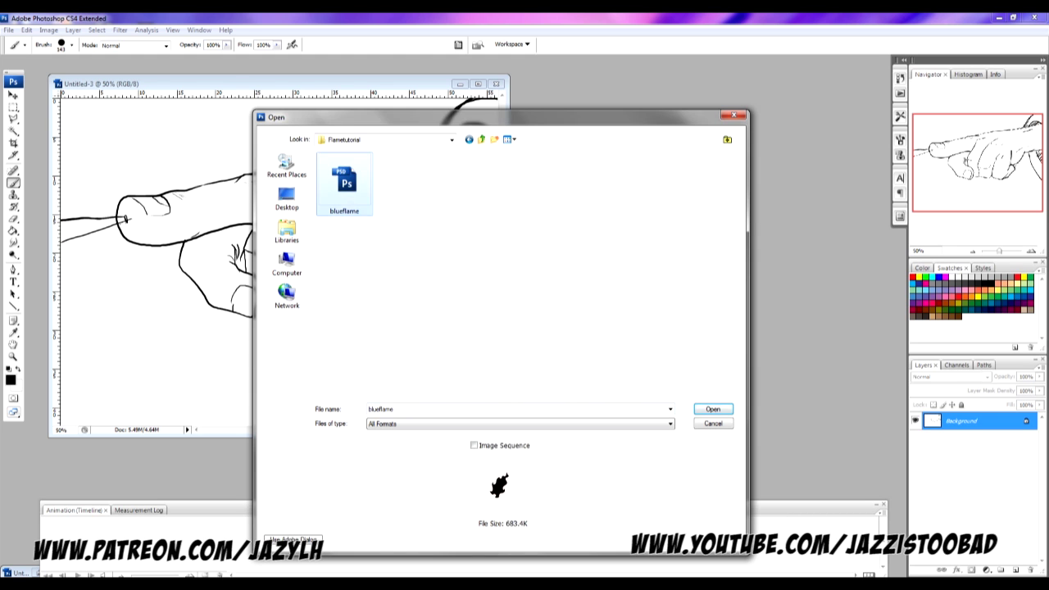
{"action": "left_click", "coordinate": [712, 409]}
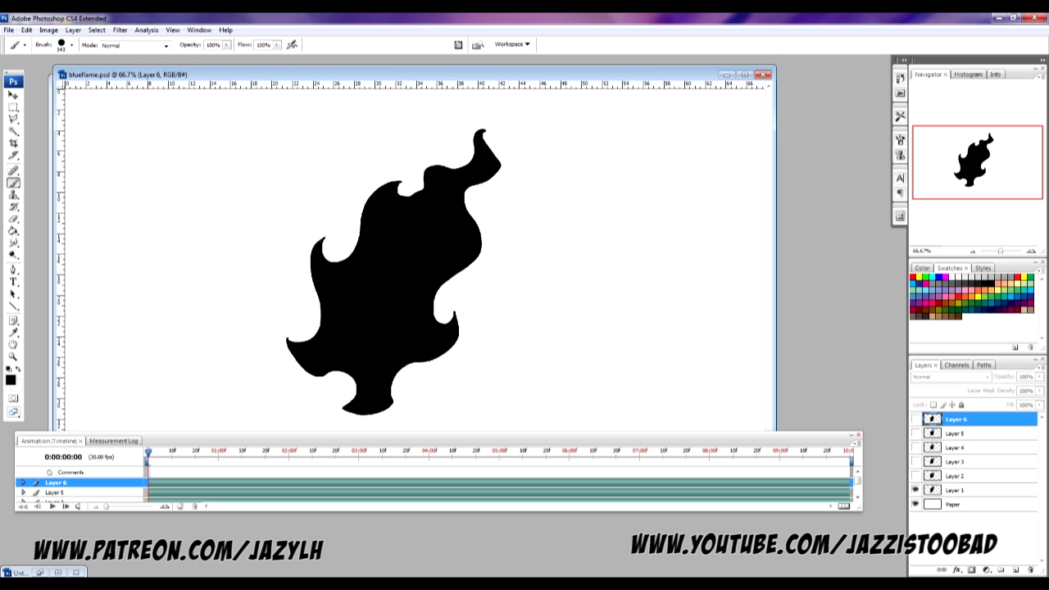
Step: Close and reopen the Animation window, then convert it from timeline to frame animation
{"action": "left_click", "coordinate": [857, 435]}
{"action": "left_click", "coordinate": [199, 30]}
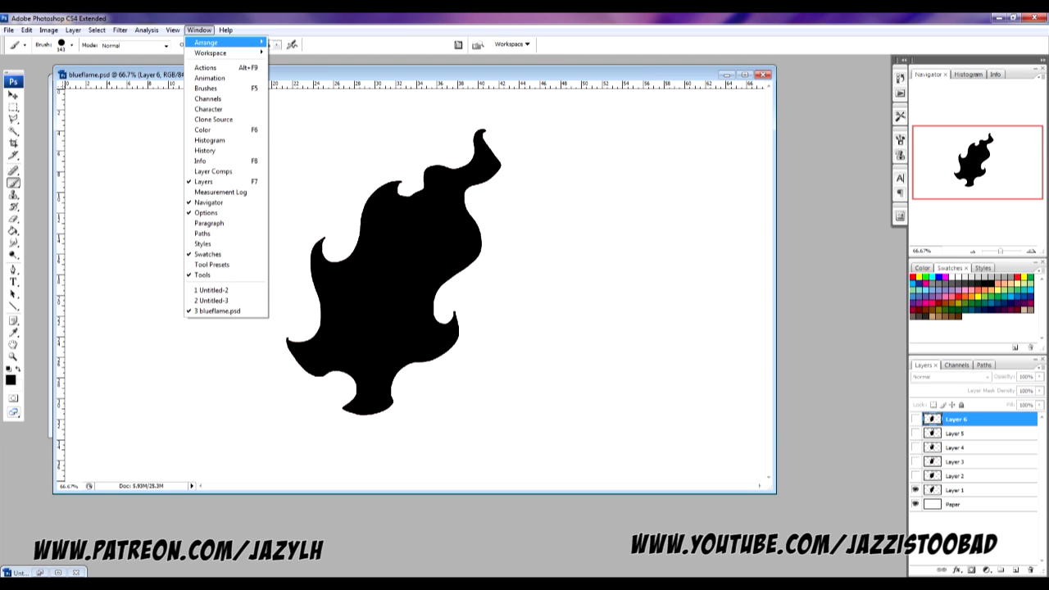
{"action": "left_click", "coordinate": [210, 77]}
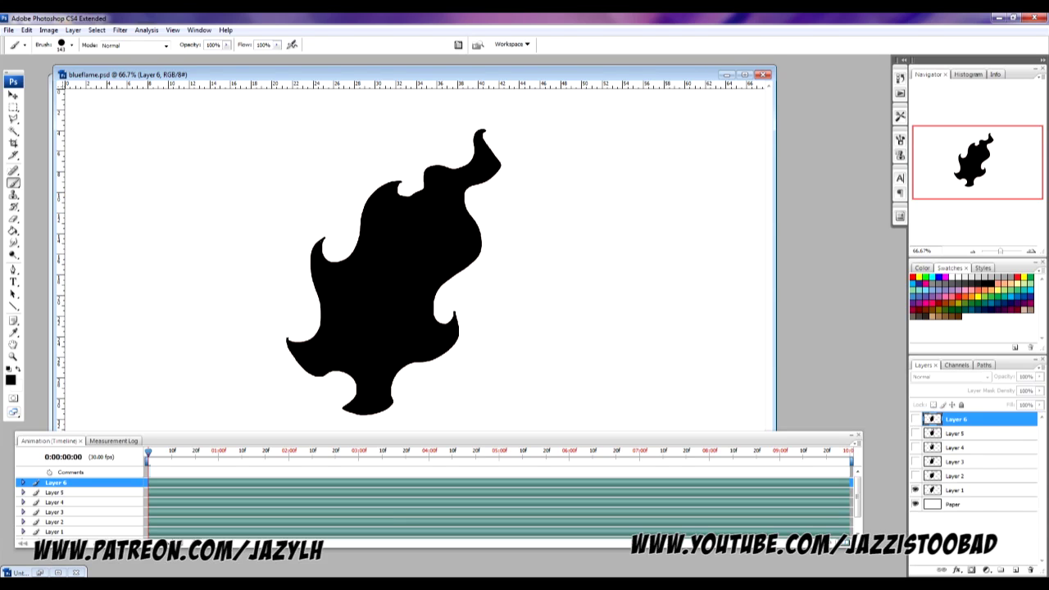
{"action": "left_click", "coordinate": [844, 543]}
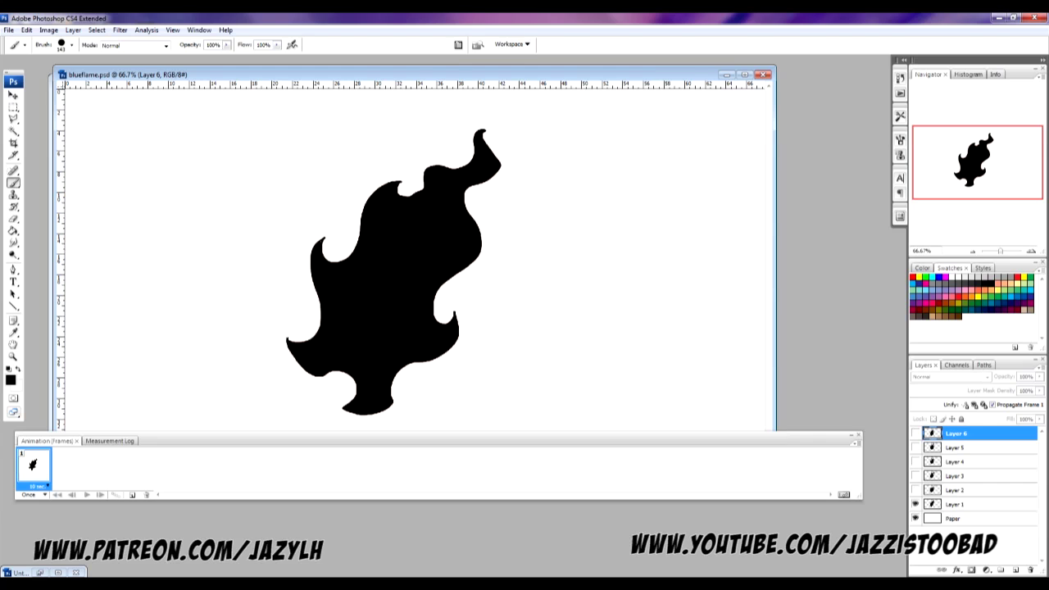
Step: Add a second frame showing Layer 2 instead of Layer 1, and a third frame showing Layer 3 instead of Layer 2
{"action": "left_click", "coordinate": [132, 494]}
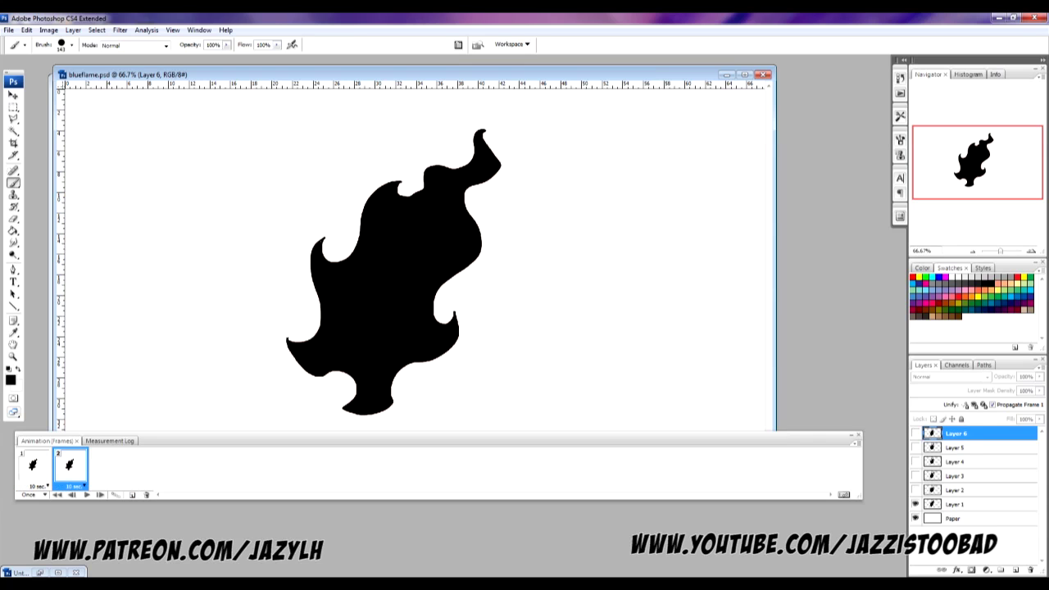
{"action": "left_click", "coordinate": [915, 504]}
{"action": "left_click", "coordinate": [915, 490]}
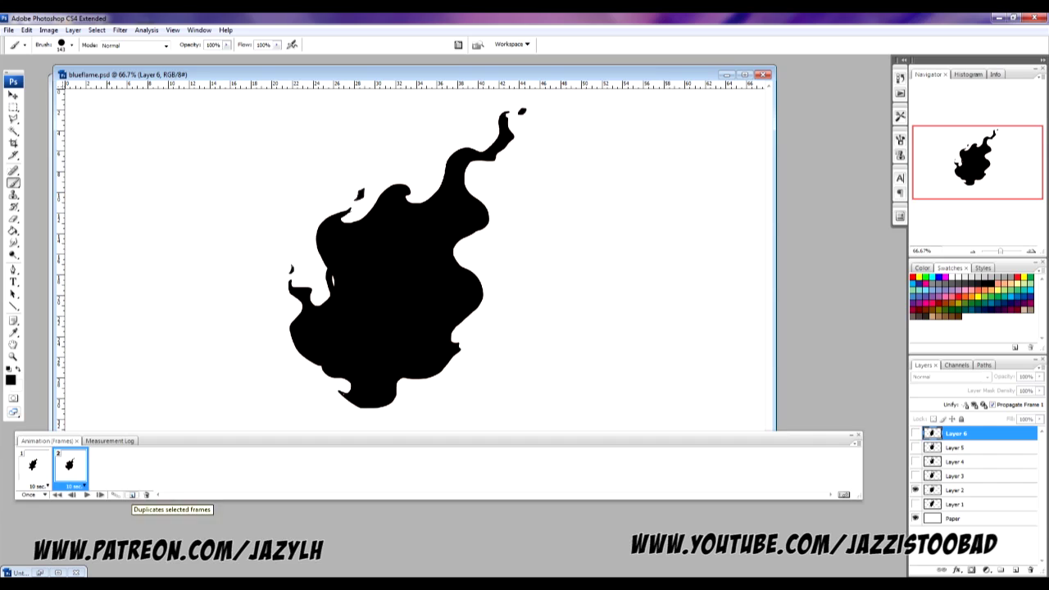
{"action": "left_click", "coordinate": [132, 494]}
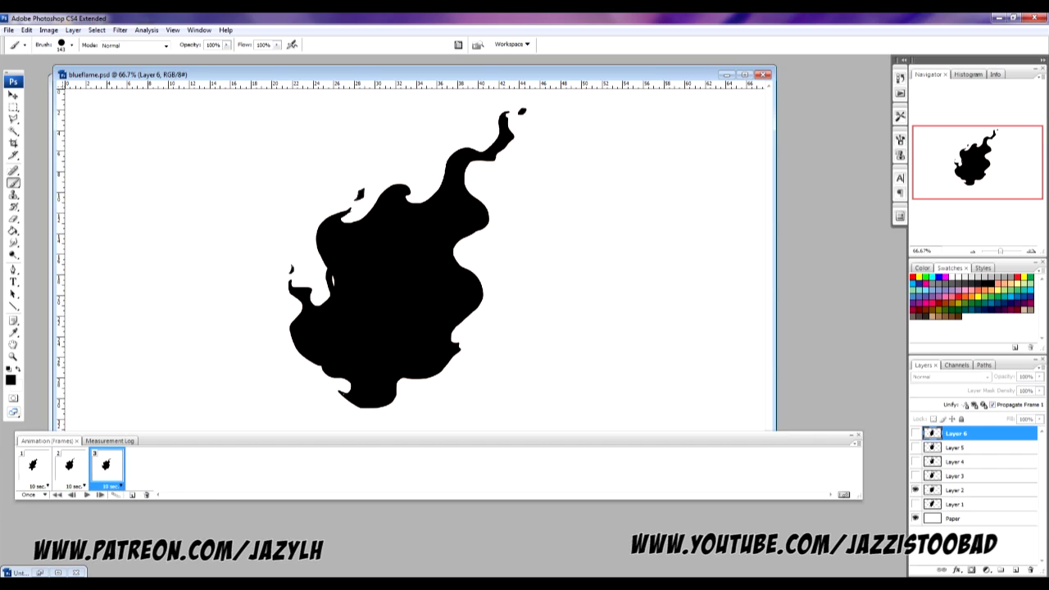
{"action": "left_click", "coordinate": [915, 489]}
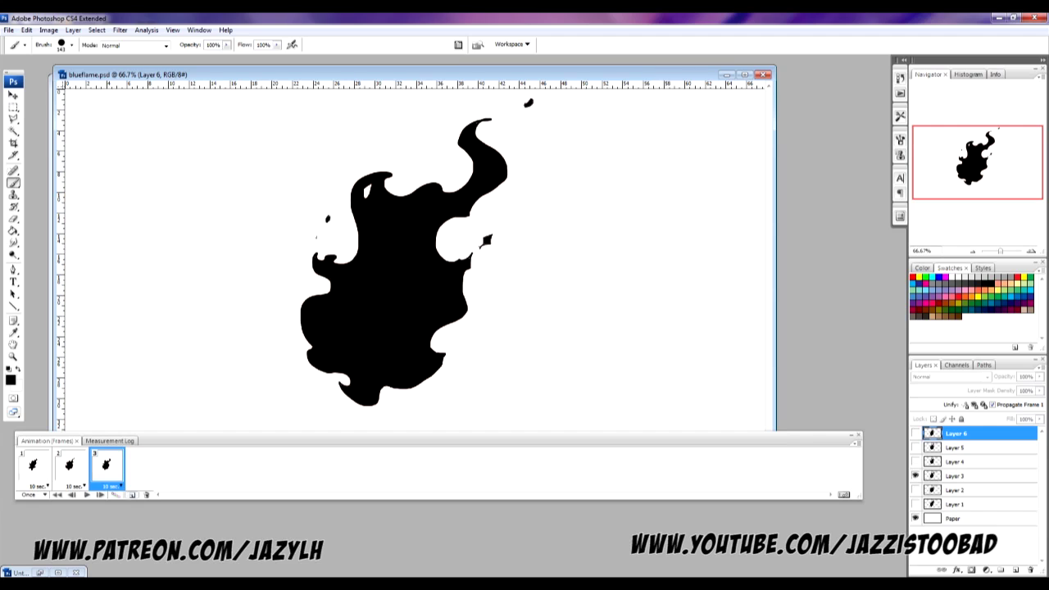
Step: Add a fourth frame and show Layer 4 in it instead of Layer 3
{"action": "left_click", "coordinate": [132, 494]}
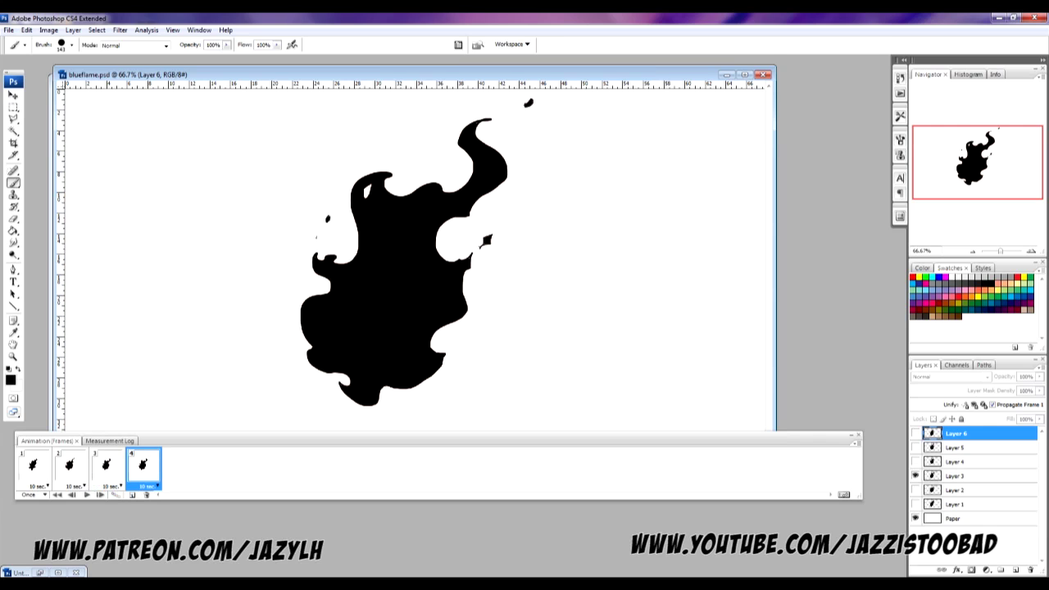
{"action": "left_click", "coordinate": [915, 476]}
{"action": "left_click", "coordinate": [915, 461]}
{"action": "left_click", "coordinate": [915, 475]}
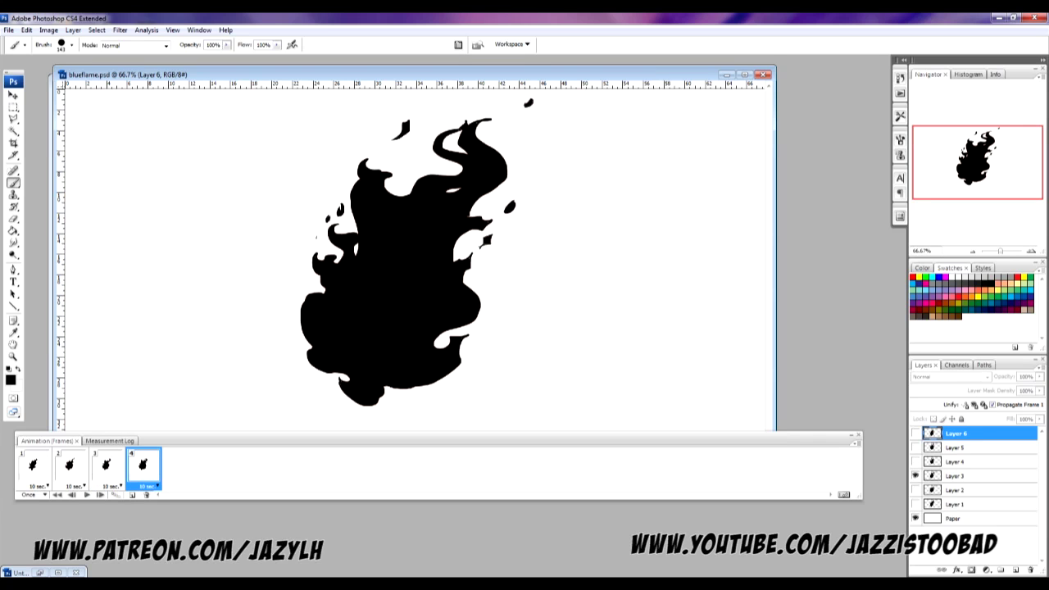
Step: Add a fifth frame showing Layer 4 instead of Layer 3, and a sixth frame showing Layer 5 instead of Layer 4
{"action": "left_click", "coordinate": [132, 494]}
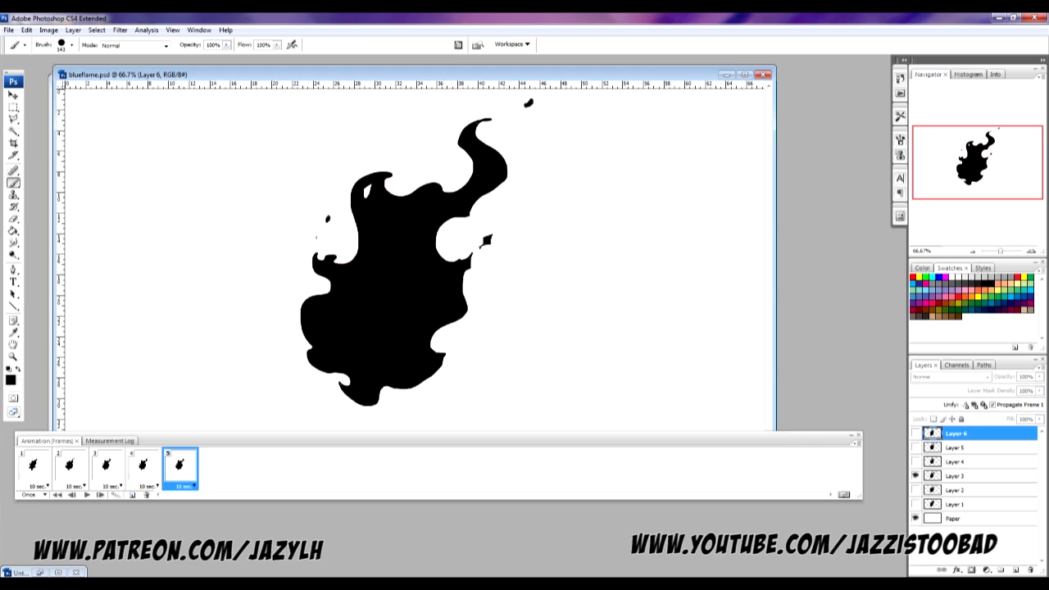
{"action": "left_click", "coordinate": [915, 475]}
{"action": "left_click", "coordinate": [915, 461]}
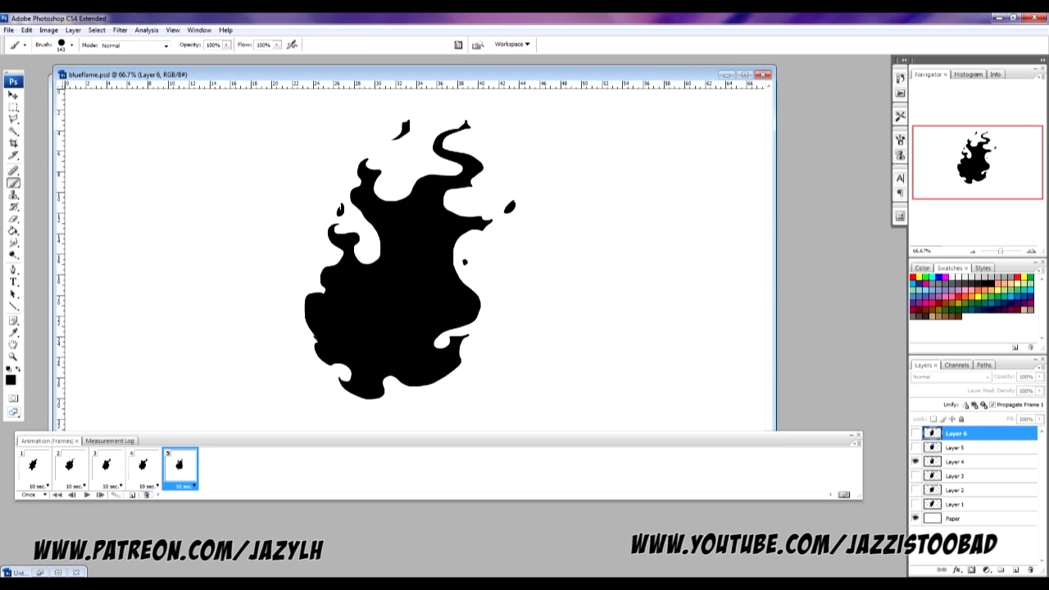
{"action": "left_click", "coordinate": [132, 494]}
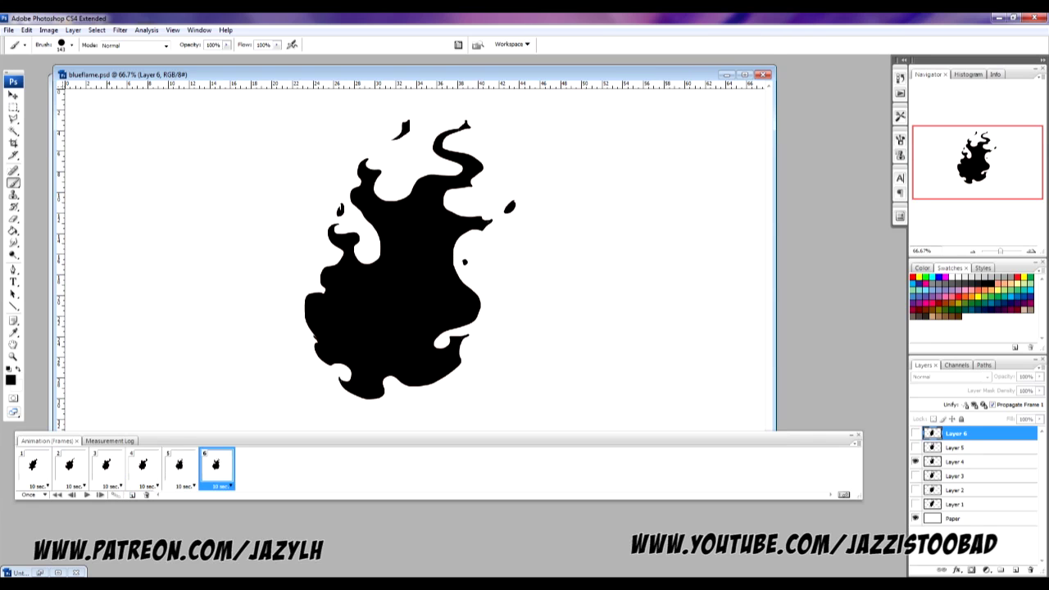
{"action": "left_click", "coordinate": [915, 461]}
{"action": "left_click", "coordinate": [915, 447]}
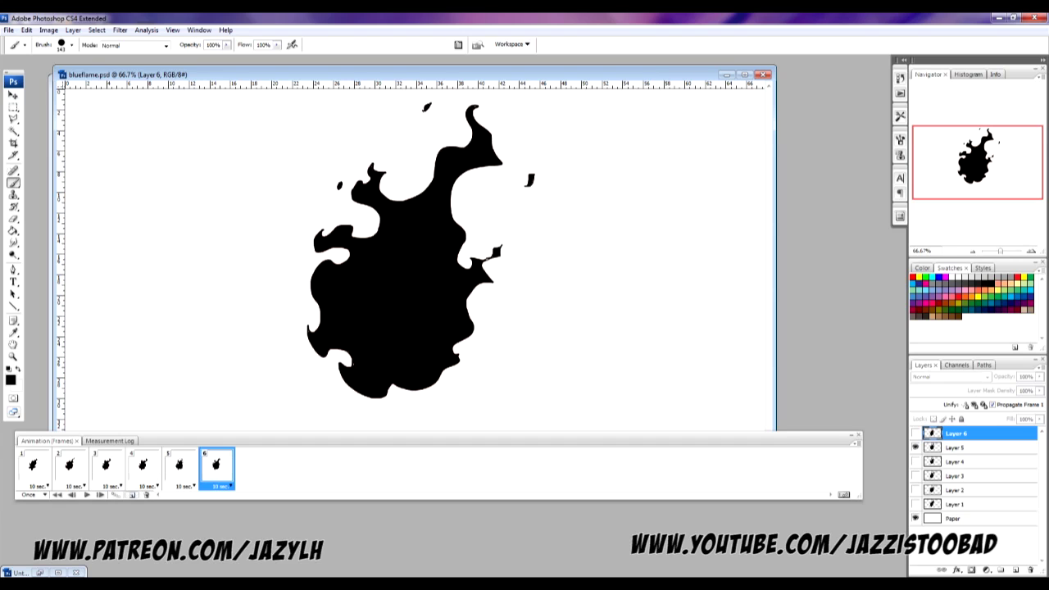
Step: Add a seventh frame and show Layer 6 in it instead of Layer 5
{"action": "left_click", "coordinate": [131, 494]}
{"action": "left_click", "coordinate": [915, 448]}
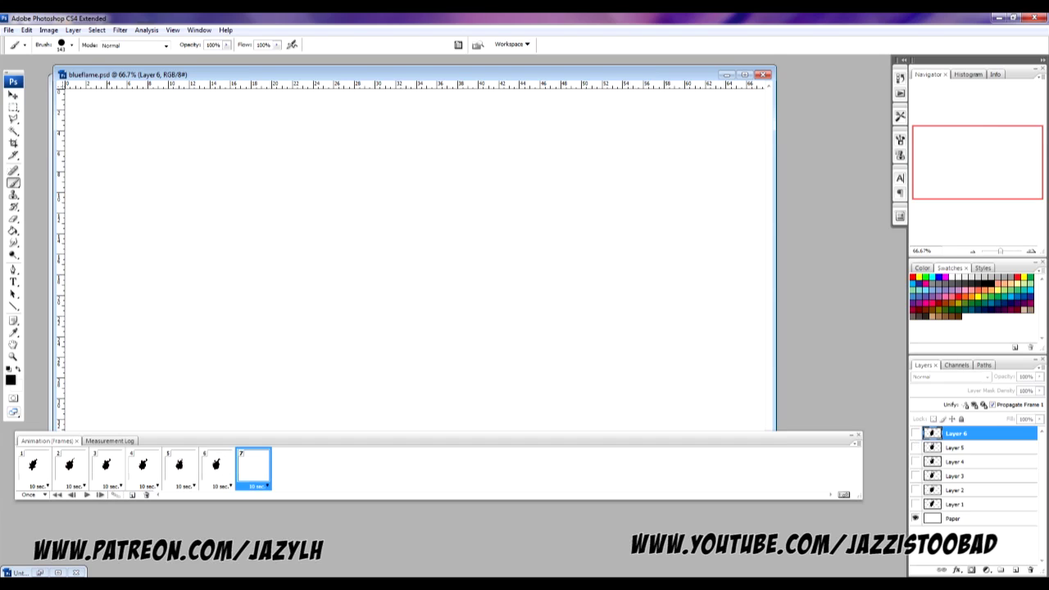
{"action": "left_click", "coordinate": [915, 433]}
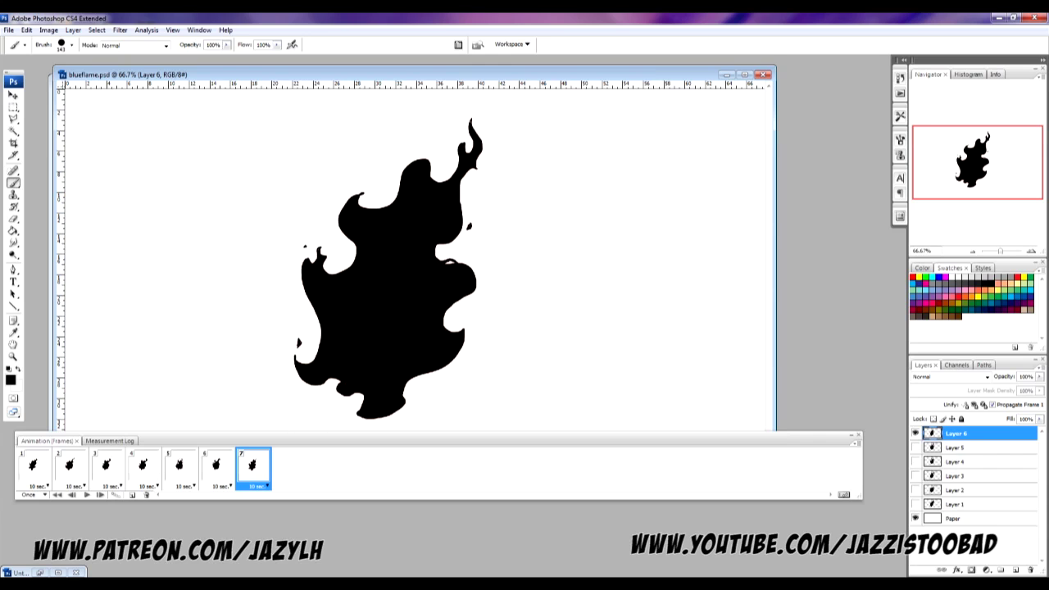
Step: Delete the duplicate third frame from the animation
{"action": "left_click", "coordinate": [106, 466]}
{"action": "left_click", "coordinate": [146, 494]}
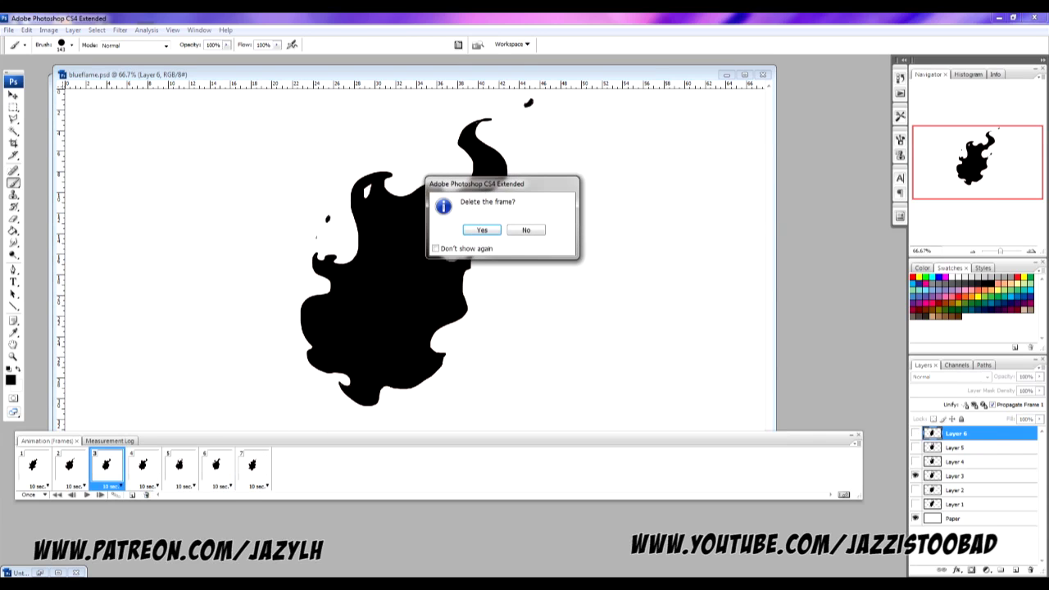
{"action": "left_click", "coordinate": [481, 230]}
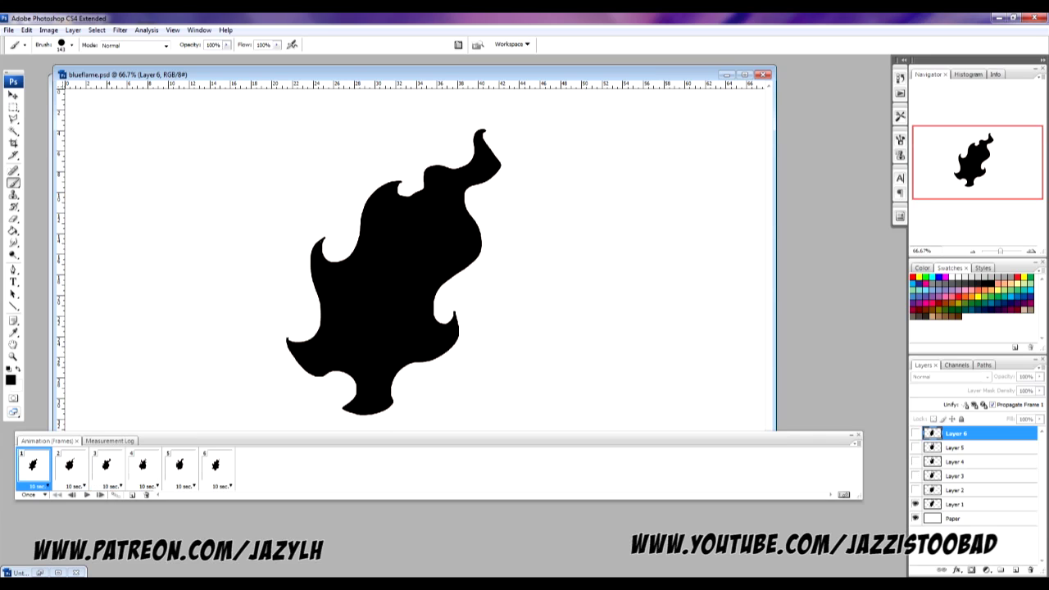
Step: Set the delay of all six frames to 0.1 seconds and the animation's looping to Forever
{"action": "left_click", "coordinate": [217, 466], "text": "shift"}
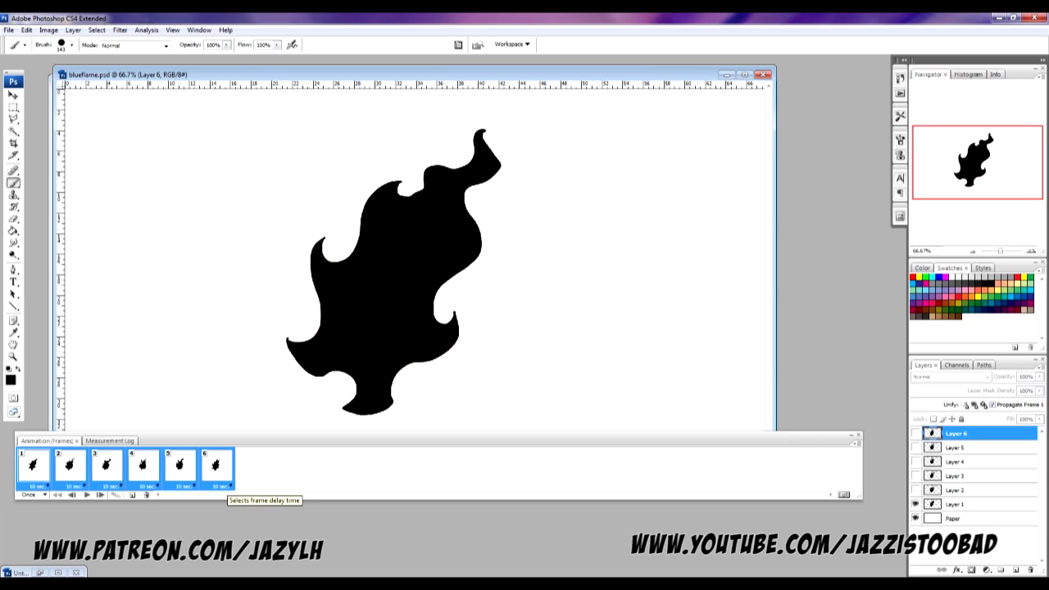
{"action": "left_click", "coordinate": [228, 487]}
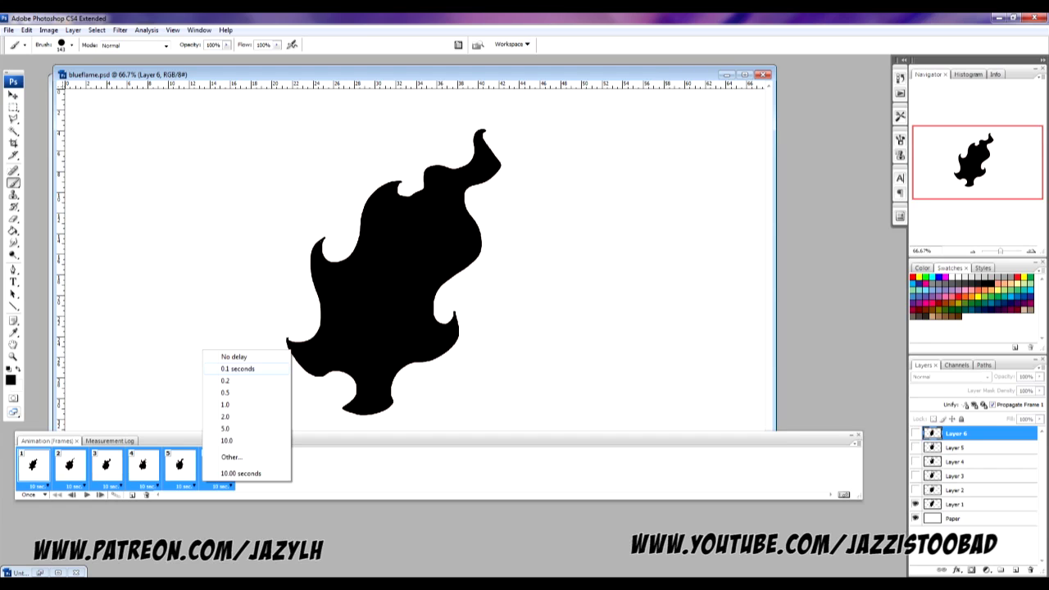
{"action": "left_click", "coordinate": [238, 368]}
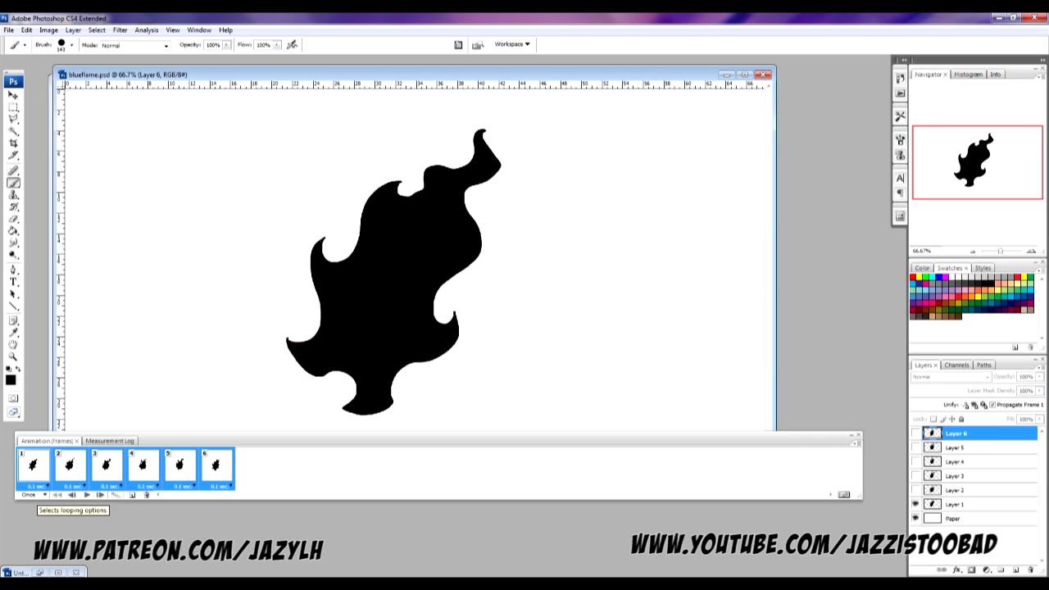
{"action": "left_click", "coordinate": [31, 495]}
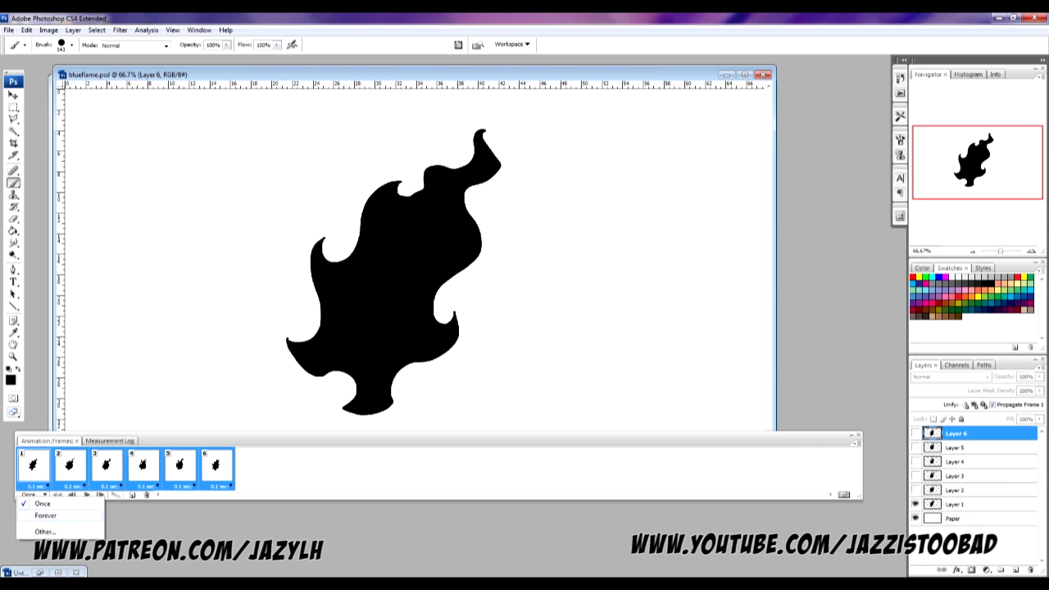
{"action": "left_click", "coordinate": [45, 515]}
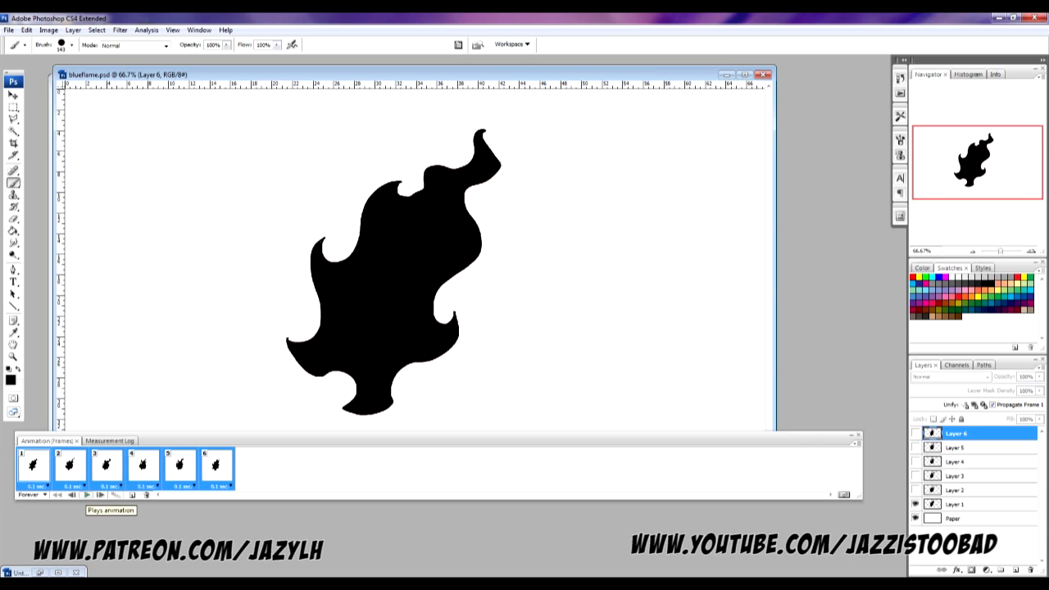
Step: Play and stop the flame animation, and move the Animation window slightly lower
{"action": "left_click", "coordinate": [87, 495]}
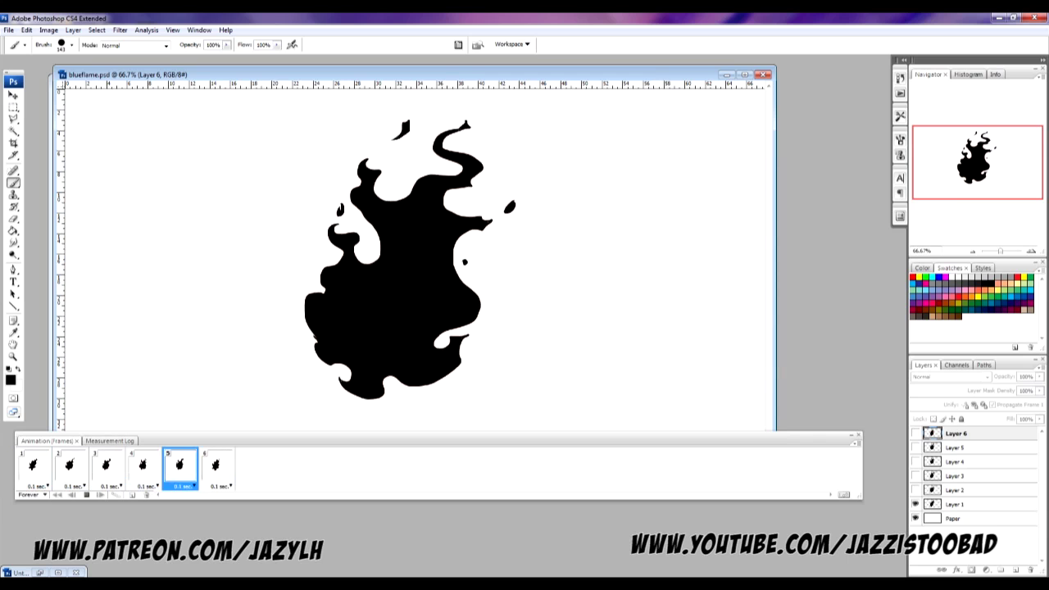
{"action": "key", "text": "space"}
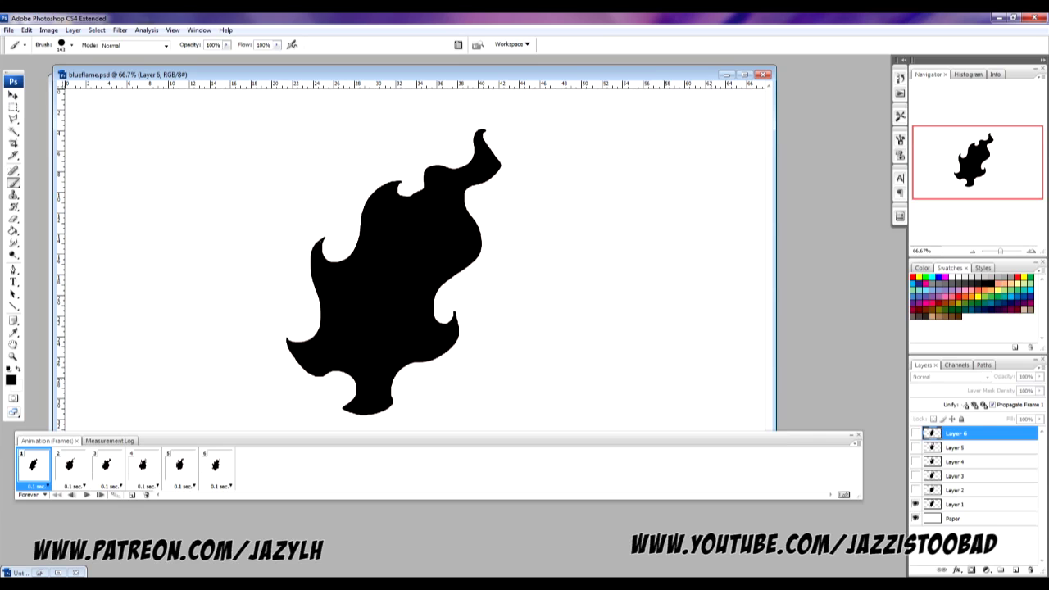
{"action": "left_click_drag", "start_coordinate": [459, 436], "coordinate": [463, 455]}
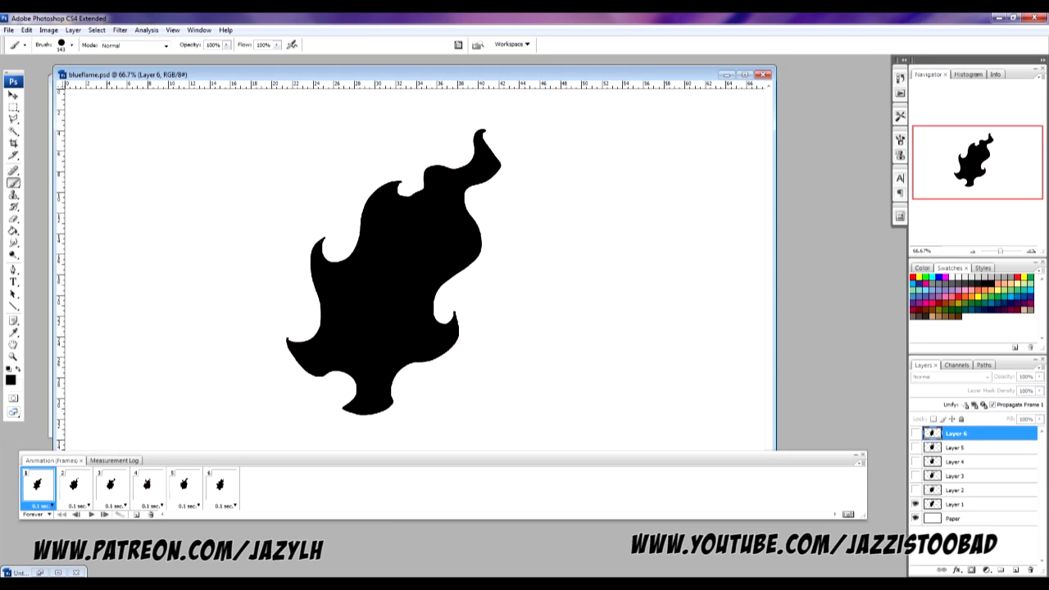
{"action": "left_click", "coordinate": [219, 485], "text": "shift"}
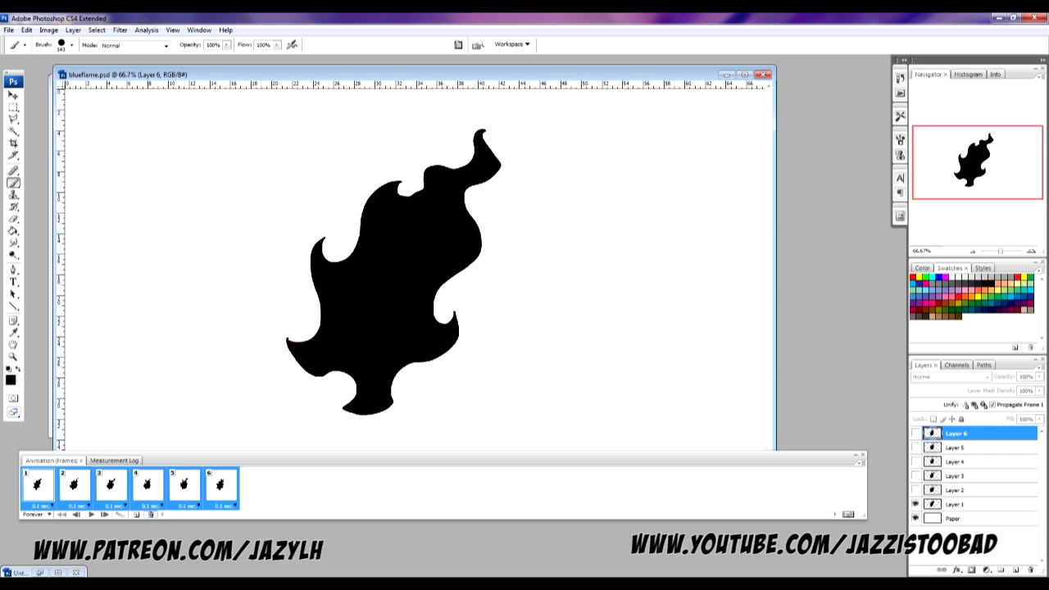
{"action": "left_click", "coordinate": [150, 515]}
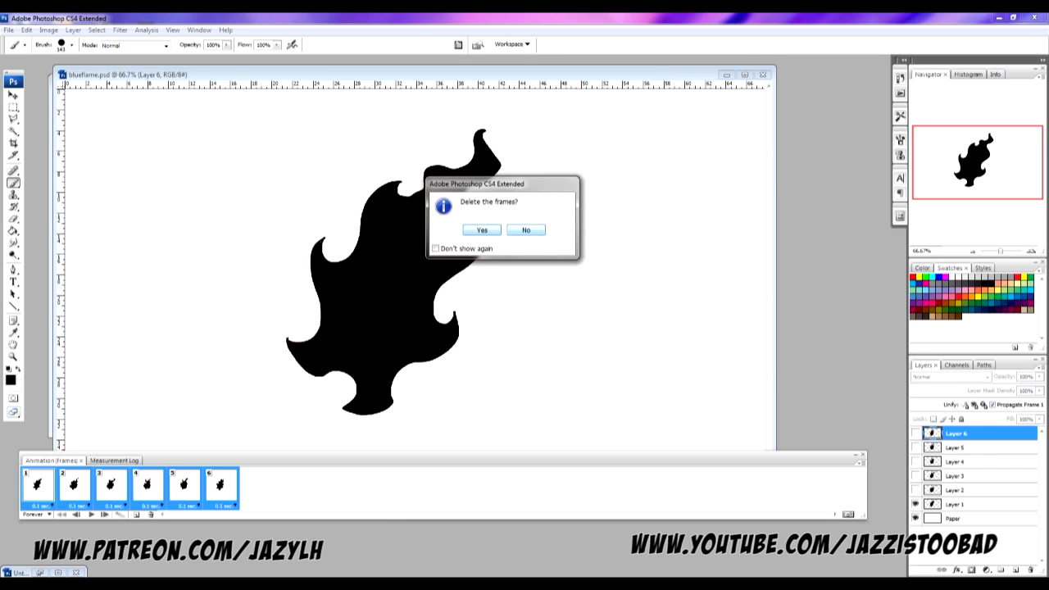
{"action": "left_click", "coordinate": [525, 229]}
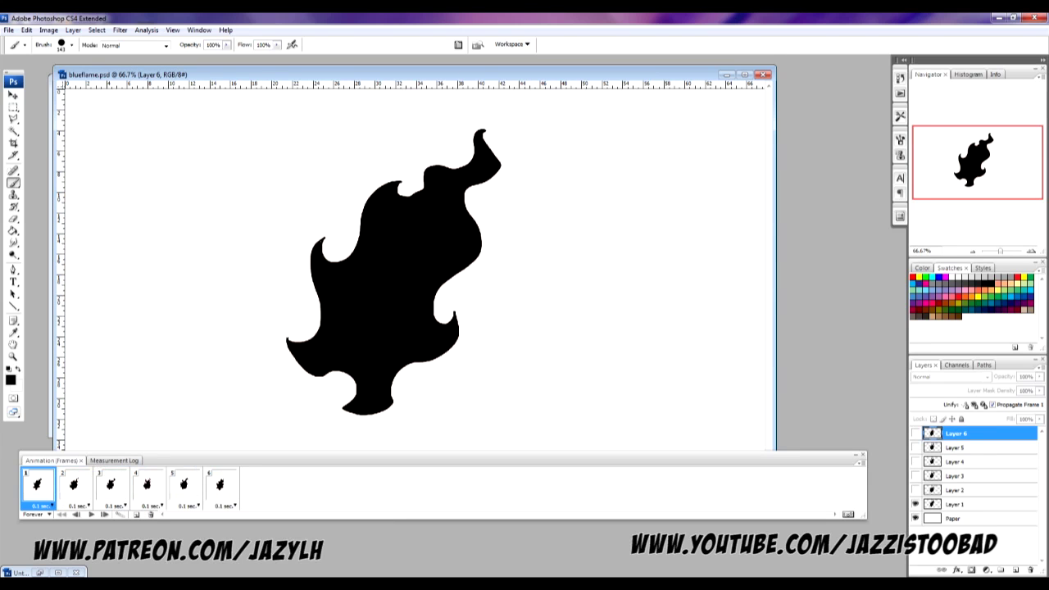
Step: Add a new layer above Layer 6 and flood it with blue 059eff using the Paint Bucket
{"action": "left_click", "coordinate": [1014, 569]}
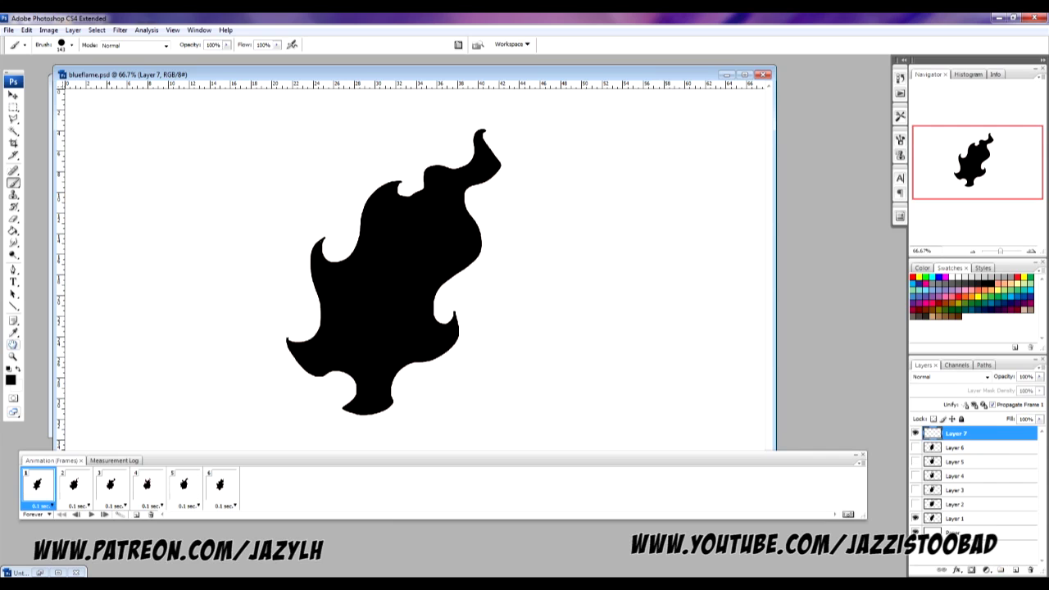
{"action": "left_click", "coordinate": [11, 379]}
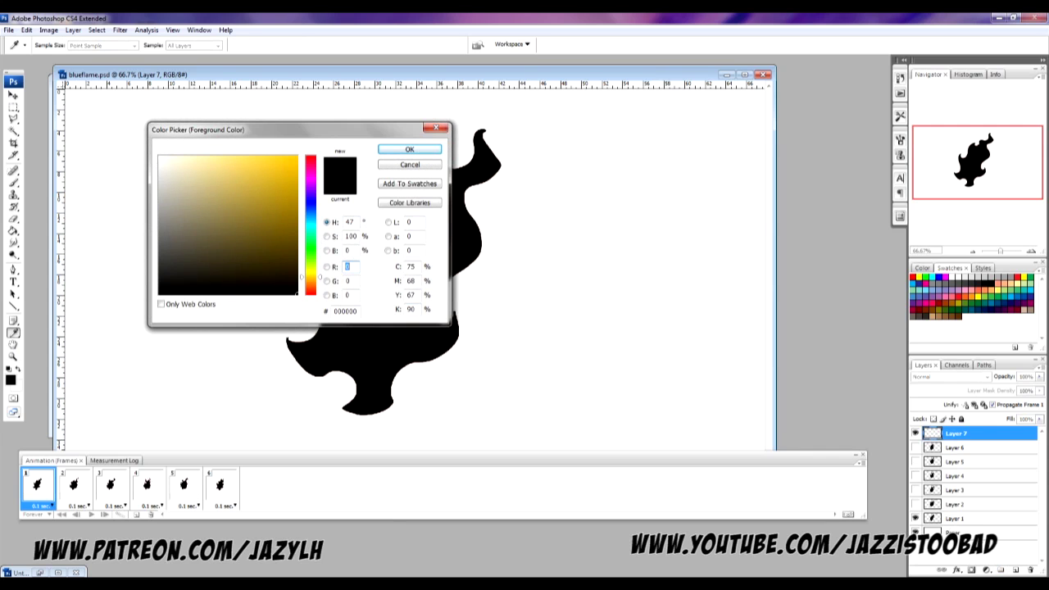
{"action": "type", "text": "059eff"}
{"action": "left_click", "coordinate": [409, 149]}
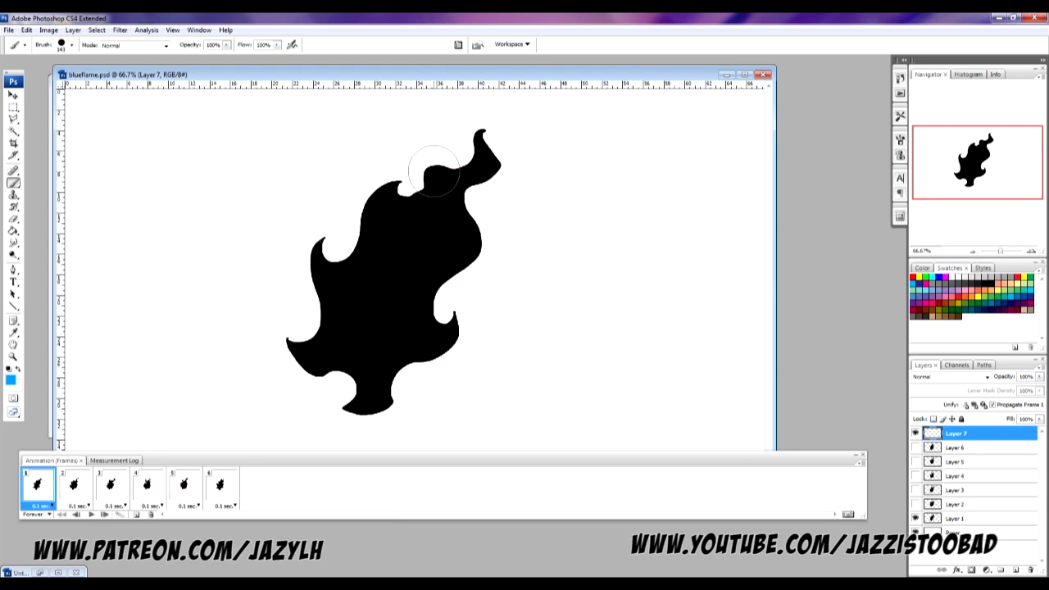
{"action": "key", "text": "g"}
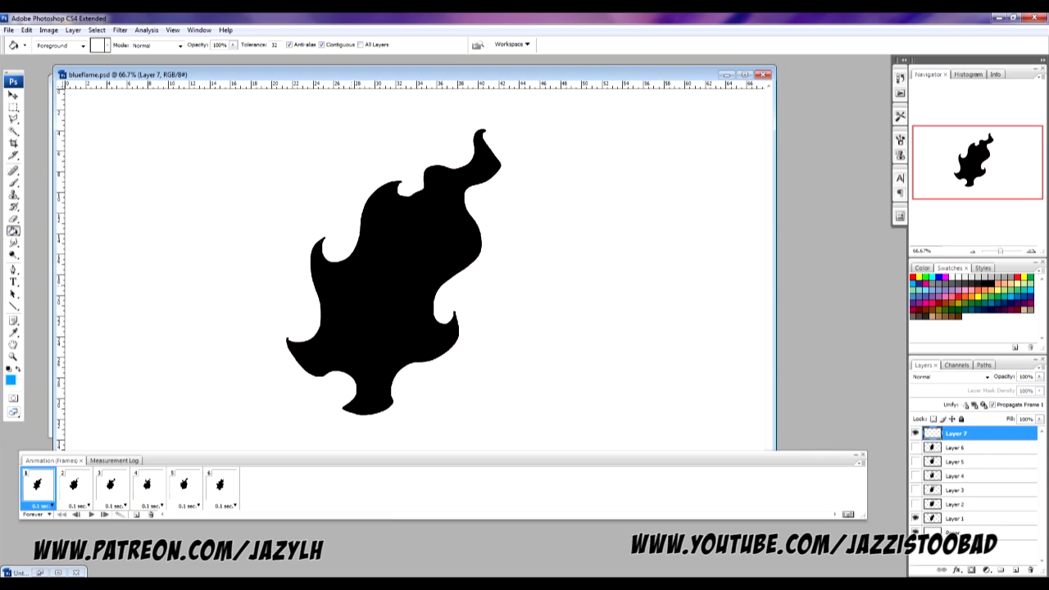
{"action": "left_click", "coordinate": [344, 246]}
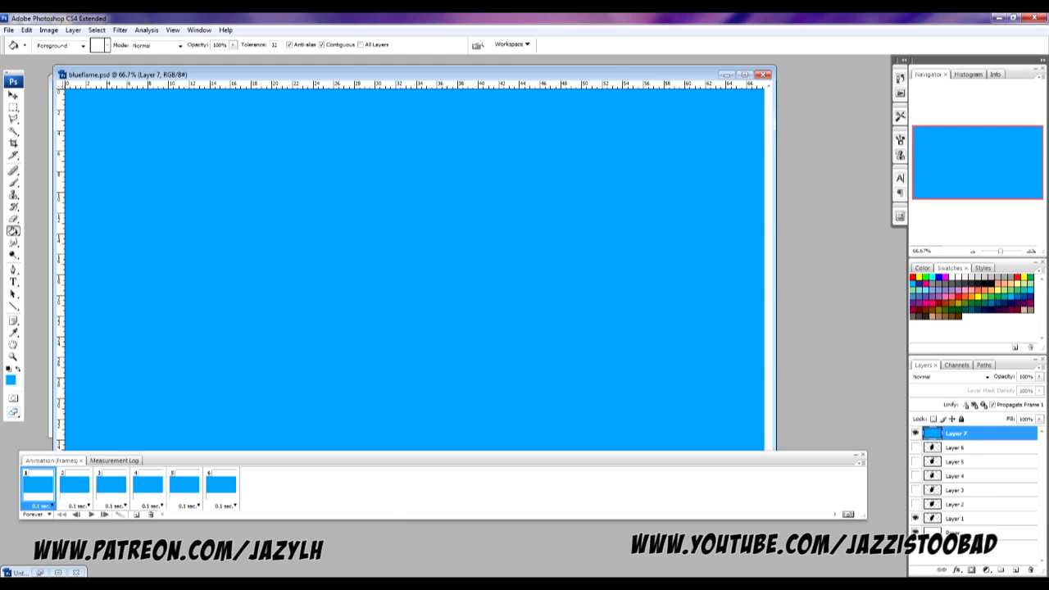
Step: Set the foreground color to dark blue 00237d
{"action": "left_click", "coordinate": [10, 378]}
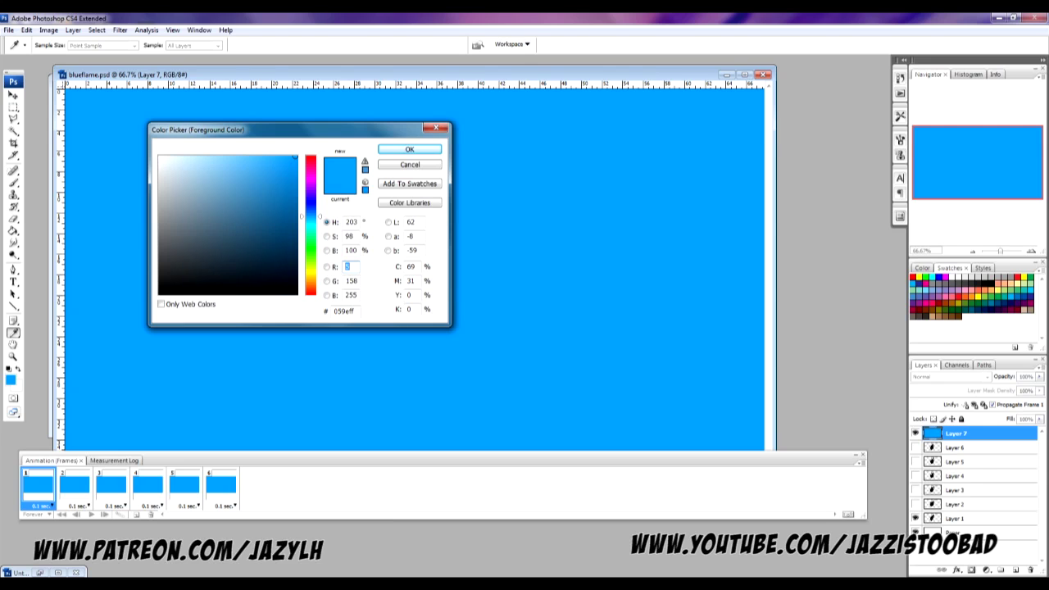
{"action": "left_click", "coordinate": [311, 208]}
{"action": "left_click", "coordinate": [288, 217]}
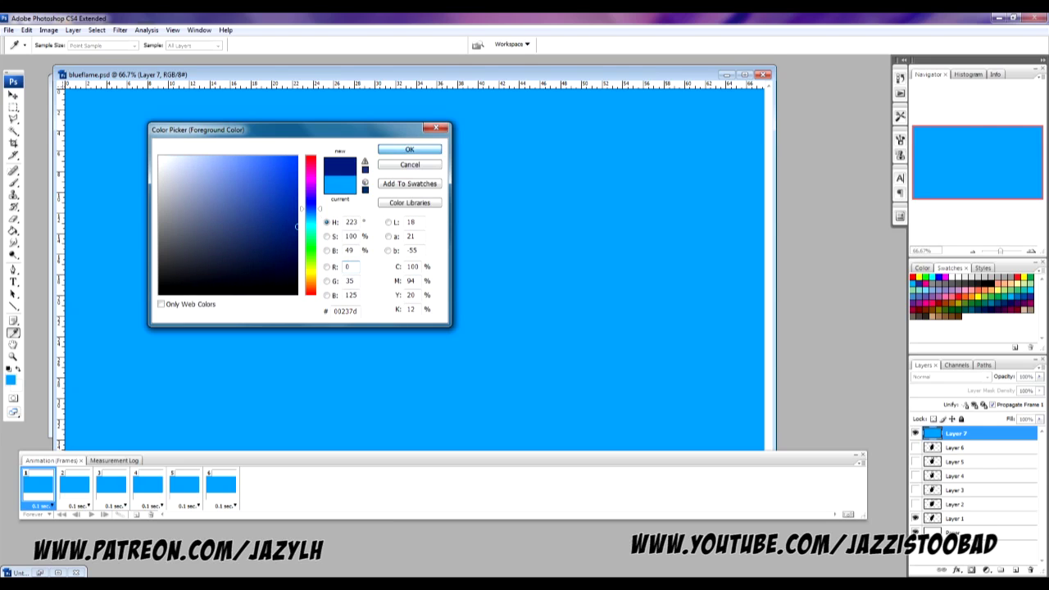
{"action": "key", "text": "Return"}
Step: Set the brush diameter to 257 px and paint scattered, irregular dark blue diagonal patches and spots all over the blue layer
{"action": "left_click", "coordinate": [72, 45]}
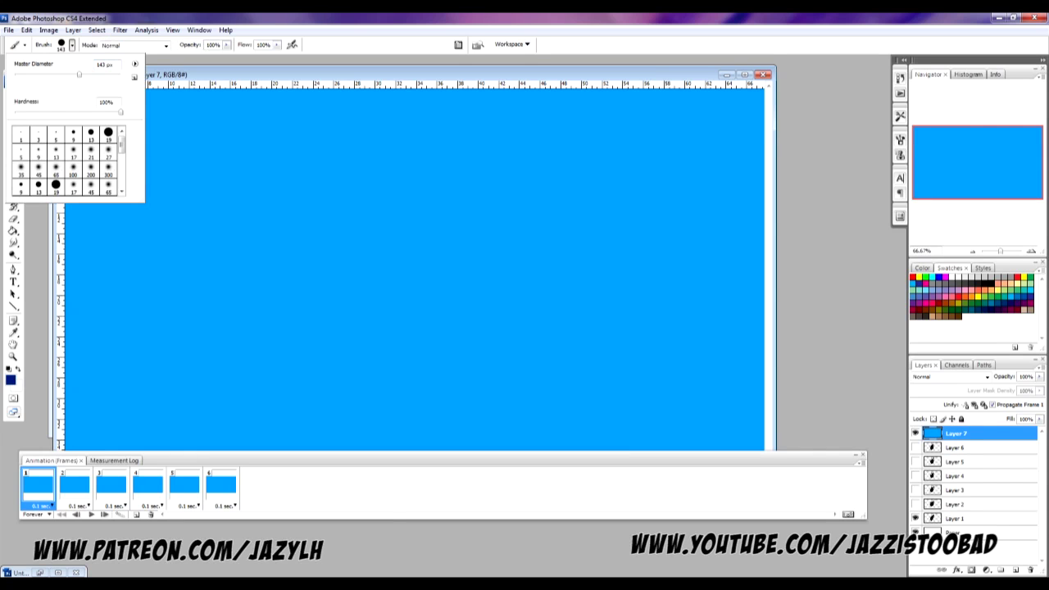
{"action": "mouse_move", "coordinate": [201, 331]}
{"action": "left_mouse_down"}
{"action": "mouse_move", "coordinate": [234, 335]}
{"action": "mouse_move", "coordinate": [375, 234]}
{"action": "mouse_move", "coordinate": [334, 324]}
{"action": "mouse_move", "coordinate": [262, 286]}
{"action": "mouse_move", "coordinate": [351, 241]}
{"action": "mouse_move", "coordinate": [353, 269]}
{"action": "left_mouse_up"}
{"action": "mouse_move", "coordinate": [470, 229]}
{"action": "left_mouse_down"}
{"action": "mouse_move", "coordinate": [527, 187]}
{"action": "mouse_move", "coordinate": [510, 190]}
{"action": "mouse_move", "coordinate": [509, 204]}
{"action": "left_mouse_up"}
{"action": "mouse_move", "coordinate": [616, 201]}
{"action": "left_mouse_down"}
{"action": "mouse_move", "coordinate": [604, 196]}
{"action": "mouse_move", "coordinate": [625, 183]}
{"action": "mouse_move", "coordinate": [614, 196]}
{"action": "left_mouse_up"}
{"action": "mouse_move", "coordinate": [462, 334]}
{"action": "left_mouse_down"}
{"action": "mouse_move", "coordinate": [526, 304]}
{"action": "mouse_move", "coordinate": [526, 351]}
{"action": "mouse_move", "coordinate": [482, 394]}
{"action": "mouse_move", "coordinate": [485, 374]}
{"action": "mouse_move", "coordinate": [459, 371]}
{"action": "mouse_move", "coordinate": [429, 408]}
{"action": "mouse_move", "coordinate": [385, 416]}
{"action": "mouse_move", "coordinate": [422, 404]}
{"action": "mouse_move", "coordinate": [451, 361]}
{"action": "mouse_move", "coordinate": [500, 341]}
{"action": "mouse_move", "coordinate": [455, 363]}
{"action": "mouse_move", "coordinate": [493, 360]}
{"action": "mouse_move", "coordinate": [520, 321]}
{"action": "mouse_move", "coordinate": [505, 339]}
{"action": "mouse_move", "coordinate": [525, 342]}
{"action": "mouse_move", "coordinate": [484, 370]}
{"action": "mouse_move", "coordinate": [550, 293]}
{"action": "mouse_move", "coordinate": [633, 246]}
{"action": "mouse_move", "coordinate": [617, 273]}
{"action": "mouse_move", "coordinate": [533, 304]}
{"action": "mouse_move", "coordinate": [620, 262]}
{"action": "left_mouse_up"}
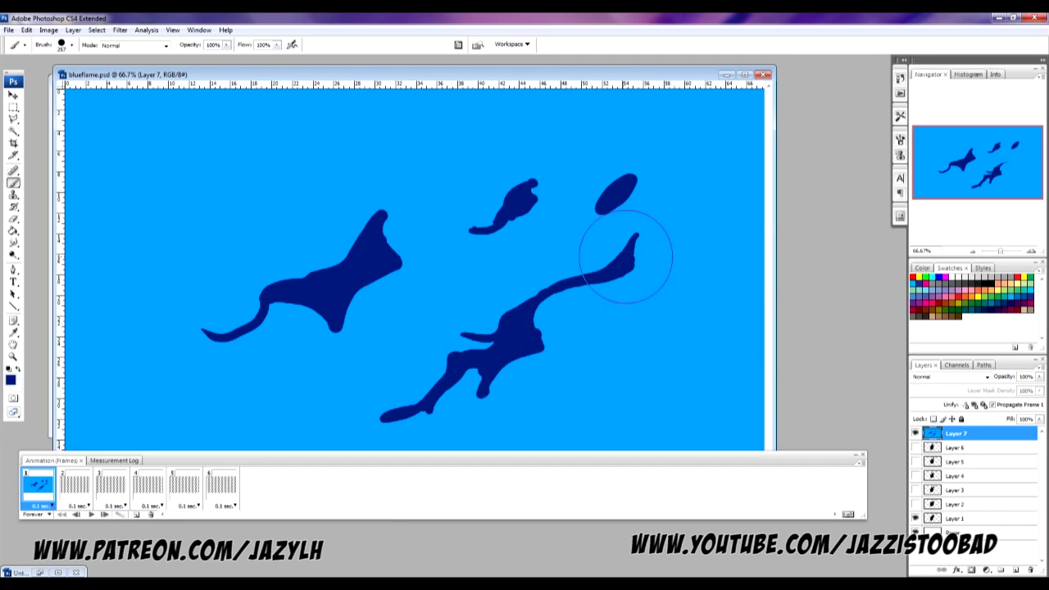
{"action": "mouse_move", "coordinate": [222, 145]}
{"action": "left_mouse_down"}
{"action": "mouse_move", "coordinate": [304, 117]}
{"action": "mouse_move", "coordinate": [226, 186]}
{"action": "mouse_move", "coordinate": [262, 169]}
{"action": "mouse_move", "coordinate": [269, 145]}
{"action": "left_mouse_up"}
{"action": "mouse_move", "coordinate": [468, 161]}
{"action": "left_mouse_down"}
{"action": "mouse_move", "coordinate": [487, 136]}
{"action": "mouse_move", "coordinate": [452, 164]}
{"action": "mouse_move", "coordinate": [513, 137]}
{"action": "mouse_move", "coordinate": [491, 162]}
{"action": "mouse_move", "coordinate": [536, 146]}
{"action": "mouse_move", "coordinate": [564, 120]}
{"action": "mouse_move", "coordinate": [541, 149]}
{"action": "mouse_move", "coordinate": [500, 157]}
{"action": "mouse_move", "coordinate": [506, 145]}
{"action": "mouse_move", "coordinate": [472, 142]}
{"action": "mouse_move", "coordinate": [498, 117]}
{"action": "left_mouse_up"}
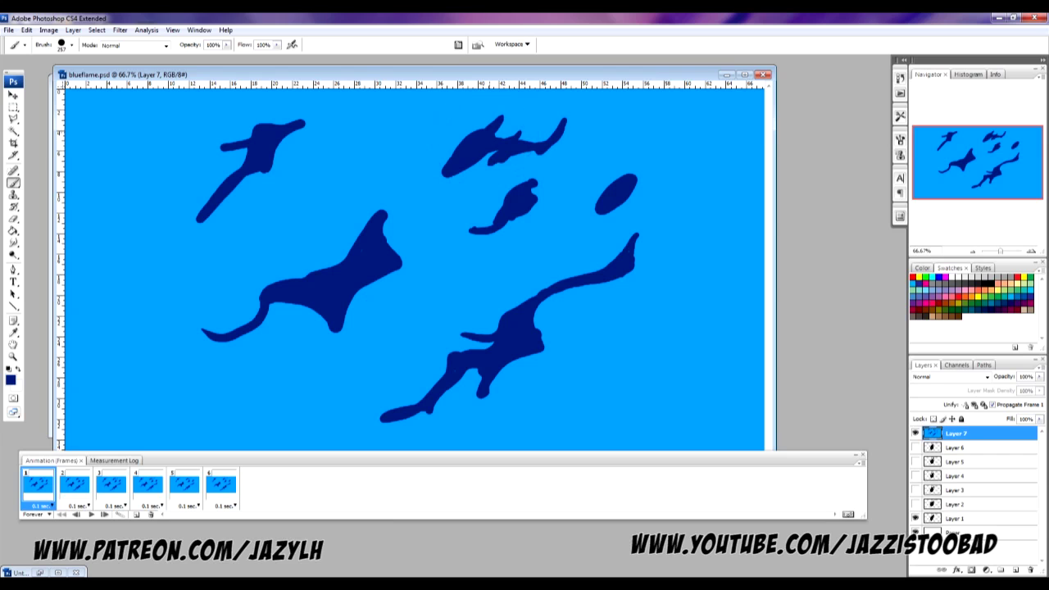
{"action": "left_click_drag", "start_coordinate": [391, 150], "coordinate": [400, 133]}
{"action": "mouse_move", "coordinate": [191, 382]}
{"action": "left_mouse_down"}
{"action": "mouse_move", "coordinate": [222, 372]}
{"action": "mouse_move", "coordinate": [202, 406]}
{"action": "mouse_move", "coordinate": [146, 391]}
{"action": "mouse_move", "coordinate": [197, 389]}
{"action": "left_mouse_up"}
{"action": "left_click_drag", "start_coordinate": [315, 400], "coordinate": [327, 393]}
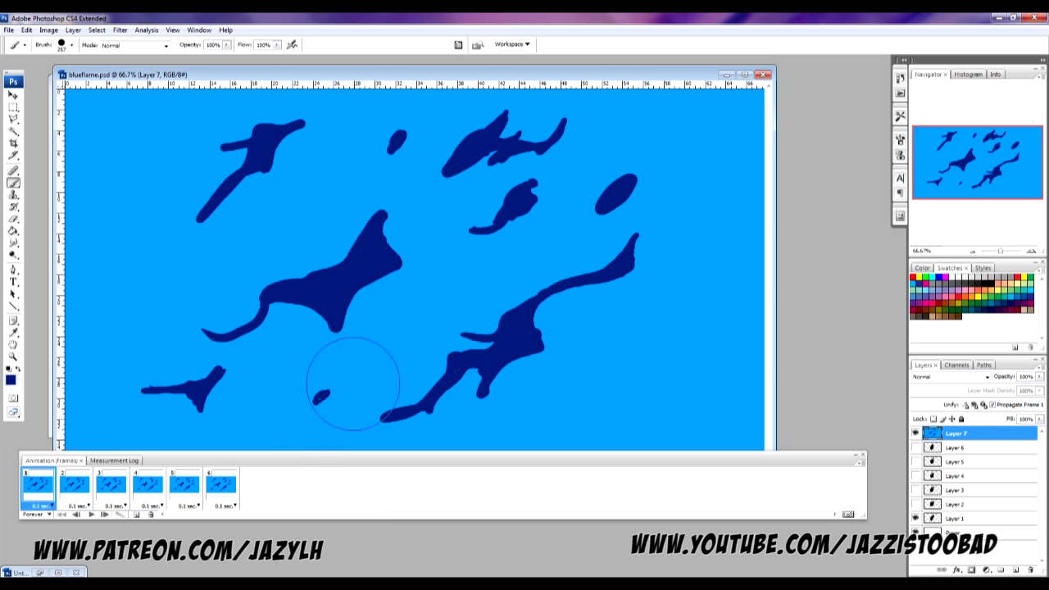
{"action": "mouse_move", "coordinate": [697, 356]}
{"action": "left_mouse_down"}
{"action": "mouse_move", "coordinate": [594, 432]}
{"action": "mouse_move", "coordinate": [661, 416]}
{"action": "mouse_move", "coordinate": [715, 352]}
{"action": "mouse_move", "coordinate": [725, 305]}
{"action": "mouse_move", "coordinate": [658, 412]}
{"action": "mouse_move", "coordinate": [676, 383]}
{"action": "mouse_move", "coordinate": [674, 394]}
{"action": "mouse_move", "coordinate": [652, 380]}
{"action": "mouse_move", "coordinate": [661, 320]}
{"action": "left_mouse_up"}
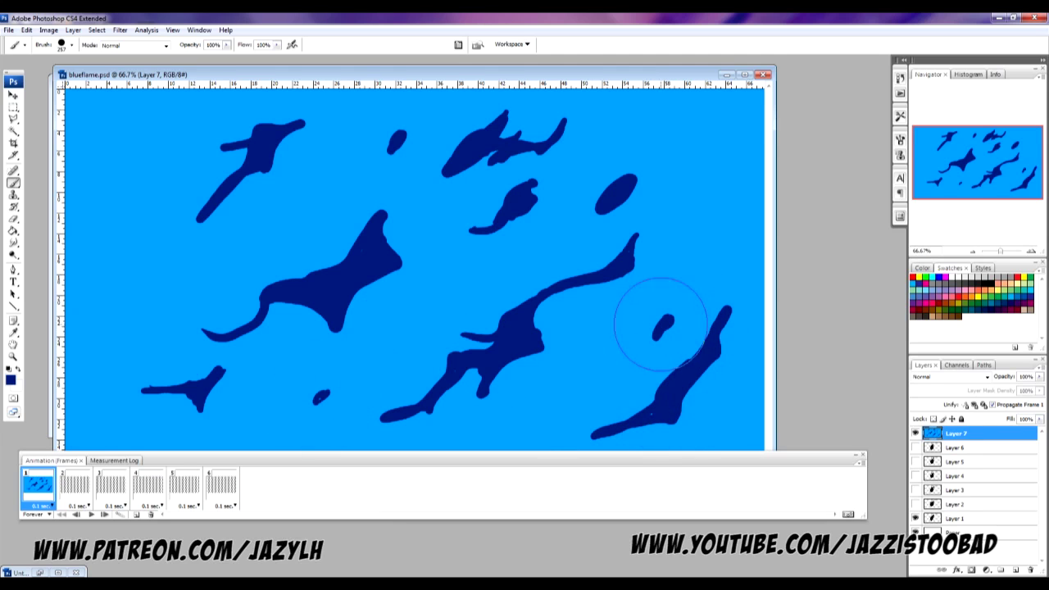
{"action": "mouse_move", "coordinate": [691, 246]}
{"action": "left_mouse_down"}
{"action": "mouse_move", "coordinate": [713, 198]}
{"action": "mouse_move", "coordinate": [680, 257]}
{"action": "mouse_move", "coordinate": [710, 214]}
{"action": "mouse_move", "coordinate": [692, 245]}
{"action": "left_mouse_up"}
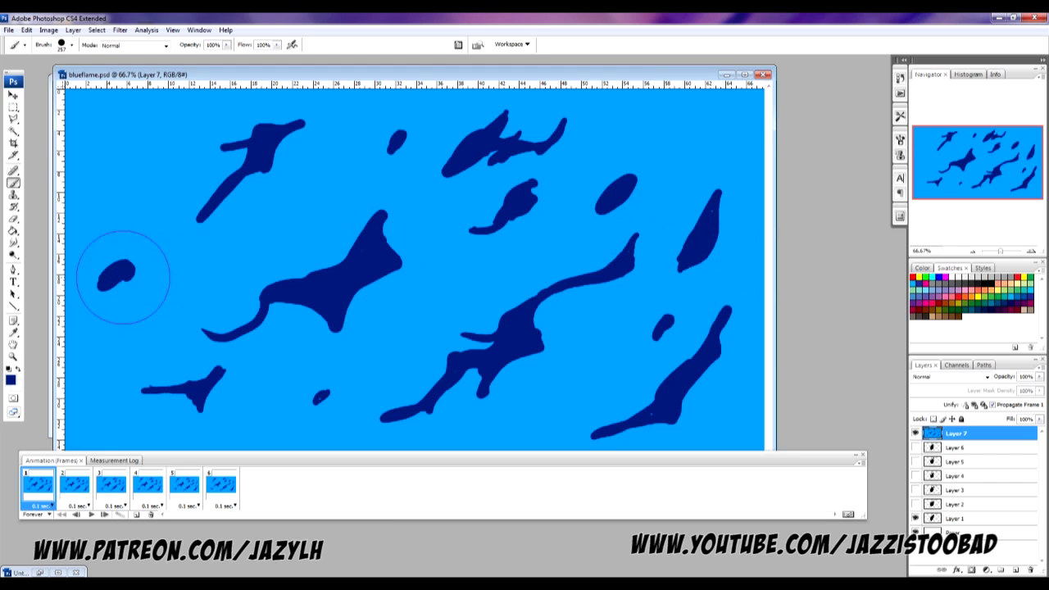
{"action": "mouse_move", "coordinate": [107, 270]}
{"action": "left_mouse_down"}
{"action": "mouse_move", "coordinate": [156, 235]}
{"action": "mouse_move", "coordinate": [181, 240]}
{"action": "mouse_move", "coordinate": [166, 241]}
{"action": "mouse_move", "coordinate": [133, 285]}
{"action": "mouse_move", "coordinate": [145, 271]}
{"action": "mouse_move", "coordinate": [94, 262]}
{"action": "left_mouse_up"}
{"action": "left_click_drag", "start_coordinate": [164, 174], "coordinate": [152, 184]}
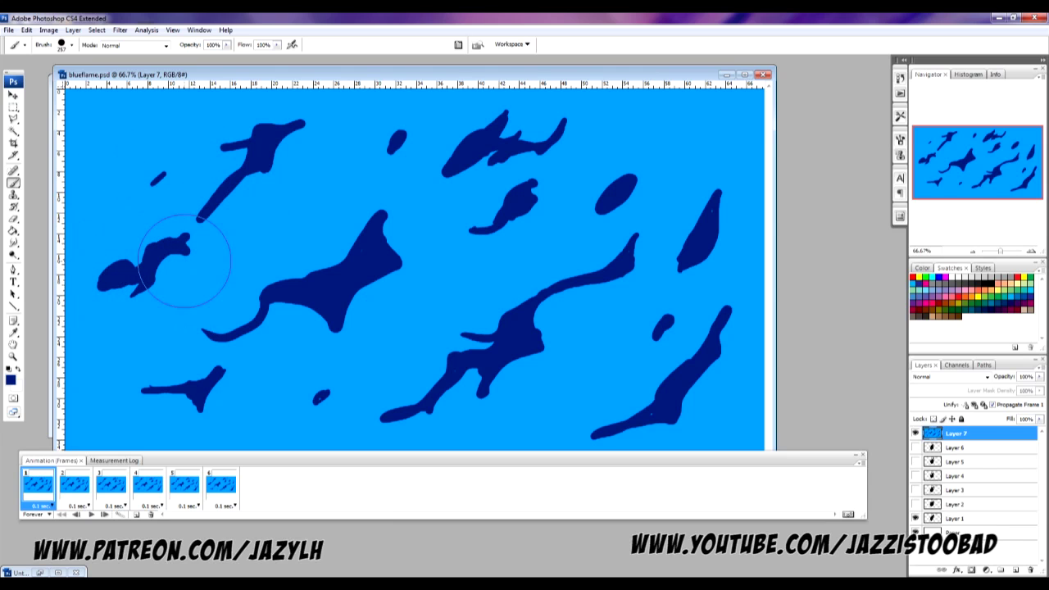
Step: Set the foreground color to light blue 4bcaff
{"action": "left_click", "coordinate": [11, 379]}
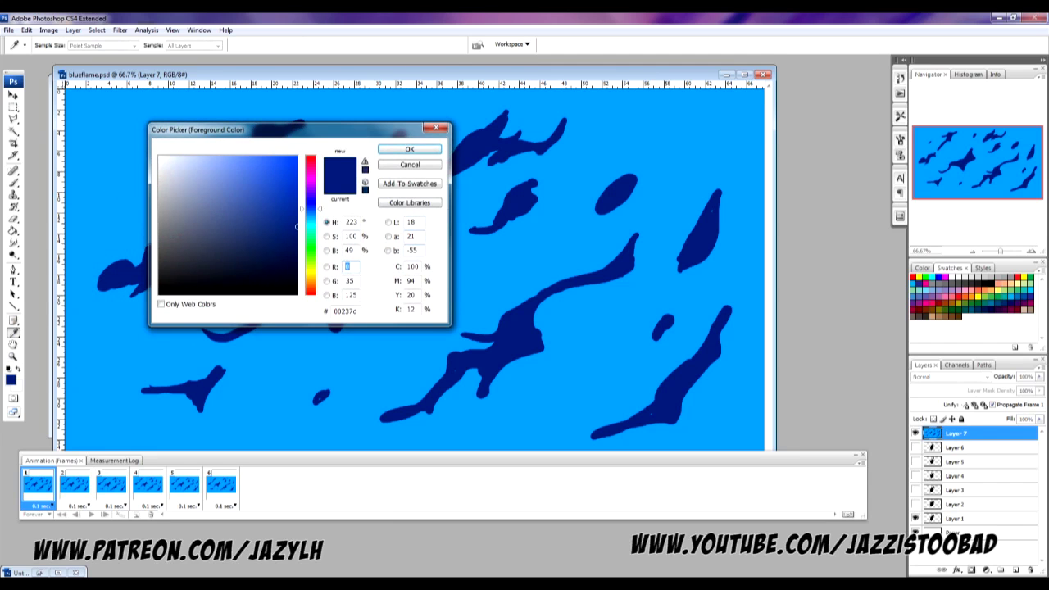
{"action": "left_click_drag", "start_coordinate": [312, 209], "coordinate": [312, 216]}
{"action": "left_click", "coordinate": [257, 156]}
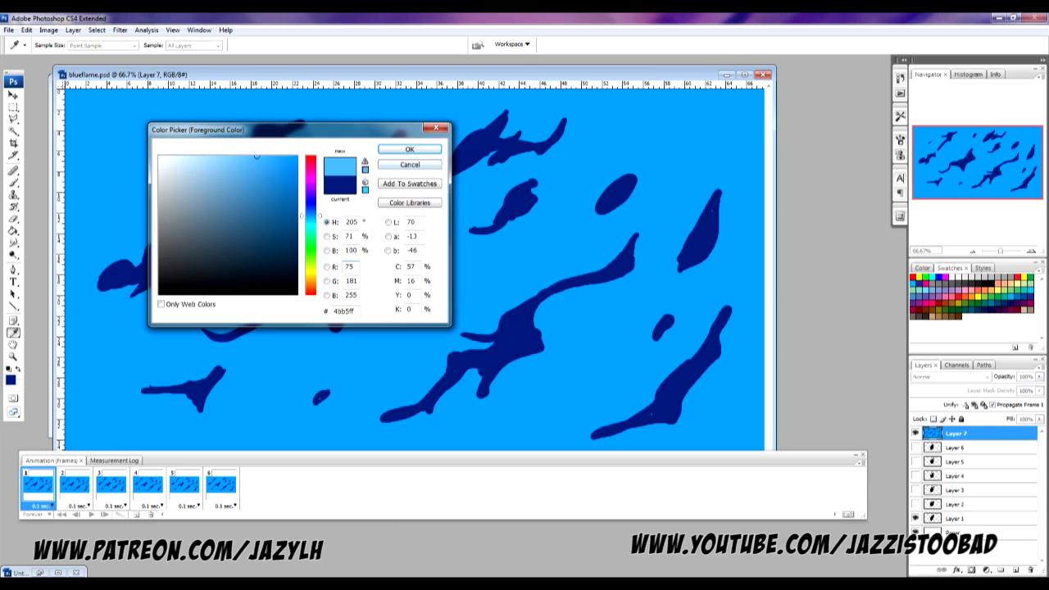
{"action": "left_click", "coordinate": [409, 150]}
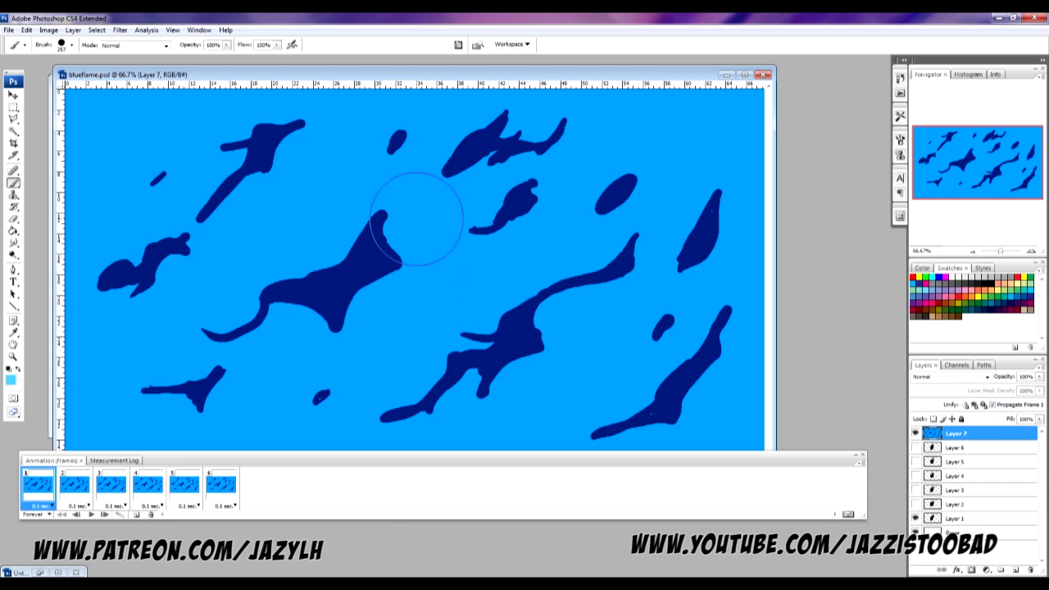
Step: Paint scattered light blue diagonal patches and small spots between the dark blue shapes across the texture layer
{"action": "mouse_move", "coordinate": [412, 225]}
{"action": "left_mouse_down"}
{"action": "mouse_move", "coordinate": [475, 188]}
{"action": "mouse_move", "coordinate": [456, 217]}
{"action": "mouse_move", "coordinate": [404, 225]}
{"action": "mouse_move", "coordinate": [443, 202]}
{"action": "left_mouse_up"}
{"action": "mouse_move", "coordinate": [352, 356]}
{"action": "left_mouse_down"}
{"action": "mouse_move", "coordinate": [417, 306]}
{"action": "mouse_move", "coordinate": [488, 273]}
{"action": "mouse_move", "coordinate": [474, 302]}
{"action": "mouse_move", "coordinate": [408, 348]}
{"action": "mouse_move", "coordinate": [359, 354]}
{"action": "mouse_move", "coordinate": [419, 311]}
{"action": "mouse_move", "coordinate": [405, 338]}
{"action": "mouse_move", "coordinate": [447, 286]}
{"action": "left_mouse_up"}
{"action": "mouse_move", "coordinate": [266, 361]}
{"action": "left_mouse_down"}
{"action": "mouse_move", "coordinate": [270, 352]}
{"action": "mouse_move", "coordinate": [280, 361]}
{"action": "left_mouse_up"}
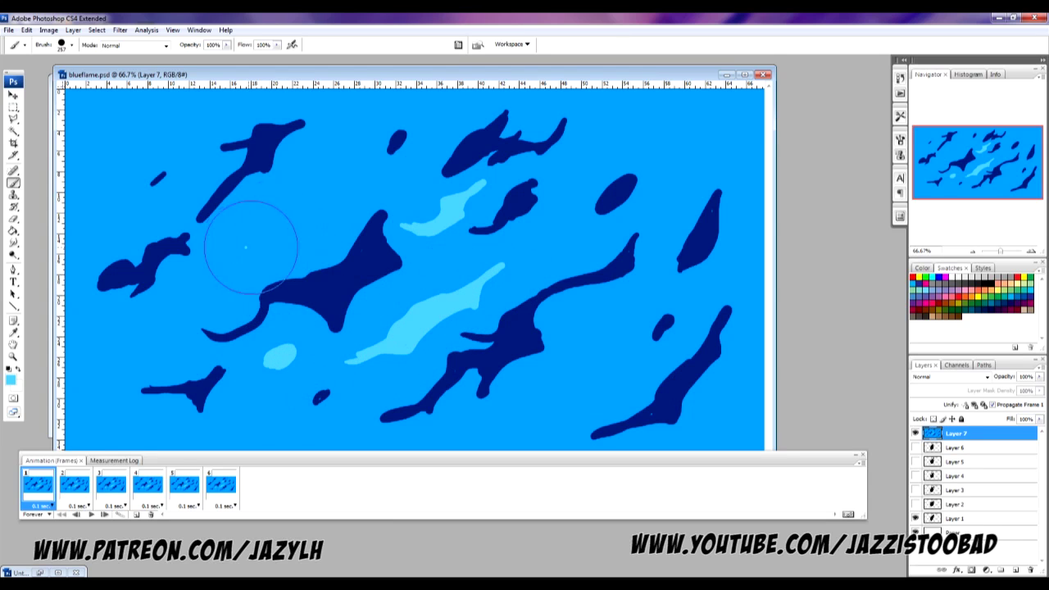
{"action": "mouse_move", "coordinate": [246, 246]}
{"action": "left_mouse_down"}
{"action": "mouse_move", "coordinate": [361, 172]}
{"action": "mouse_move", "coordinate": [345, 215]}
{"action": "mouse_move", "coordinate": [281, 227]}
{"action": "mouse_move", "coordinate": [316, 225]}
{"action": "mouse_move", "coordinate": [348, 186]}
{"action": "mouse_move", "coordinate": [384, 178]}
{"action": "left_mouse_up"}
{"action": "left_click_drag", "start_coordinate": [560, 143], "coordinate": [575, 135]}
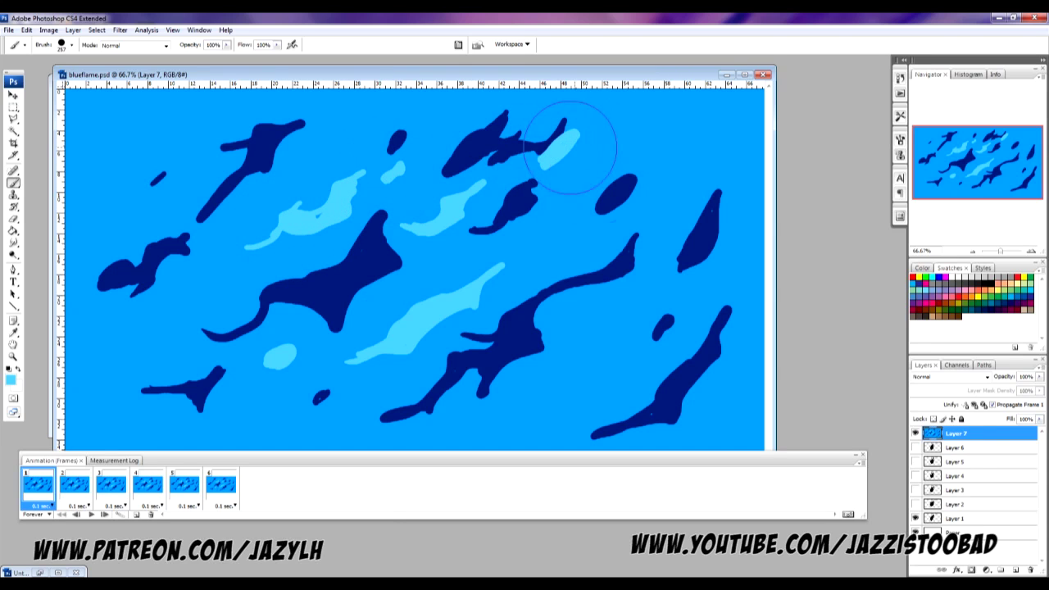
{"action": "mouse_move", "coordinate": [524, 295]}
{"action": "left_mouse_down"}
{"action": "mouse_move", "coordinate": [561, 274]}
{"action": "mouse_move", "coordinate": [591, 231]}
{"action": "mouse_move", "coordinate": [551, 267]}
{"action": "mouse_move", "coordinate": [582, 242]}
{"action": "left_mouse_up"}
{"action": "left_click_drag", "start_coordinate": [683, 139], "coordinate": [661, 182]}
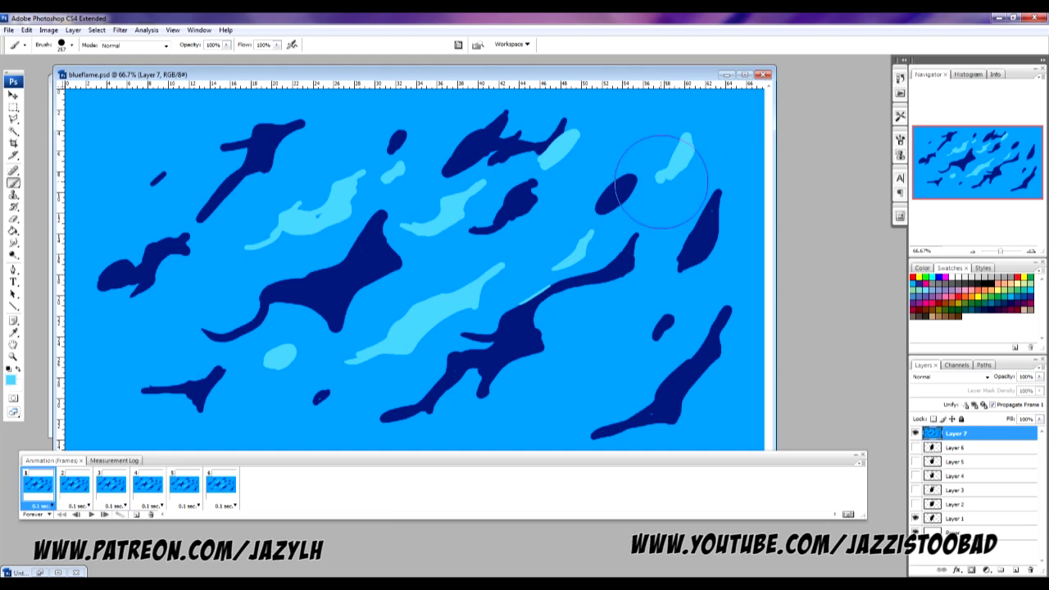
{"action": "left_click", "coordinate": [705, 166]}
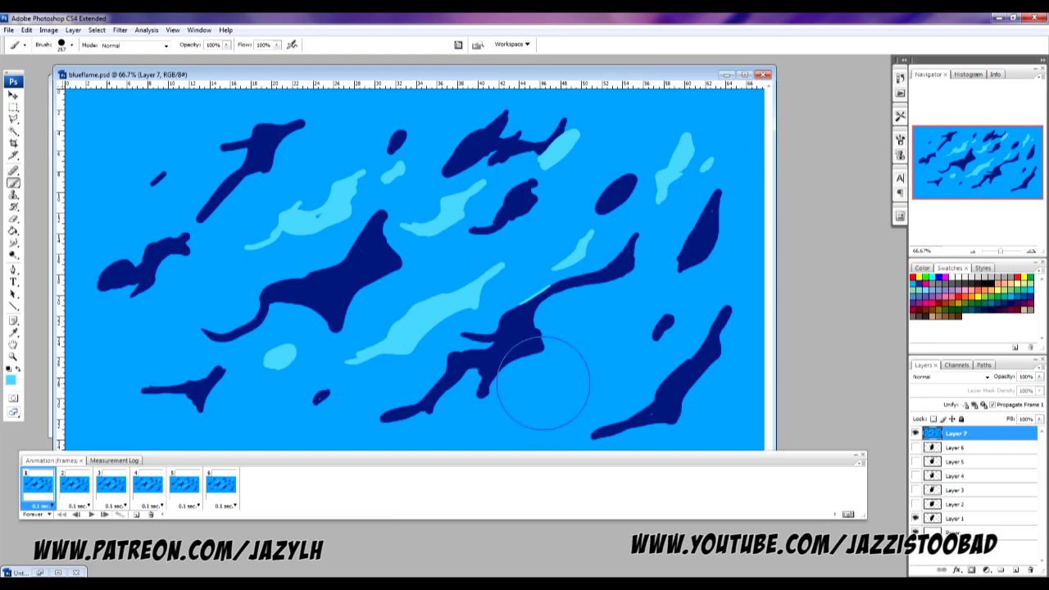
{"action": "mouse_move", "coordinate": [546, 382]}
{"action": "left_mouse_down"}
{"action": "mouse_move", "coordinate": [594, 339]}
{"action": "mouse_move", "coordinate": [557, 384]}
{"action": "mouse_move", "coordinate": [548, 375]}
{"action": "mouse_move", "coordinate": [557, 354]}
{"action": "mouse_move", "coordinate": [508, 400]}
{"action": "mouse_move", "coordinate": [515, 380]}
{"action": "mouse_move", "coordinate": [571, 336]}
{"action": "left_mouse_up"}
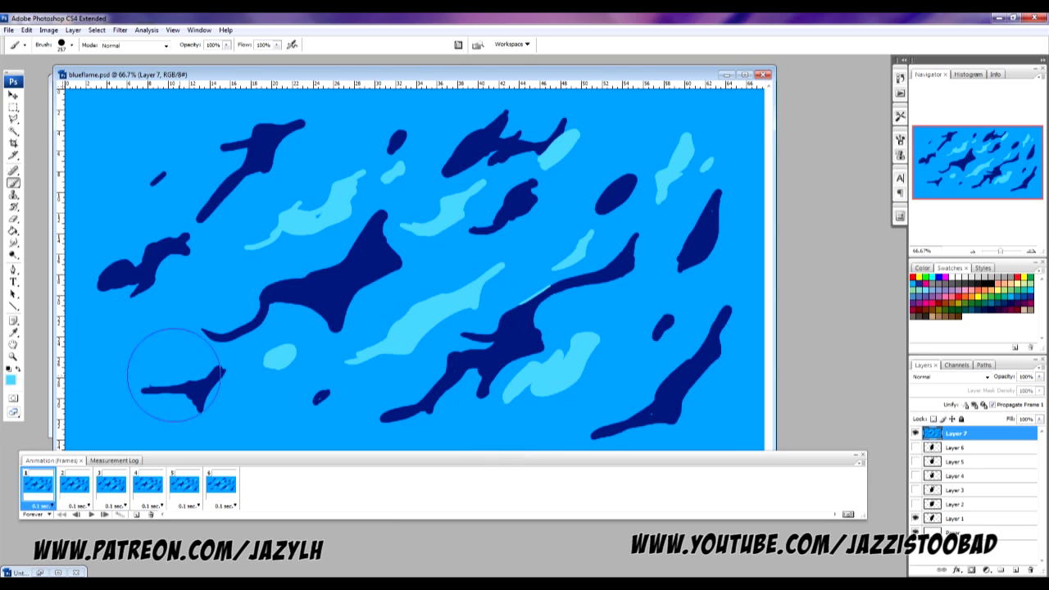
{"action": "mouse_move", "coordinate": [337, 366]}
{"action": "left_mouse_down"}
{"action": "mouse_move", "coordinate": [322, 337]}
{"action": "mouse_move", "coordinate": [352, 324]}
{"action": "mouse_move", "coordinate": [351, 336]}
{"action": "mouse_move", "coordinate": [376, 318]}
{"action": "left_mouse_up"}
{"action": "mouse_move", "coordinate": [232, 294]}
{"action": "left_mouse_down"}
{"action": "mouse_move", "coordinate": [200, 308]}
{"action": "mouse_move", "coordinate": [223, 293]}
{"action": "mouse_move", "coordinate": [205, 295]}
{"action": "mouse_move", "coordinate": [161, 324]}
{"action": "mouse_move", "coordinate": [222, 296]}
{"action": "left_mouse_up"}
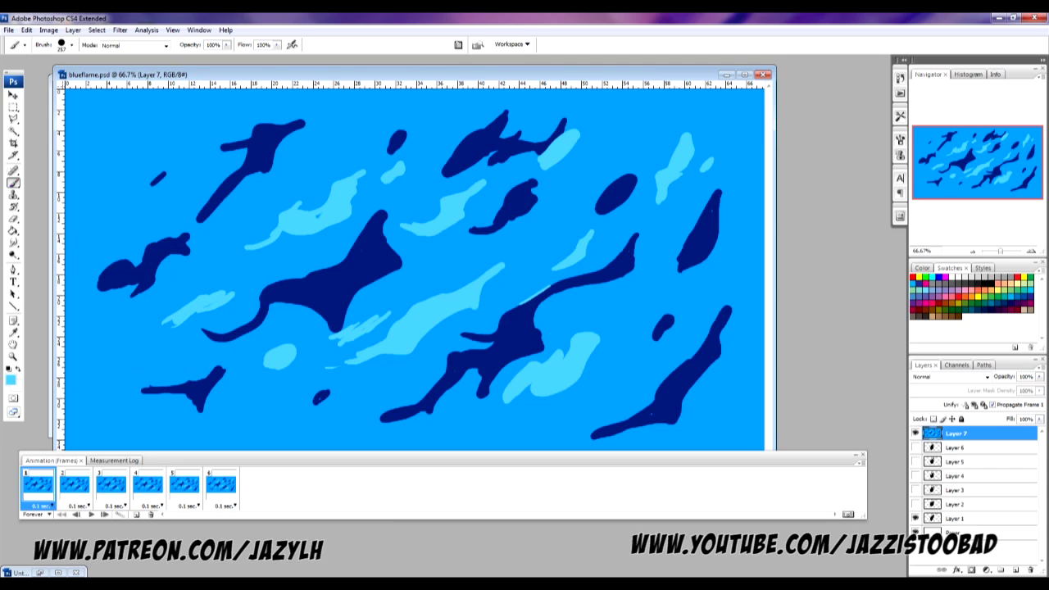
Step: Choose a soft brush with a 226 px diameter and paint faint light blue glows over and around the patches
{"action": "left_click", "coordinate": [72, 45]}
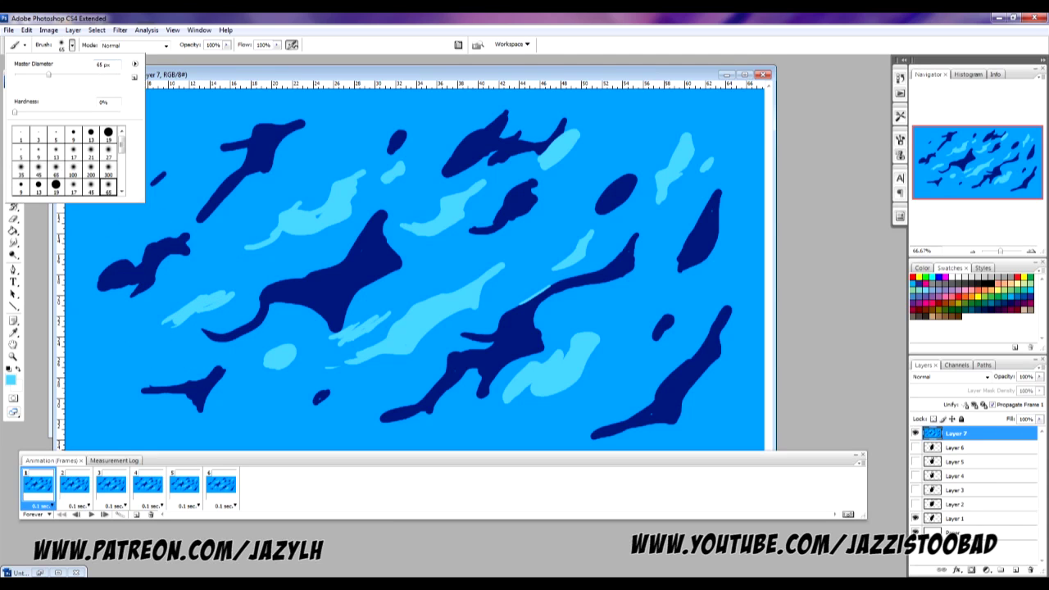
{"action": "left_click_drag", "start_coordinate": [48, 74], "coordinate": [87, 76]}
{"action": "mouse_move", "coordinate": [207, 320]}
{"action": "left_mouse_down"}
{"action": "mouse_move", "coordinate": [282, 228]}
{"action": "mouse_move", "coordinate": [268, 244]}
{"action": "mouse_move", "coordinate": [355, 188]}
{"action": "left_mouse_up"}
{"action": "mouse_move", "coordinate": [412, 247]}
{"action": "left_mouse_down"}
{"action": "mouse_move", "coordinate": [431, 221]}
{"action": "mouse_move", "coordinate": [463, 221]}
{"action": "left_mouse_up"}
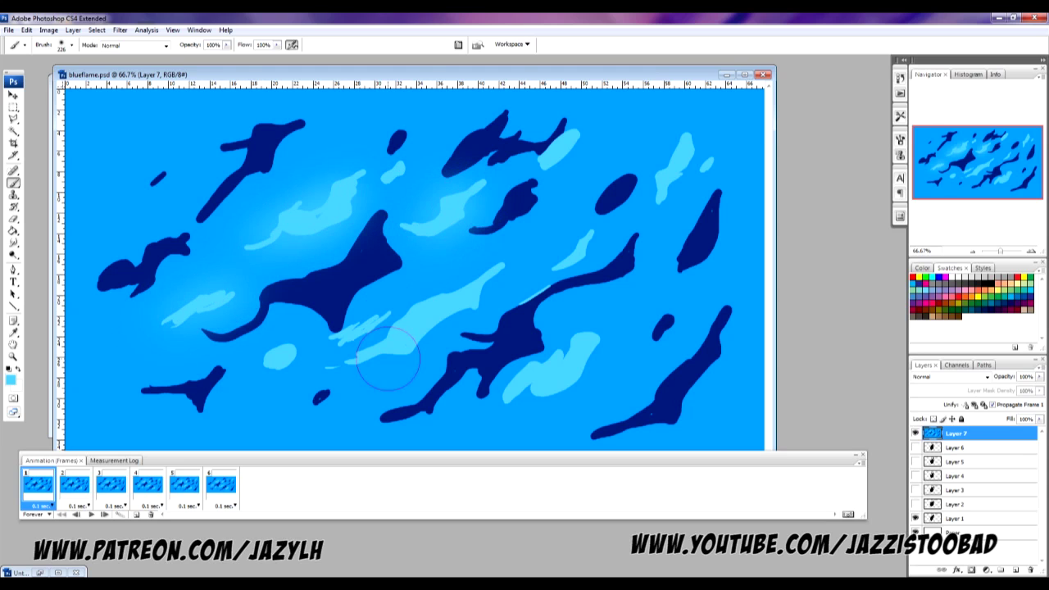
{"action": "mouse_move", "coordinate": [391, 357]}
{"action": "left_mouse_down"}
{"action": "mouse_move", "coordinate": [417, 330]}
{"action": "mouse_move", "coordinate": [512, 281]}
{"action": "mouse_move", "coordinate": [554, 373]}
{"action": "mouse_move", "coordinate": [498, 415]}
{"action": "mouse_move", "coordinate": [555, 390]}
{"action": "mouse_move", "coordinate": [590, 344]}
{"action": "mouse_move", "coordinate": [709, 299]}
{"action": "mouse_move", "coordinate": [667, 289]}
{"action": "mouse_move", "coordinate": [685, 164]}
{"action": "mouse_move", "coordinate": [562, 251]}
{"action": "mouse_move", "coordinate": [518, 250]}
{"action": "mouse_move", "coordinate": [512, 217]}
{"action": "left_mouse_up"}
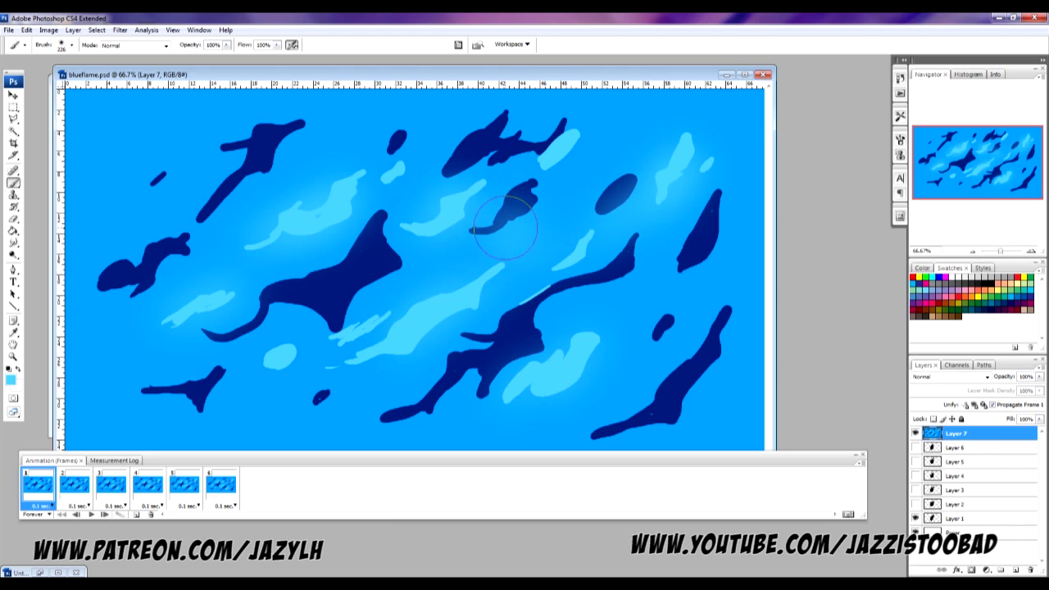
{"action": "mouse_move", "coordinate": [285, 260]}
{"action": "left_mouse_down"}
{"action": "mouse_move", "coordinate": [279, 156]}
{"action": "mouse_move", "coordinate": [246, 180]}
{"action": "mouse_move", "coordinate": [246, 246]}
{"action": "left_mouse_up"}
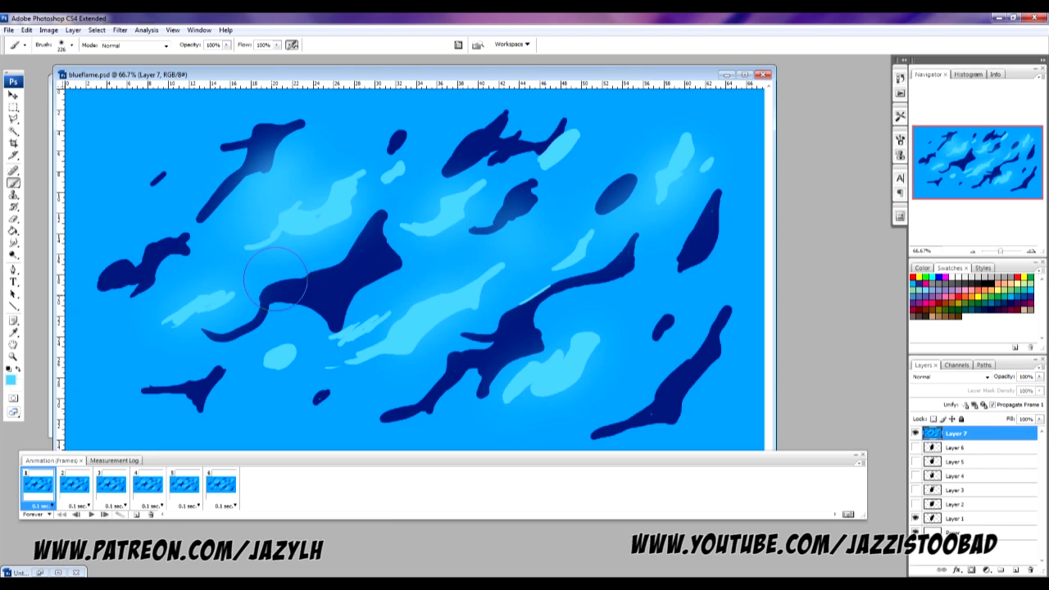
Step: Change the foreground color to a deeper, more saturated blue and brush soft diagonal shading across the texture layer
{"action": "key", "text": "i"}
{"action": "left_click", "coordinate": [9, 379]}
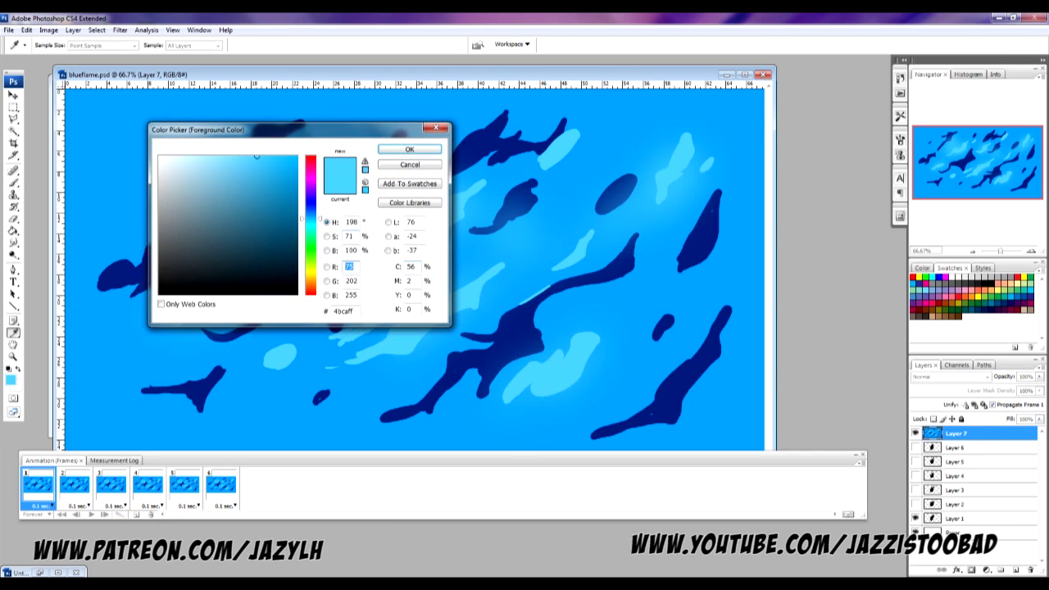
{"action": "left_click", "coordinate": [310, 206]}
{"action": "left_click", "coordinate": [409, 149]}
{"action": "key", "text": "b"}
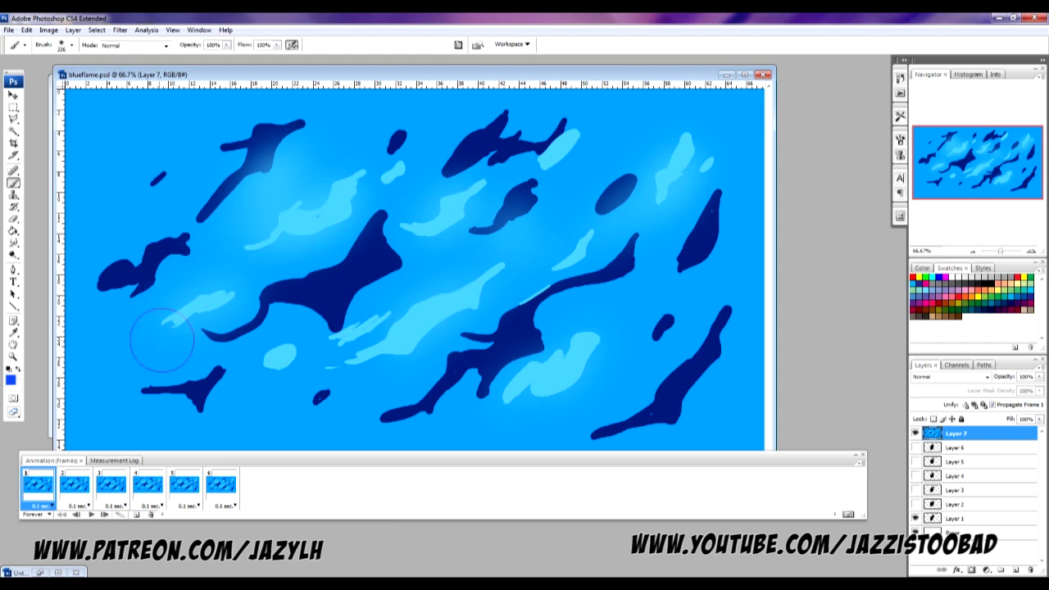
{"action": "mouse_move", "coordinate": [117, 265]}
{"action": "left_mouse_down"}
{"action": "mouse_move", "coordinate": [263, 163]}
{"action": "mouse_move", "coordinate": [313, 177]}
{"action": "mouse_move", "coordinate": [401, 128]}
{"action": "mouse_move", "coordinate": [417, 180]}
{"action": "mouse_move", "coordinate": [434, 146]}
{"action": "mouse_move", "coordinate": [467, 149]}
{"action": "left_mouse_up"}
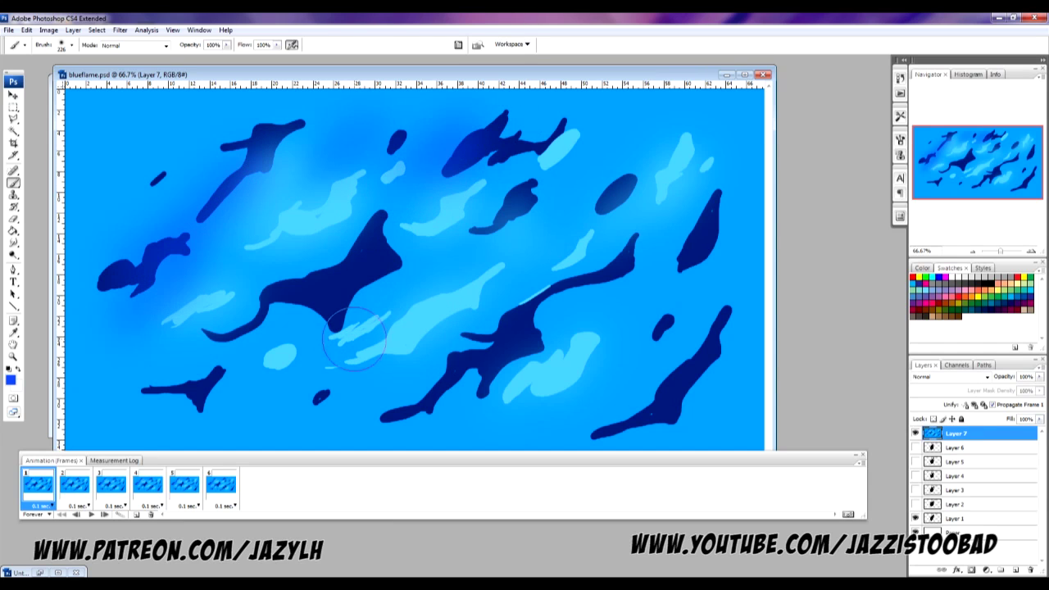
{"action": "mouse_move", "coordinate": [410, 308]}
{"action": "left_mouse_down"}
{"action": "mouse_move", "coordinate": [618, 260]}
{"action": "mouse_move", "coordinate": [644, 299]}
{"action": "mouse_move", "coordinate": [585, 374]}
{"action": "mouse_move", "coordinate": [594, 410]}
{"action": "mouse_move", "coordinate": [713, 323]}
{"action": "left_mouse_up"}
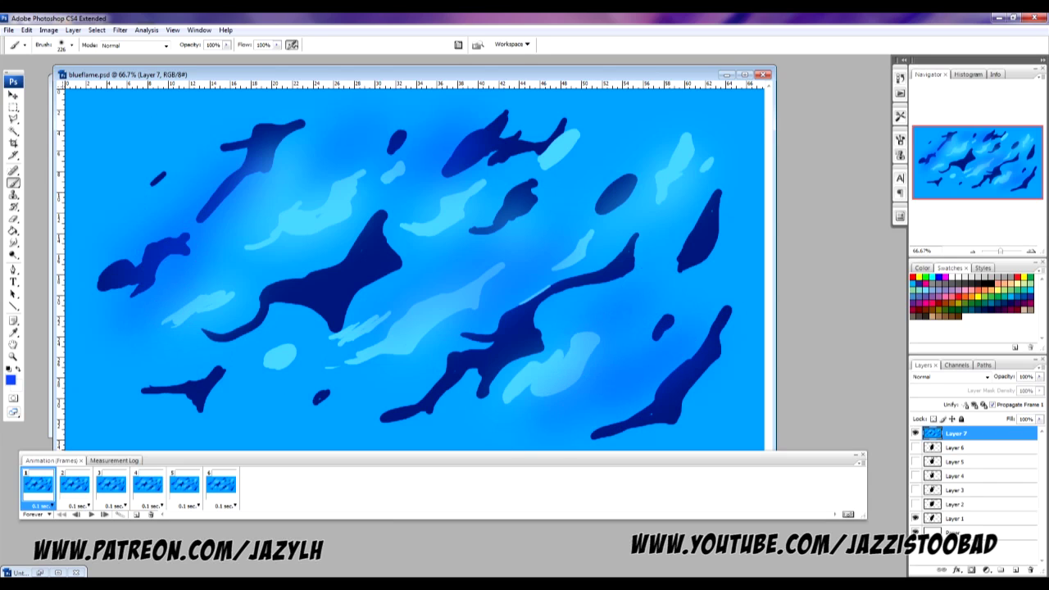
Step: Soften the whole texture layer with a small-radius Gaussian Blur
{"action": "left_click", "coordinate": [120, 29]}
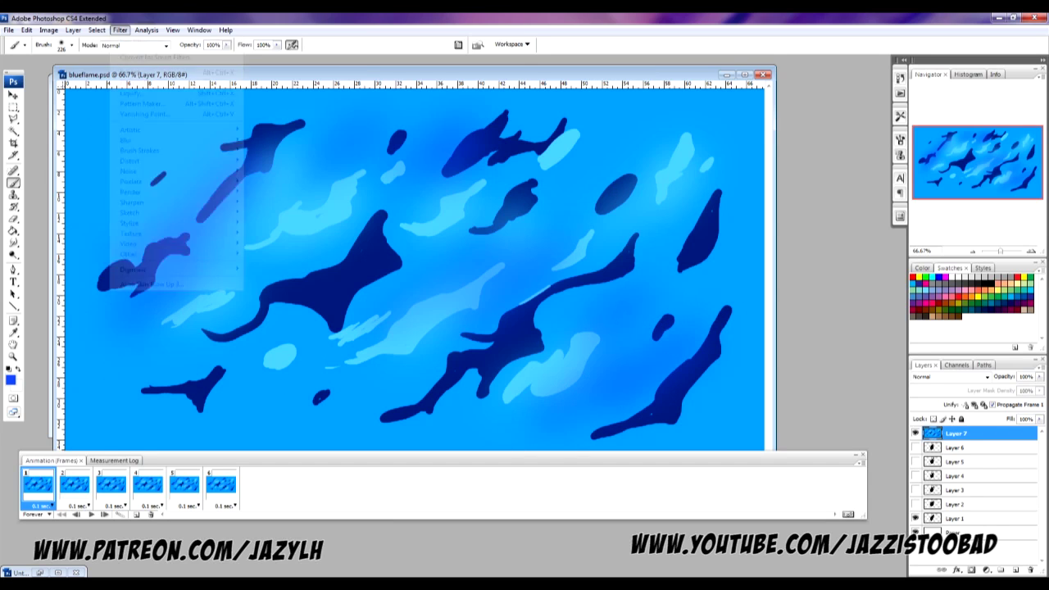
{"action": "mouse_move", "coordinate": [163, 141]}
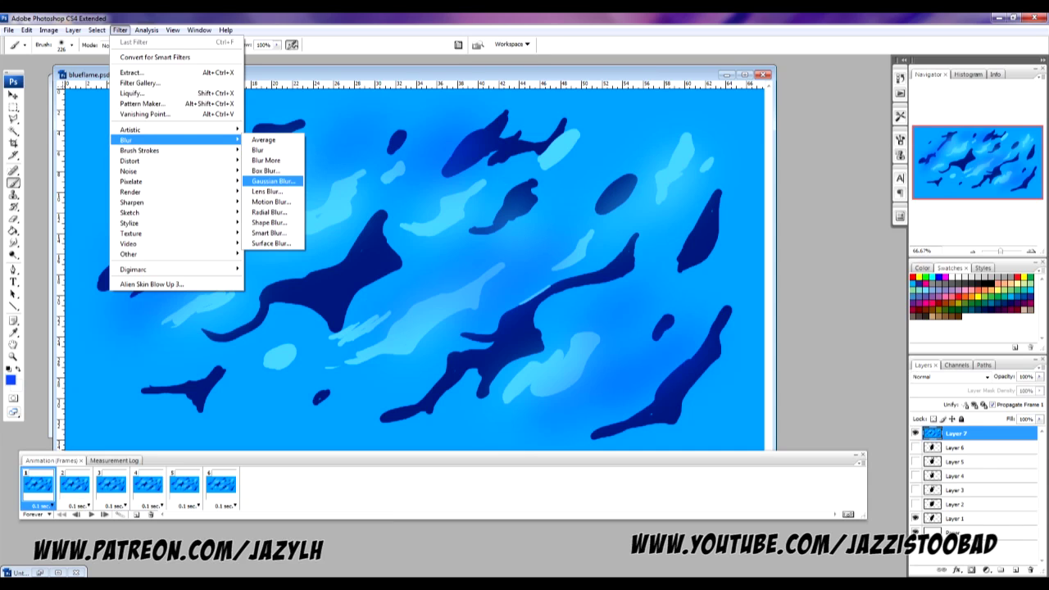
{"action": "left_click", "coordinate": [273, 181]}
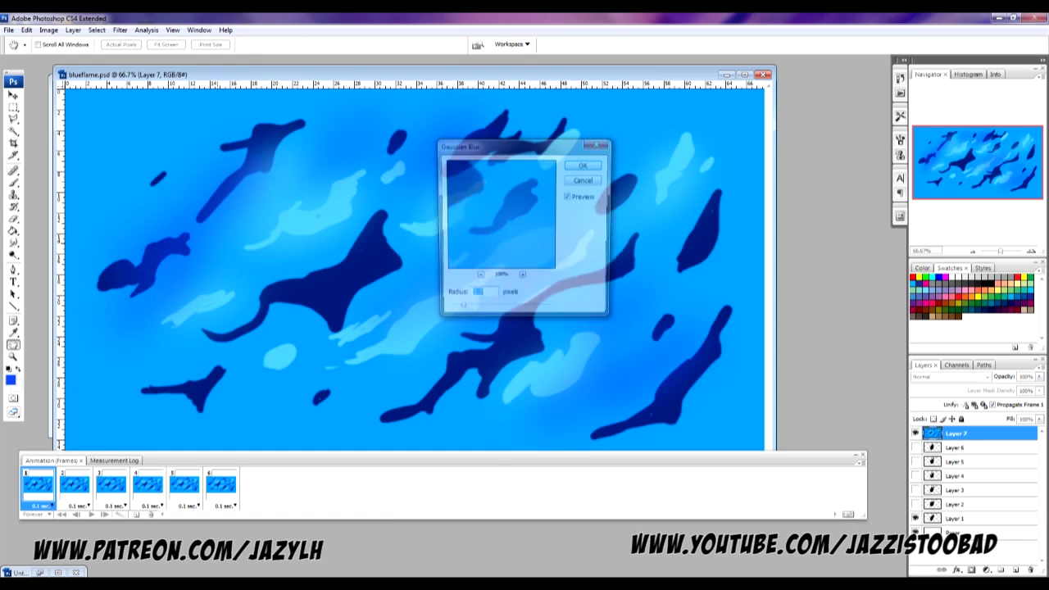
{"action": "key", "text": "shift+Up"}
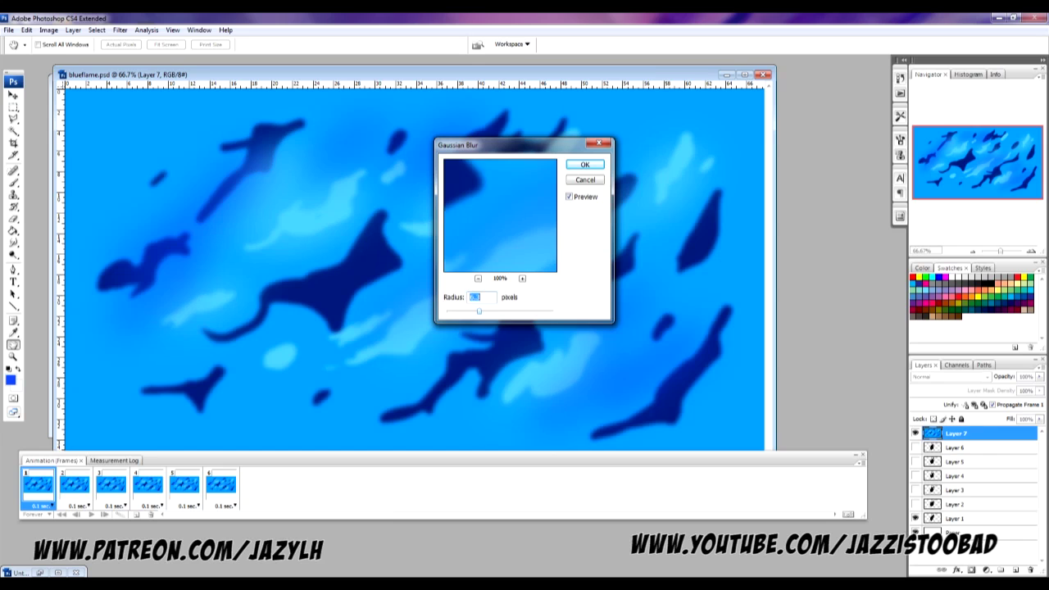
{"action": "key", "text": "shift+Down"}
{"action": "key", "text": "shift+Down"}
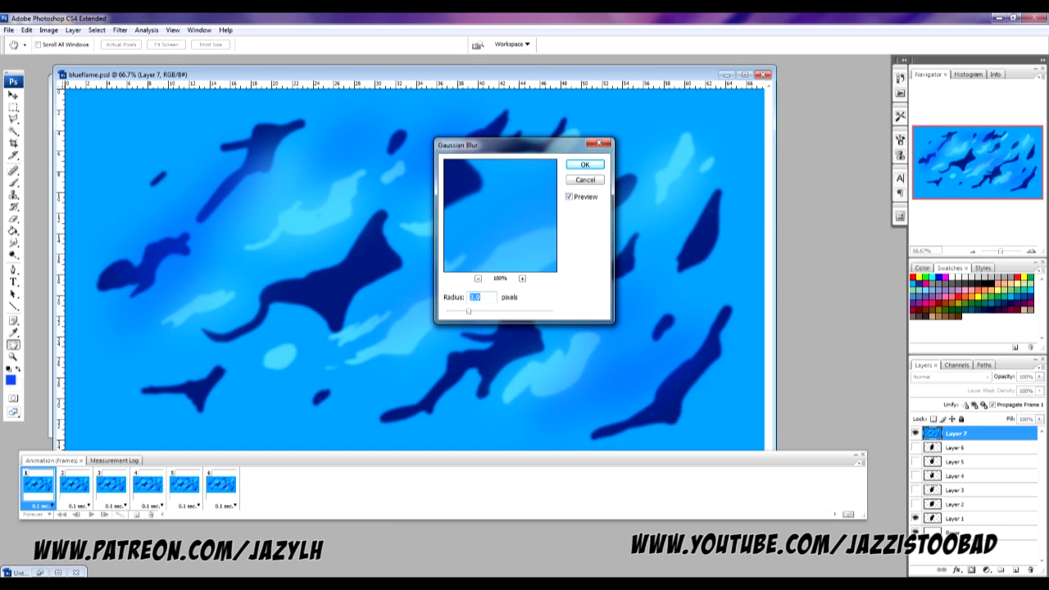
{"action": "key", "text": "Return"}
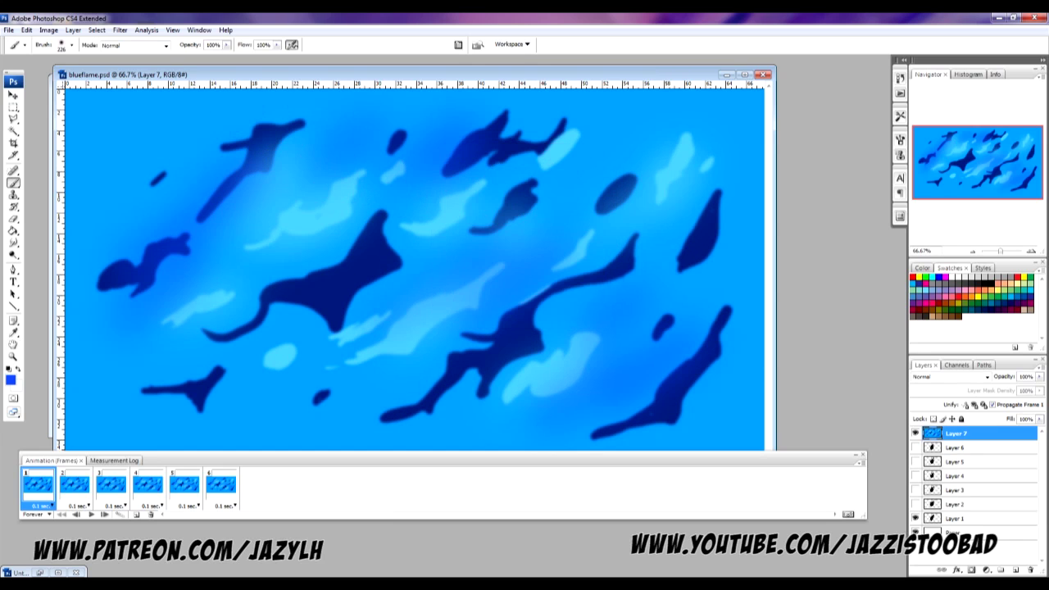
Step: Apply a Motion Blur to the texture layer with an angle of 37° and a distance of about 66 pixels
{"action": "key", "text": "alt+t"}
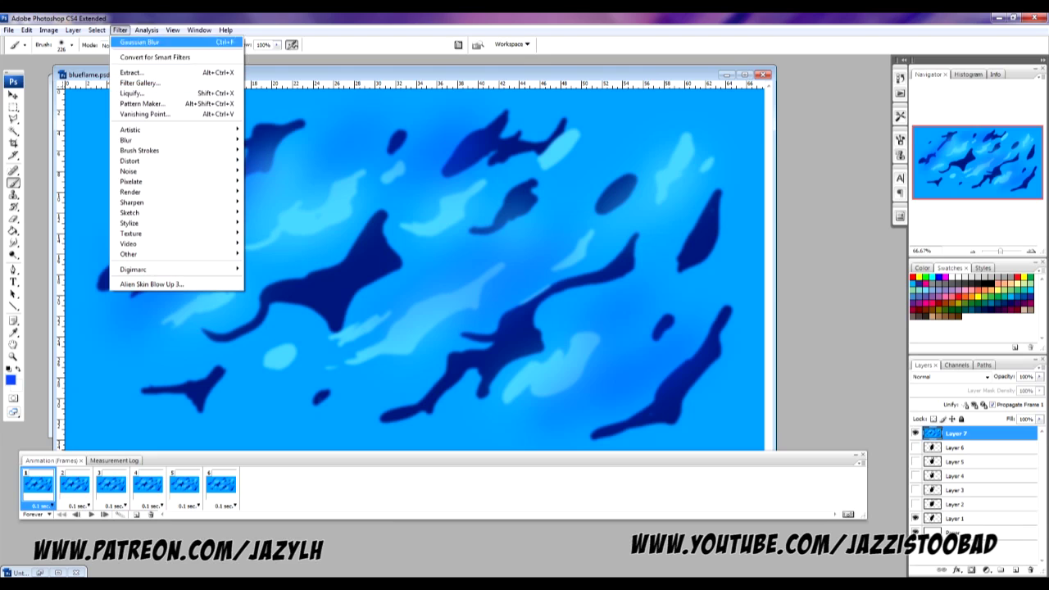
{"action": "key", "text": "Down"}
{"action": "key", "text": "Down"}
{"action": "key", "text": "Down"}
{"action": "key", "text": "Down"}
{"action": "key", "text": "Down"}
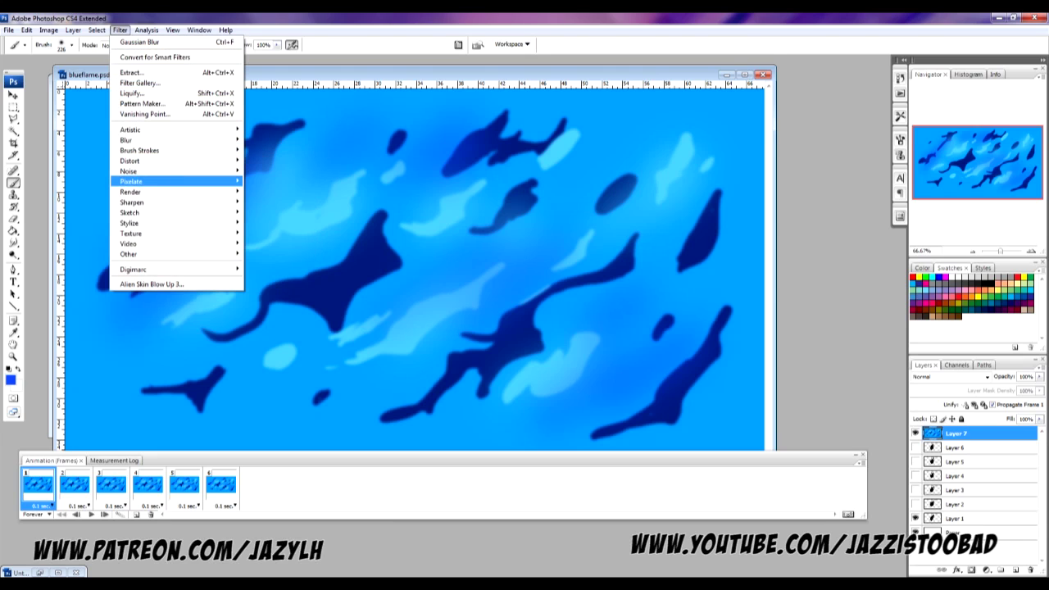
{"action": "key", "text": "Up"}
{"action": "key", "text": "Up"}
{"action": "key", "text": "Up"}
{"action": "key", "text": "Up"}
{"action": "key", "text": "Up"}
{"action": "key", "text": "Up"}
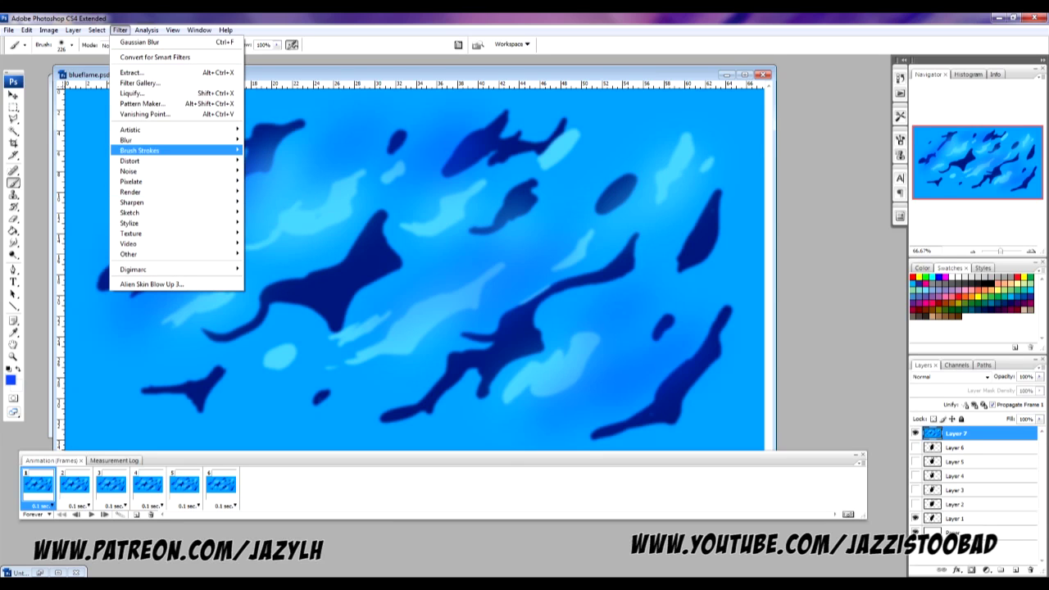
{"action": "key", "text": "Right"}
{"action": "key", "text": "Down"}
{"action": "key", "text": "Down"}
{"action": "key", "text": "Down"}
{"action": "key", "text": "Down"}
{"action": "key", "text": "Down"}
{"action": "key", "text": "Down"}
{"action": "key", "text": "Down"}
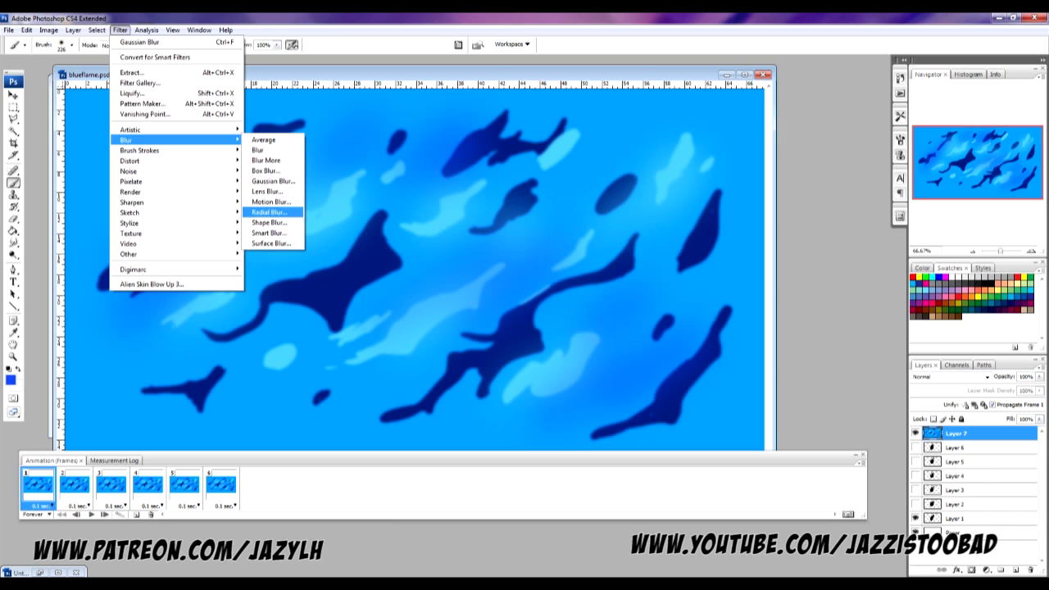
{"action": "key", "text": "Up"}
{"action": "key", "text": "Up"}
{"action": "key", "text": "Up"}
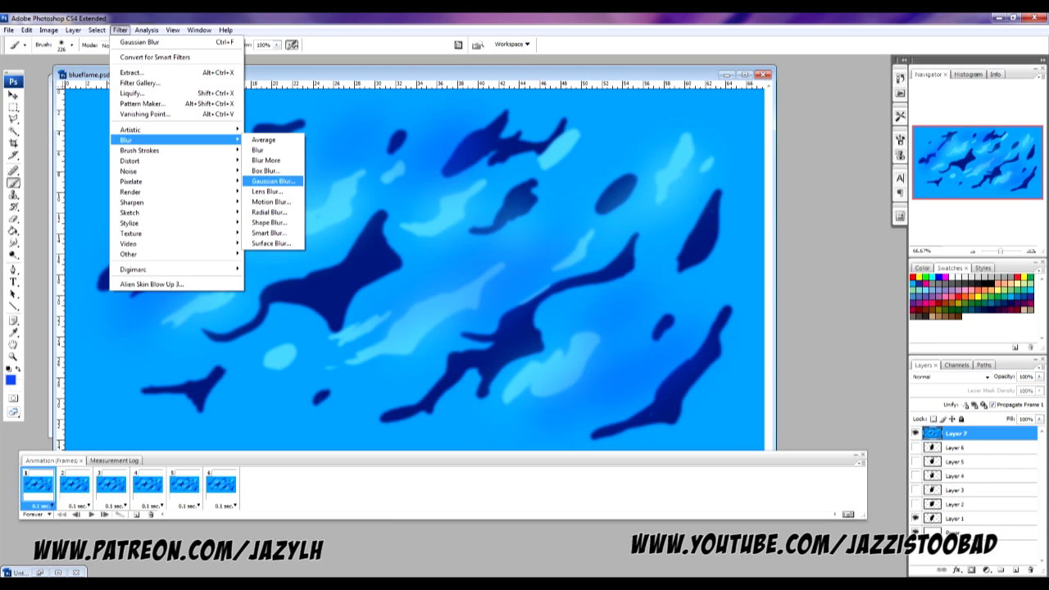
{"action": "key", "text": "Down"}
{"action": "key", "text": "Down"}
{"action": "key", "text": "Return"}
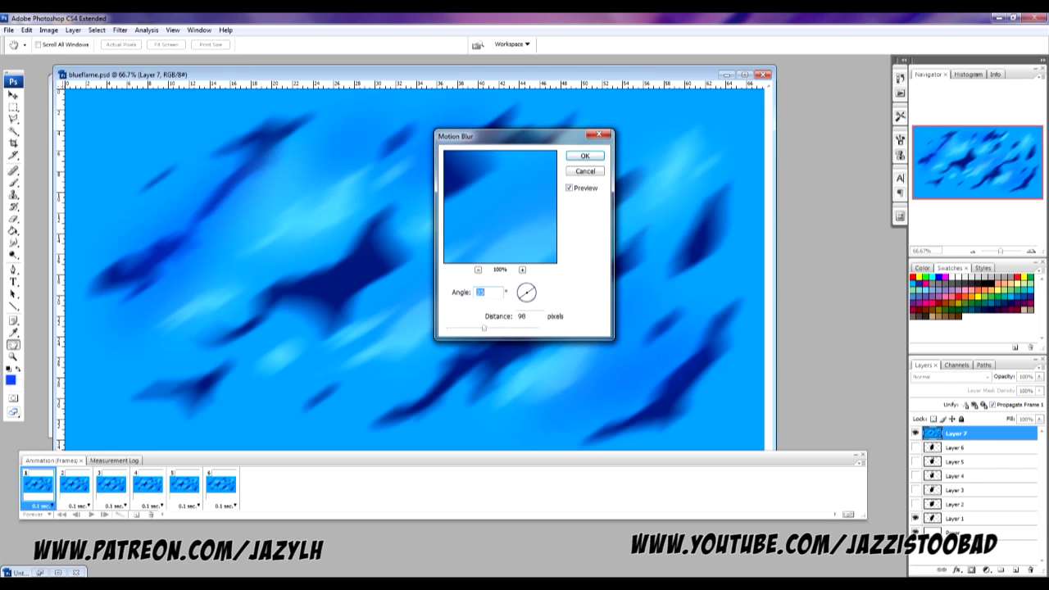
{"action": "key", "text": "Up"}
{"action": "key", "text": "Up"}
{"action": "key", "text": "Tab"}
{"action": "type", "text": "44"}
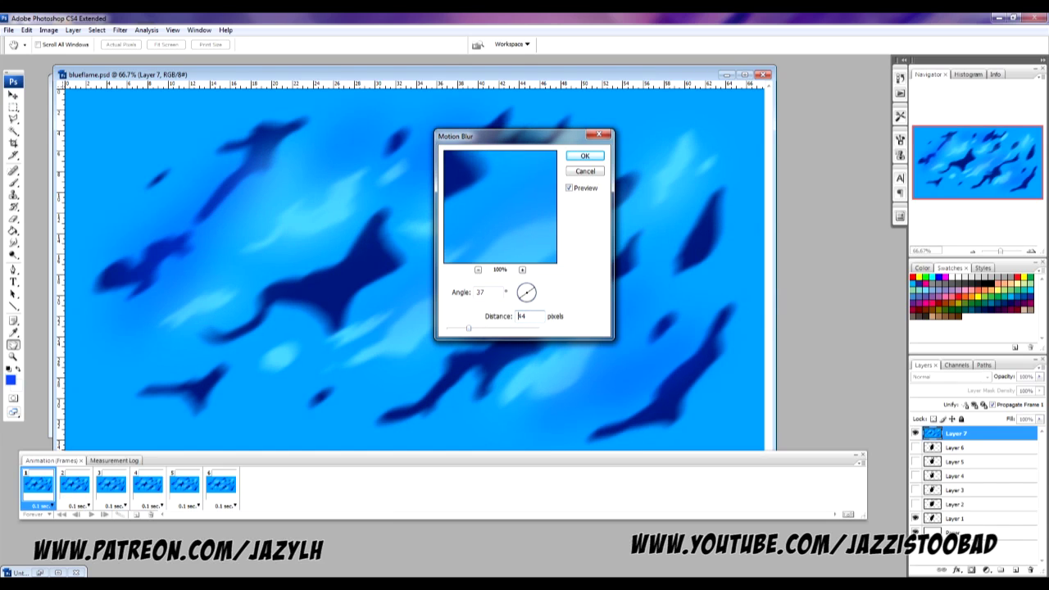
{"action": "key", "text": "shift+Up"}
{"action": "key", "text": "shift+Up"}
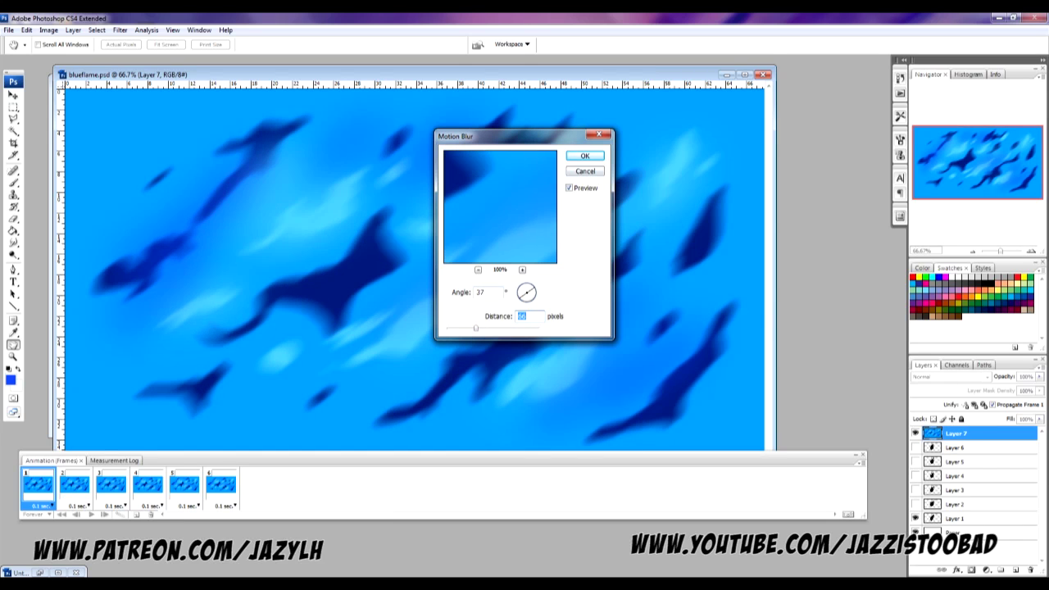
{"action": "left_click_drag", "start_coordinate": [475, 328], "coordinate": [477, 329]}
{"action": "key", "text": "Return"}
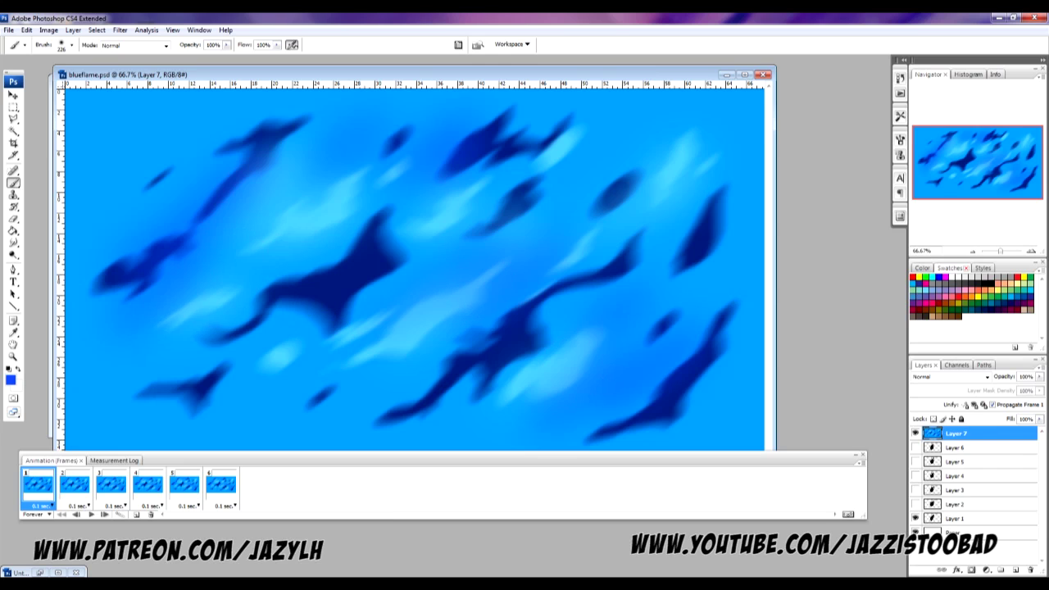
Step: Move the blue texture layer directly above Layer 1 and rename it "flame clip"
{"action": "left_click_drag", "start_coordinate": [955, 433], "coordinate": [953, 508]}
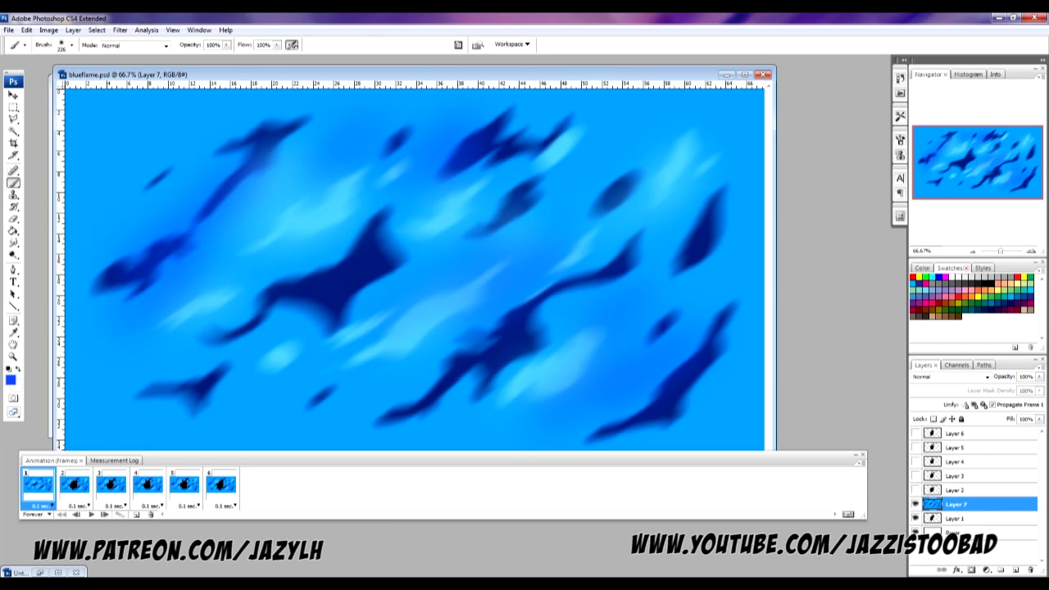
{"action": "right_click", "coordinate": [930, 503]}
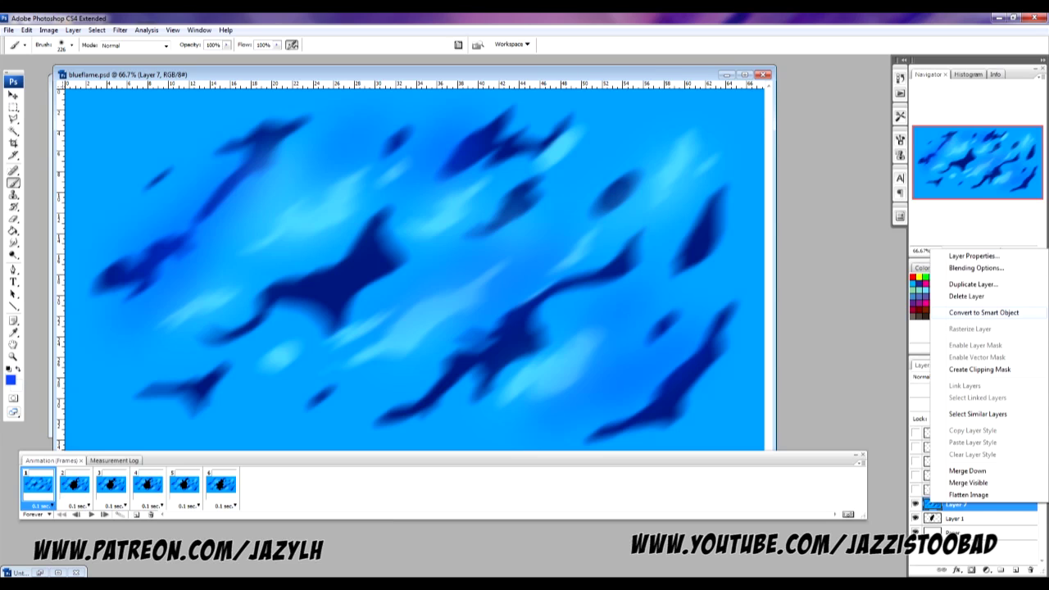
{"action": "left_click", "coordinate": [973, 256]}
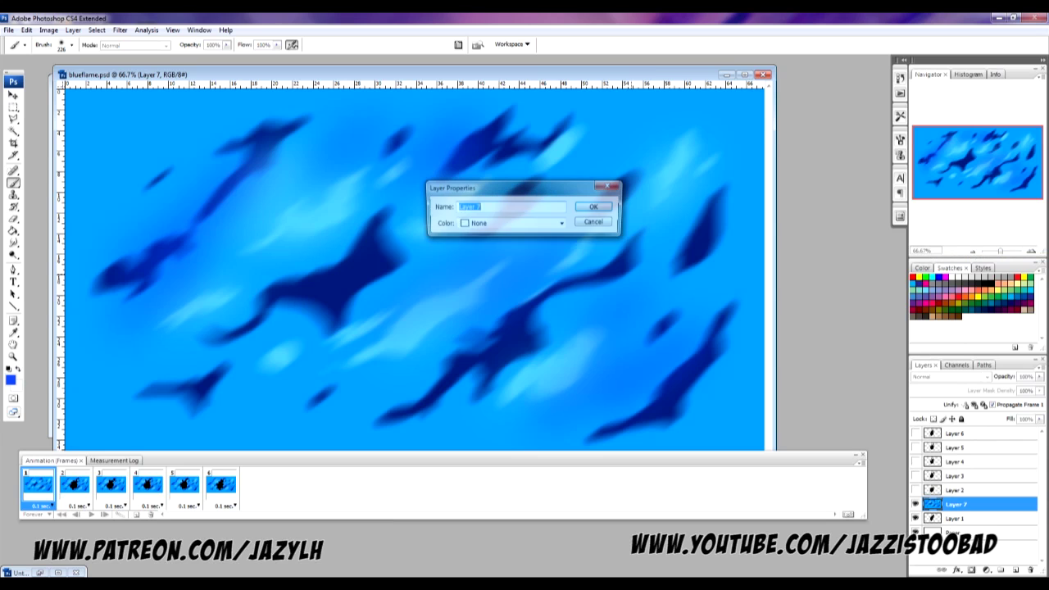
{"action": "type", "text": "f"}
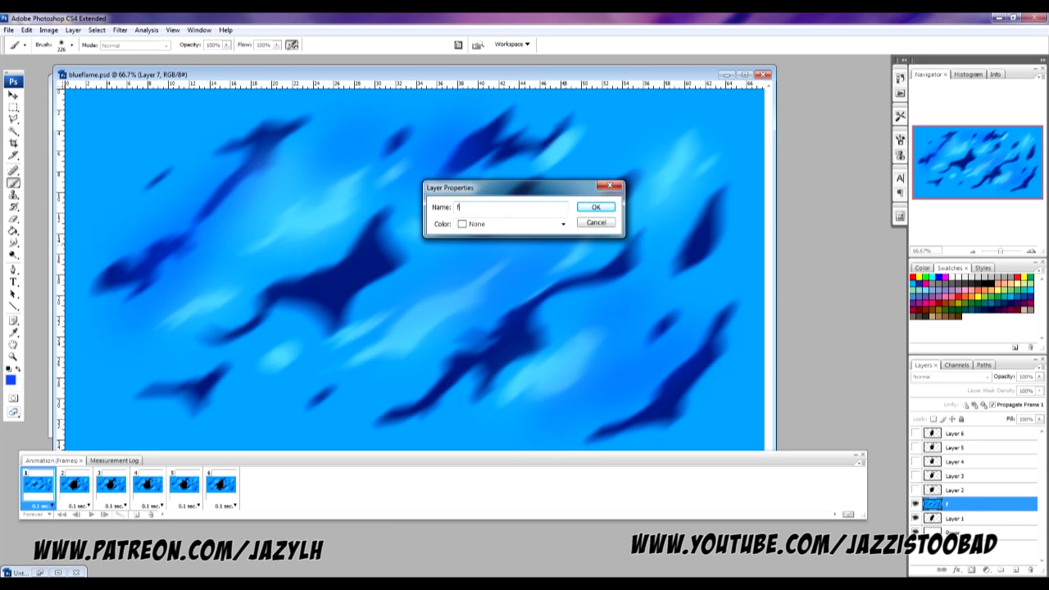
{"action": "type", "text": "lame clip"}
{"action": "key", "text": "Return"}
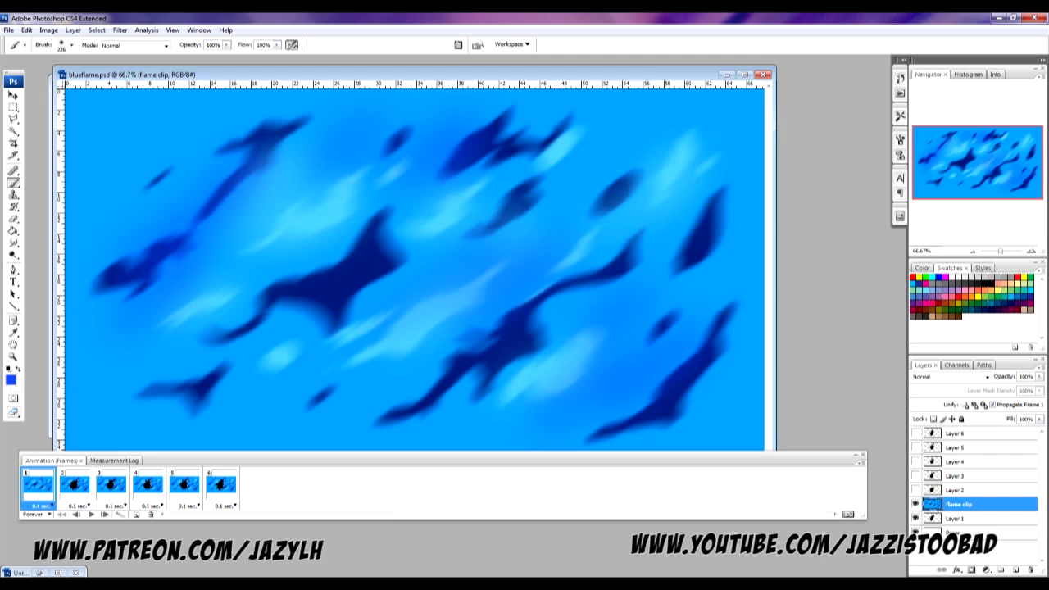
Step: Clip the flame clip layer to Layer 1 and shift the texture slightly down and left inside the flame
{"action": "right_click", "coordinate": [967, 504]}
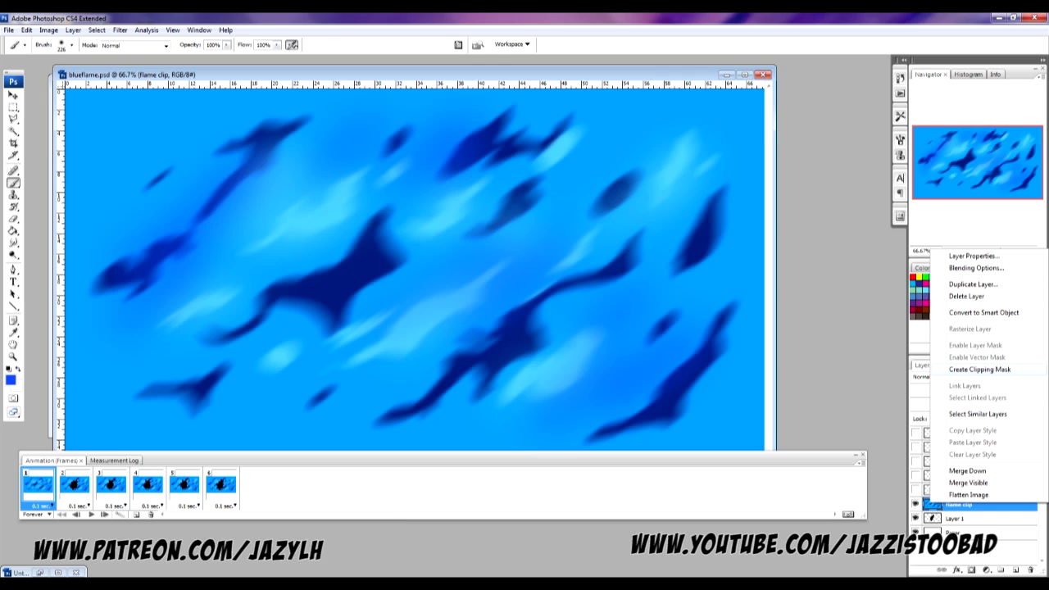
{"action": "left_click", "coordinate": [979, 369]}
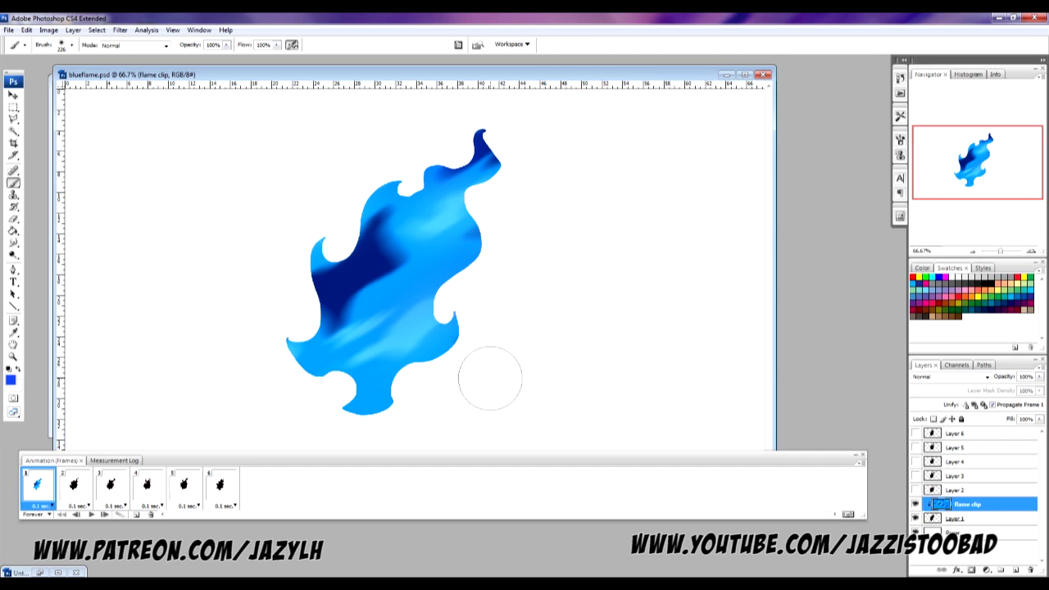
{"action": "left_click", "coordinate": [14, 95]}
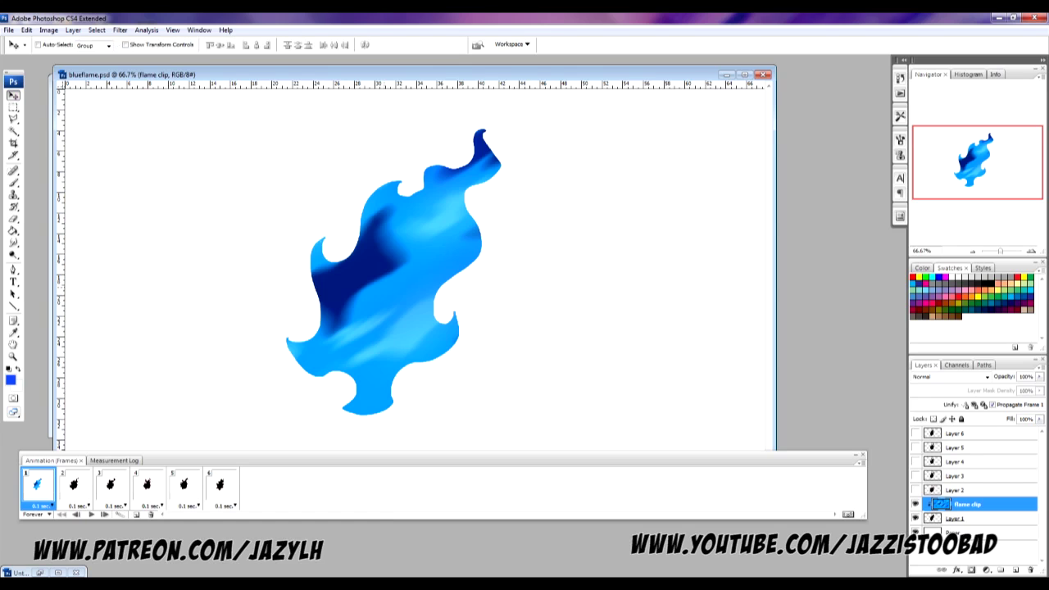
{"action": "left_click_drag", "start_coordinate": [361, 290], "coordinate": [337, 310]}
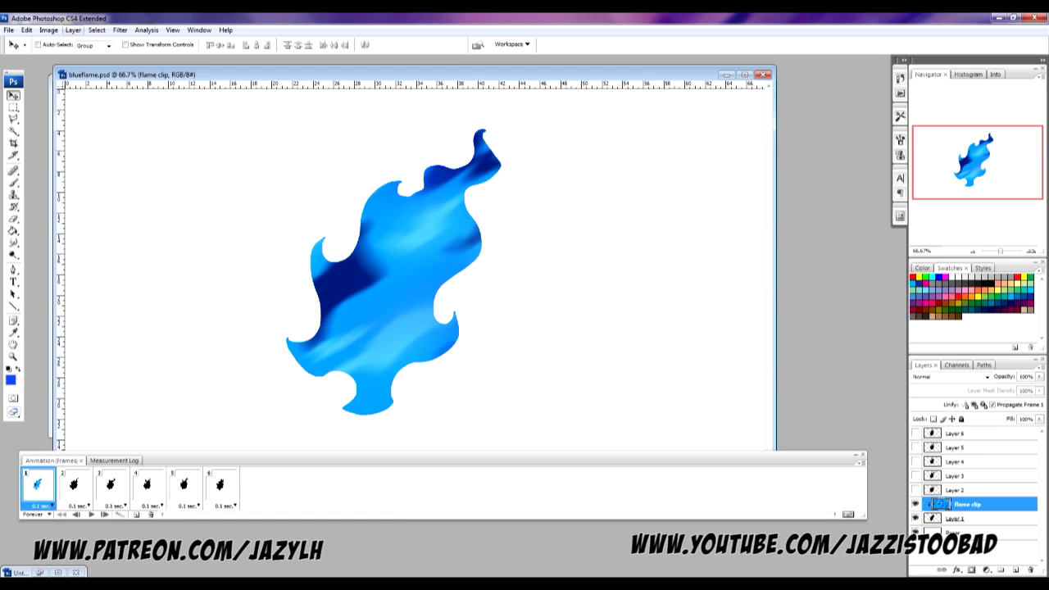
Step: Adjust the flame clip texture slightly with Brightness/Contrast
{"action": "left_click", "coordinate": [48, 30]}
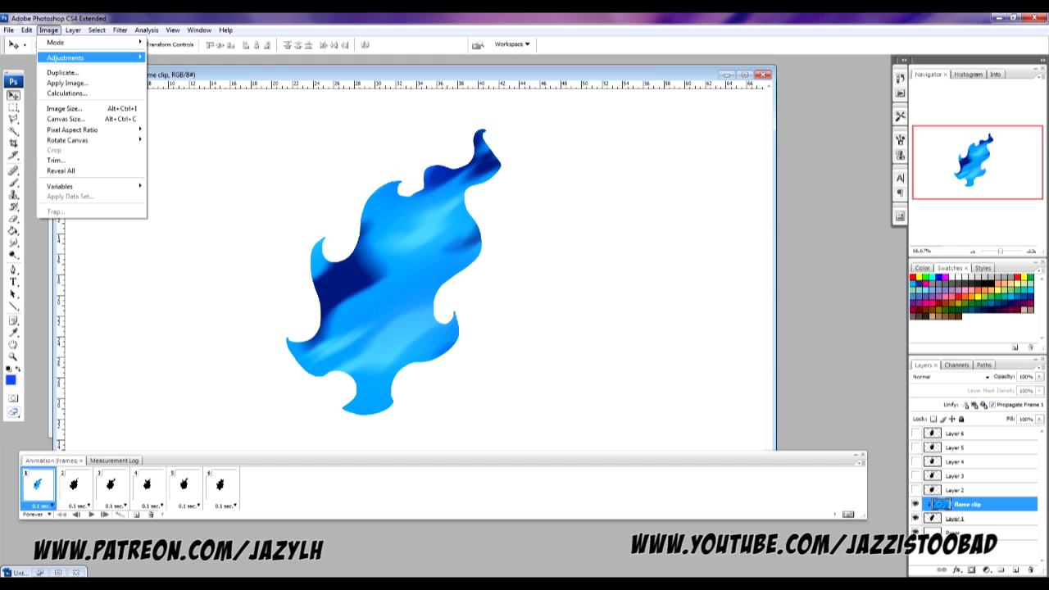
{"action": "mouse_move", "coordinate": [66, 57]}
{"action": "left_click", "coordinate": [185, 119]}
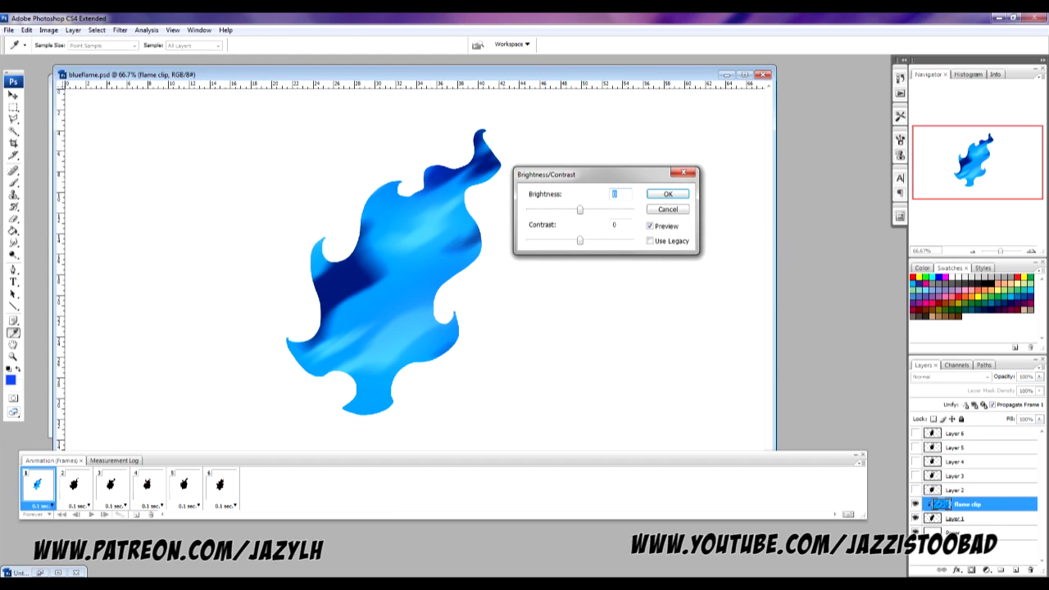
{"action": "mouse_move", "coordinate": [579, 209]}
{"action": "left_mouse_down"}
{"action": "mouse_move", "coordinate": [600, 210]}
{"action": "mouse_move", "coordinate": [602, 240]}
{"action": "mouse_move", "coordinate": [591, 240]}
{"action": "mouse_move", "coordinate": [580, 209]}
{"action": "left_mouse_up"}
{"action": "key", "text": "Return"}
{"action": "key", "text": "v"}
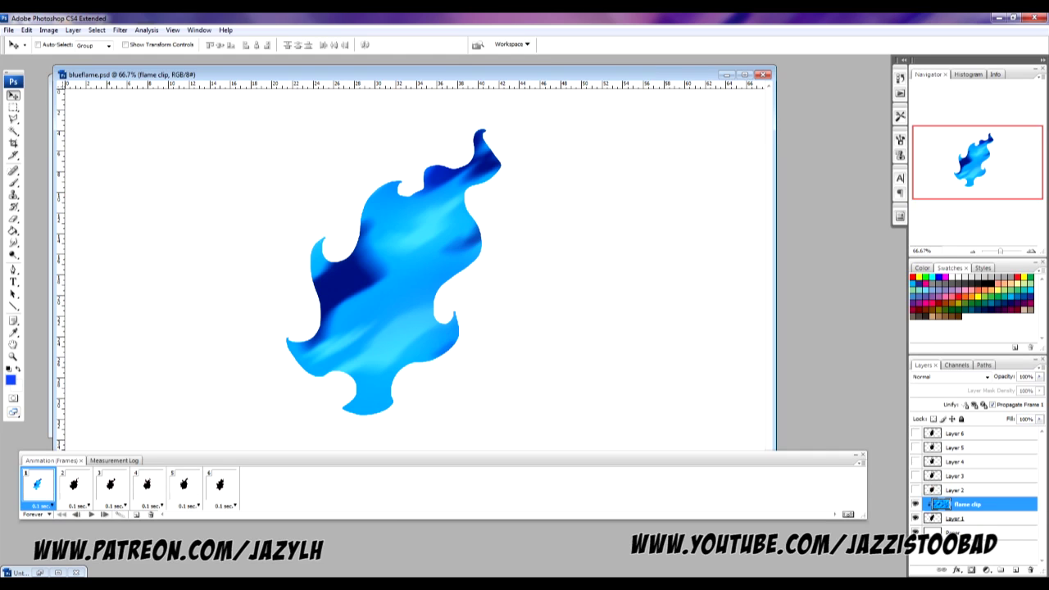
Step: Duplicate the flame clip layer, place the duplicate directly above Layer 2 and hide it in frame 1
{"action": "right_click", "coordinate": [934, 504]}
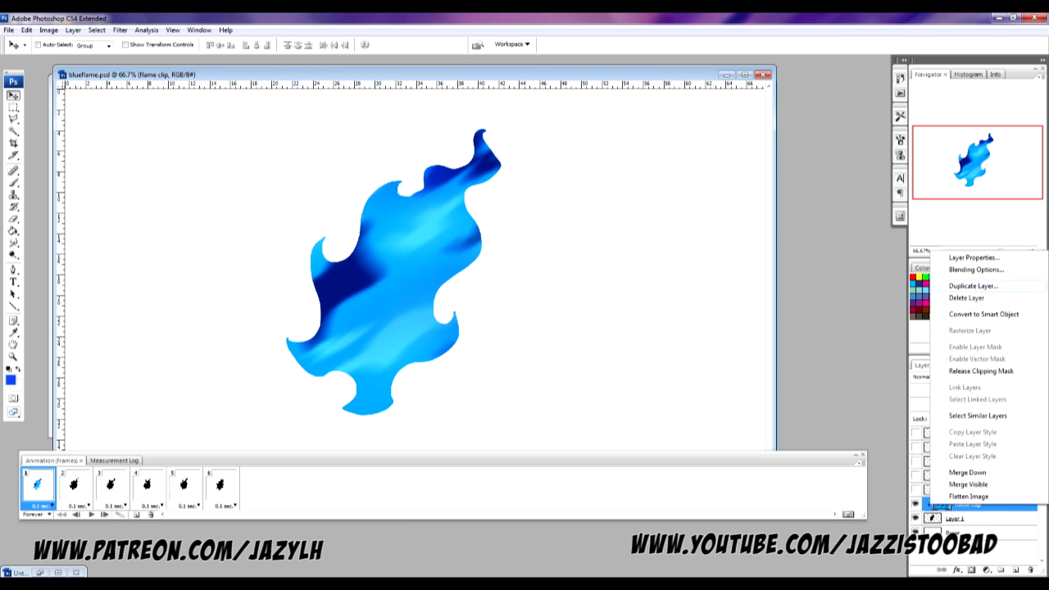
{"action": "left_click", "coordinate": [973, 285]}
{"action": "left_click", "coordinate": [623, 191]}
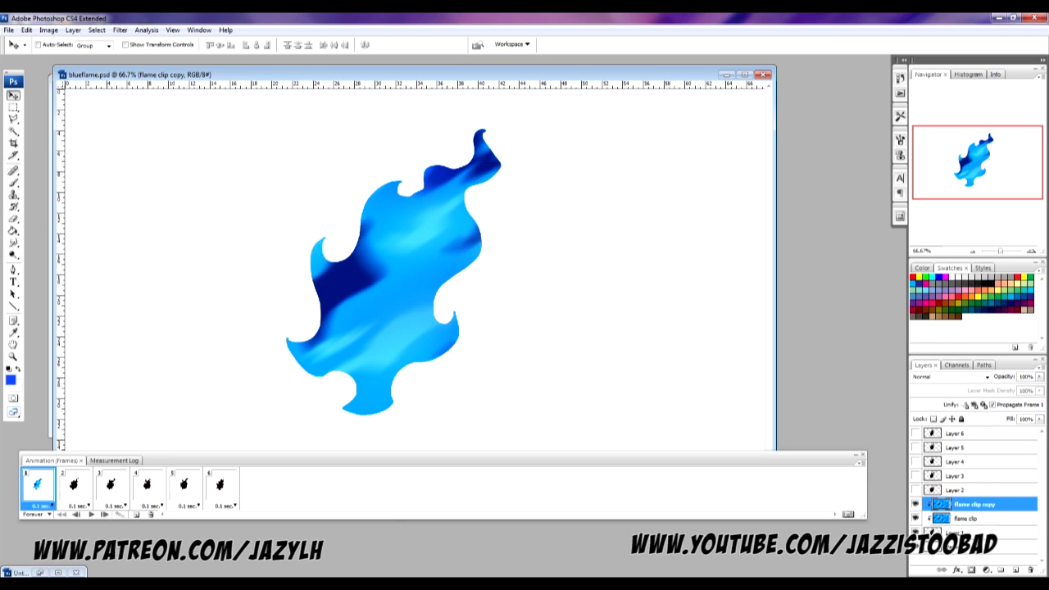
{"action": "left_click_drag", "start_coordinate": [975, 504], "coordinate": [974, 484]}
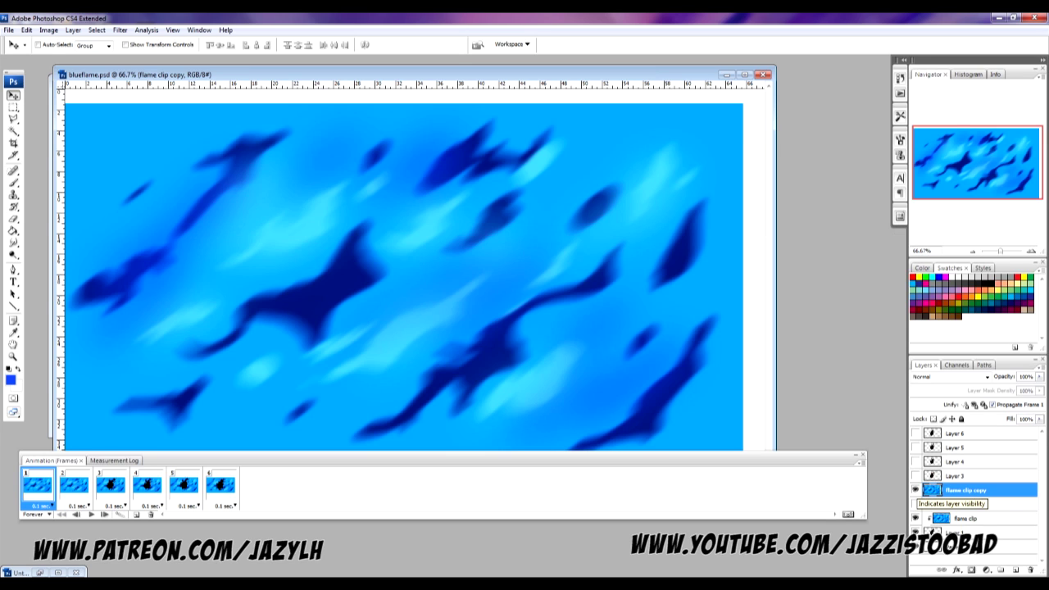
{"action": "left_click", "coordinate": [915, 489]}
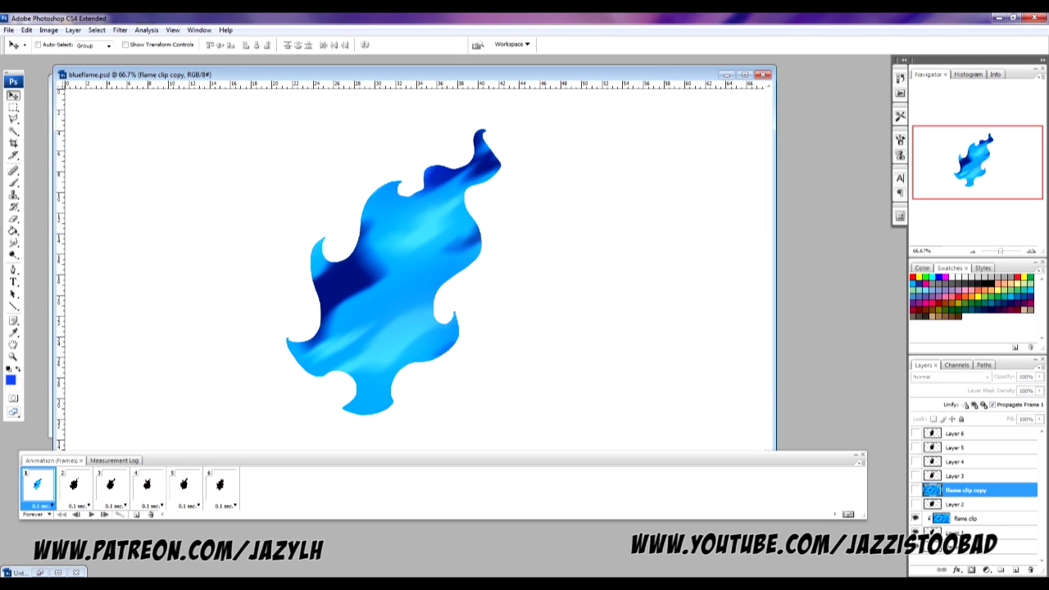
Step: In frame 2, show the duplicated texture layer and clip it to Layer 2
{"action": "left_click", "coordinate": [74, 484]}
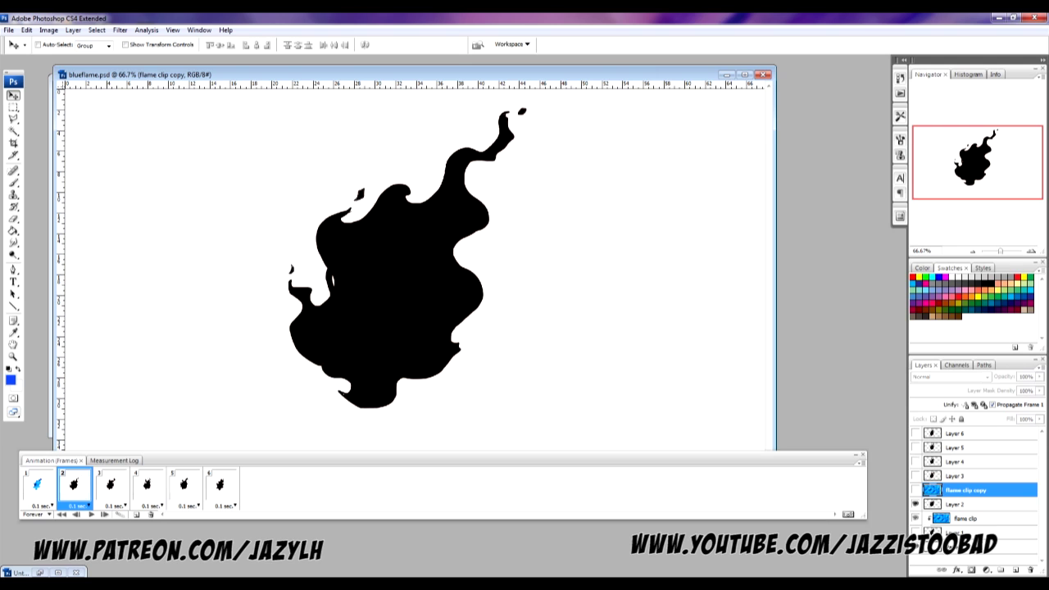
{"action": "left_click", "coordinate": [915, 490]}
{"action": "right_click", "coordinate": [930, 490]}
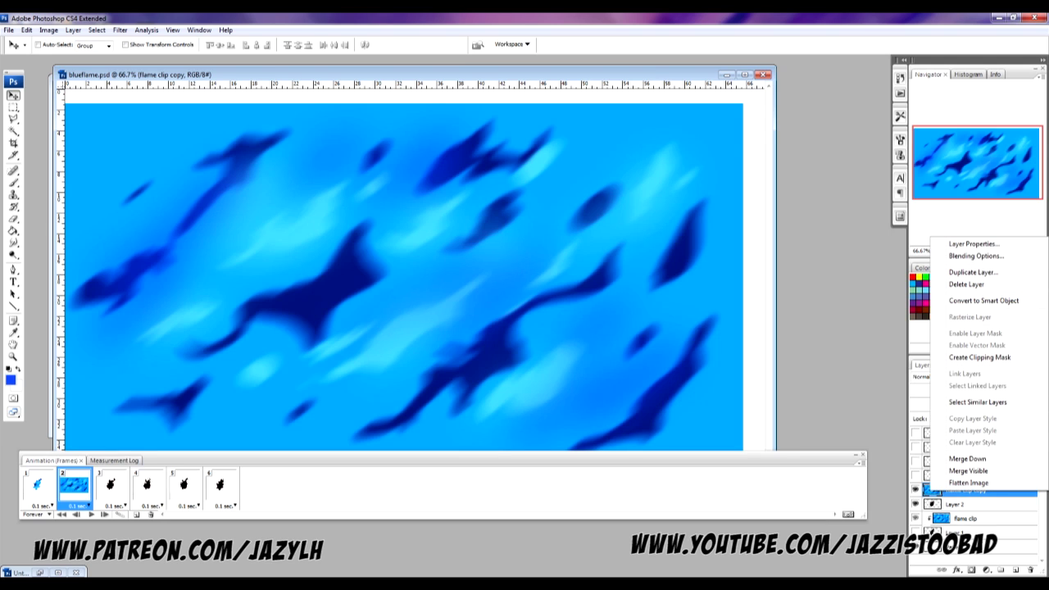
{"action": "left_click", "coordinate": [979, 357]}
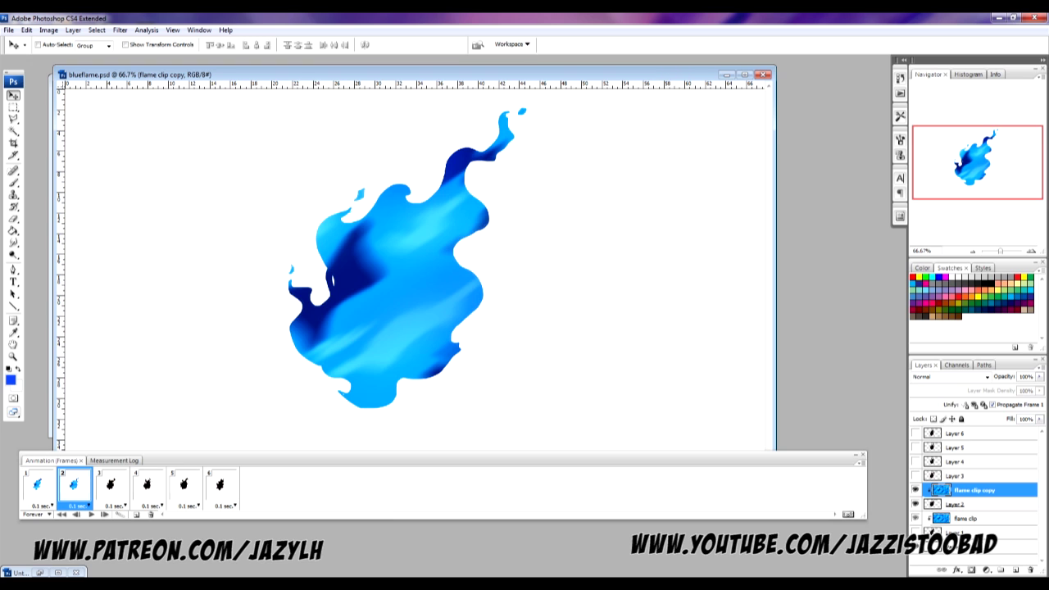
Step: Duplicate the texture clipped to Layer 2, place the duplicate directly above Layer 3 and clip it to Layer 3
{"action": "right_click", "coordinate": [974, 491]}
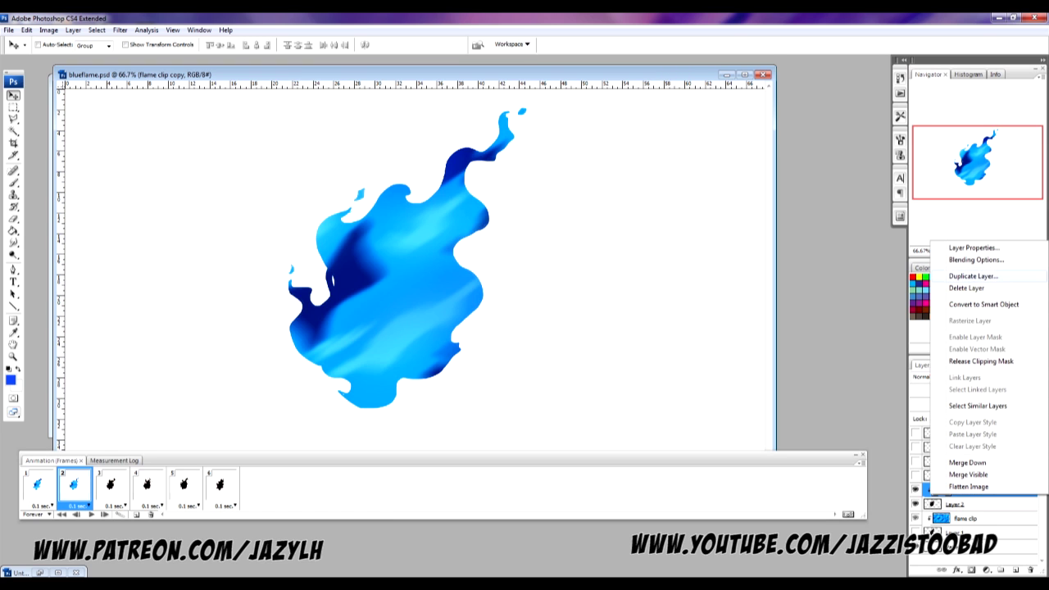
{"action": "left_click", "coordinate": [974, 276]}
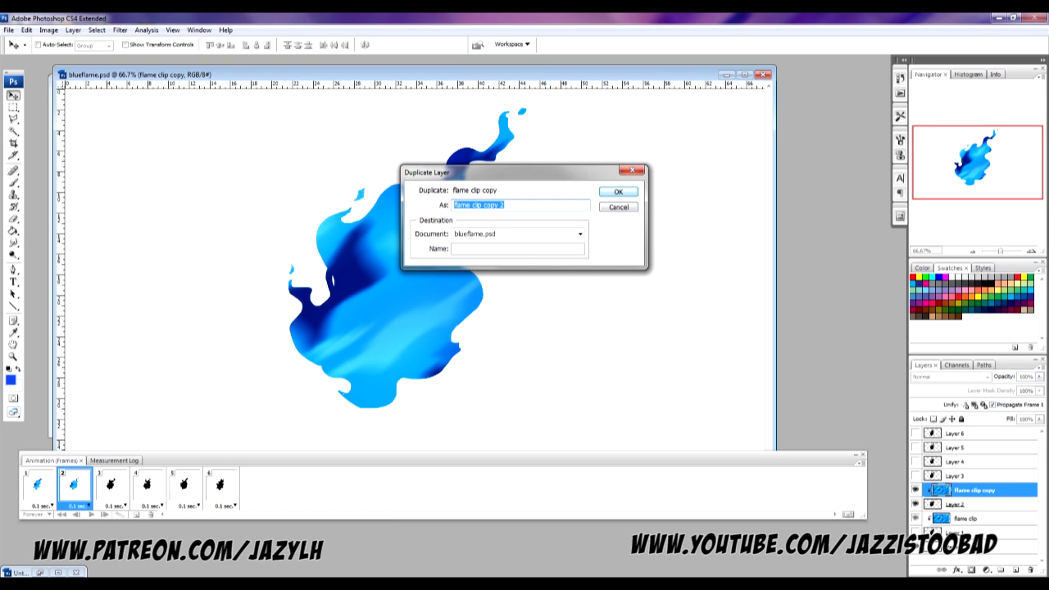
{"action": "key", "text": "Return"}
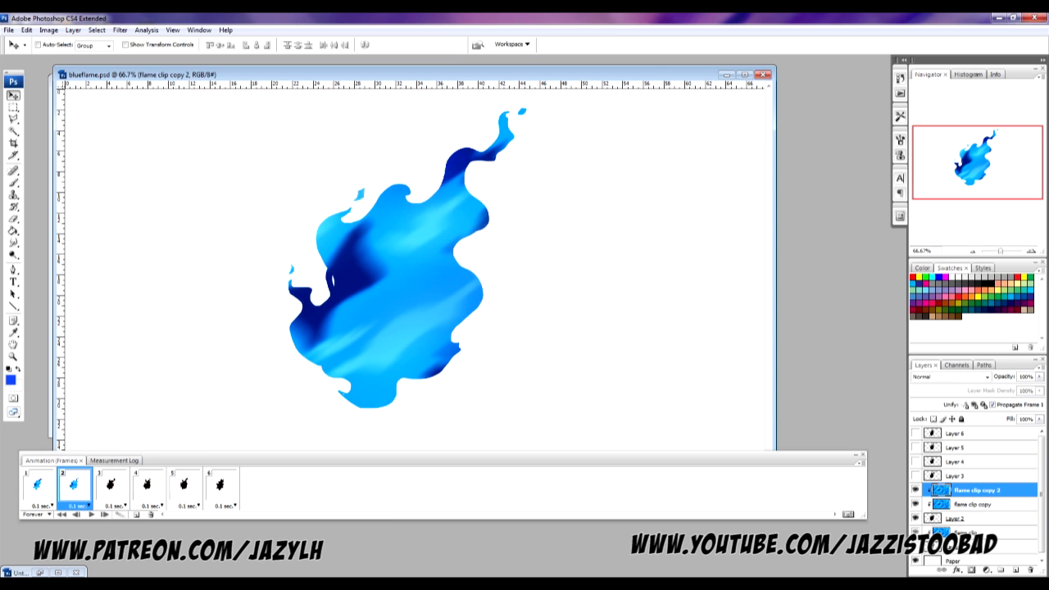
{"action": "left_click_drag", "start_coordinate": [975, 490], "coordinate": [975, 466]}
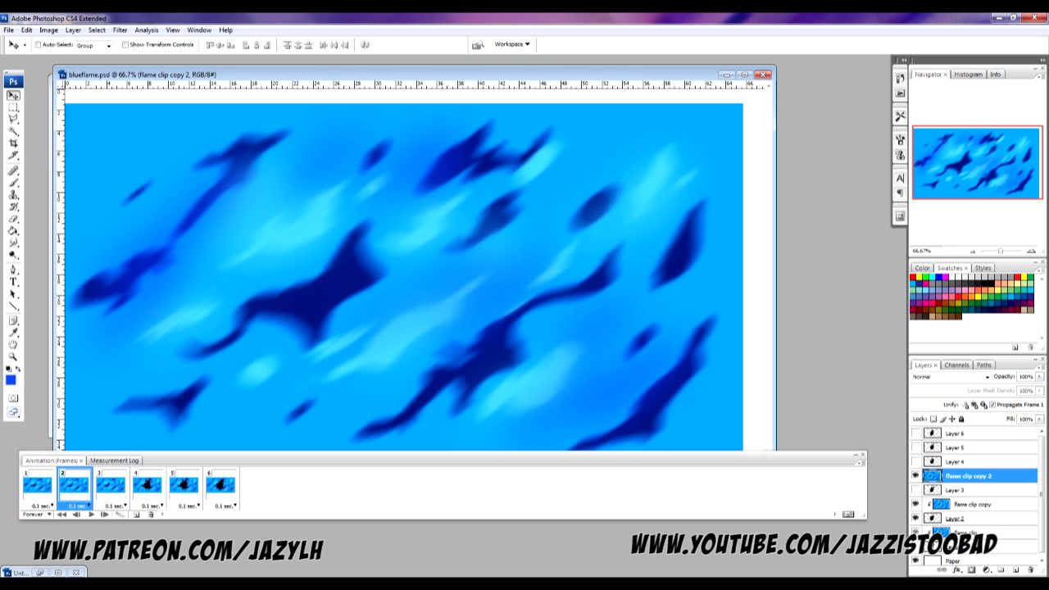
{"action": "right_click", "coordinate": [930, 476]}
{"action": "left_click", "coordinate": [979, 342]}
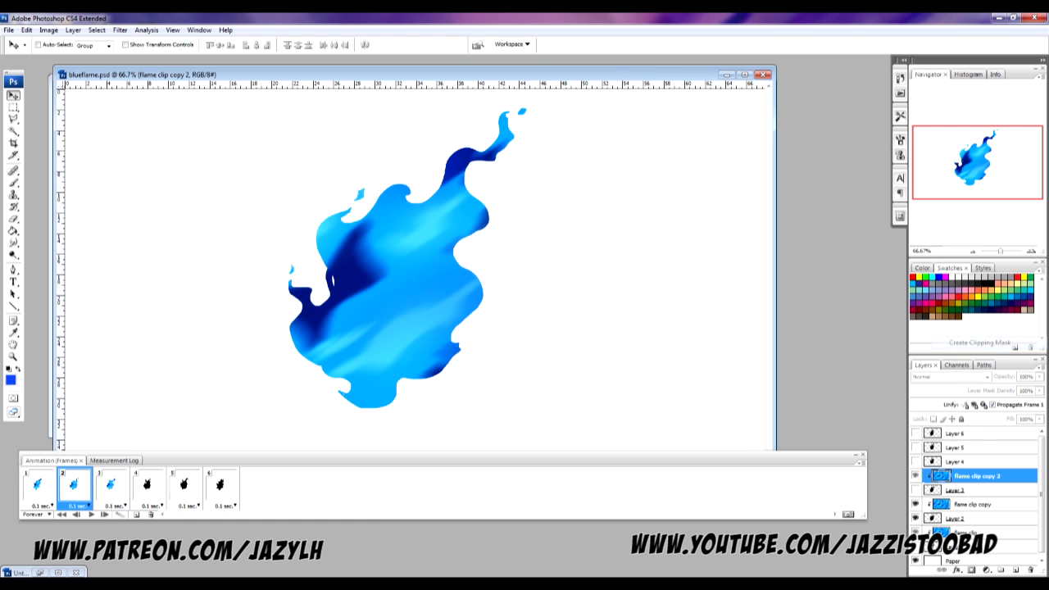
Step: In frame 4, duplicate the texture clipped to Layer 3, move the duplicate above Layer 4 and clip it to Layer 4
{"action": "left_click", "coordinate": [147, 485]}
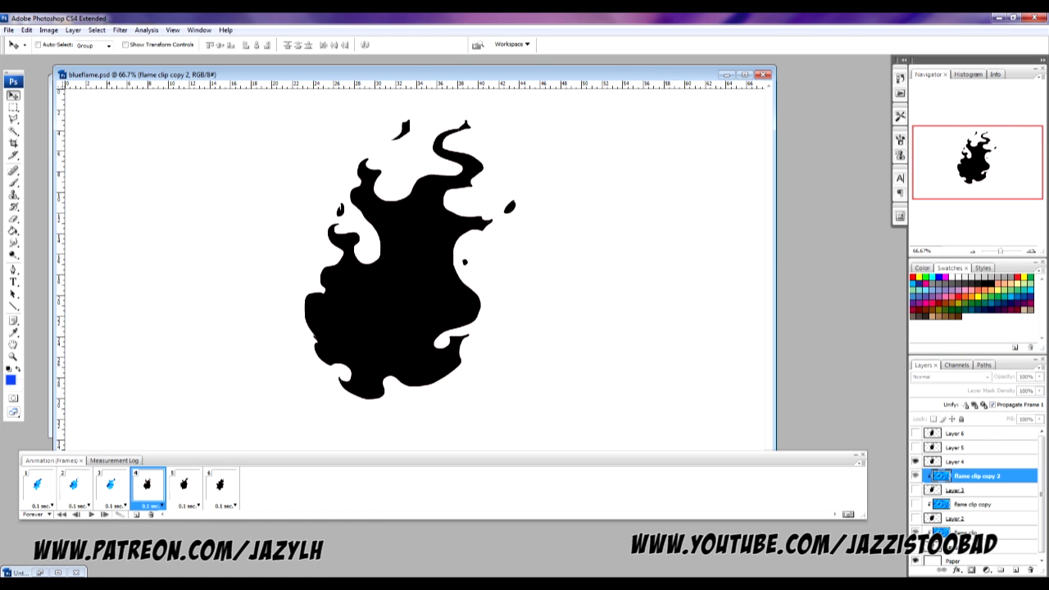
{"action": "right_click", "coordinate": [930, 476]}
{"action": "left_click", "coordinate": [954, 244]}
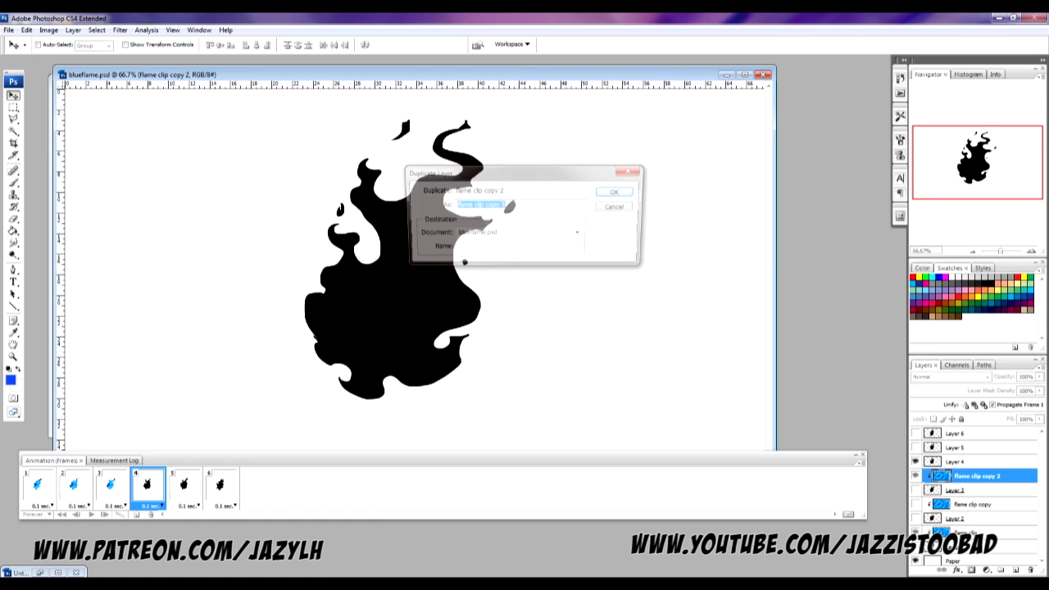
{"action": "key", "text": "Return"}
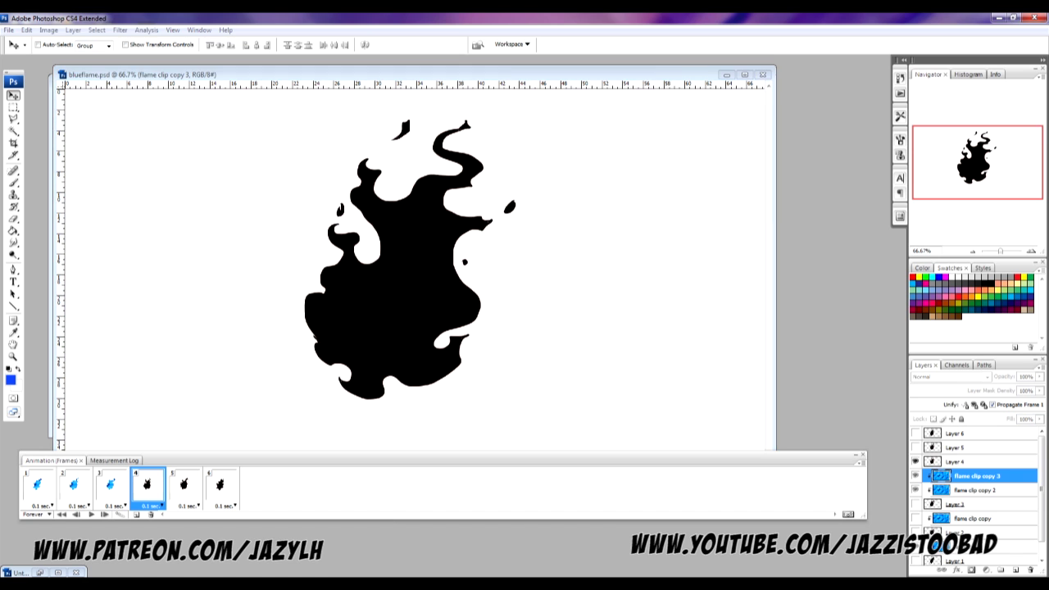
{"action": "key", "text": "ctrl+bracketright"}
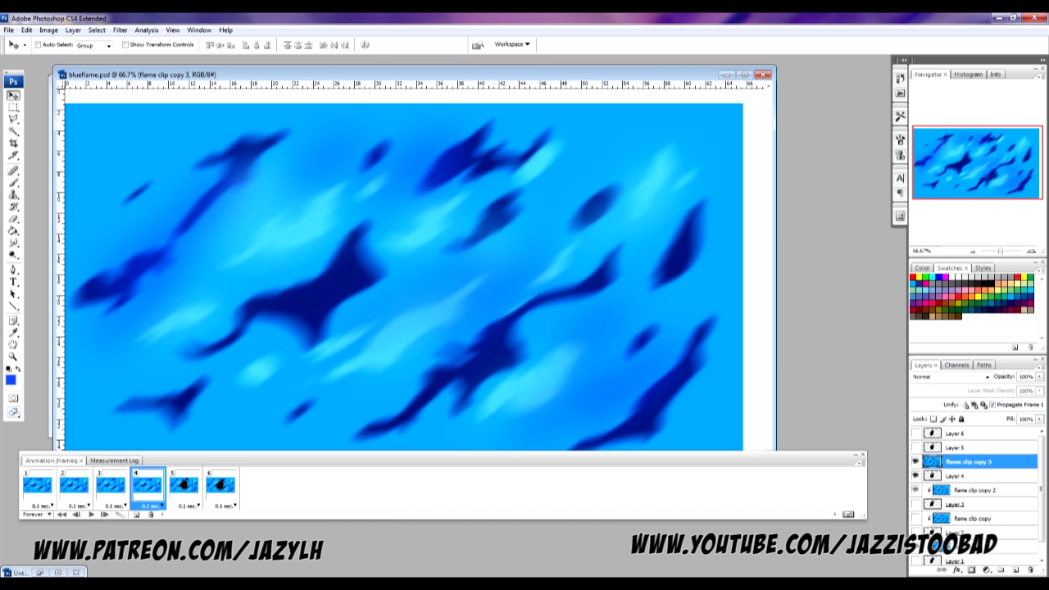
{"action": "right_click", "coordinate": [975, 462]}
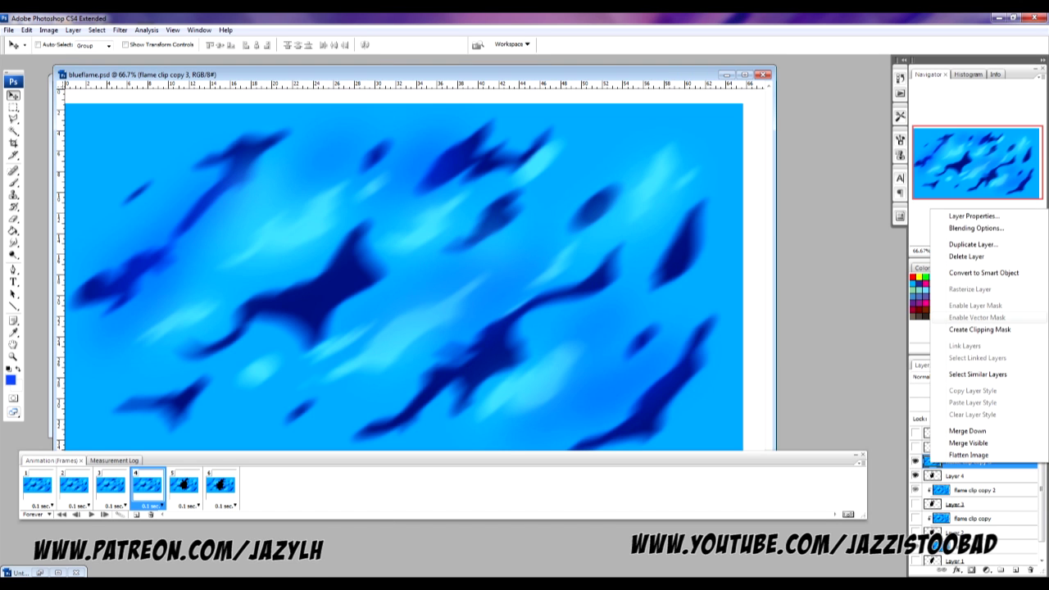
{"action": "left_click", "coordinate": [979, 328]}
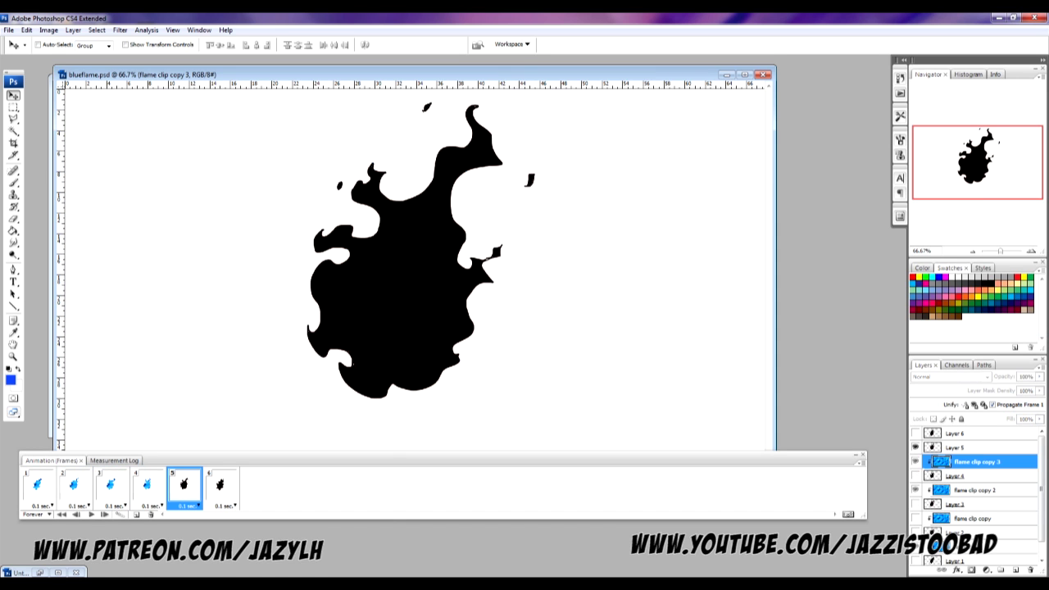
Step: In frame 5, duplicate the texture clipped to Layer 4, move the duplicate above Layer 5 and clip it to Layer 5
{"action": "right_click", "coordinate": [934, 463]}
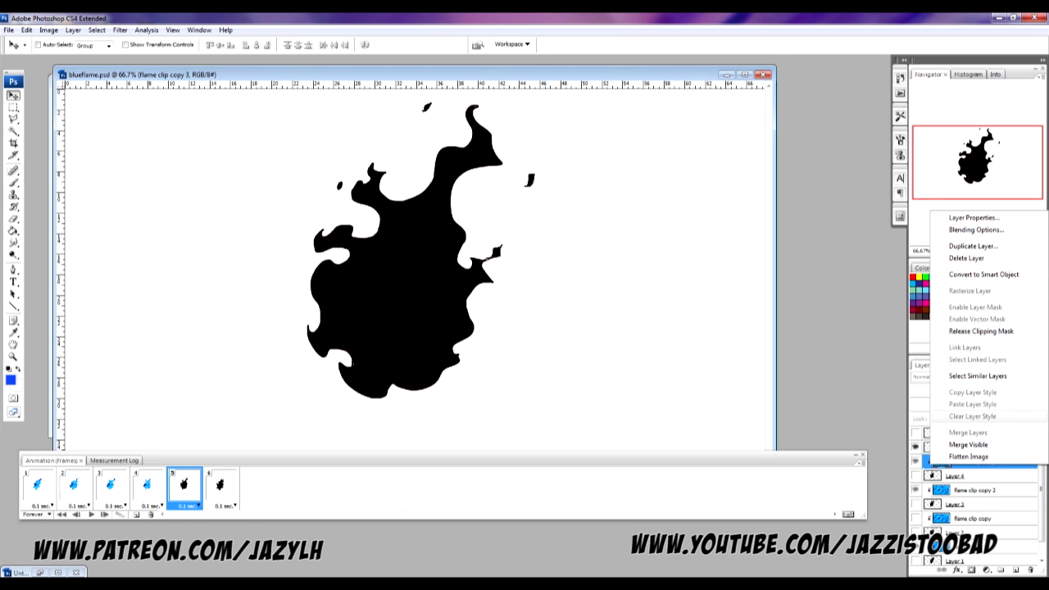
{"action": "left_click", "coordinate": [976, 464]}
{"action": "right_click", "coordinate": [976, 460]}
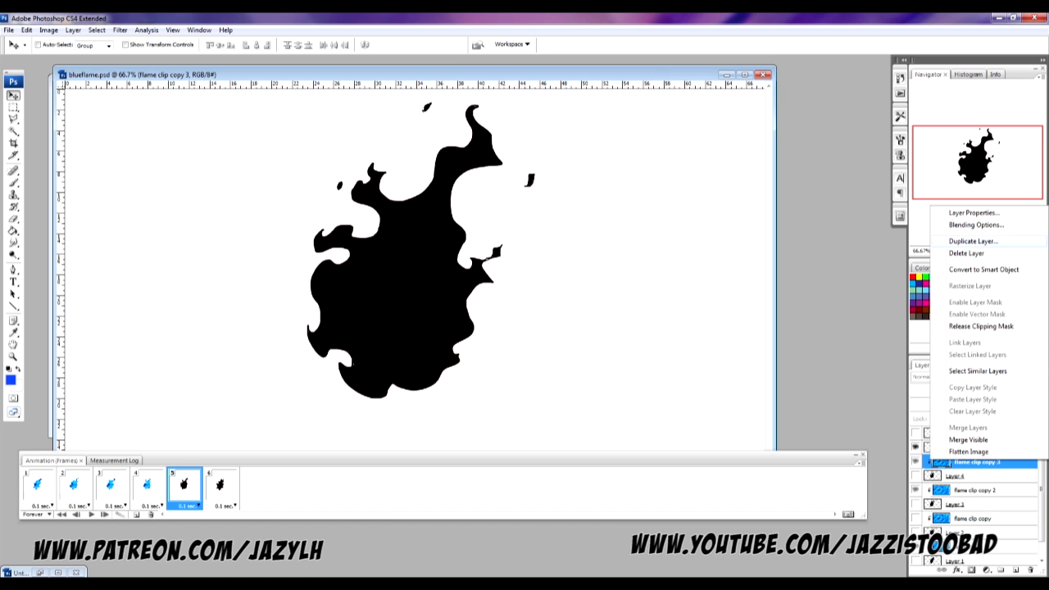
{"action": "left_click", "coordinate": [972, 241]}
{"action": "key", "text": "Return"}
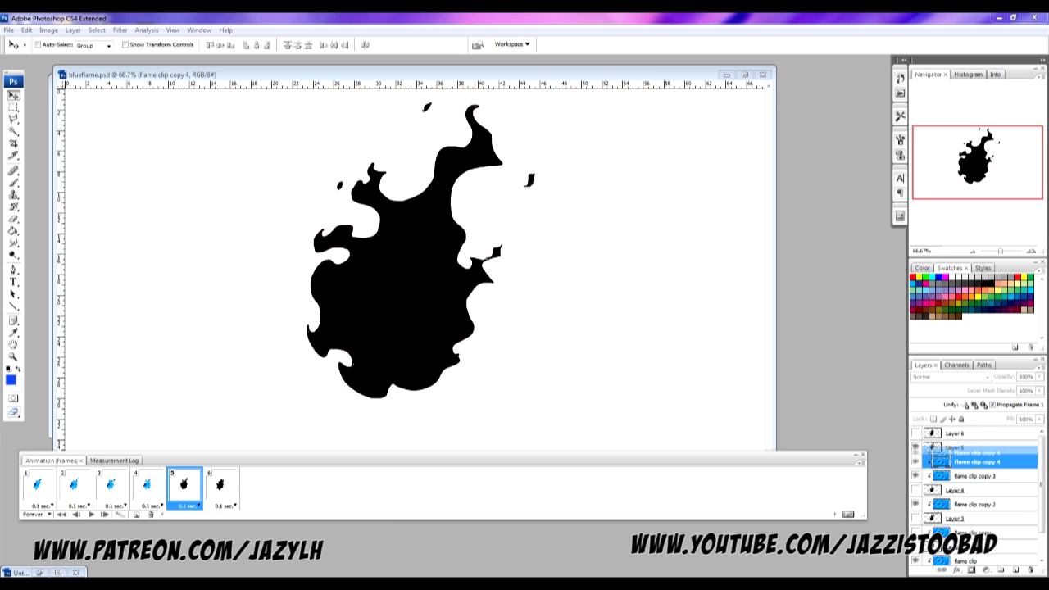
{"action": "key", "text": "ctrl+bracketright"}
{"action": "right_click", "coordinate": [975, 447]}
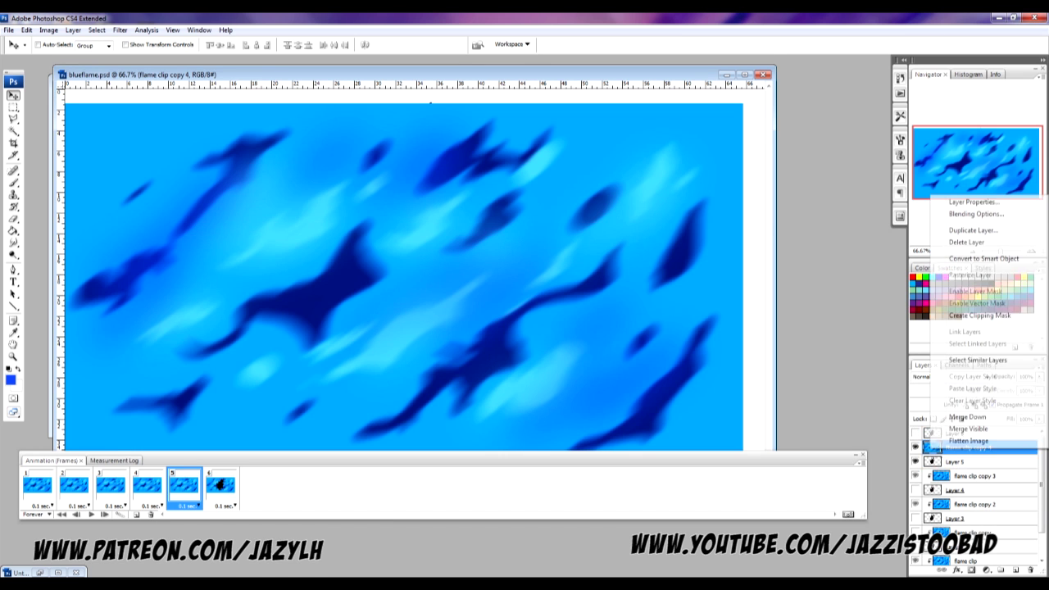
{"action": "left_click", "coordinate": [975, 314]}
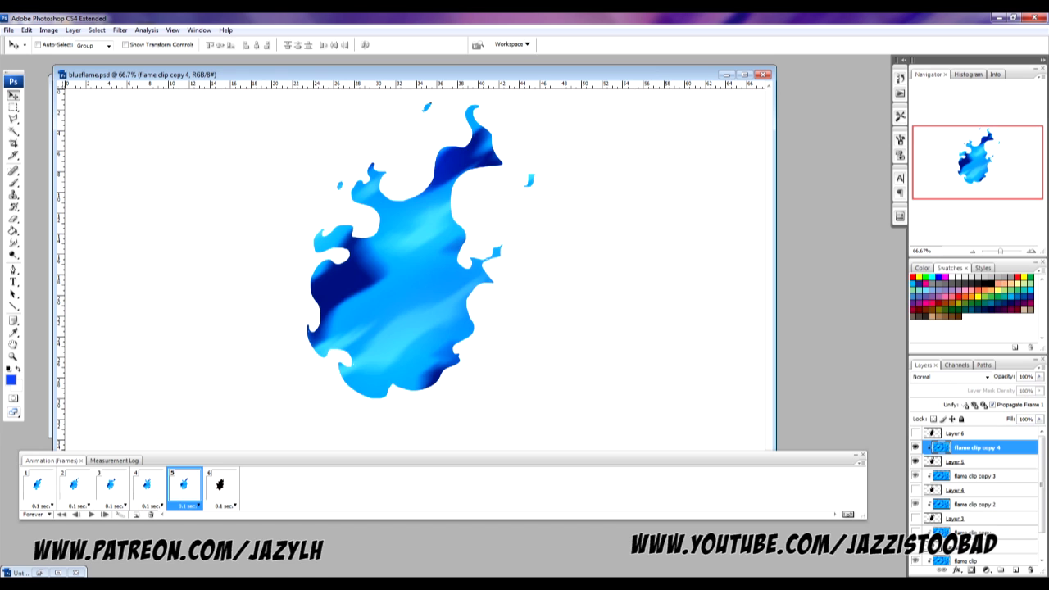
Step: In frame 6, duplicate the texture clipped to Layer 5, clip the duplicate to Layer 6 directly above it, and preview the animation from frame 1
{"action": "left_click", "coordinate": [220, 485]}
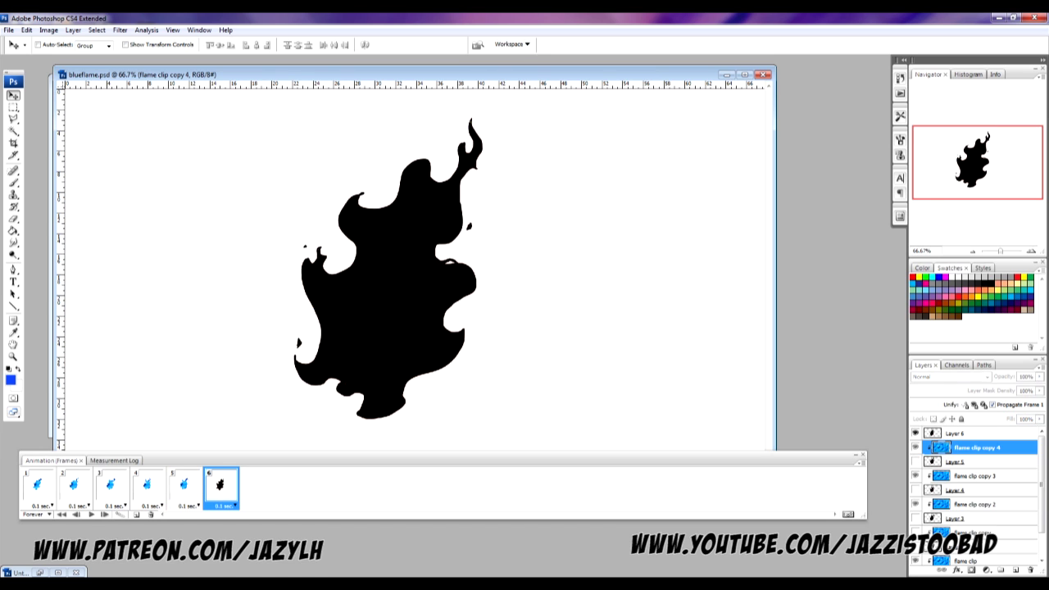
{"action": "right_click", "coordinate": [975, 447]}
{"action": "left_click", "coordinate": [971, 230]}
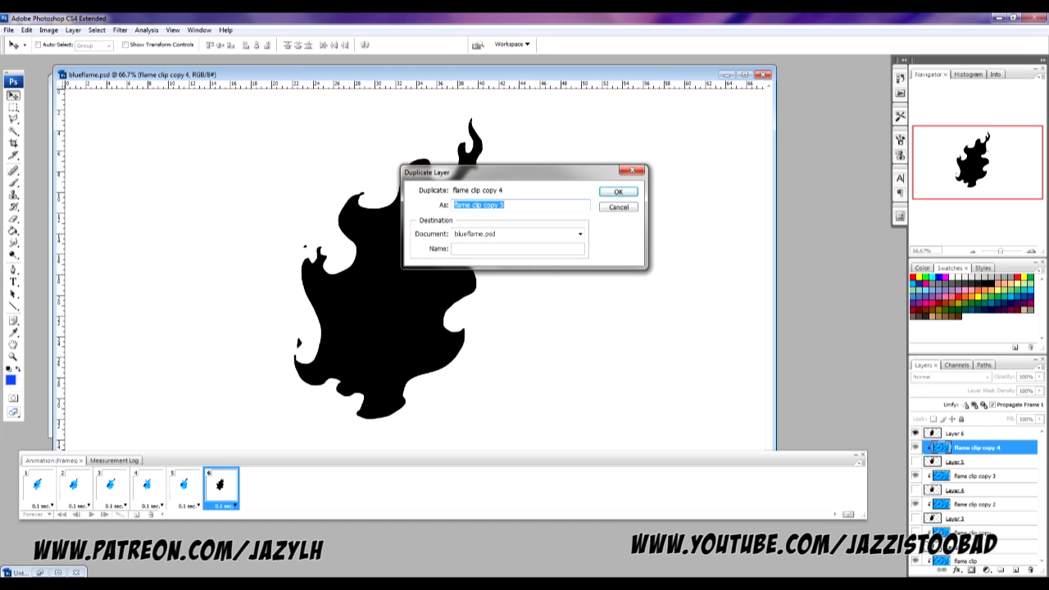
{"action": "left_click", "coordinate": [620, 192]}
{"action": "left_click_drag", "start_coordinate": [943, 446], "coordinate": [942, 432]}
{"action": "right_click", "coordinate": [931, 432]}
{"action": "left_click", "coordinate": [979, 299]}
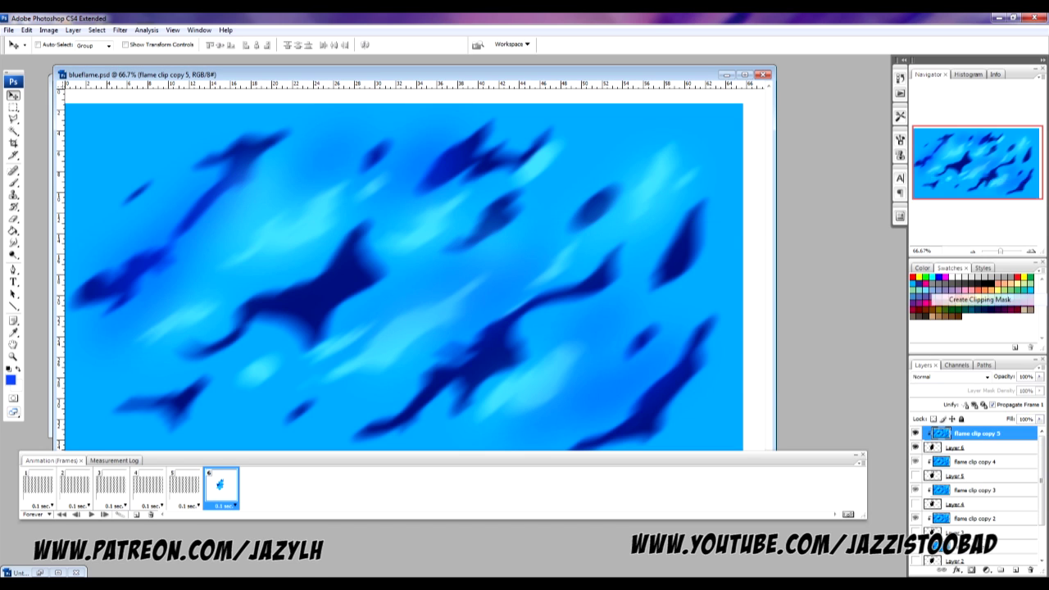
{"action": "left_click", "coordinate": [38, 485]}
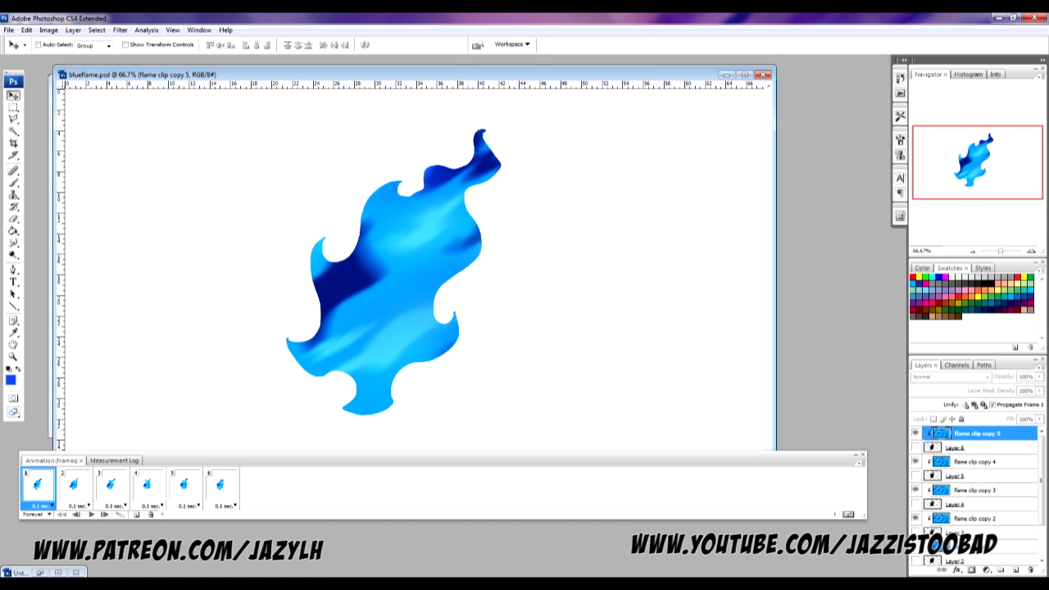
{"action": "left_click", "coordinate": [91, 515]}
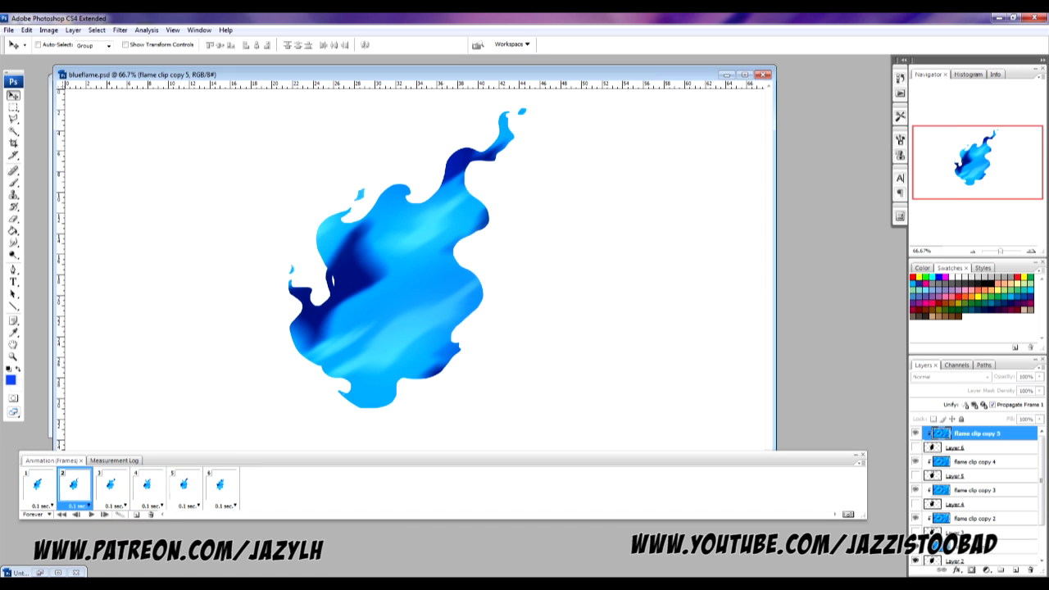
Step: In frame 2, shift the texture clipped to Layer 2 to the right inside the flame and compare it with frame 1
{"action": "scroll", "coordinate": [975, 492], "scroll_direction": "down", "scroll_amount": 2}
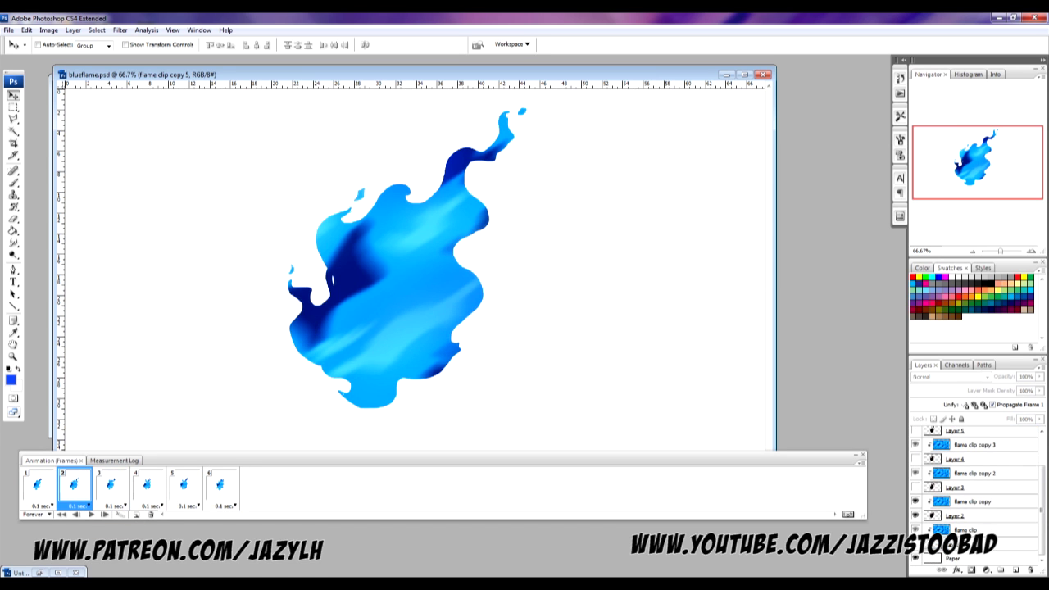
{"action": "left_click", "coordinate": [975, 502]}
{"action": "left_click_drag", "start_coordinate": [377, 262], "coordinate": [426, 266]}
{"action": "left_click", "coordinate": [38, 484]}
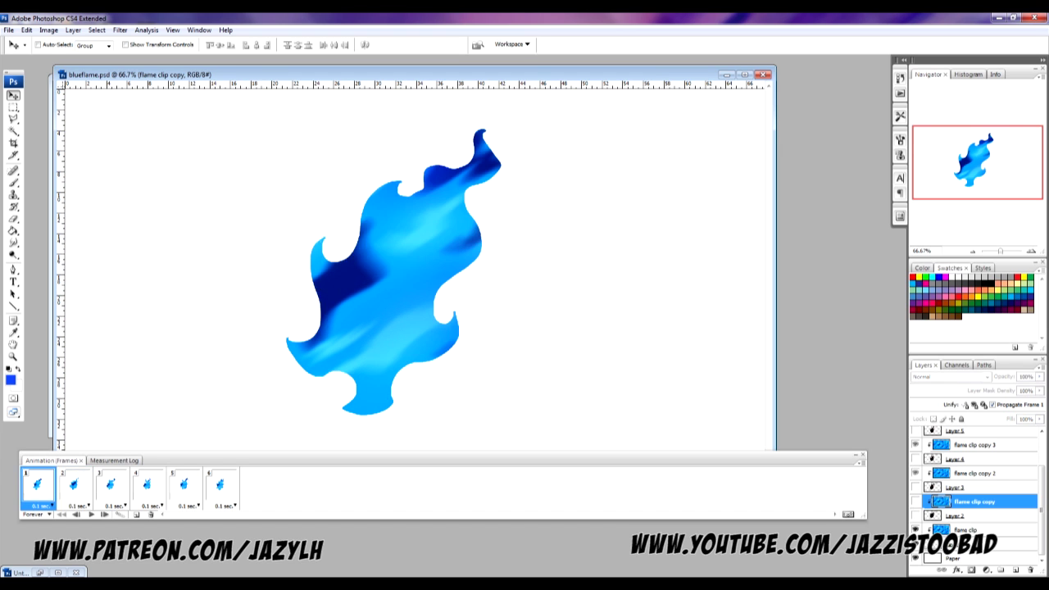
{"action": "left_click", "coordinate": [74, 485]}
Step: In frame 3, shift the texture clipped to Layer 3 right and slightly up so the dark patch crosses the flame's middle
{"action": "left_click", "coordinate": [110, 485]}
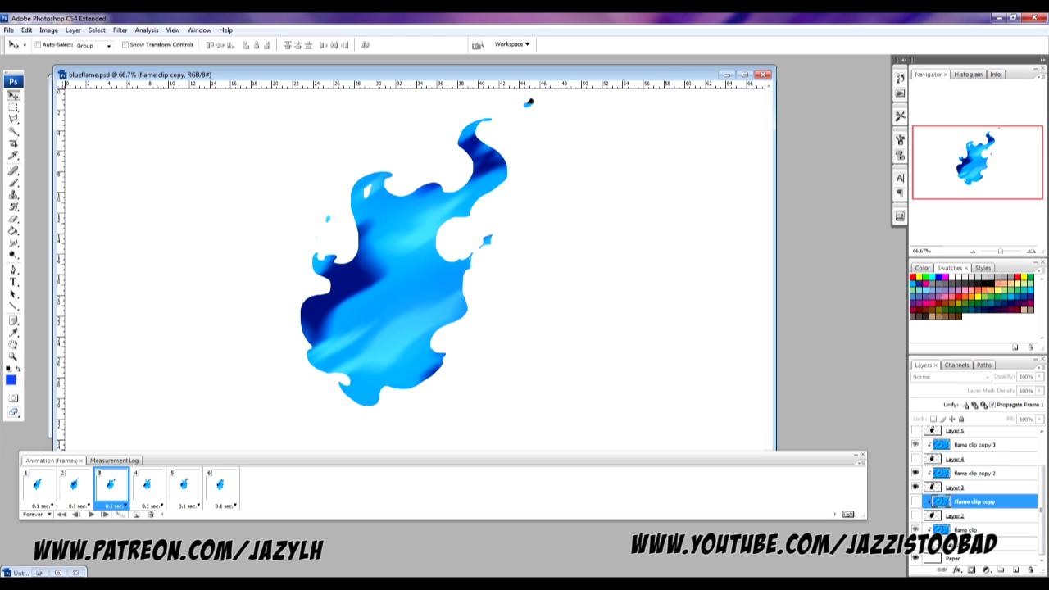
{"action": "left_click", "coordinate": [974, 472]}
{"action": "left_click_drag", "start_coordinate": [352, 287], "coordinate": [439, 251]}
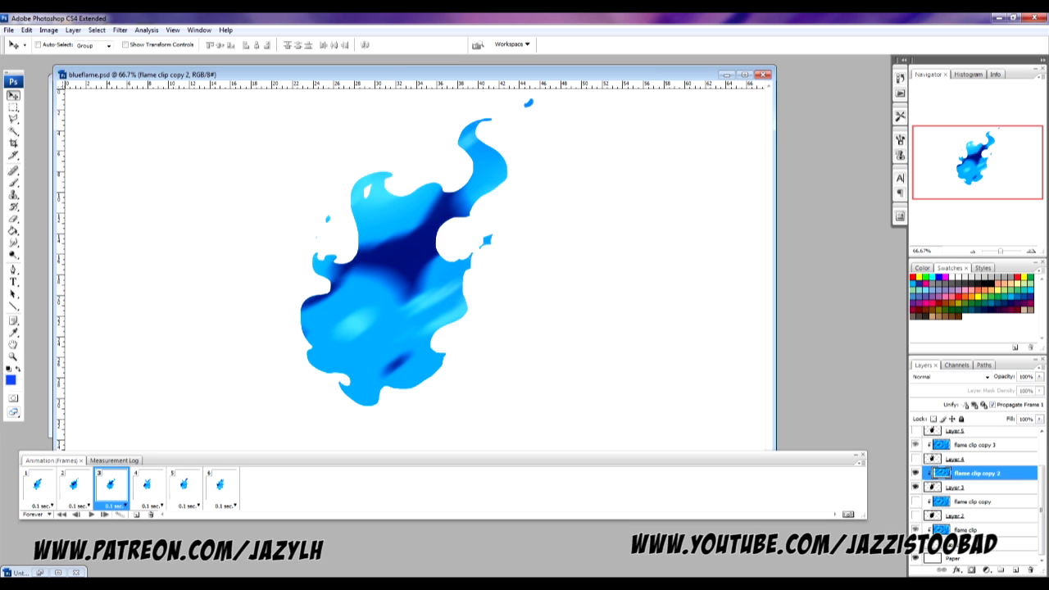
{"action": "left_click_drag", "start_coordinate": [401, 275], "coordinate": [434, 271]}
Step: In frame 4, shift the texture clipped to Layer 4 down and to the left inside the flame
{"action": "left_click", "coordinate": [146, 485]}
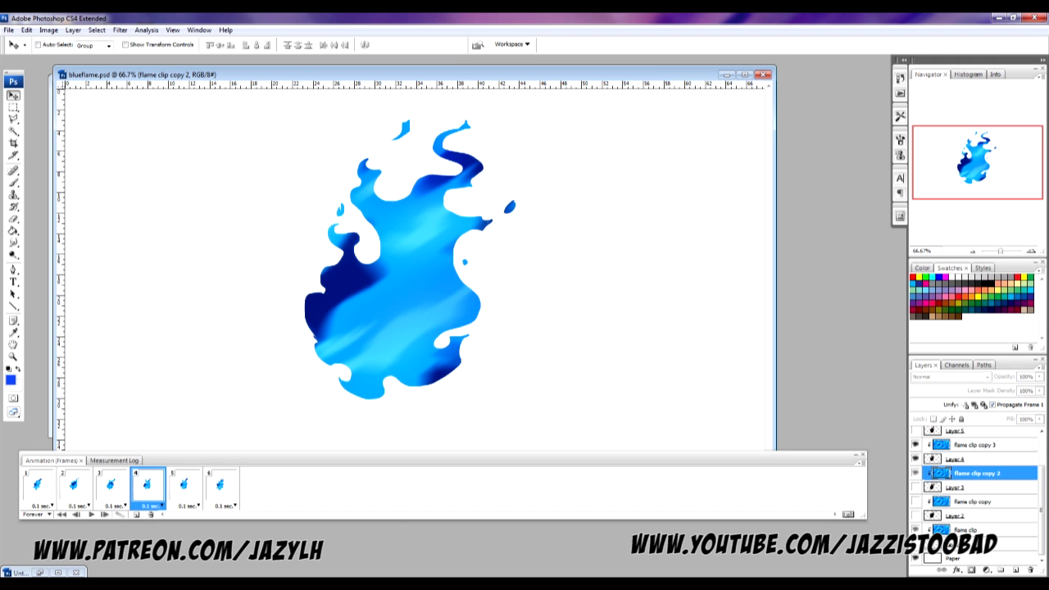
{"action": "scroll", "coordinate": [974, 492], "scroll_direction": "up", "scroll_amount": 3}
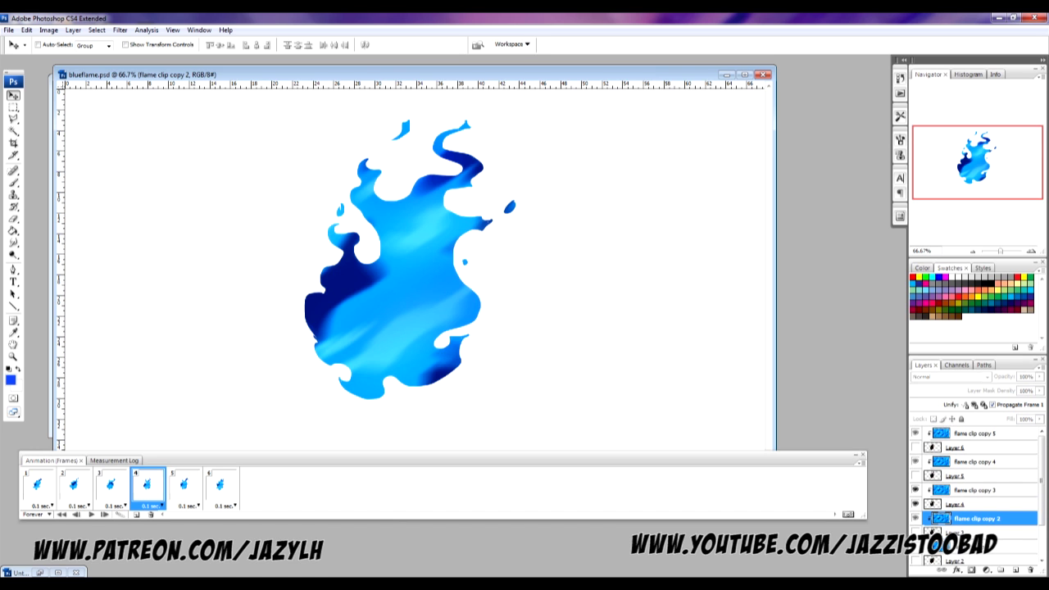
{"action": "left_click", "coordinate": [975, 490]}
{"action": "left_click_drag", "start_coordinate": [410, 246], "coordinate": [360, 289]}
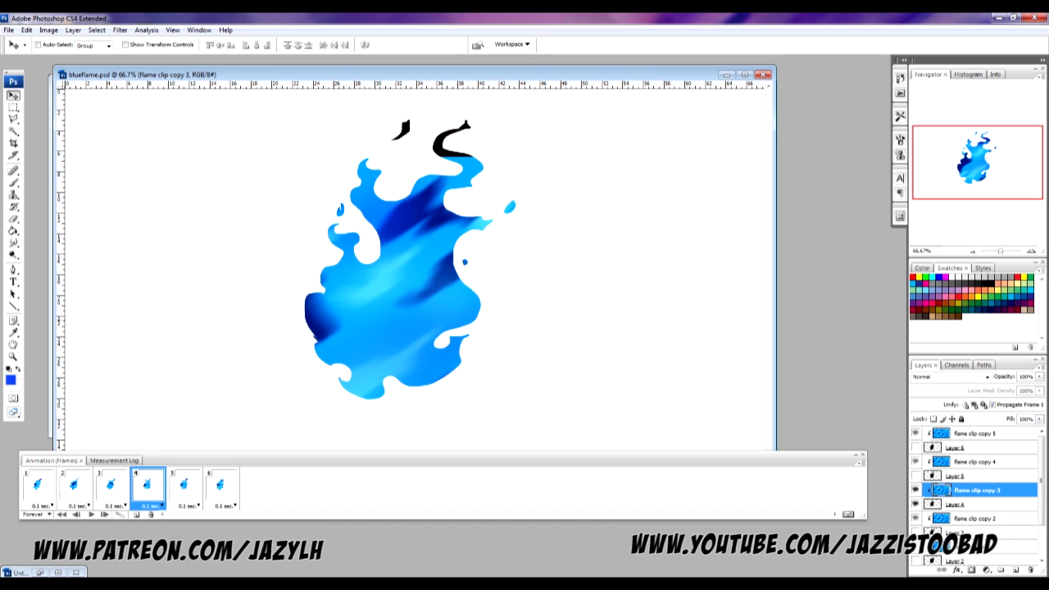
Step: In frame 5, shift the texture clipped to Layer 5 right and slightly down so the dark patch sits mid-flame
{"action": "left_click", "coordinate": [183, 485]}
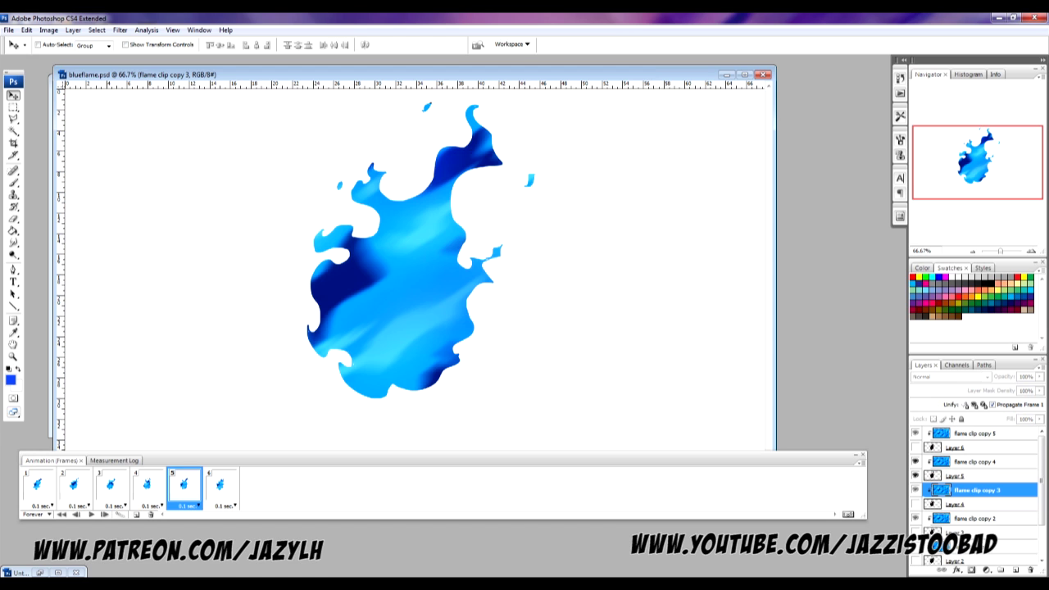
{"action": "left_click", "coordinate": [220, 485]}
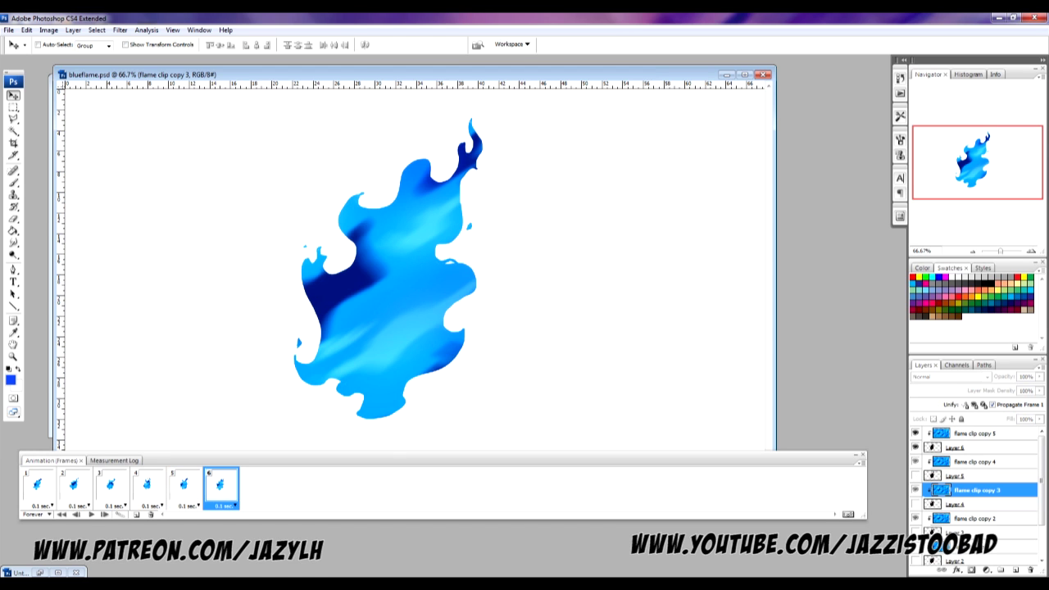
{"action": "left_click", "coordinate": [183, 485]}
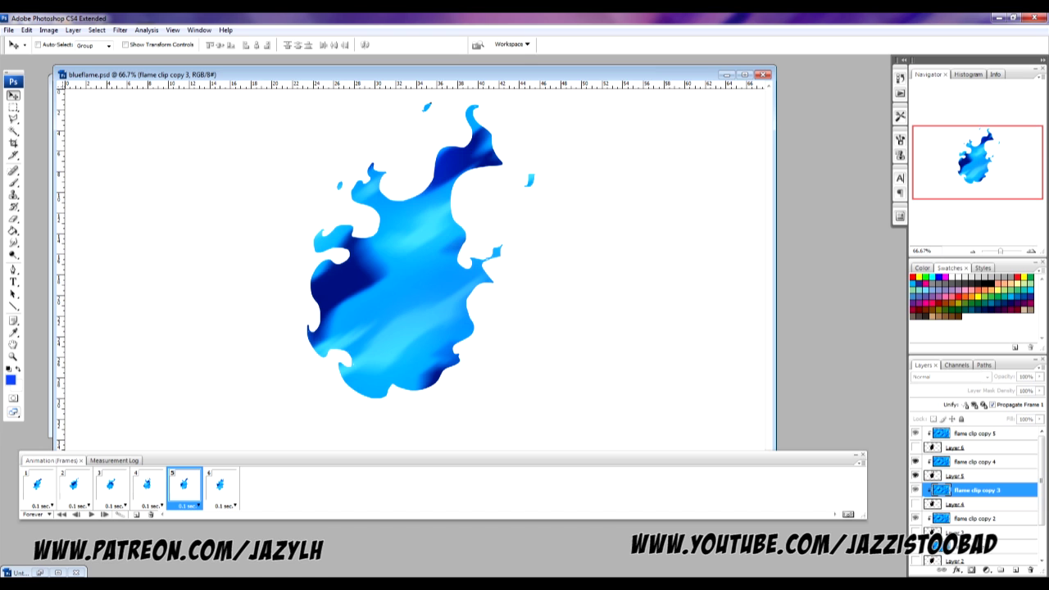
{"action": "left_click", "coordinate": [976, 461]}
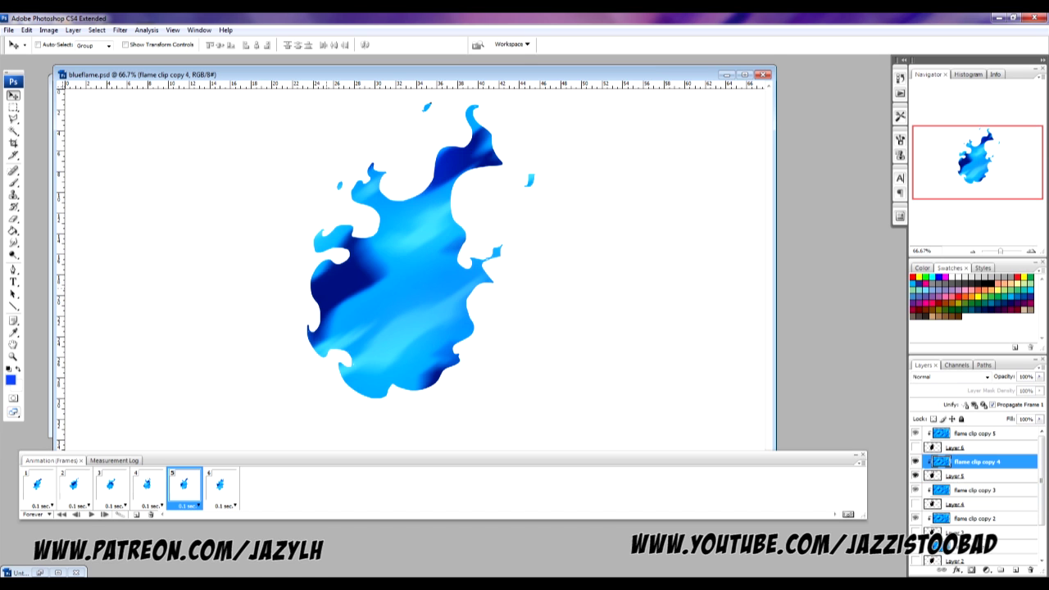
{"action": "left_click_drag", "start_coordinate": [326, 287], "coordinate": [412, 299]}
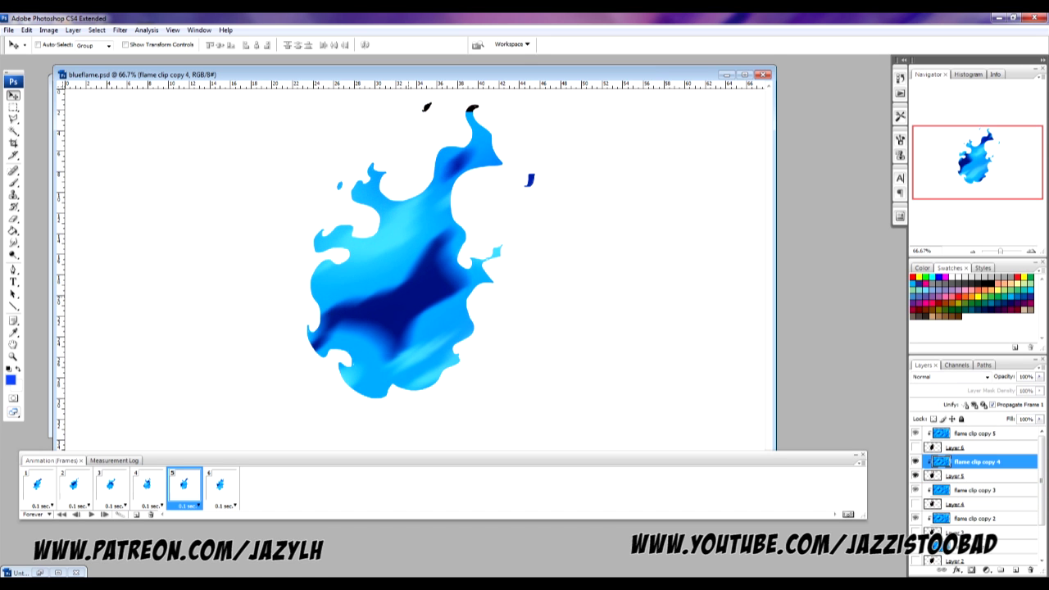
Step: In frame 6, shift the texture clipped to Layer 6 so the dark patch reaches the flame's right side, and preview the animation
{"action": "left_click", "coordinate": [220, 484]}
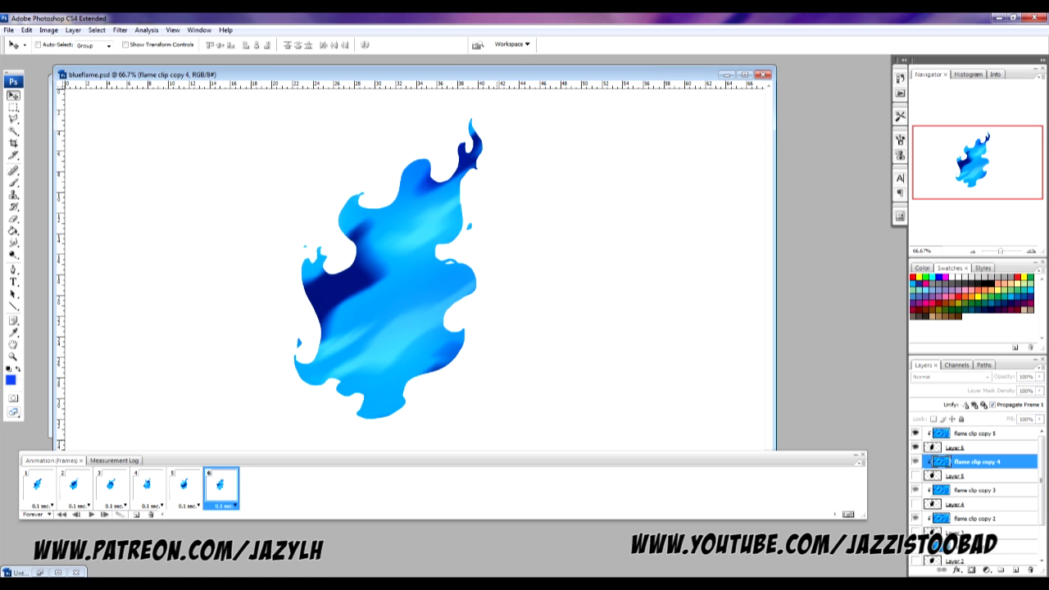
{"action": "left_click", "coordinate": [935, 432]}
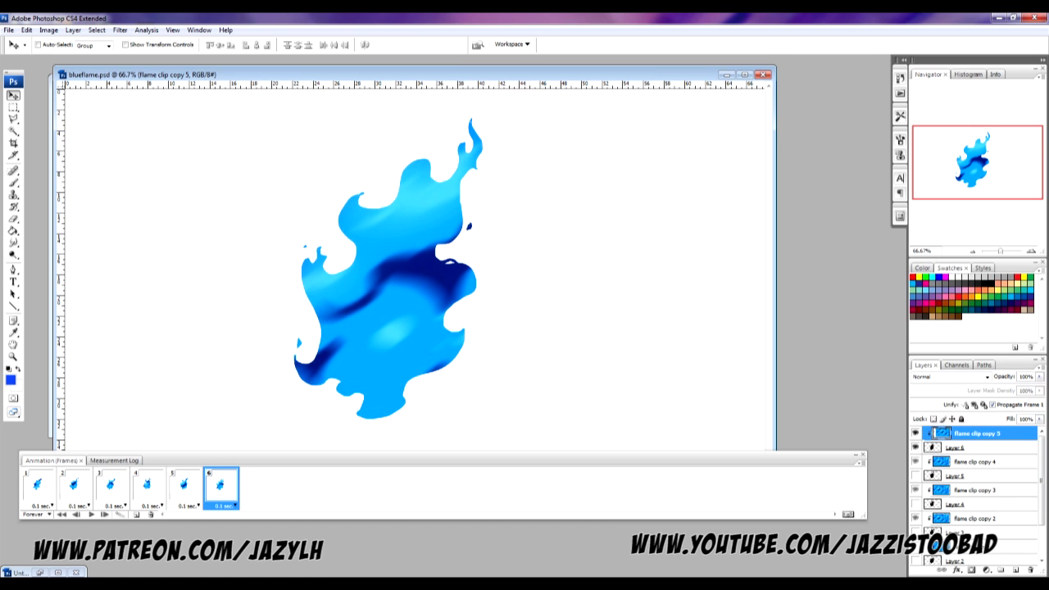
{"action": "left_click", "coordinate": [61, 513]}
{"action": "left_click", "coordinate": [91, 513]}
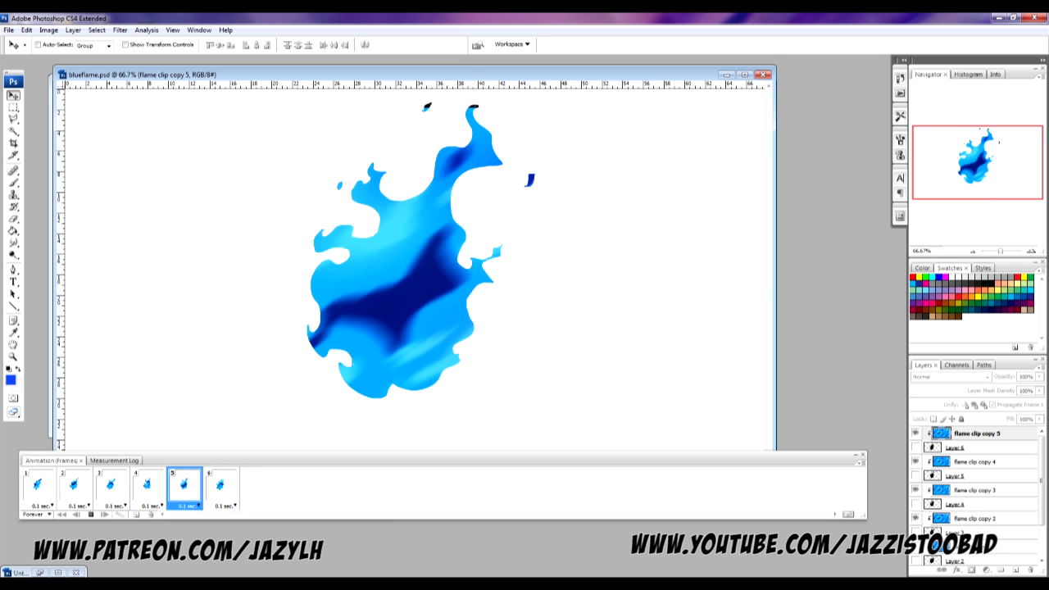
{"action": "left_click", "coordinate": [91, 514]}
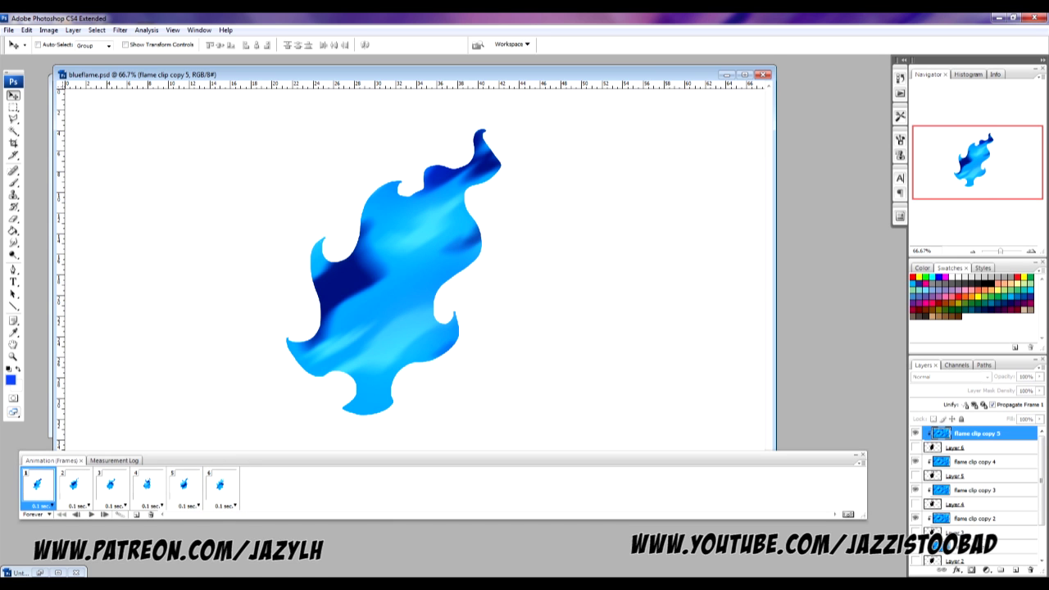
Step: Compare how the texture's dark patch moves between frames 1, 2 and 3
{"action": "left_click", "coordinate": [74, 485]}
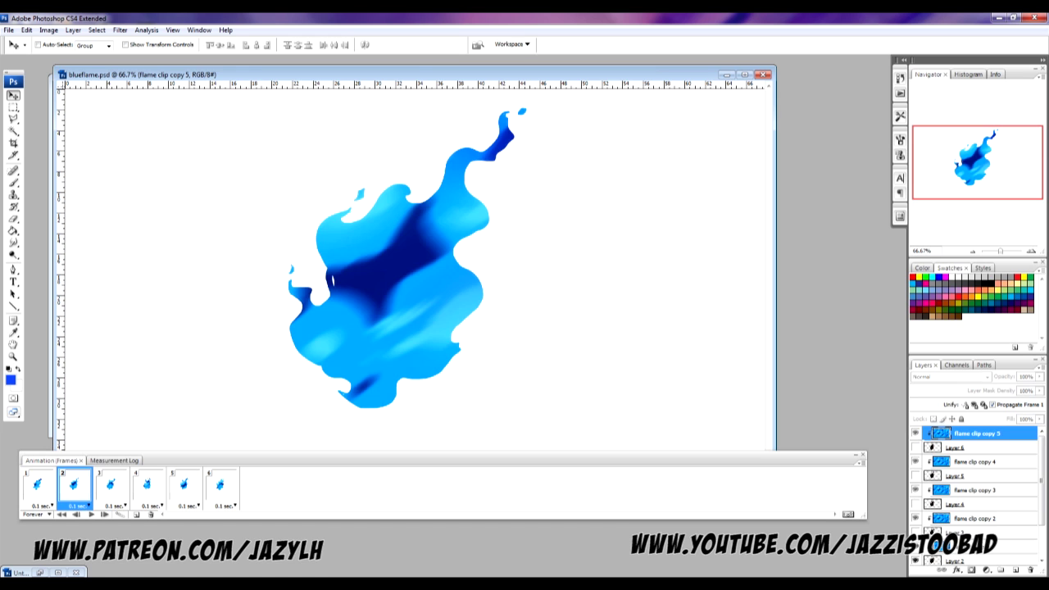
{"action": "left_click", "coordinate": [110, 485]}
{"action": "left_click", "coordinate": [74, 485]}
{"action": "left_click", "coordinate": [37, 485]}
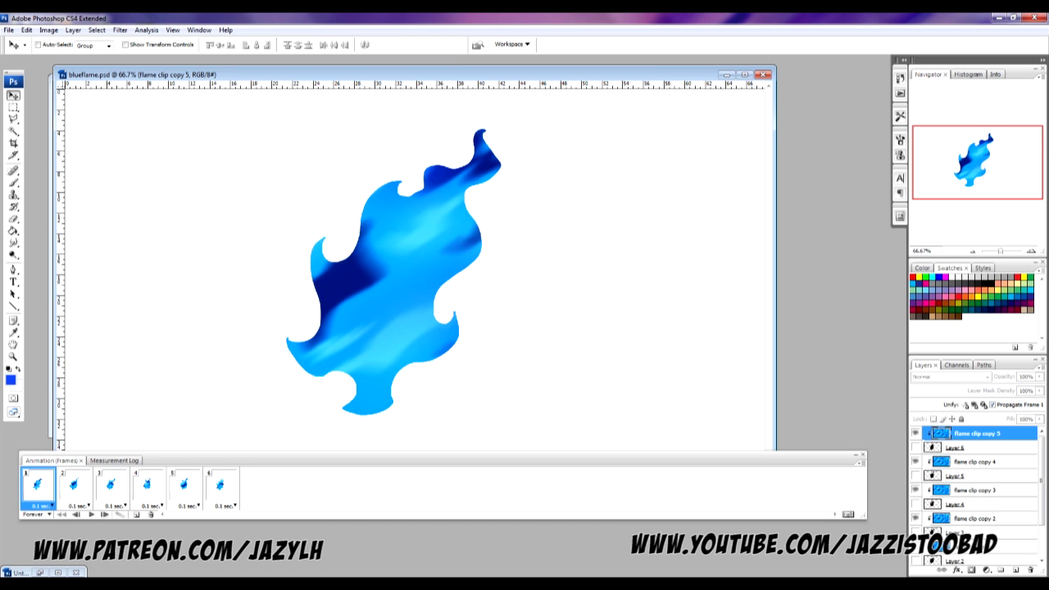
{"action": "left_click", "coordinate": [74, 485]}
Step: In frame 3, apply a Motion Blur with angle 37° and distance 70 pixels to the texture clipped to Layer 3
{"action": "left_click", "coordinate": [111, 485]}
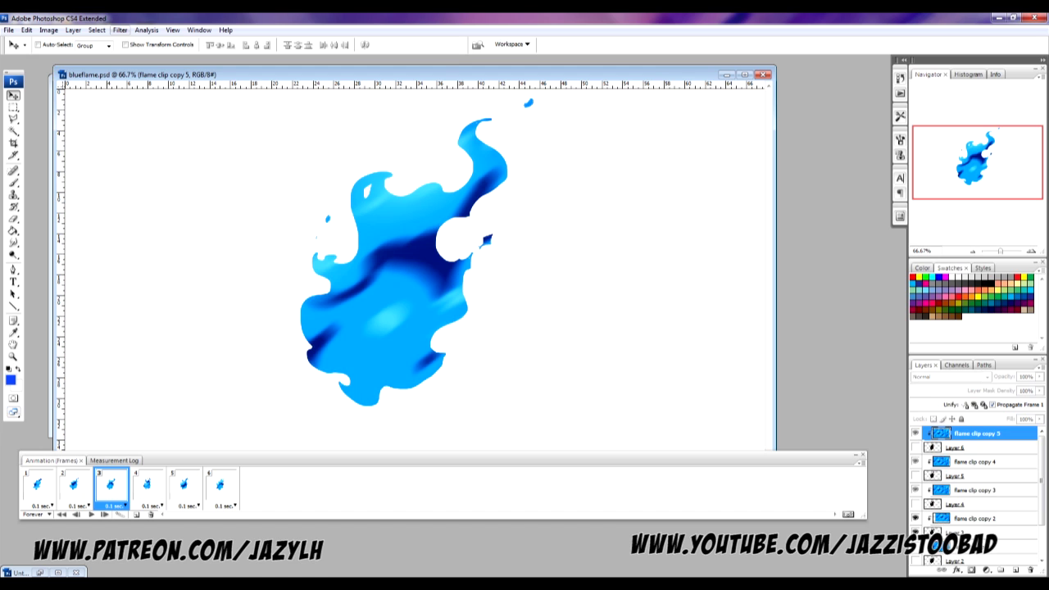
{"action": "scroll", "coordinate": [975, 491], "scroll_direction": "down", "scroll_amount": 1}
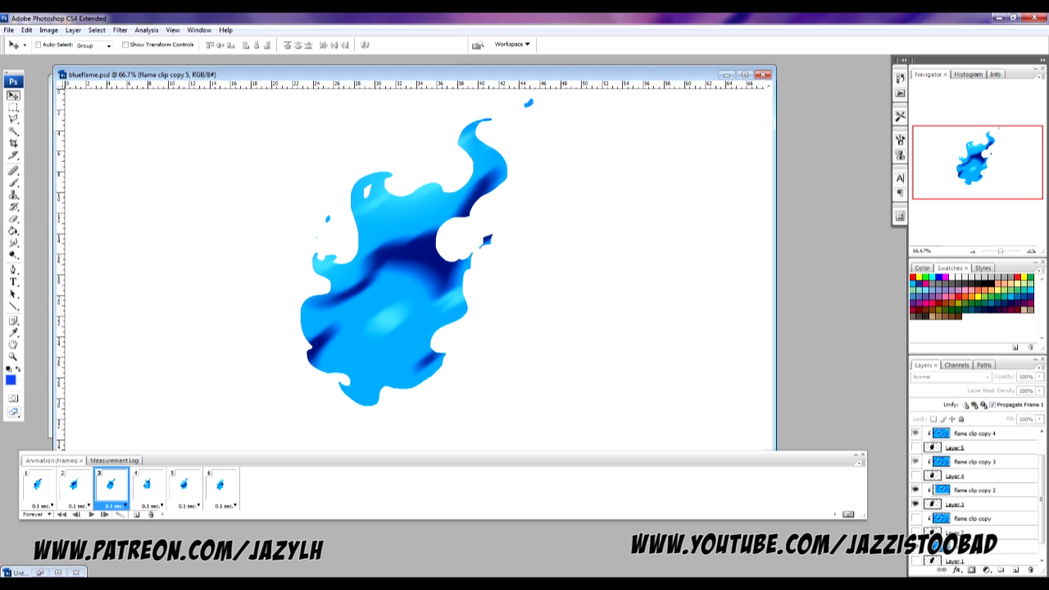
{"action": "left_click", "coordinate": [938, 490]}
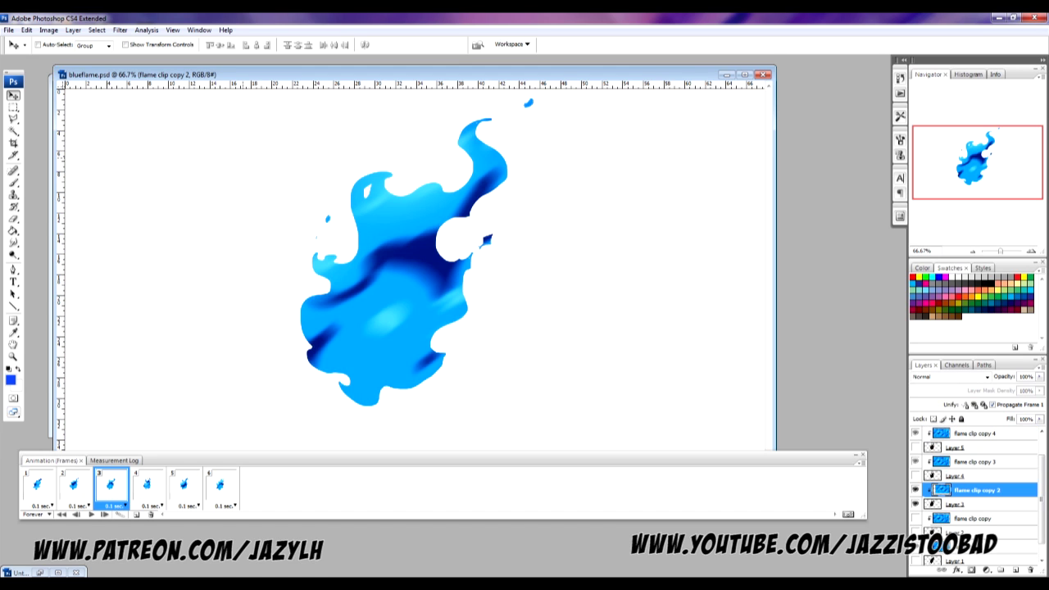
{"action": "left_click", "coordinate": [120, 29]}
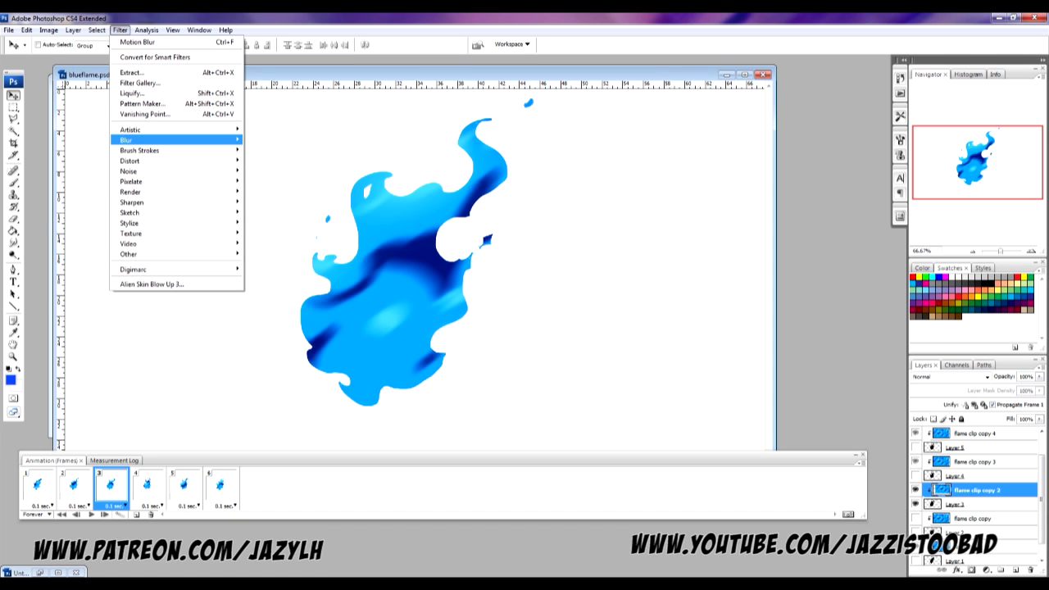
{"action": "mouse_move", "coordinate": [163, 140]}
{"action": "left_click", "coordinate": [270, 201]}
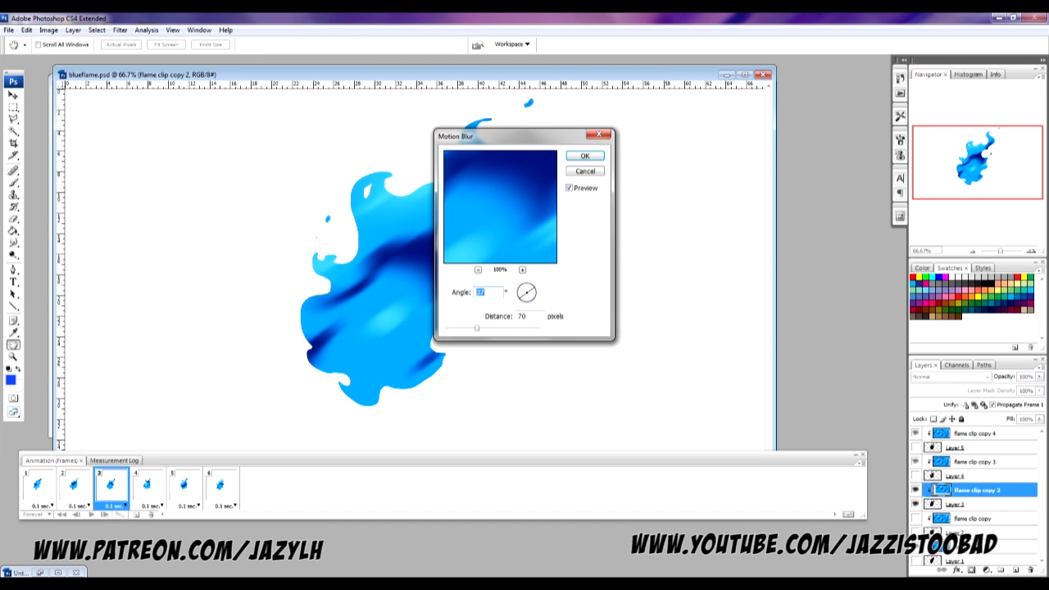
{"action": "left_click", "coordinate": [585, 156]}
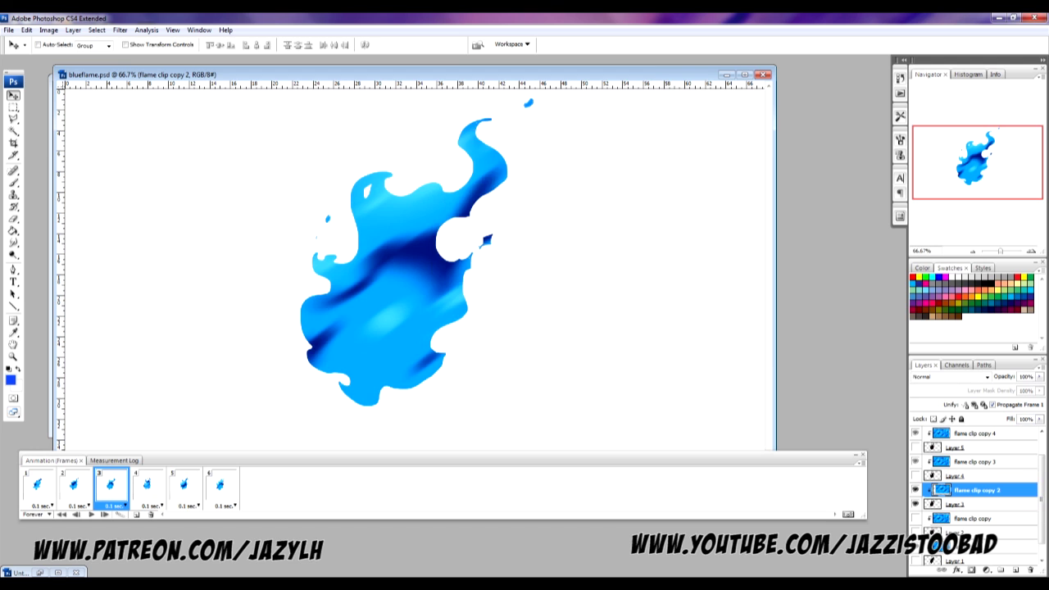
Step: In frame 5, reapply the last Motion Blur to the texture clipped to Layer 5 and play the animation from frame 1
{"action": "left_click", "coordinate": [184, 485]}
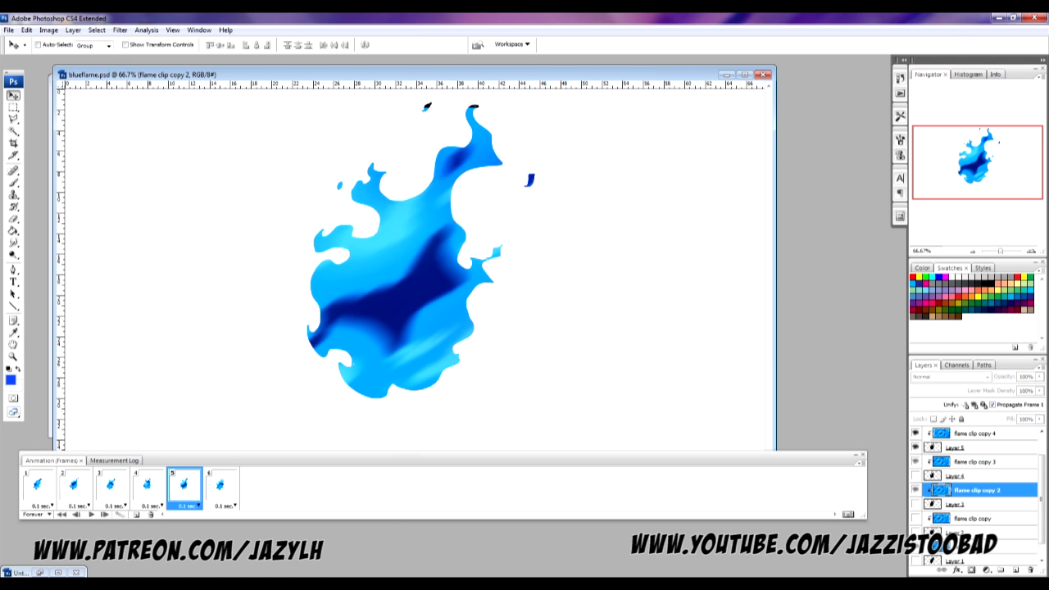
{"action": "scroll", "coordinate": [974, 497], "scroll_direction": "up", "scroll_amount": 1}
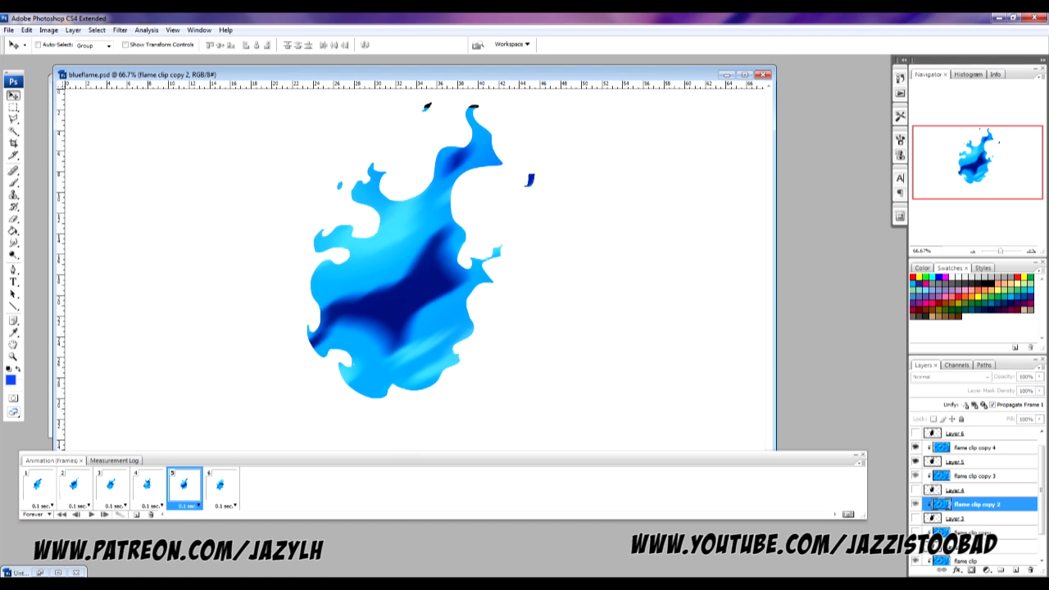
{"action": "left_click", "coordinate": [976, 448]}
{"action": "left_click", "coordinate": [119, 30]}
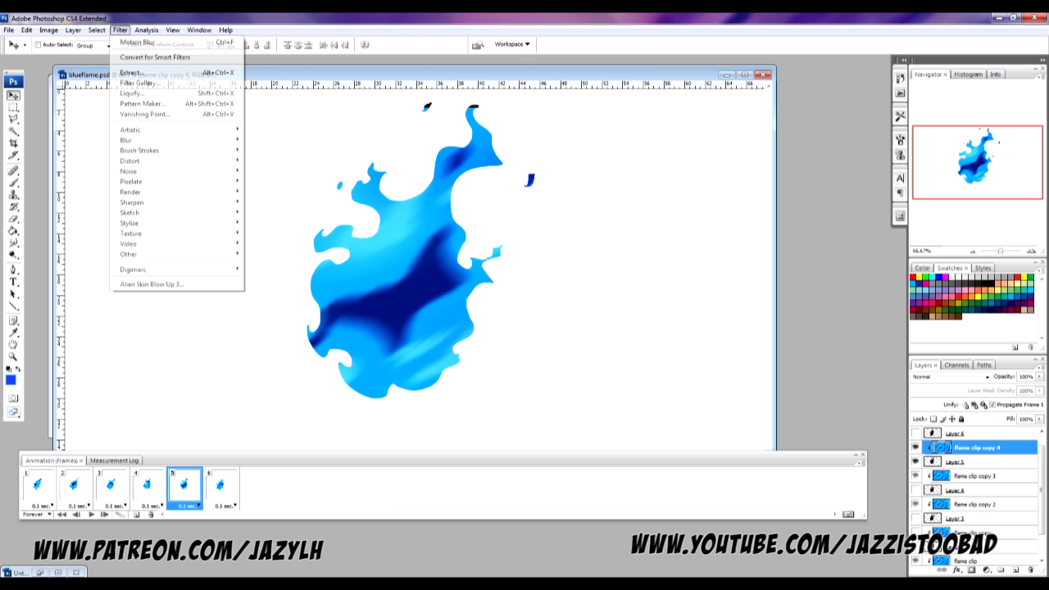
{"action": "left_click", "coordinate": [139, 41]}
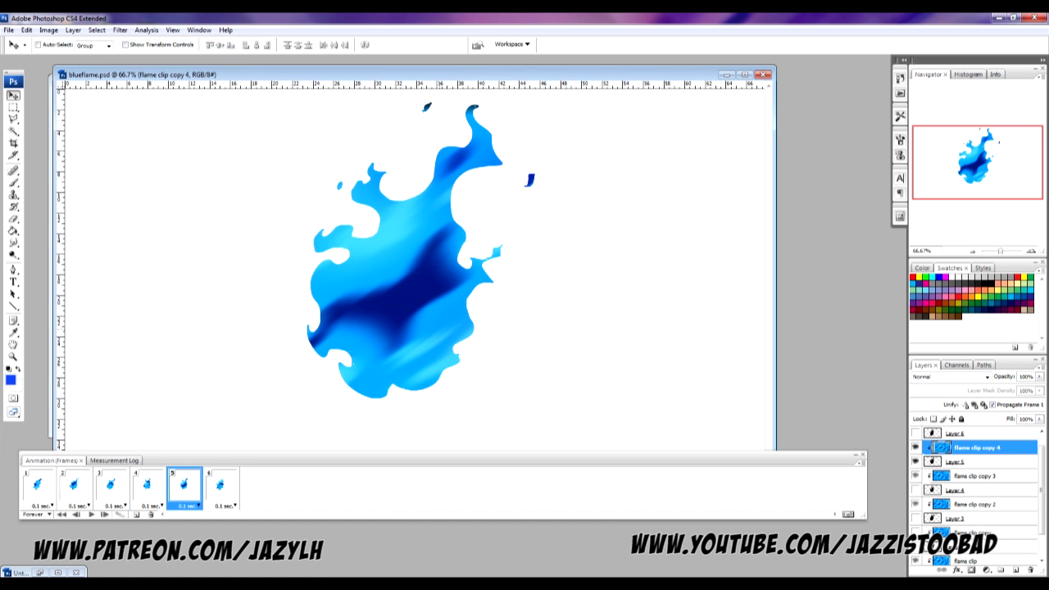
{"action": "left_click", "coordinate": [37, 485]}
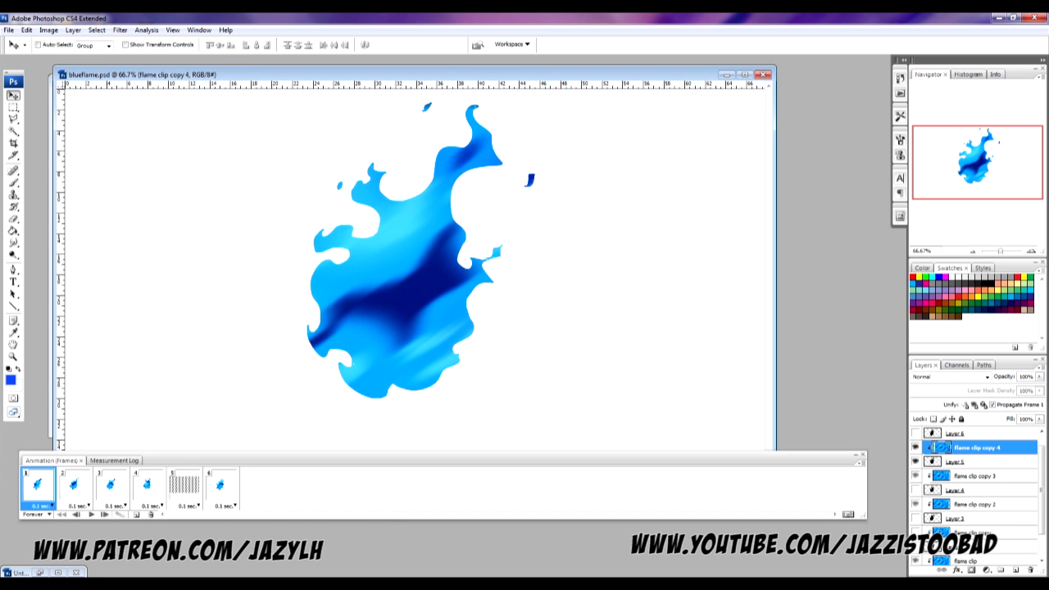
{"action": "left_click", "coordinate": [91, 515]}
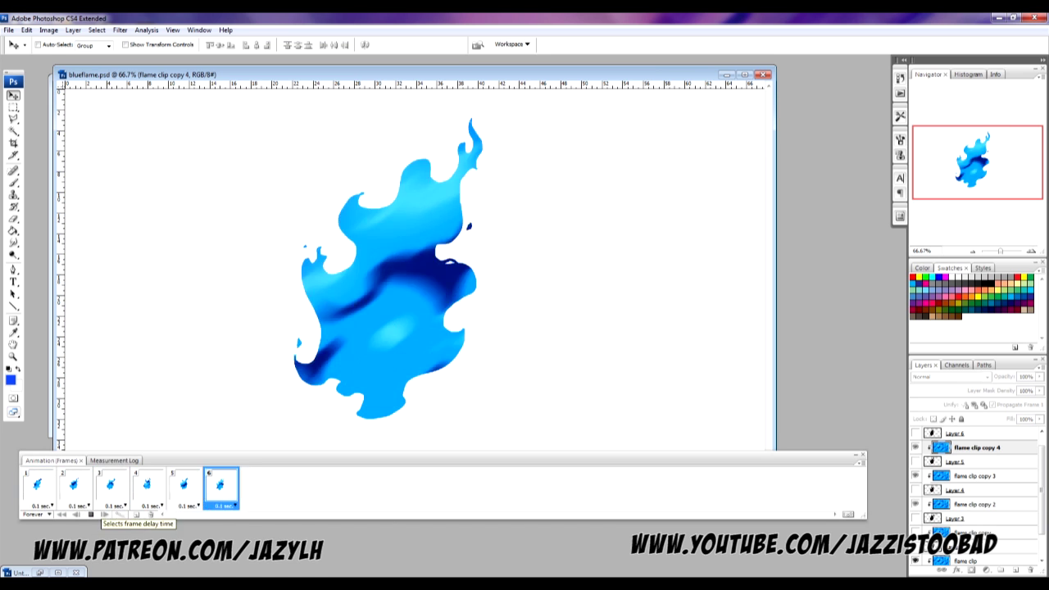
Step: Stop the preview and, in frame 4, shift the texture clipped to Layer 4 so the dark patch covers the flame's left edge
{"action": "left_click", "coordinate": [91, 515]}
{"action": "left_click", "coordinate": [148, 486]}
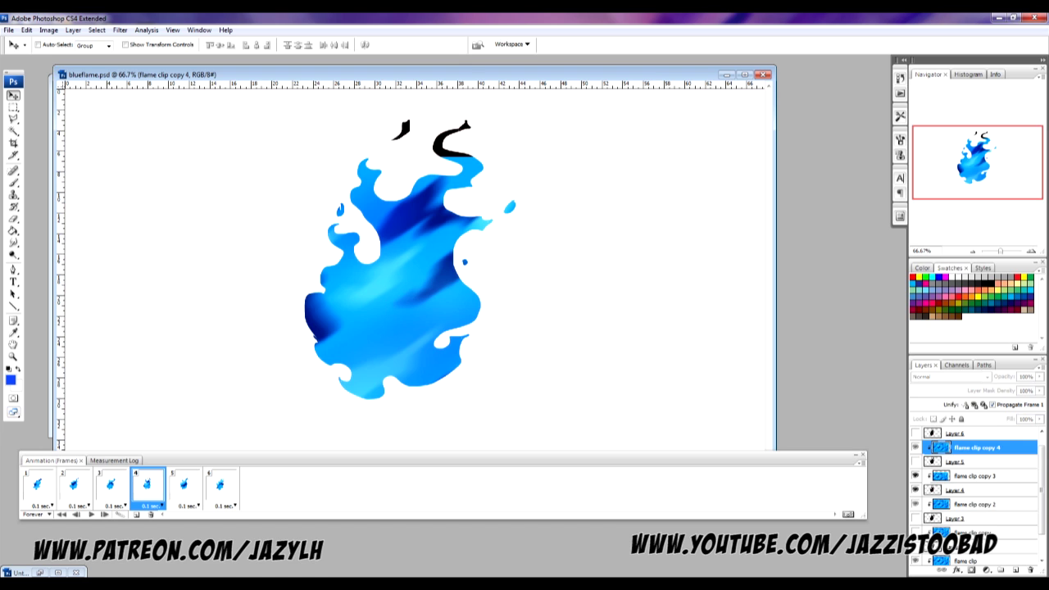
{"action": "scroll", "coordinate": [975, 496], "scroll_direction": "up", "scroll_amount": 1}
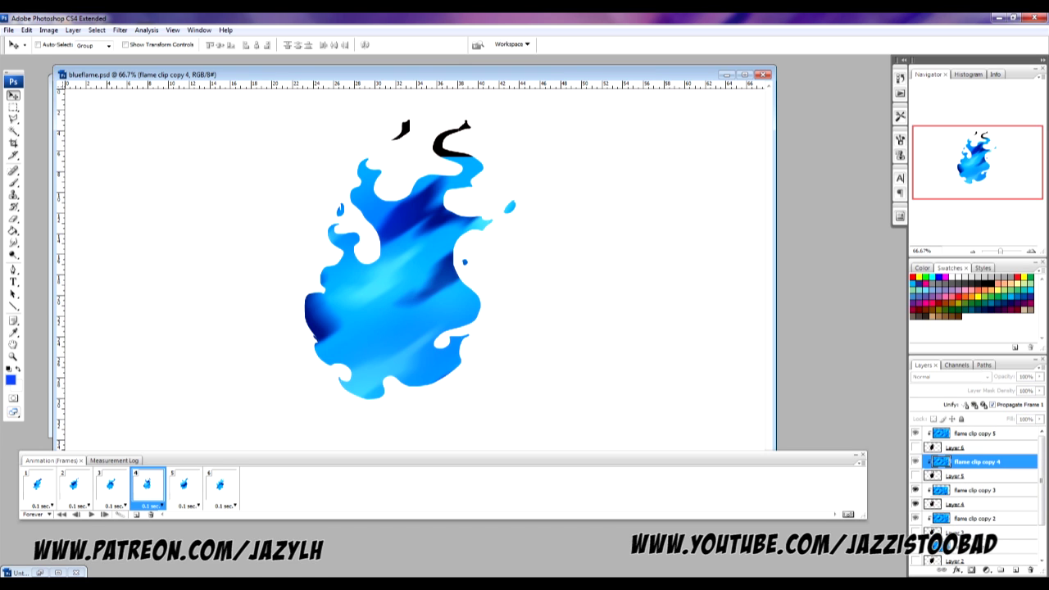
{"action": "scroll", "coordinate": [975, 492], "scroll_direction": "down", "scroll_amount": 3}
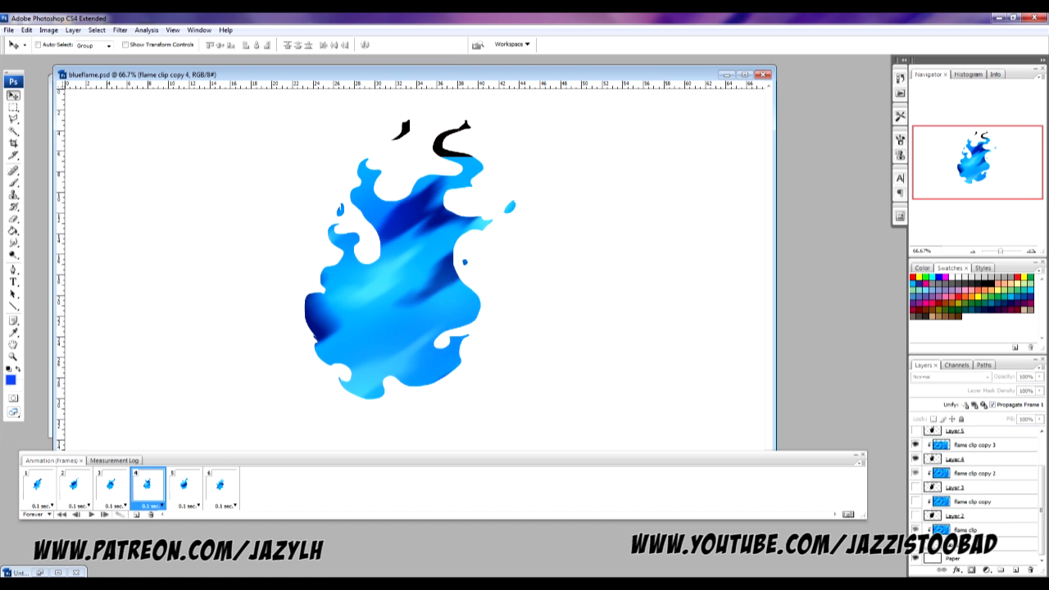
{"action": "scroll", "coordinate": [975, 491], "scroll_direction": "up", "scroll_amount": 2}
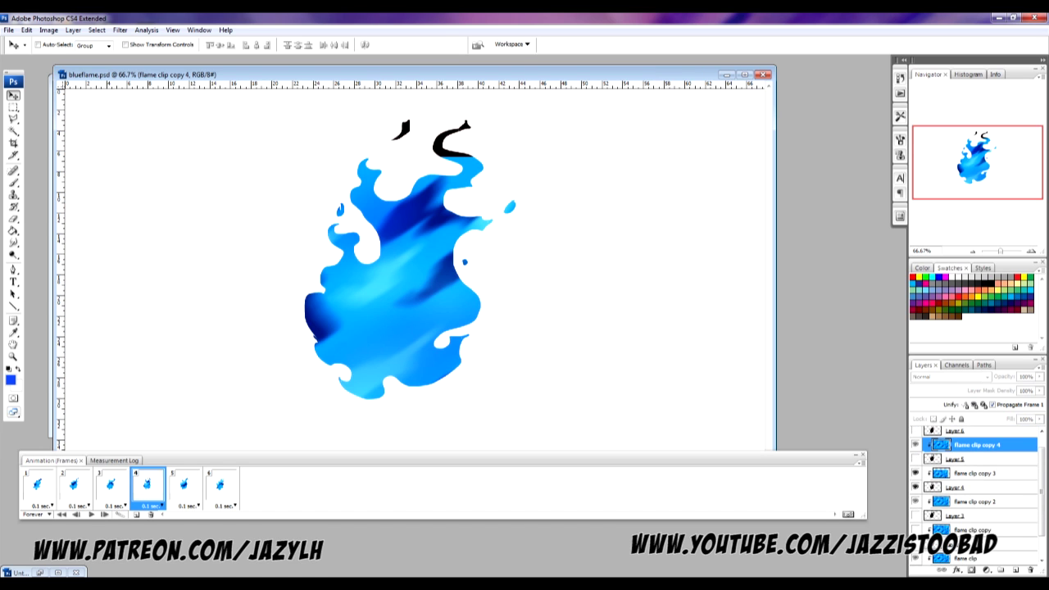
{"action": "left_click", "coordinate": [938, 473]}
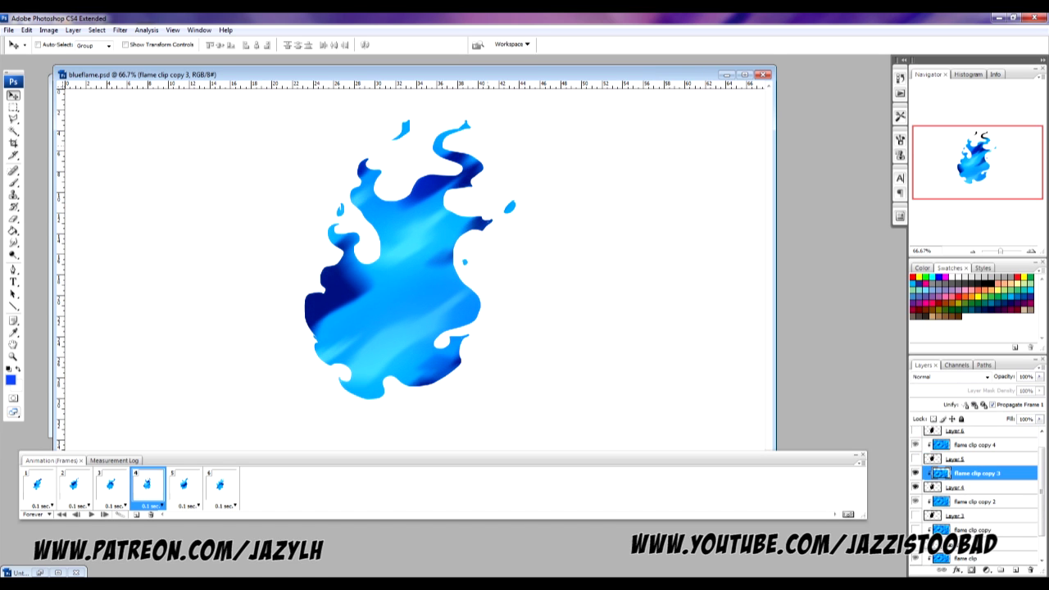
{"action": "left_click_drag", "start_coordinate": [402, 266], "coordinate": [411, 254]}
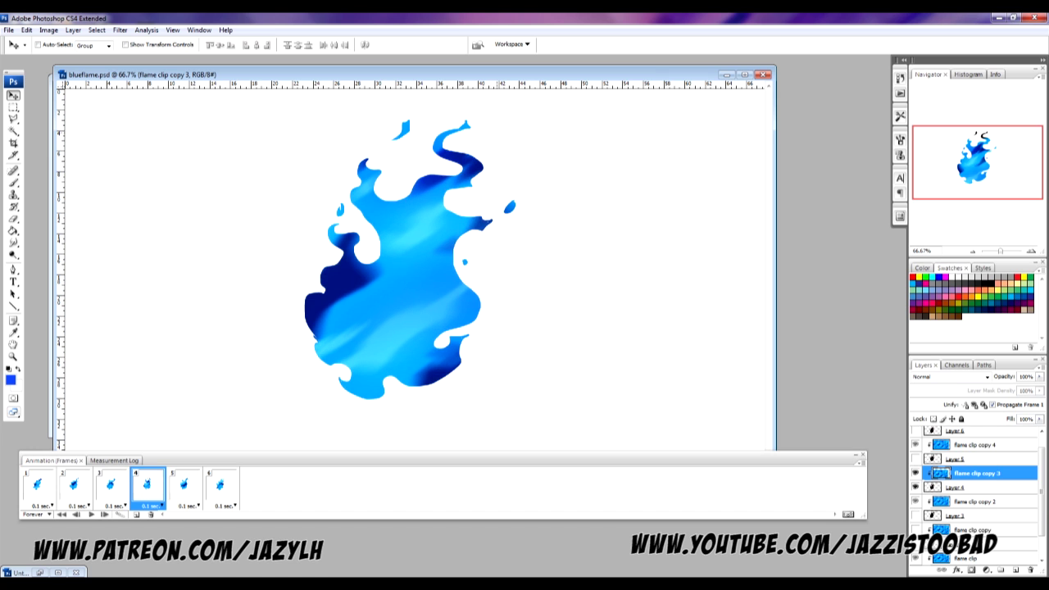
Step: Preview the animation and compare how the texture's dark patch moves through frames 2 to 6
{"action": "key", "text": "space"}
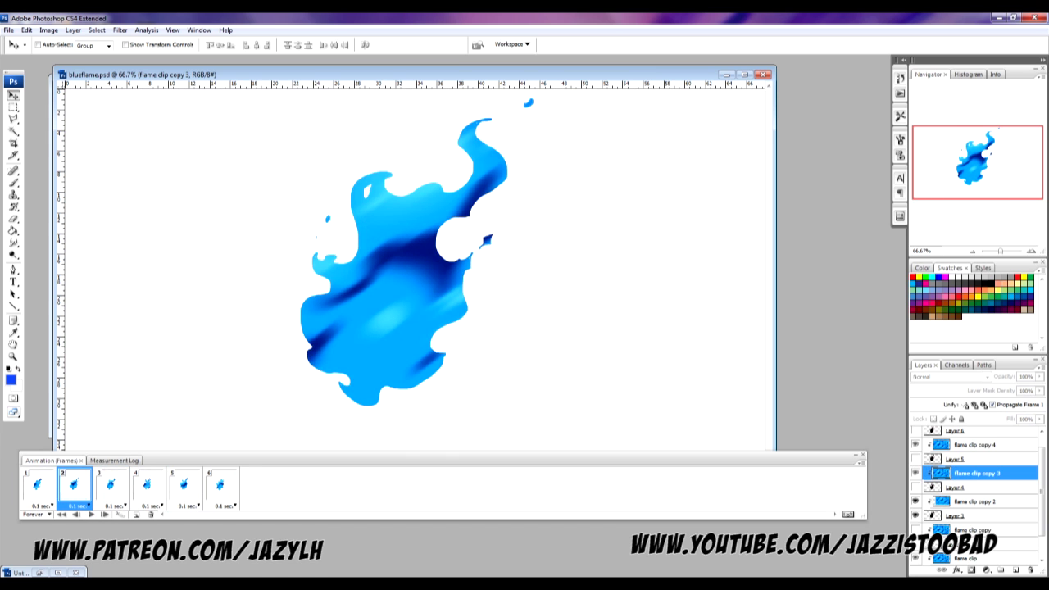
{"action": "key", "text": "space"}
{"action": "left_click", "coordinate": [74, 485]}
{"action": "left_click", "coordinate": [111, 485]}
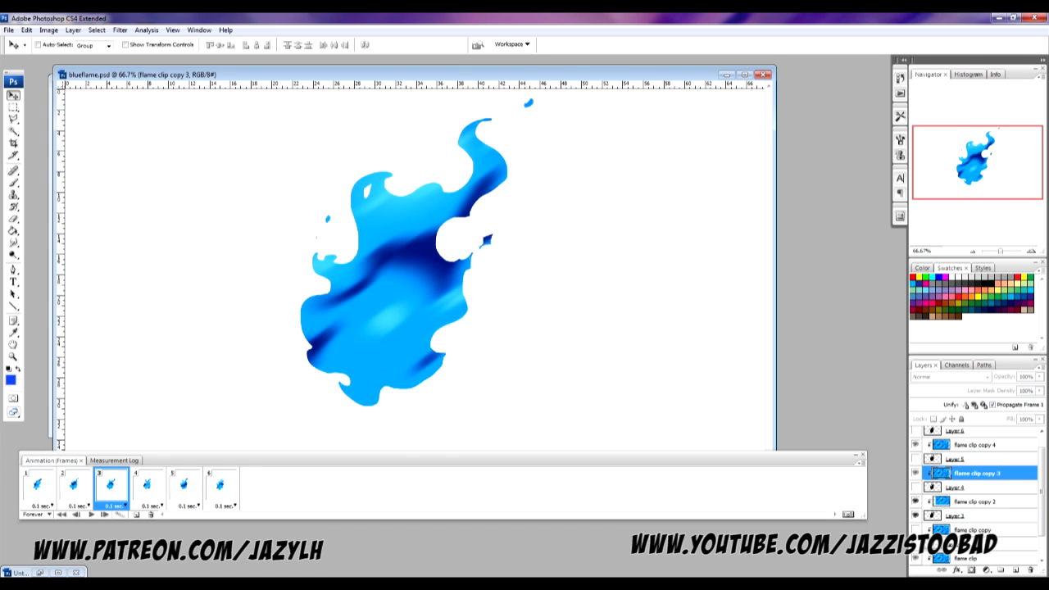
{"action": "left_click", "coordinate": [148, 485]}
{"action": "left_click", "coordinate": [184, 485]}
{"action": "left_click", "coordinate": [220, 485]}
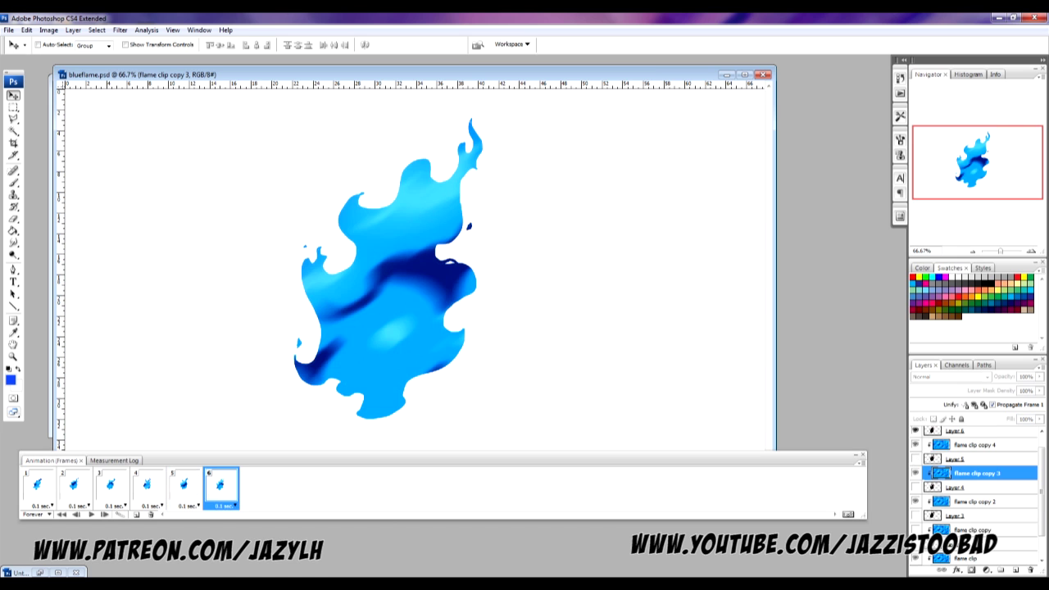
{"action": "left_click", "coordinate": [91, 514]}
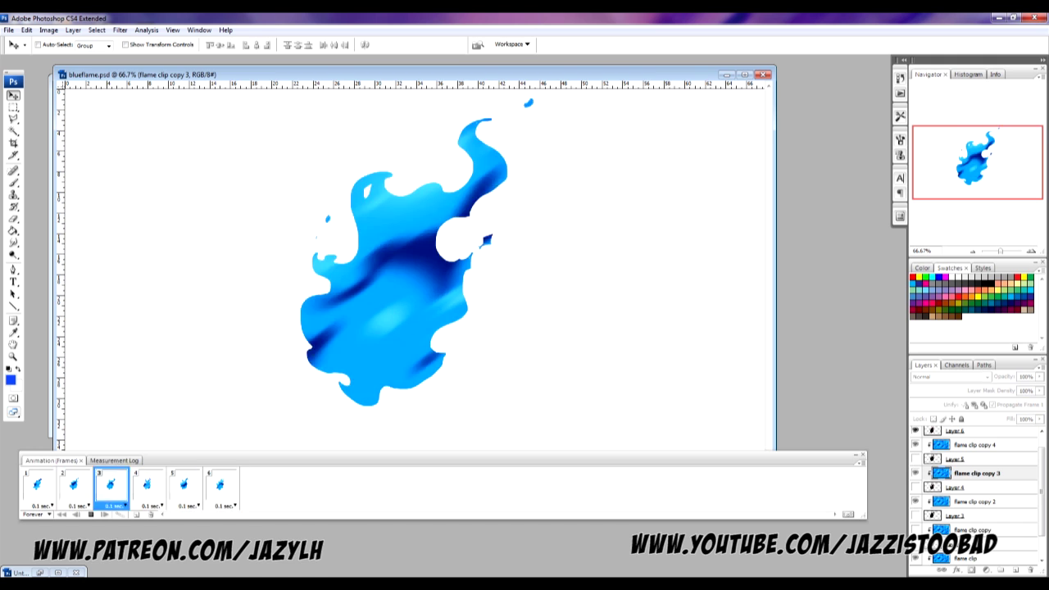
{"action": "left_click", "coordinate": [91, 514]}
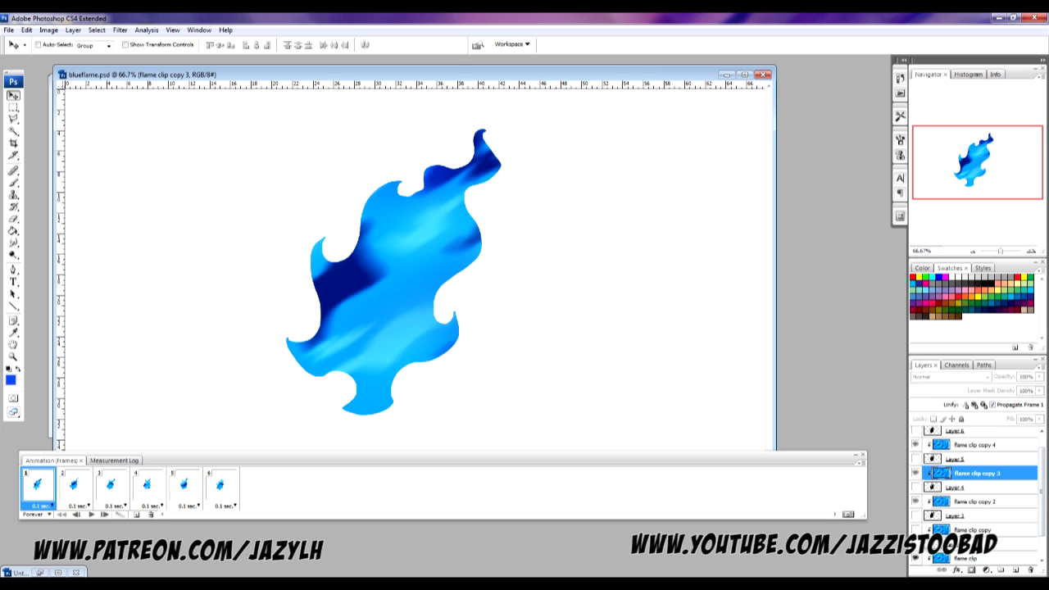
Step: In frame 1, apply a Gaussian Blur with a radius of 1.9 pixels to the flame shape on Layer 1
{"action": "scroll", "coordinate": [975, 492], "scroll_direction": "down", "scroll_amount": 1}
{"action": "left_click", "coordinate": [974, 544]}
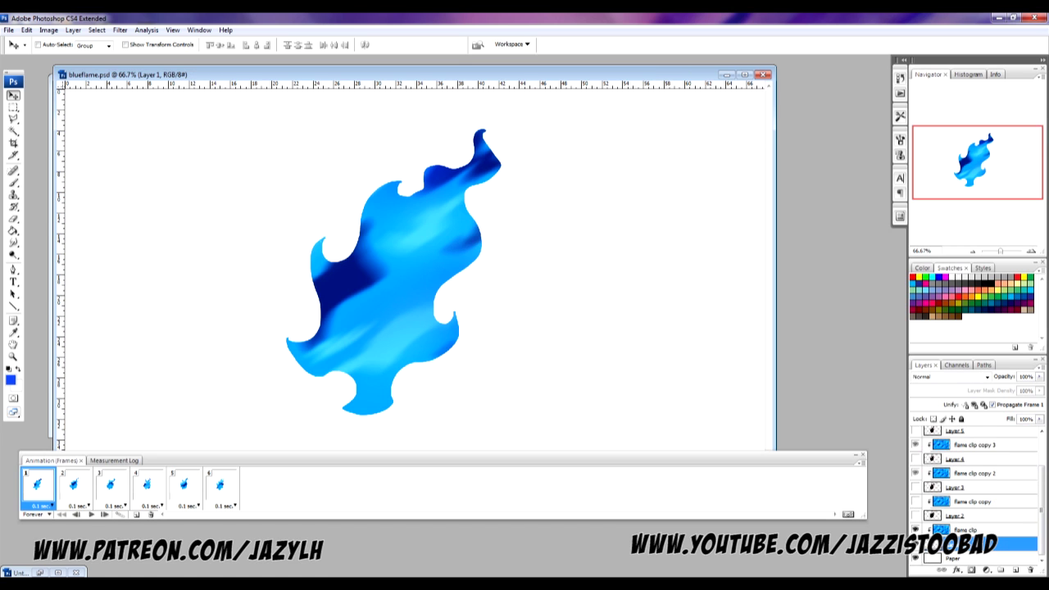
{"action": "left_click", "coordinate": [119, 29]}
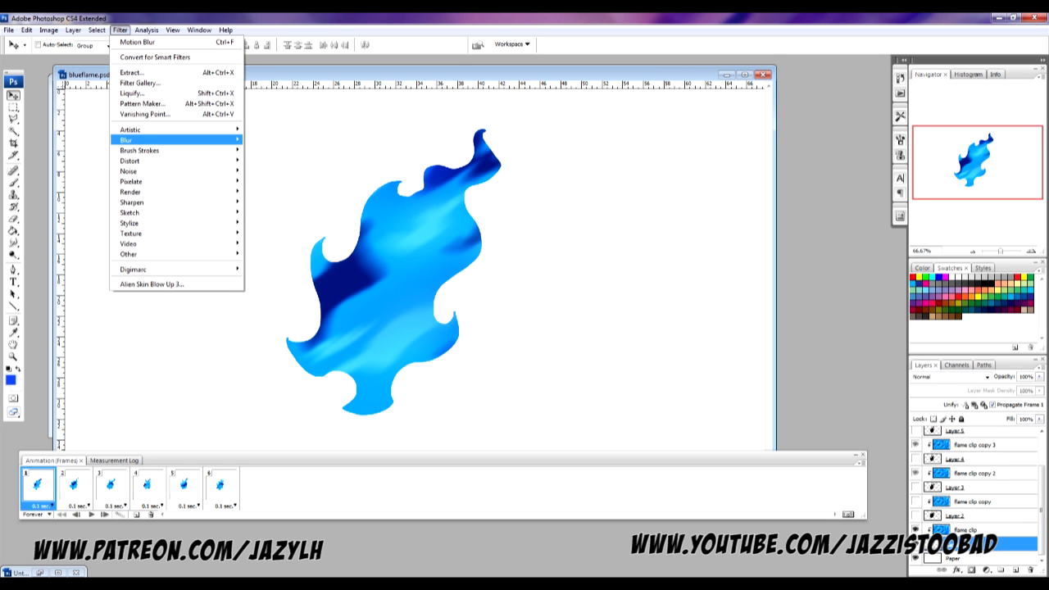
{"action": "mouse_move", "coordinate": [176, 140]}
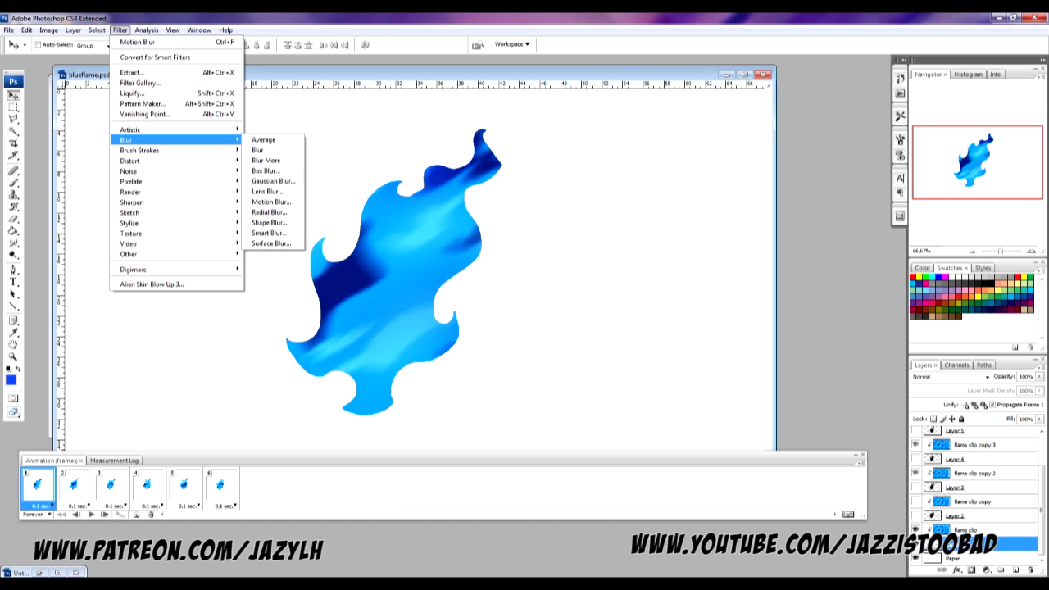
{"action": "key", "text": "Escape"}
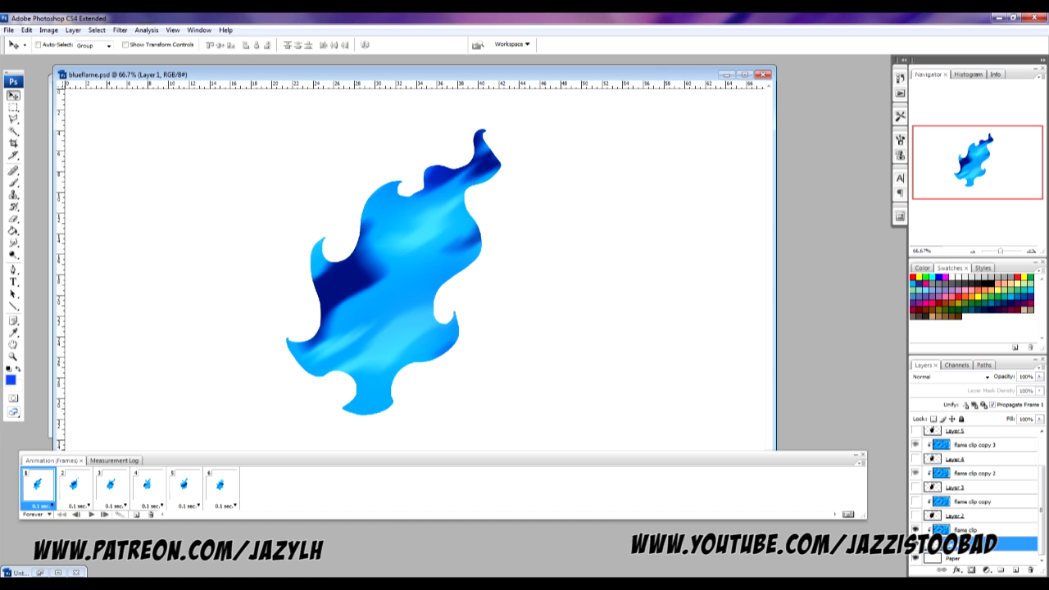
{"action": "left_click", "coordinate": [120, 29]}
{"action": "mouse_move", "coordinate": [127, 140]}
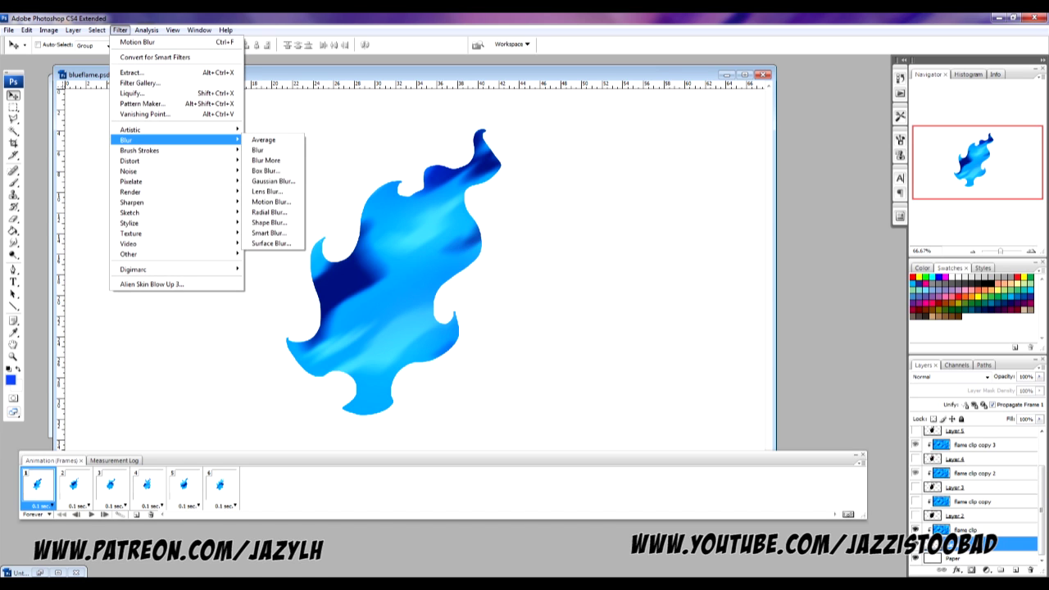
{"action": "left_click", "coordinate": [273, 180]}
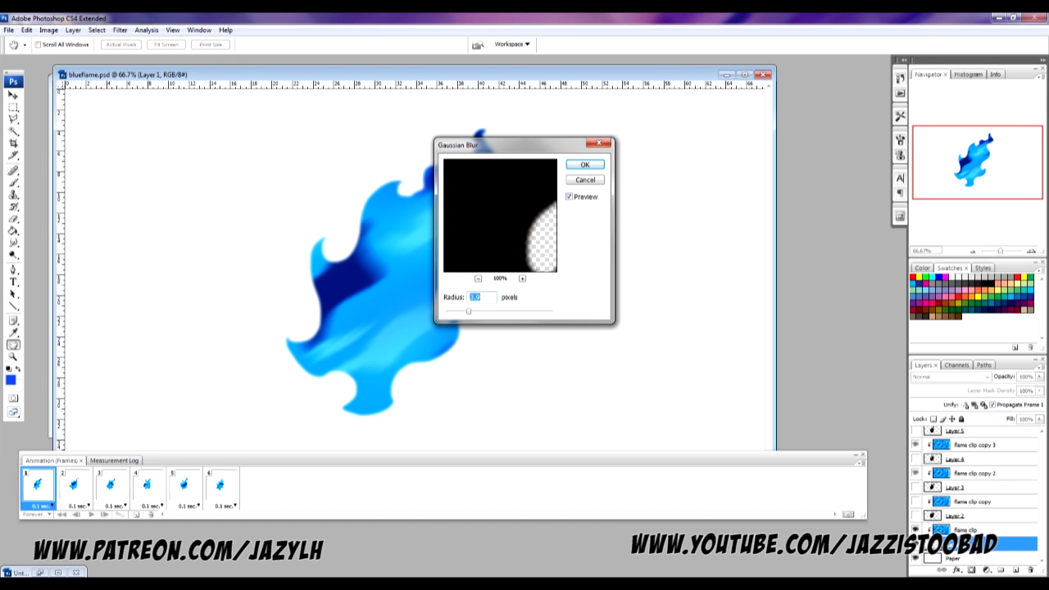
{"action": "left_click_drag", "start_coordinate": [469, 311], "coordinate": [456, 312]}
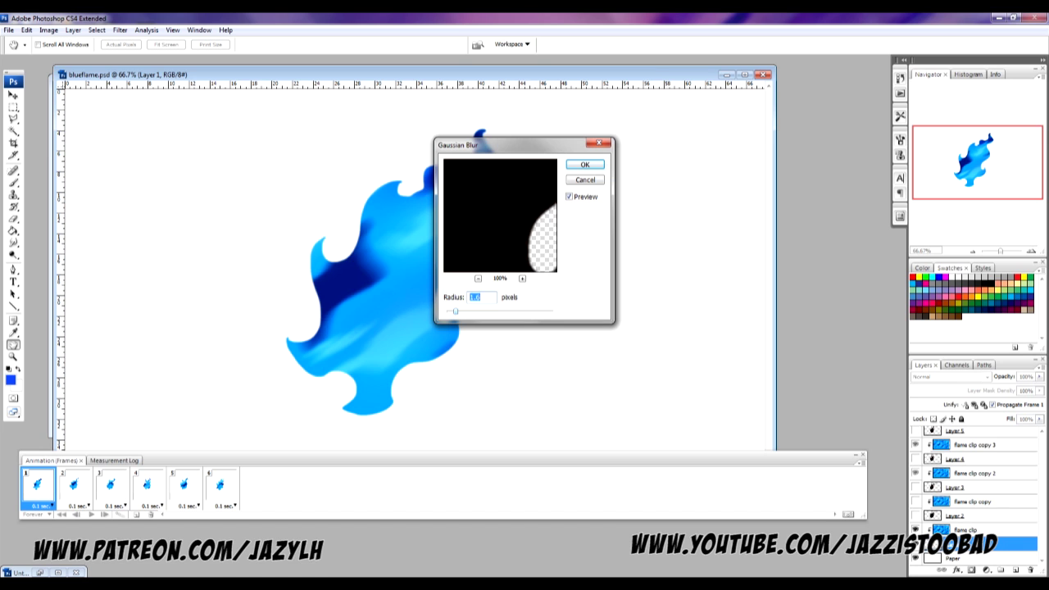
{"action": "type", "text": "1.9"}
{"action": "key", "text": "Tab"}
{"action": "left_click", "coordinate": [584, 164]}
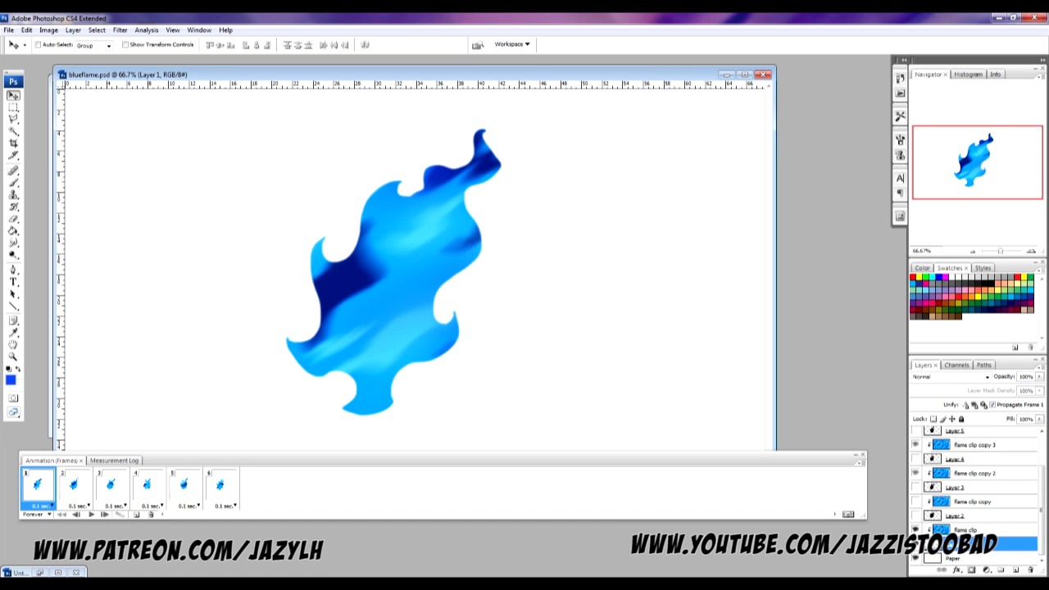
Step: In frame 2, reapply the last Gaussian Blur to the texture clipped to Layer 2
{"action": "left_click", "coordinate": [74, 485]}
{"action": "left_click", "coordinate": [120, 31]}
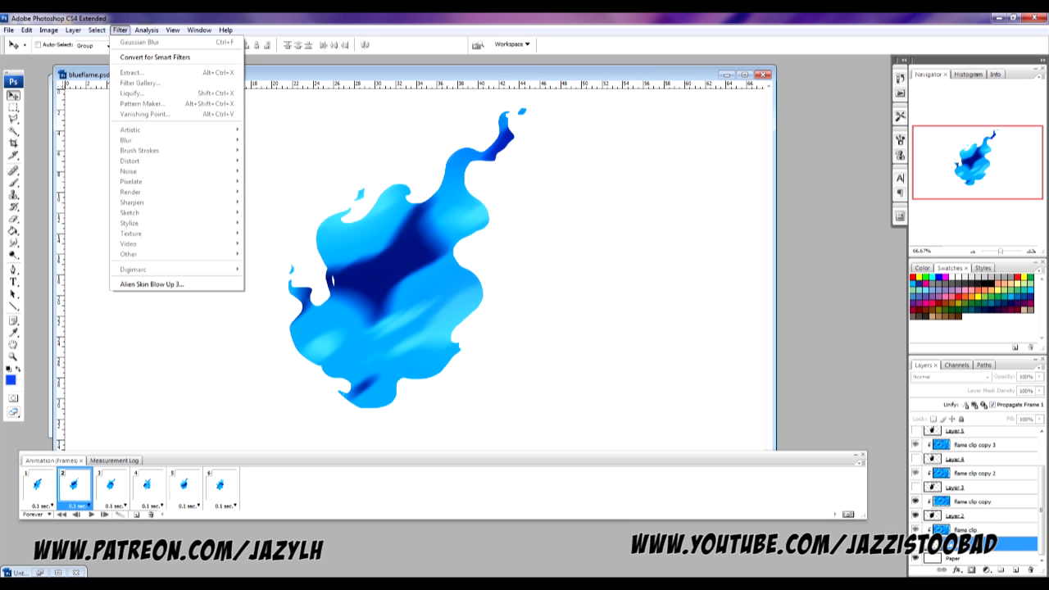
{"action": "left_click", "coordinate": [942, 501]}
{"action": "left_click", "coordinate": [121, 30]}
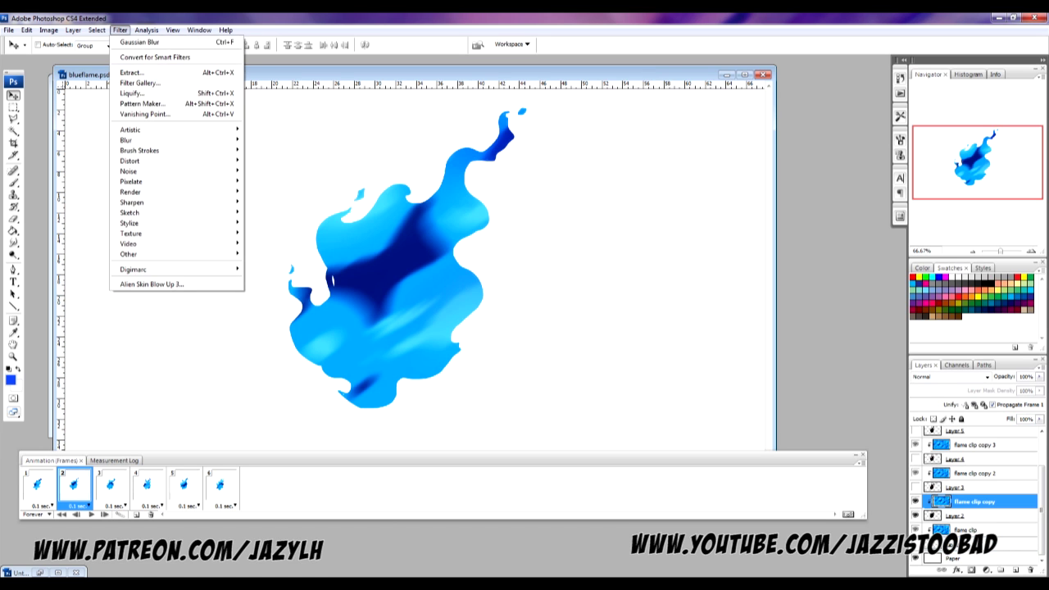
{"action": "left_click", "coordinate": [139, 42]}
Step: In frame 3, reapply the last Gaussian Blur to the flame shape on Layer 3
{"action": "left_click", "coordinate": [111, 485]}
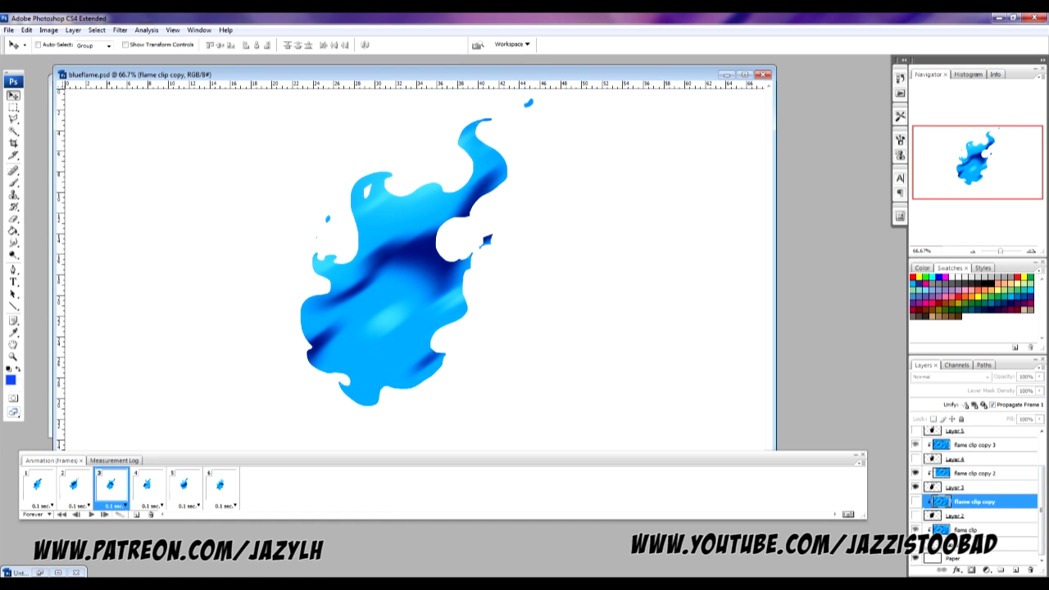
{"action": "left_click", "coordinate": [975, 473]}
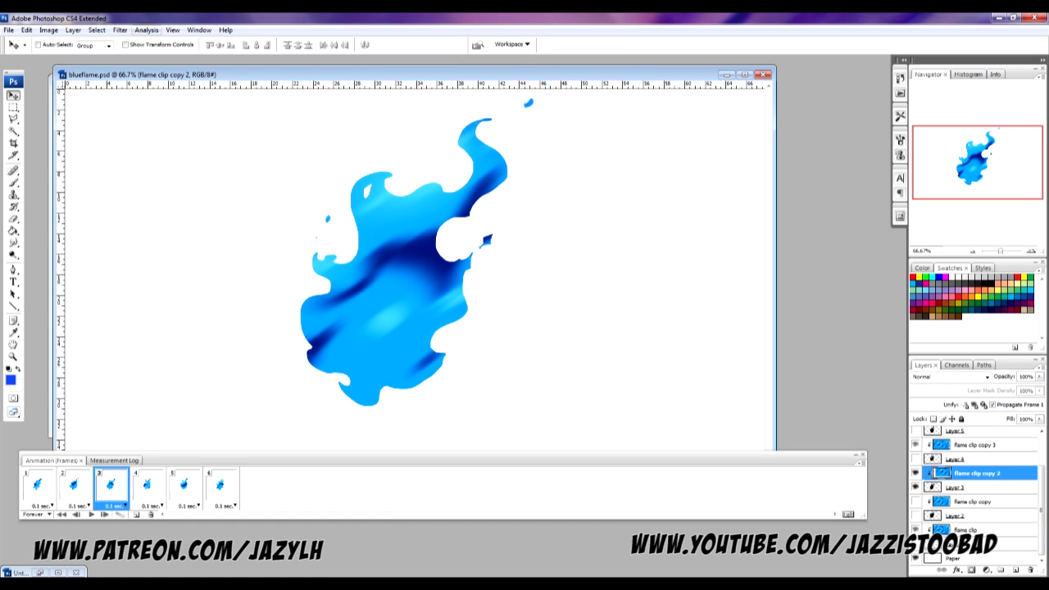
{"action": "left_click", "coordinate": [955, 486]}
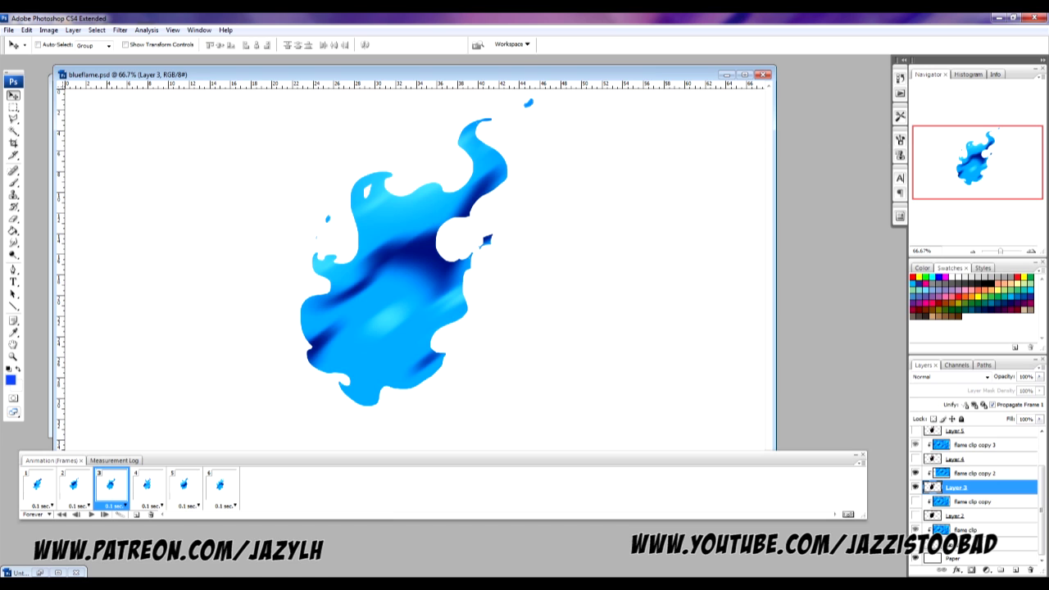
{"action": "left_click", "coordinate": [119, 30]}
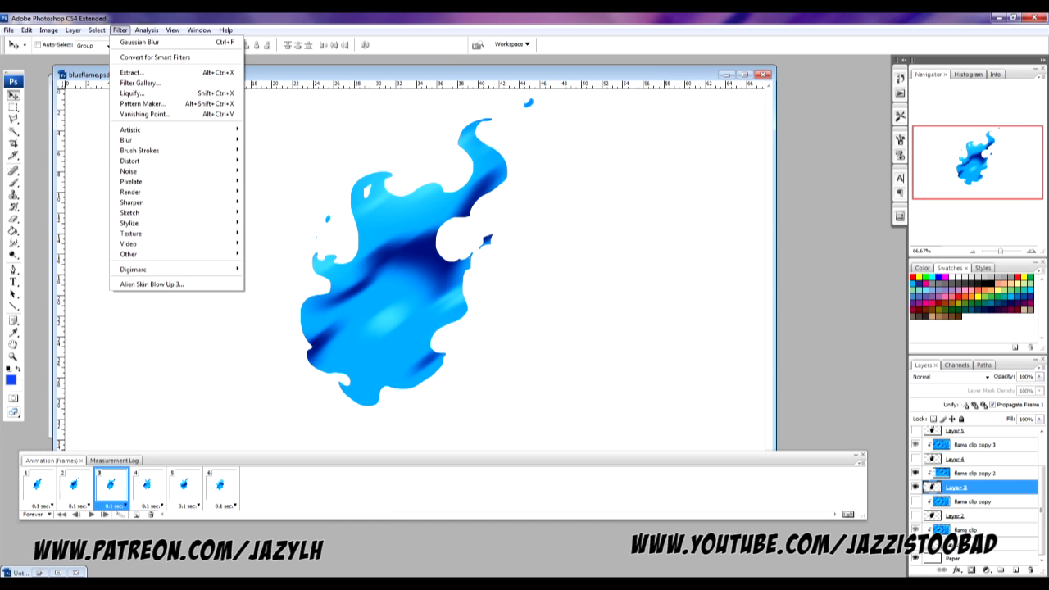
{"action": "left_click", "coordinate": [139, 42]}
Step: In frame 4, reapply the last Gaussian Blur to the flame shape on Layer 4
{"action": "left_click", "coordinate": [148, 485]}
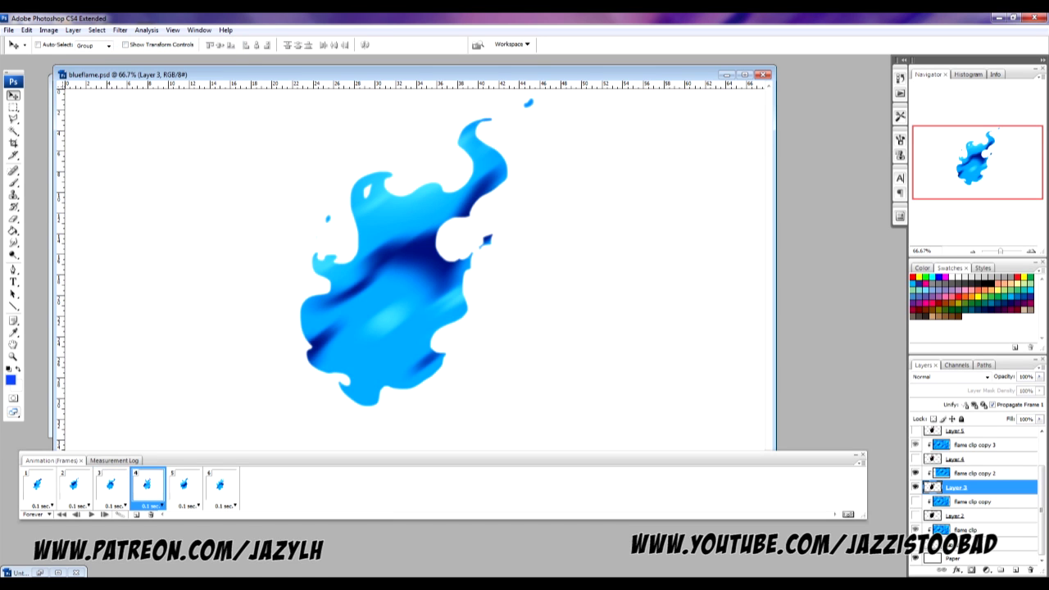
{"action": "left_click", "coordinate": [955, 458]}
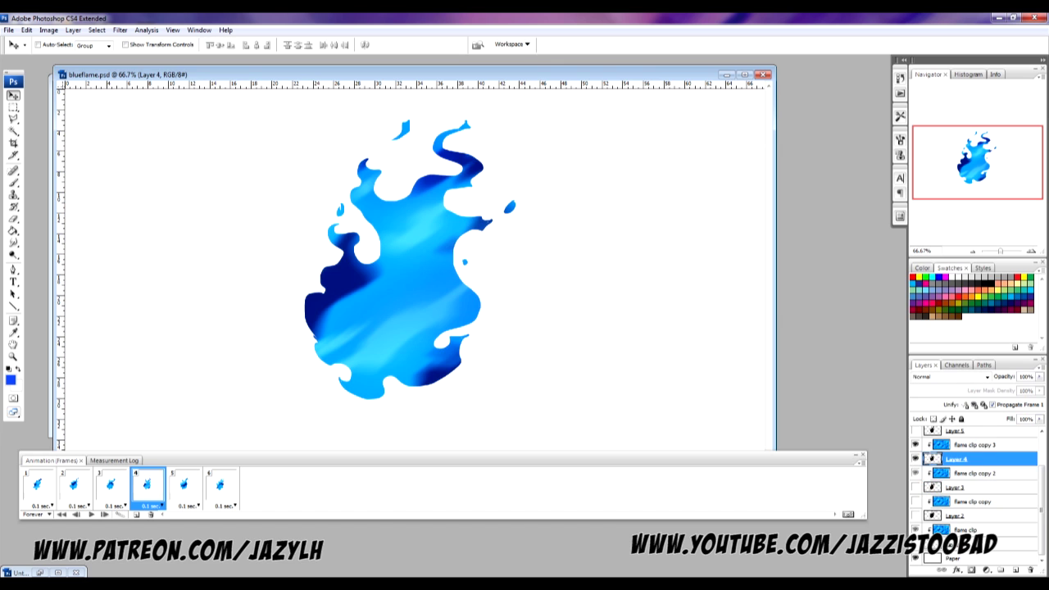
{"action": "left_click", "coordinate": [120, 31]}
{"action": "left_click", "coordinate": [139, 42]}
Step: In frame 5, reapply the last Gaussian Blur to the flame shape on Layer 5
{"action": "left_click", "coordinate": [184, 485]}
{"action": "scroll", "coordinate": [975, 483], "scroll_direction": "up", "scroll_amount": 1}
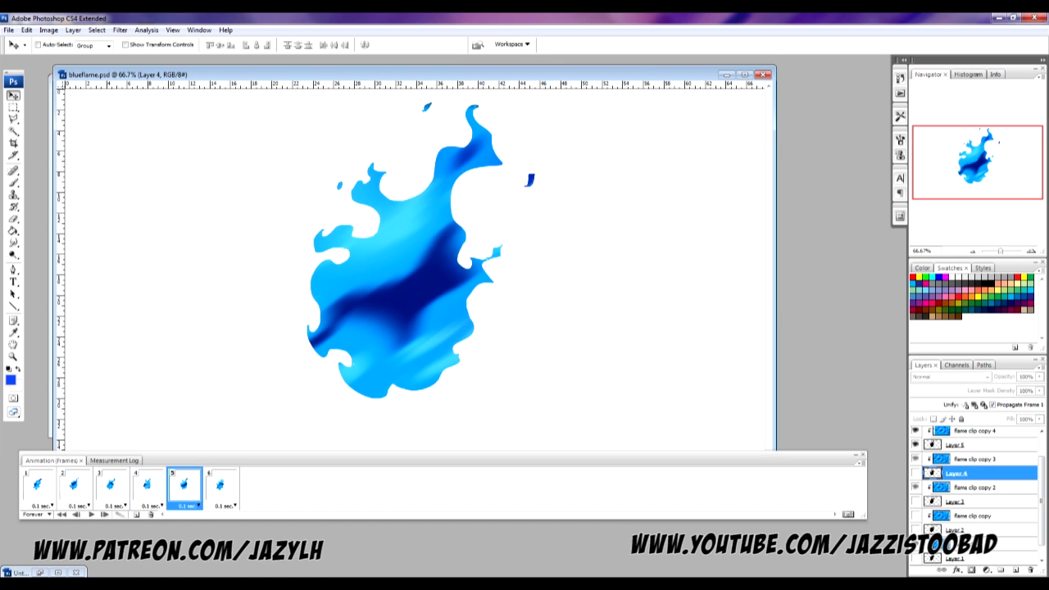
{"action": "left_click", "coordinate": [955, 444]}
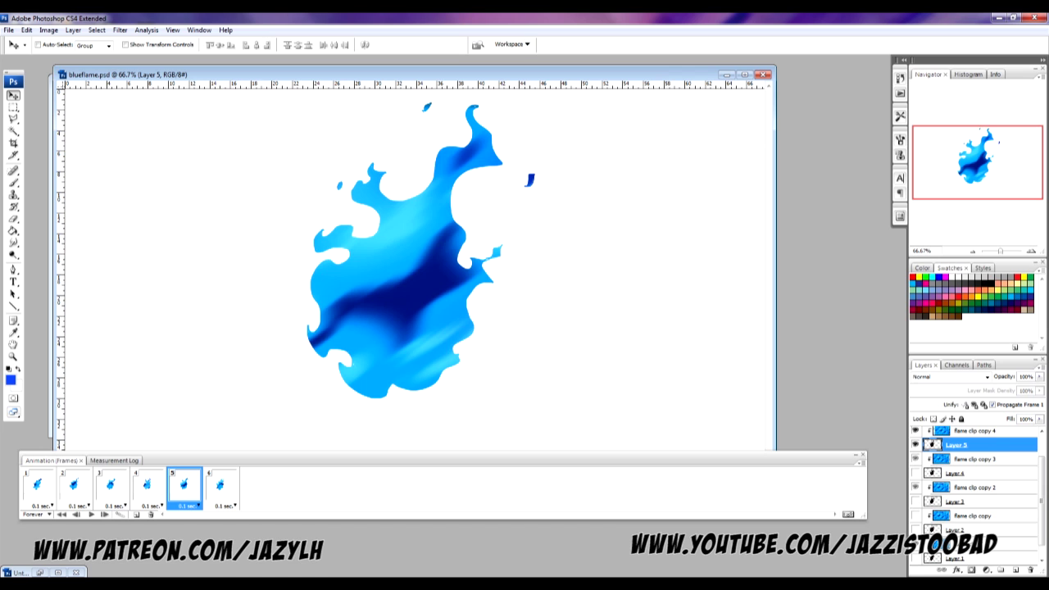
{"action": "left_click", "coordinate": [120, 29]}
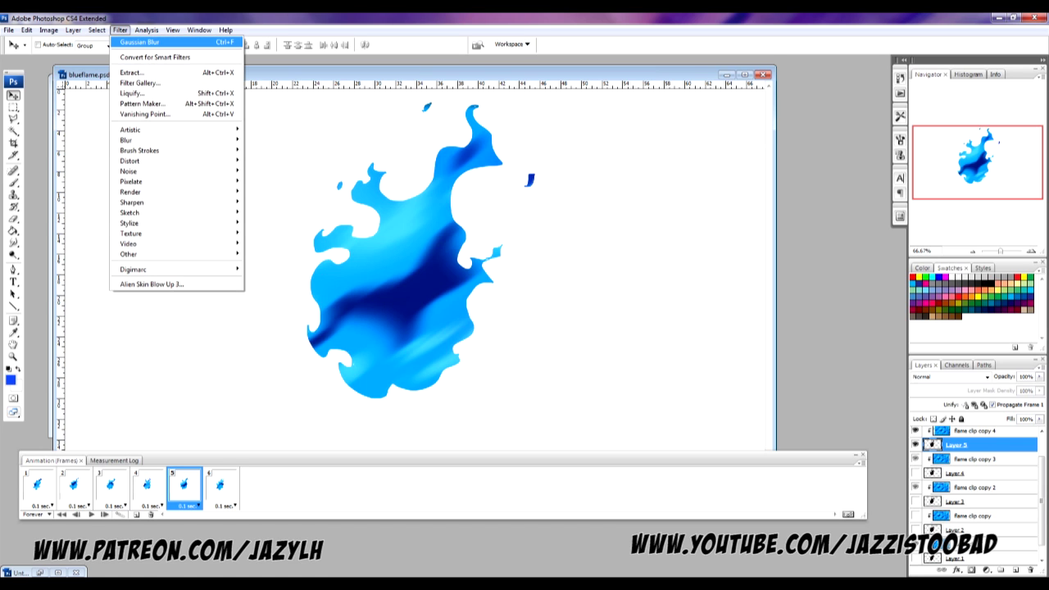
{"action": "left_click", "coordinate": [139, 42]}
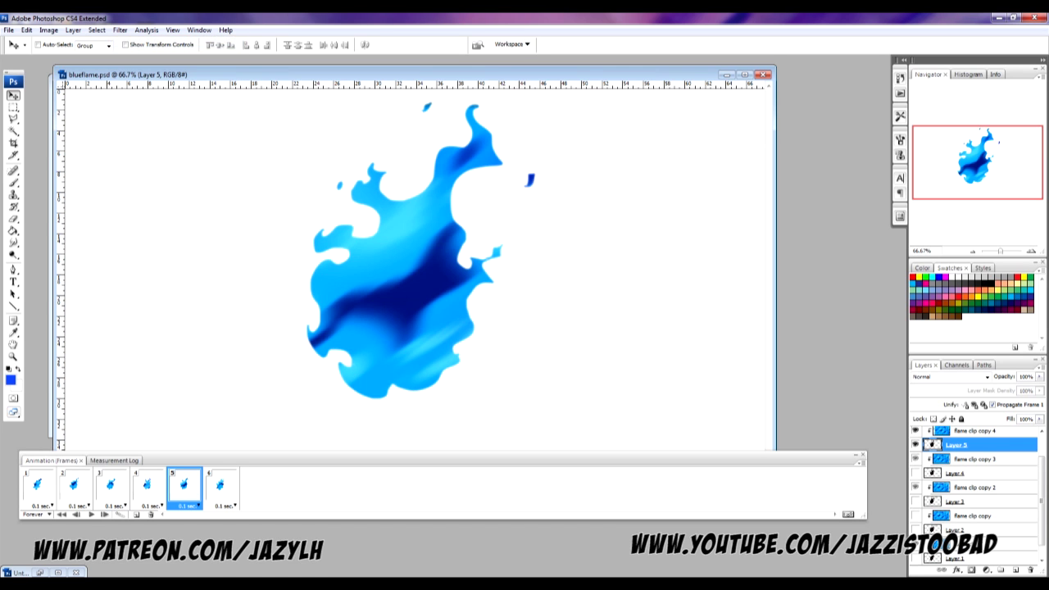
Step: In frame 6, reapply the last Gaussian Blur to the flame shape on Layer 6 and play the animation from frame 1
{"action": "key", "text": "space"}
{"action": "scroll", "coordinate": [974, 496], "scroll_direction": "up", "scroll_amount": 2}
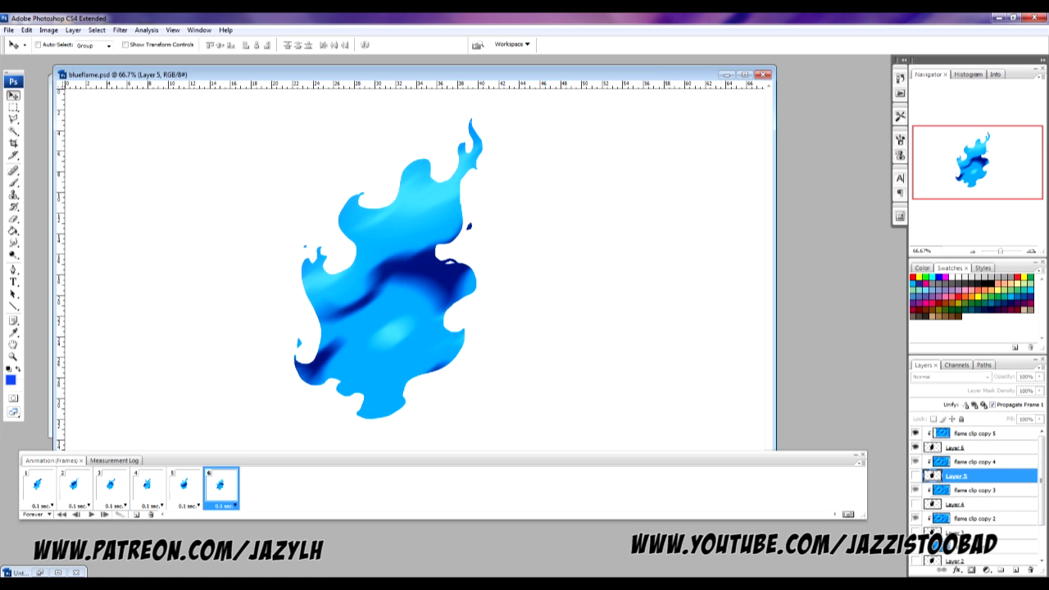
{"action": "left_click", "coordinate": [967, 447]}
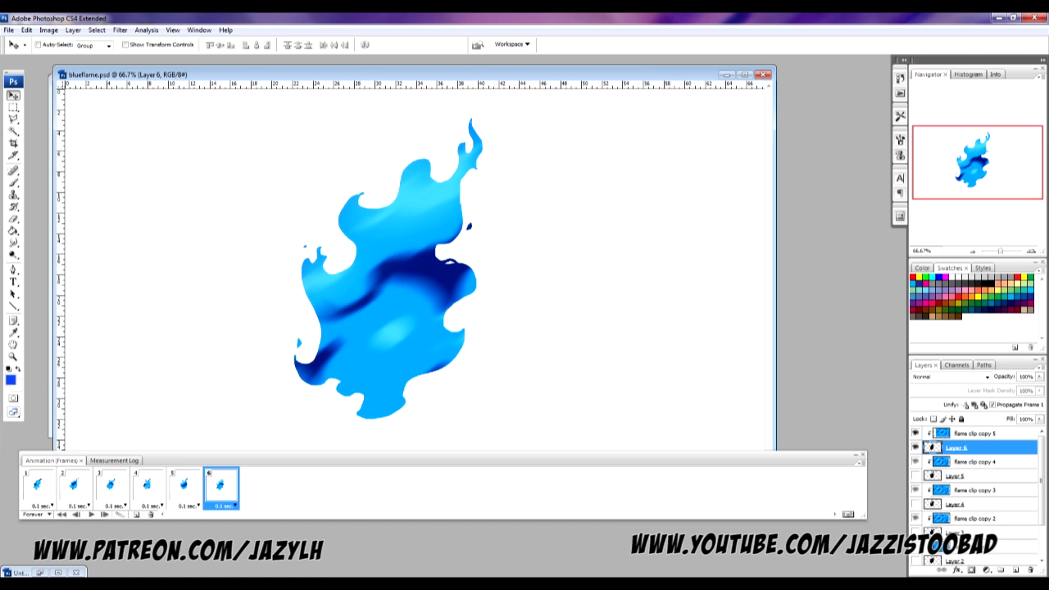
{"action": "left_click", "coordinate": [119, 31]}
{"action": "left_click", "coordinate": [145, 41]}
{"action": "left_click", "coordinate": [39, 485]}
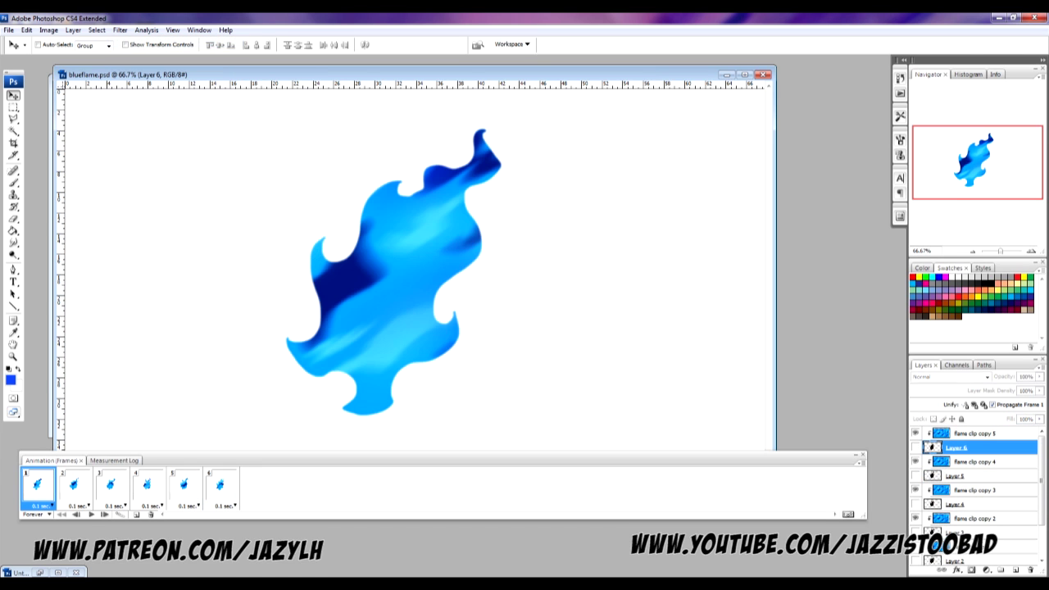
{"action": "left_click", "coordinate": [91, 514]}
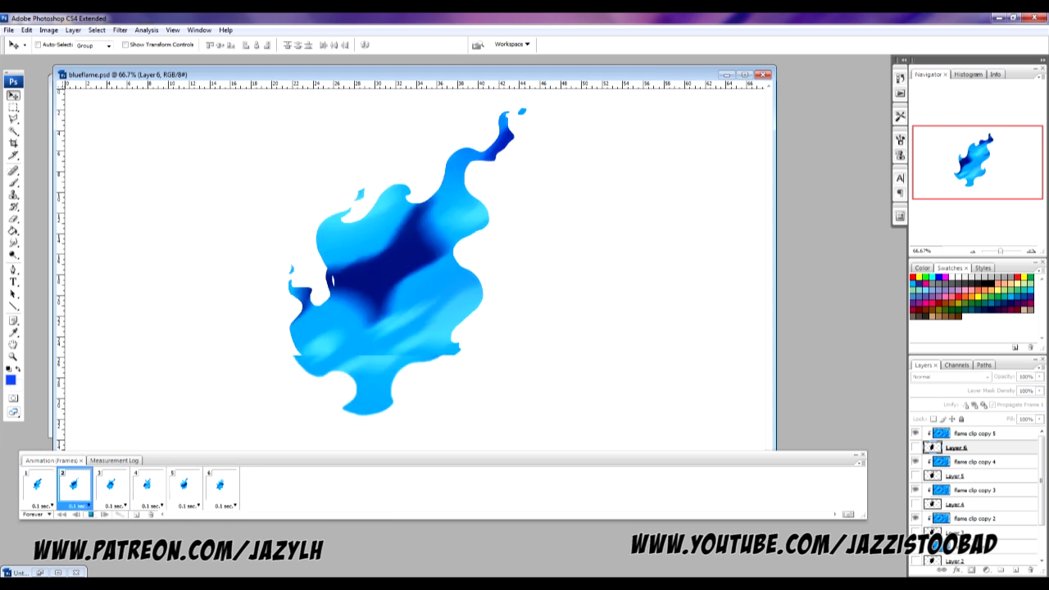
Step: Stop the playback and duplicate the full six-frame sequence repeatedly until the animation has 30 frames
{"action": "key", "text": "space"}
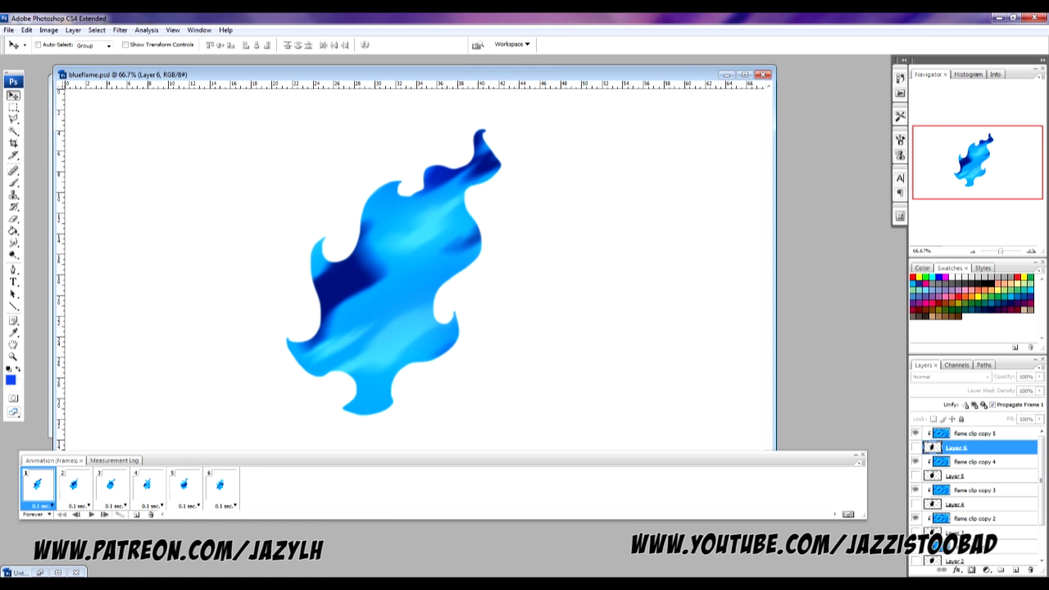
{"action": "left_click", "coordinate": [220, 485], "text": "shift"}
{"action": "left_click", "coordinate": [137, 515]}
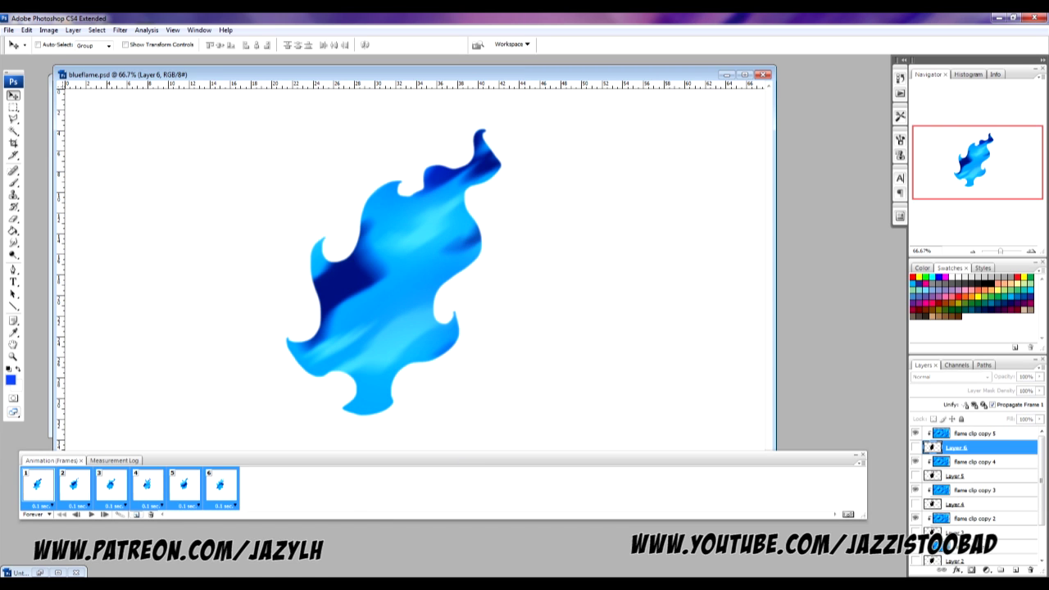
{"action": "left_click", "coordinate": [137, 515]}
{"action": "left_click", "coordinate": [137, 514]}
{"action": "left_click", "coordinate": [137, 514]}
{"action": "left_click", "coordinate": [136, 515]}
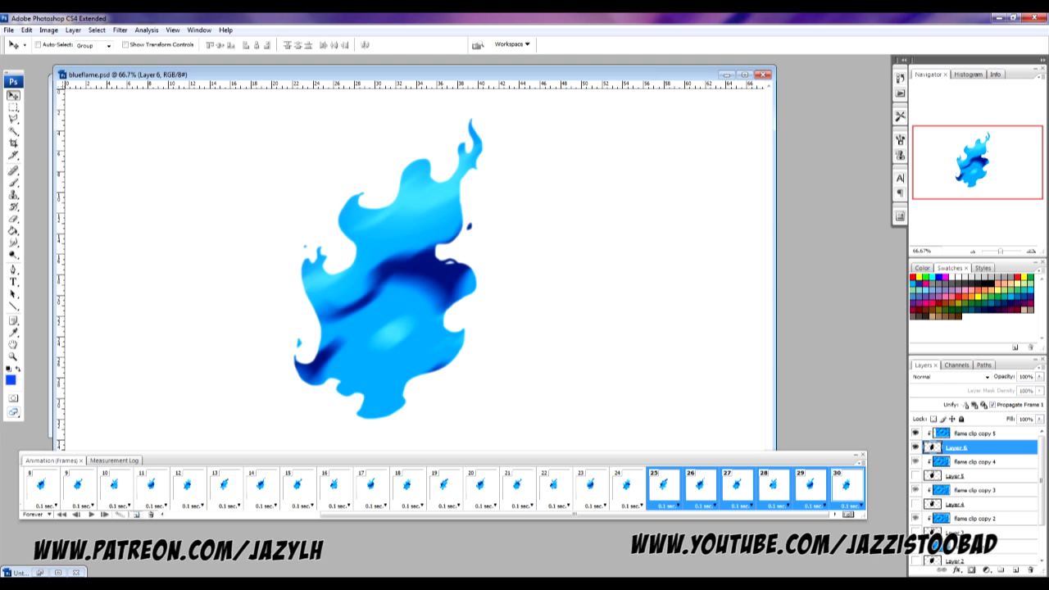
Step: Select all frames from 1 to 30 and hide the Paper layer to give them a transparent background
{"action": "left_click_drag", "start_coordinate": [575, 514], "coordinate": [421, 514]}
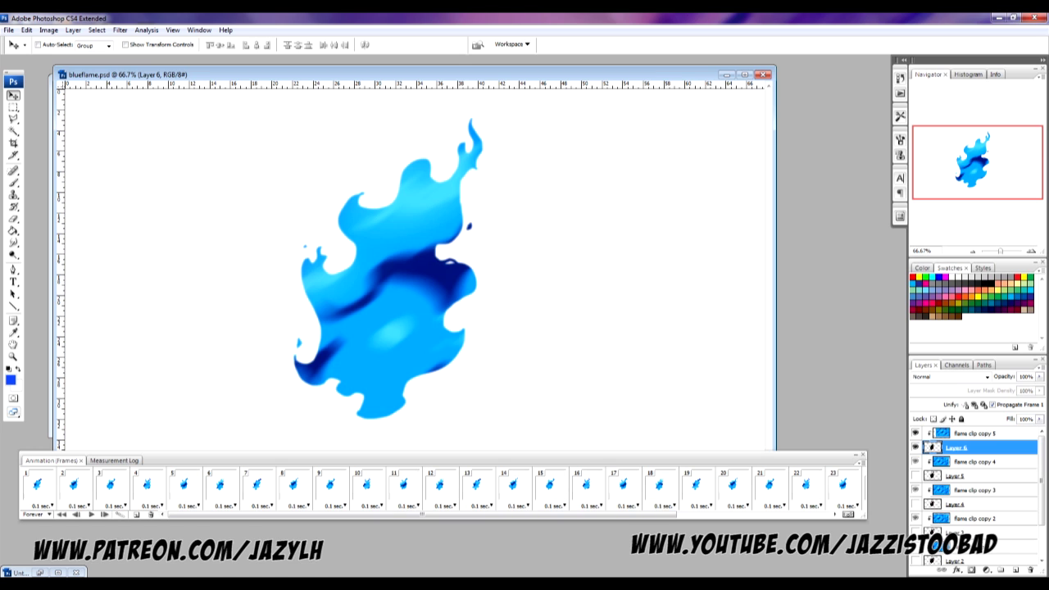
{"action": "left_click", "coordinate": [36, 487]}
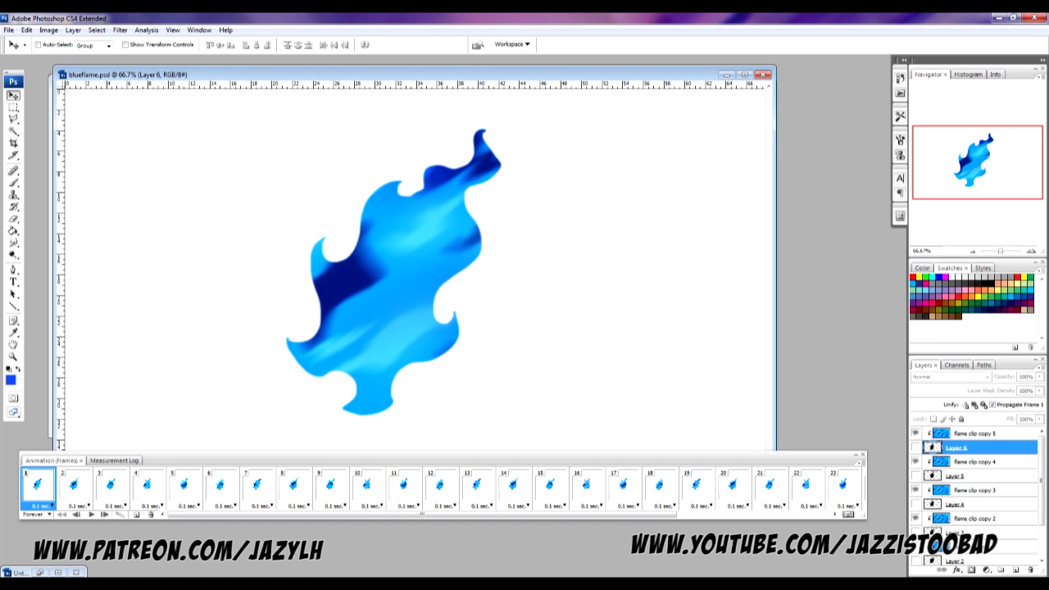
{"action": "left_click_drag", "start_coordinate": [422, 515], "coordinate": [574, 514]}
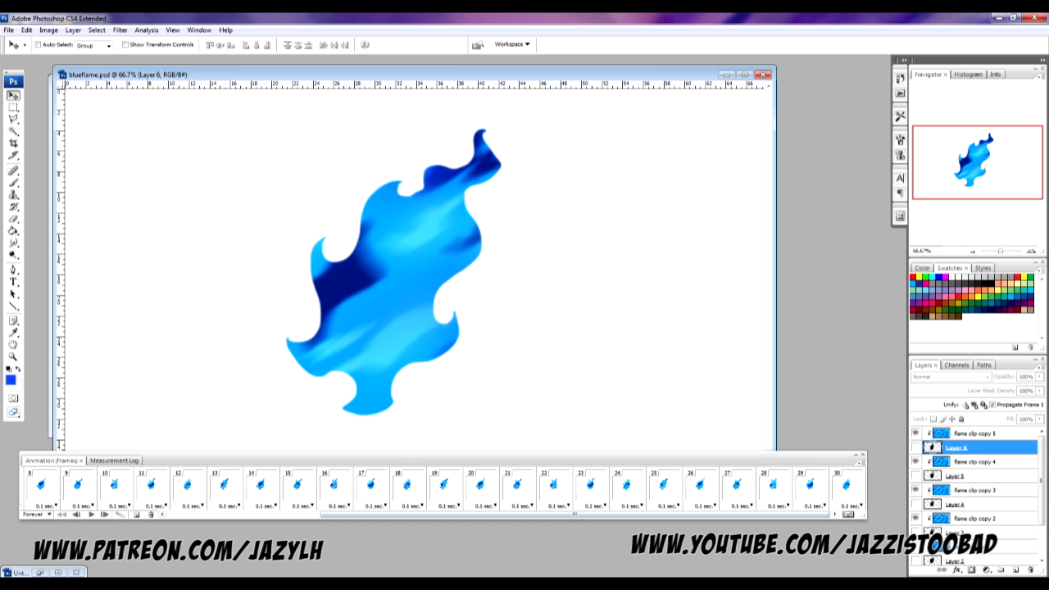
{"action": "left_click", "coordinate": [847, 485], "text": "shift"}
{"action": "scroll", "coordinate": [975, 492], "scroll_direction": "down", "scroll_amount": 3}
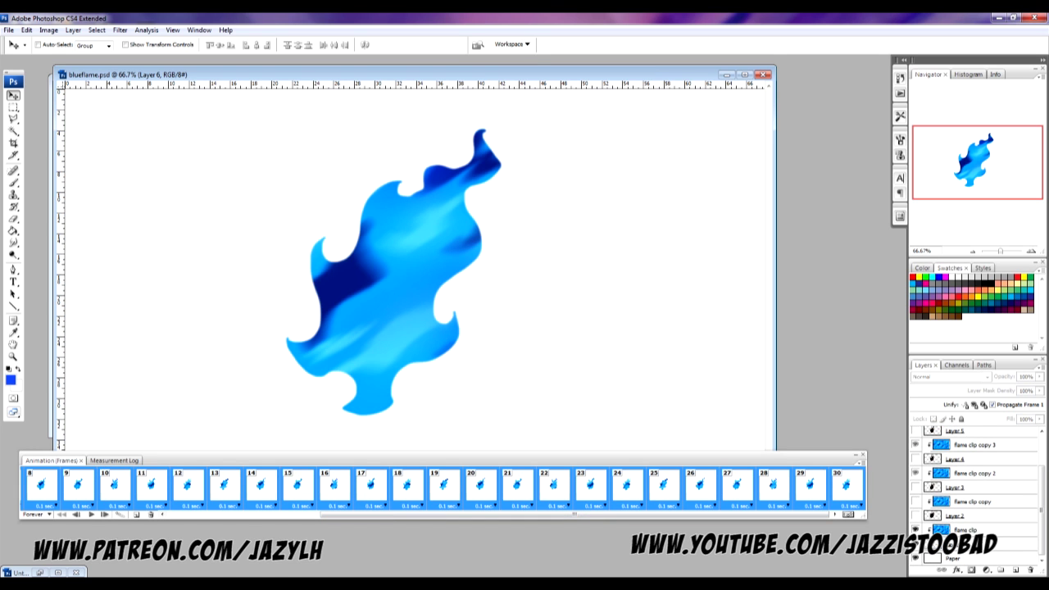
{"action": "left_click", "coordinate": [915, 558]}
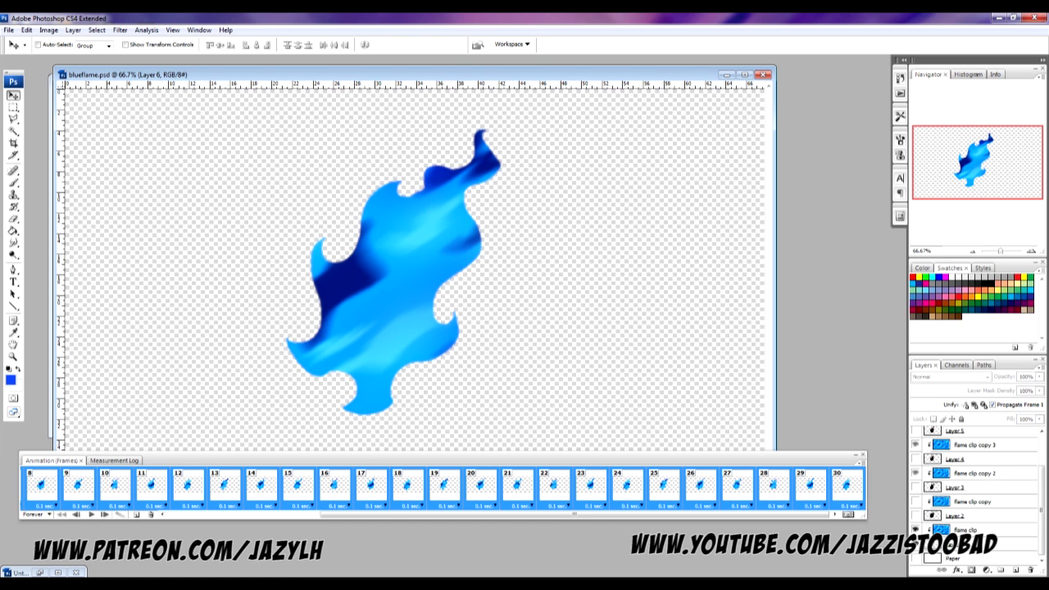
Step: Play the extended animation from frame 1 to check it on the transparent background, and stop it
{"action": "left_click", "coordinate": [225, 485]}
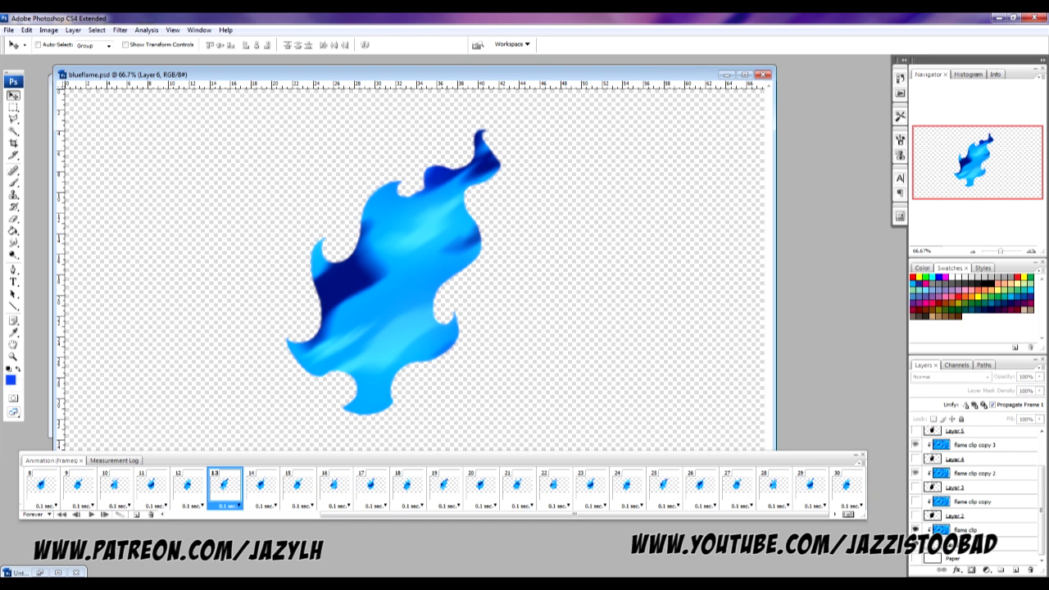
{"action": "left_click_drag", "start_coordinate": [573, 514], "coordinate": [422, 515]}
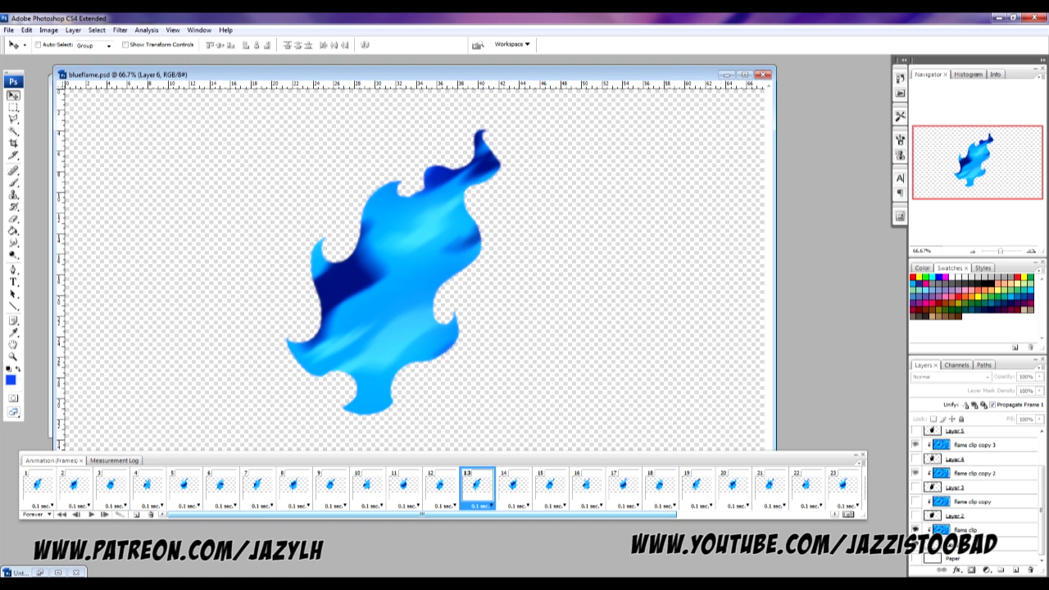
{"action": "left_click", "coordinate": [37, 485]}
{"action": "left_click", "coordinate": [91, 513]}
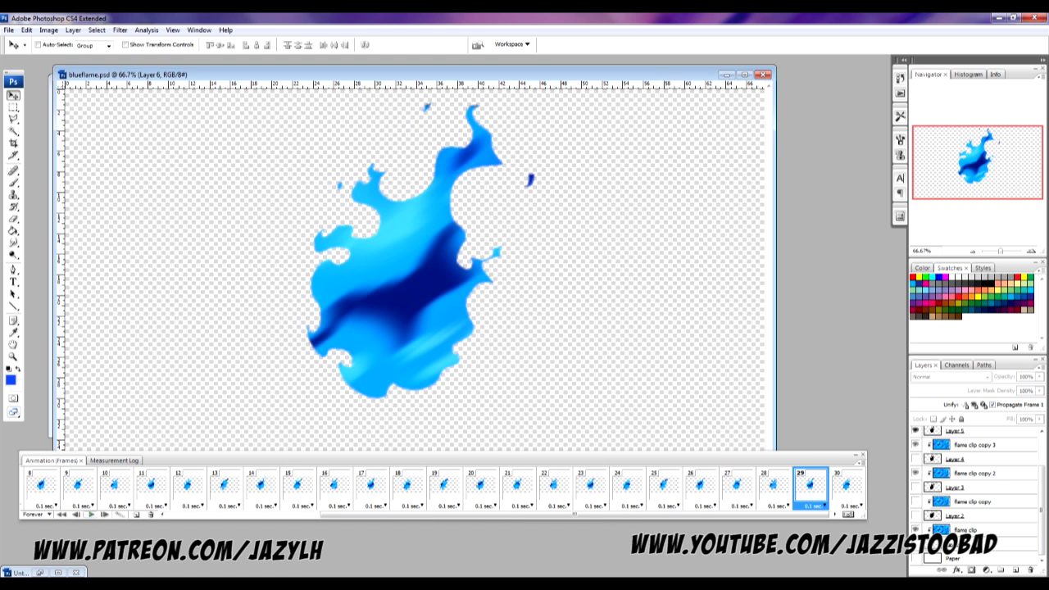
{"action": "left_click", "coordinate": [91, 514]}
Step: Open Render Video and confirm the QuickTime movie settings with Animation compression and a depth of Millions of Colors+
{"action": "left_click", "coordinate": [9, 29]}
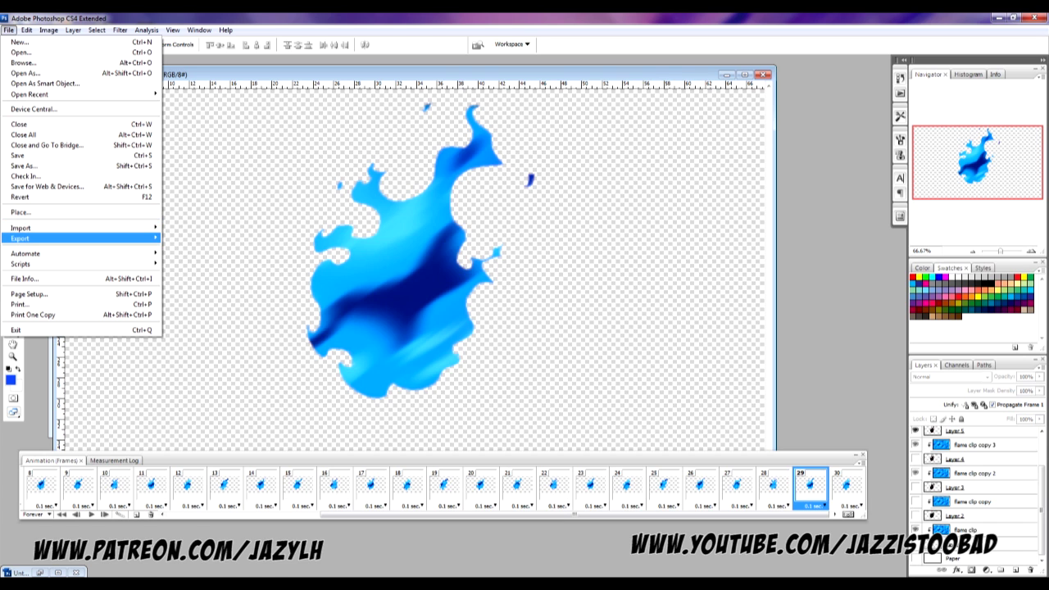
{"action": "mouse_move", "coordinate": [49, 238]}
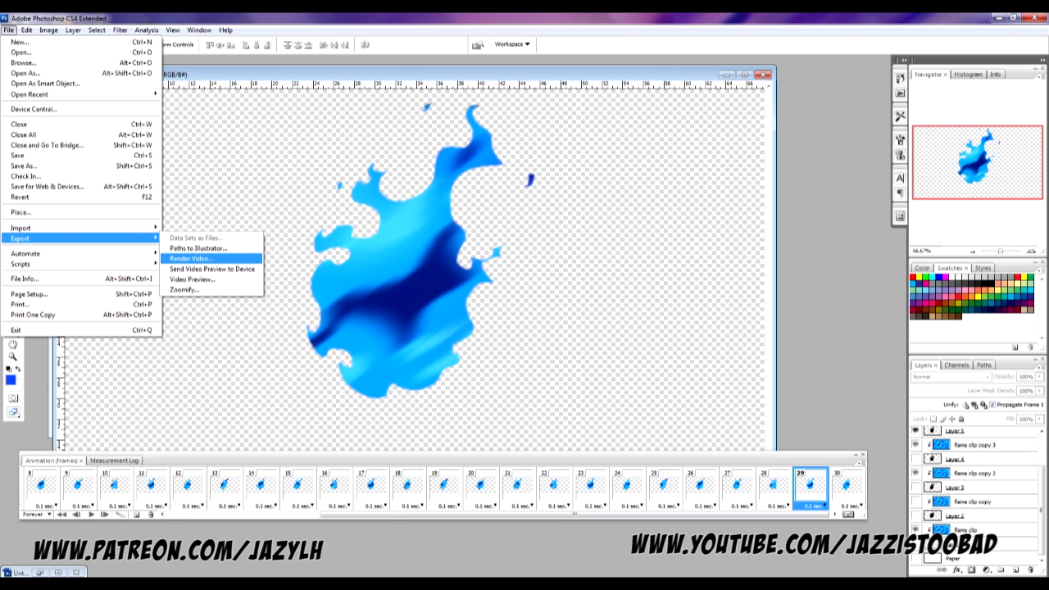
{"action": "left_click", "coordinate": [190, 258]}
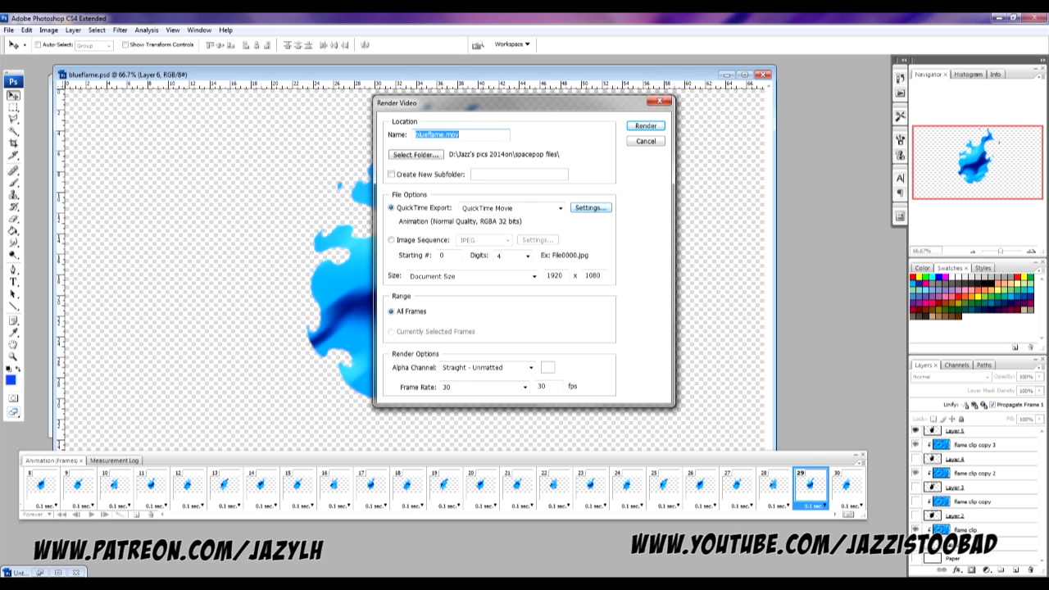
{"action": "left_click", "coordinate": [589, 208]}
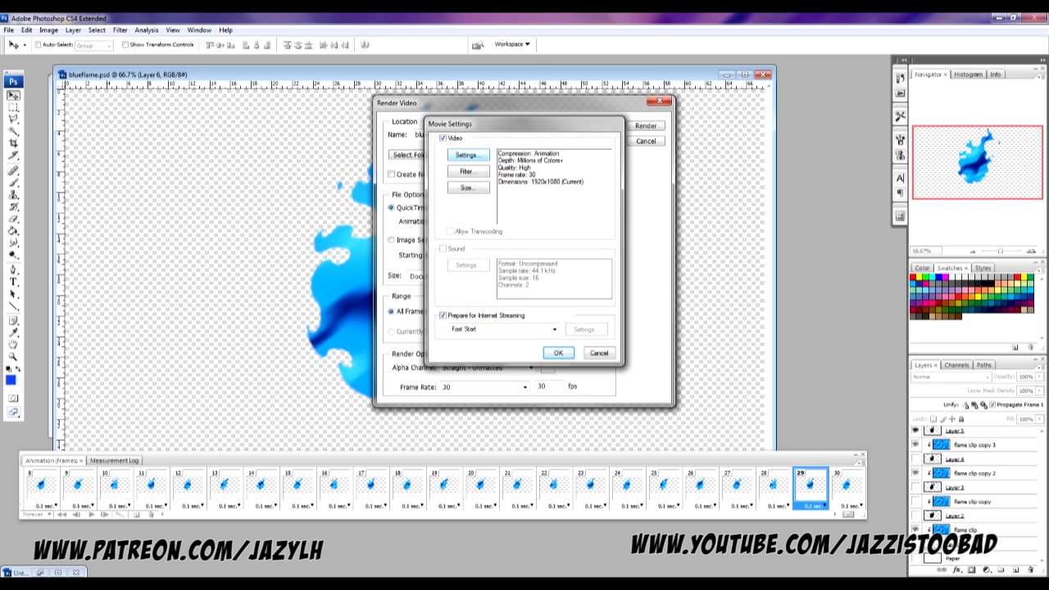
{"action": "left_click", "coordinate": [468, 155]}
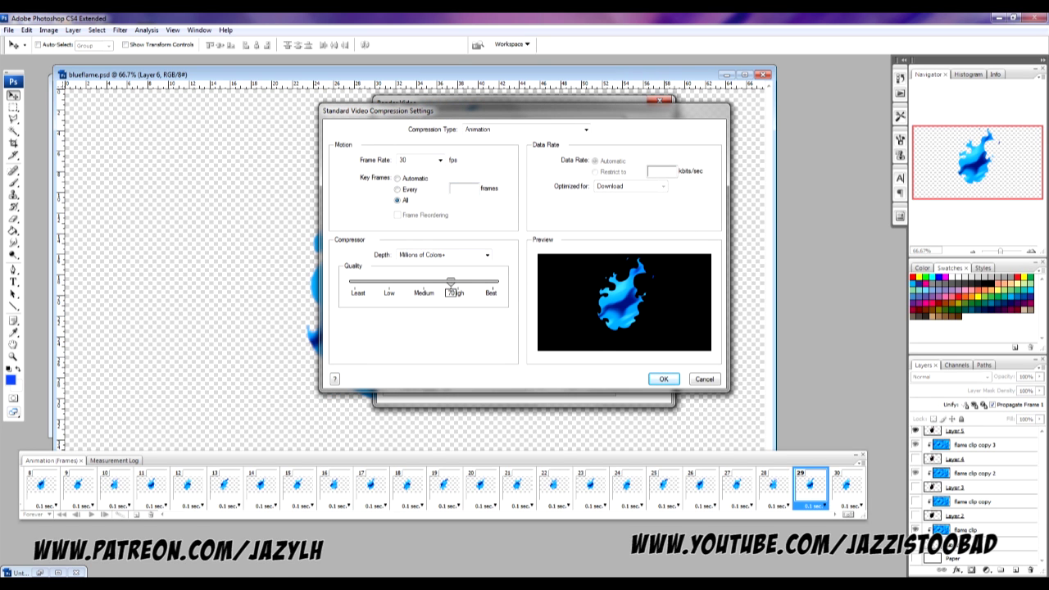
{"action": "left_click", "coordinate": [459, 255]}
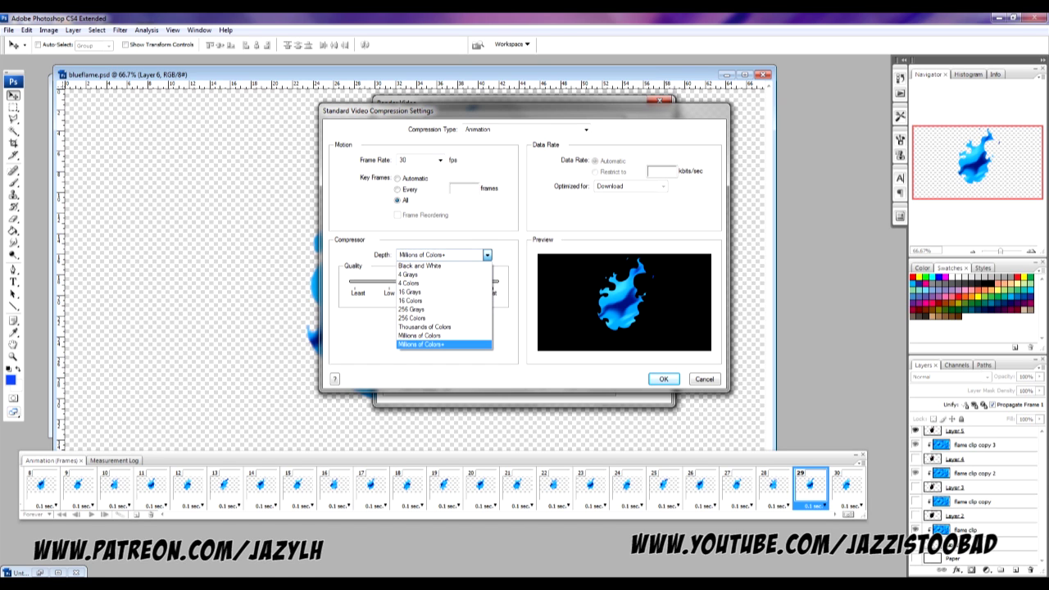
{"action": "key", "text": "Return"}
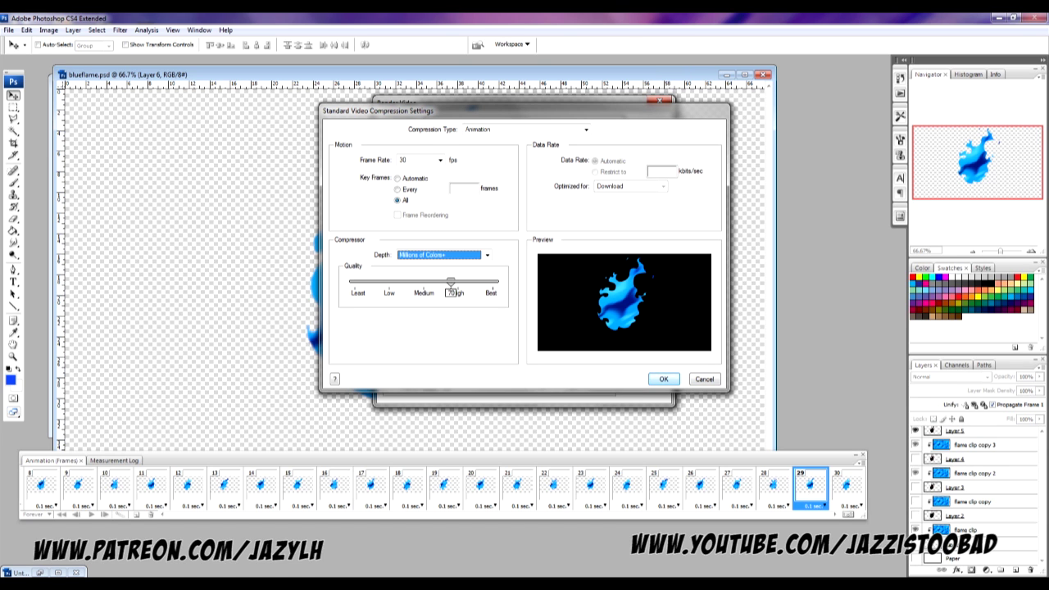
{"action": "left_click", "coordinate": [662, 378]}
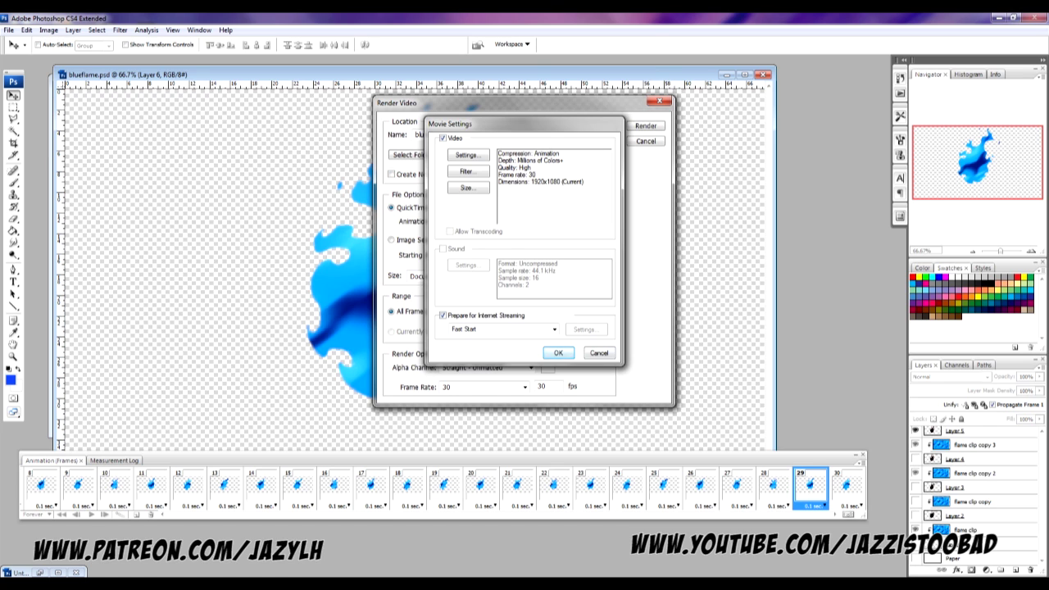
{"action": "left_click", "coordinate": [558, 352]}
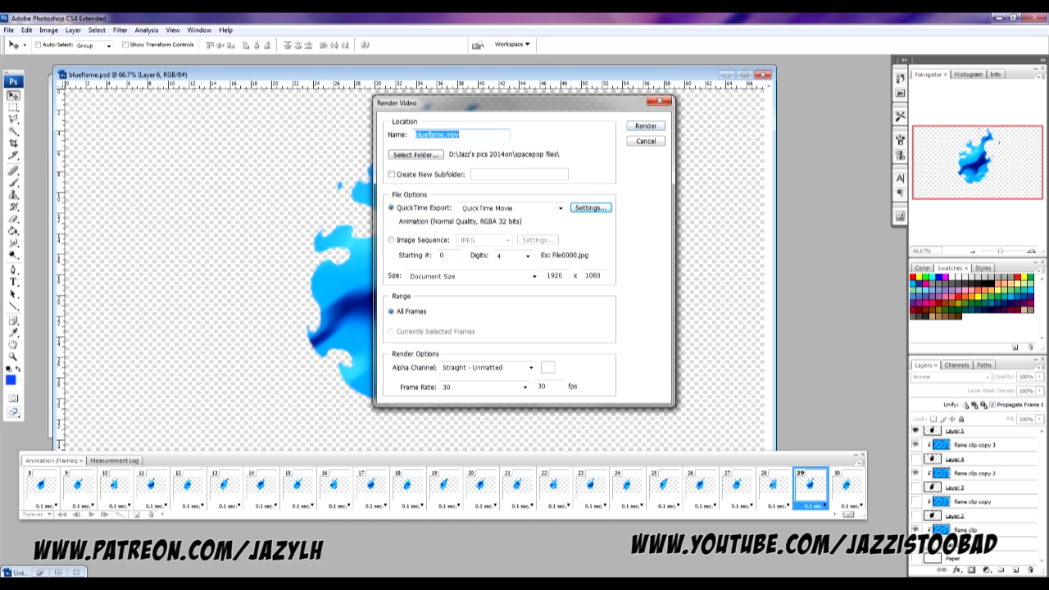
Step: Choose the Flametutorial folder on drive D as the render location and render blueflame.mov
{"action": "left_click", "coordinate": [415, 154]}
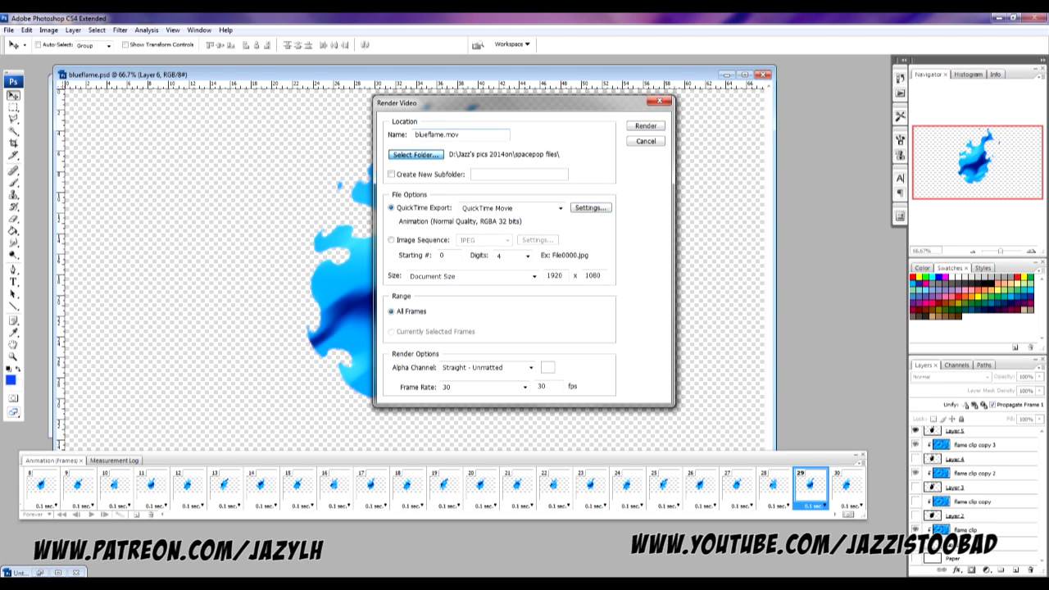
{"action": "scroll", "coordinate": [523, 294], "scroll_direction": "up", "scroll_amount": 10}
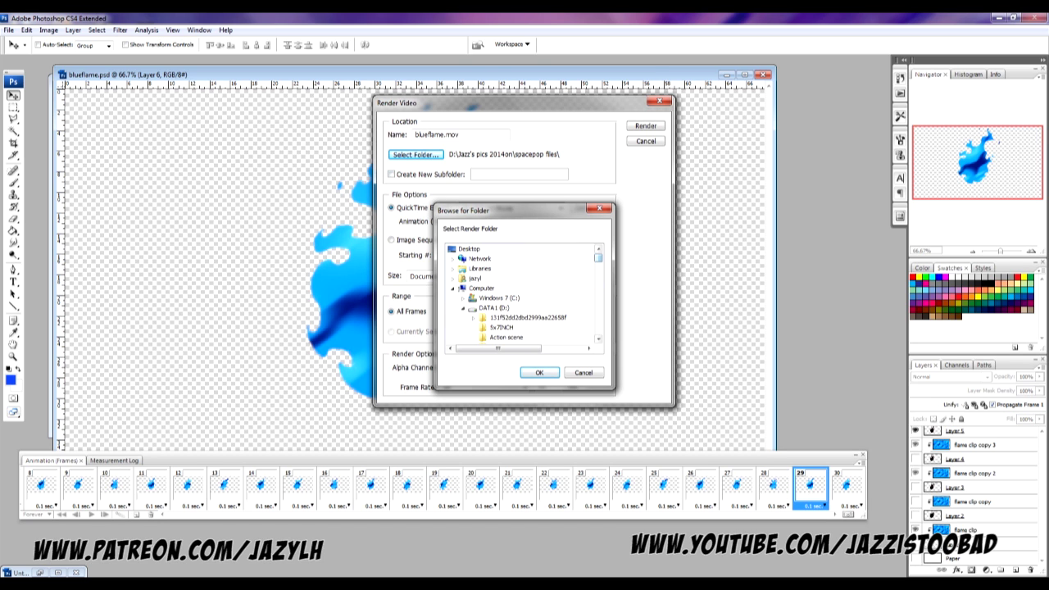
{"action": "double_click", "coordinate": [493, 307]}
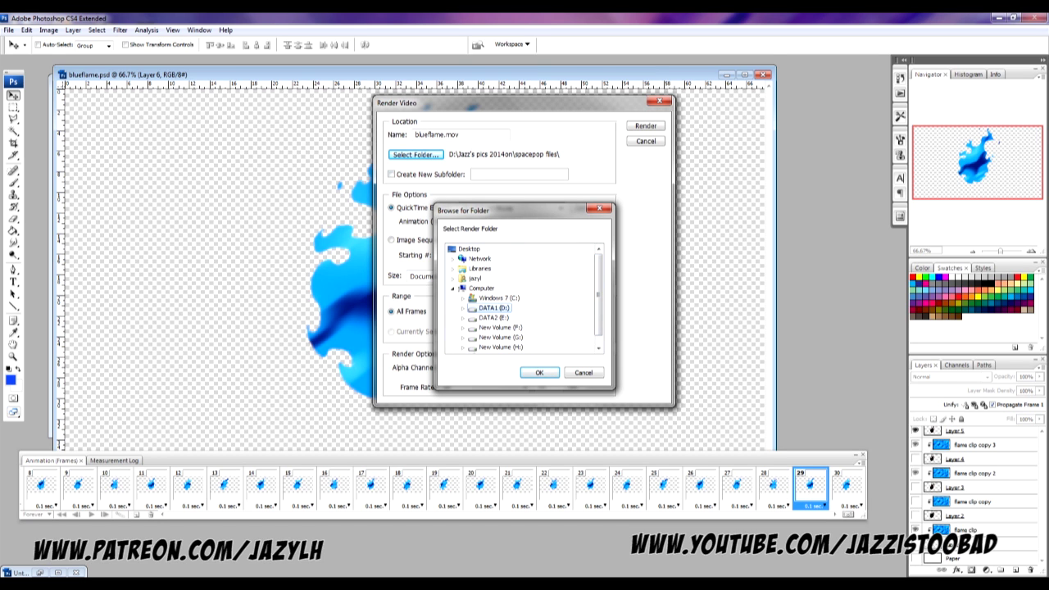
{"action": "key", "text": "Right"}
{"action": "scroll", "coordinate": [523, 295], "scroll_direction": "down", "scroll_amount": 8}
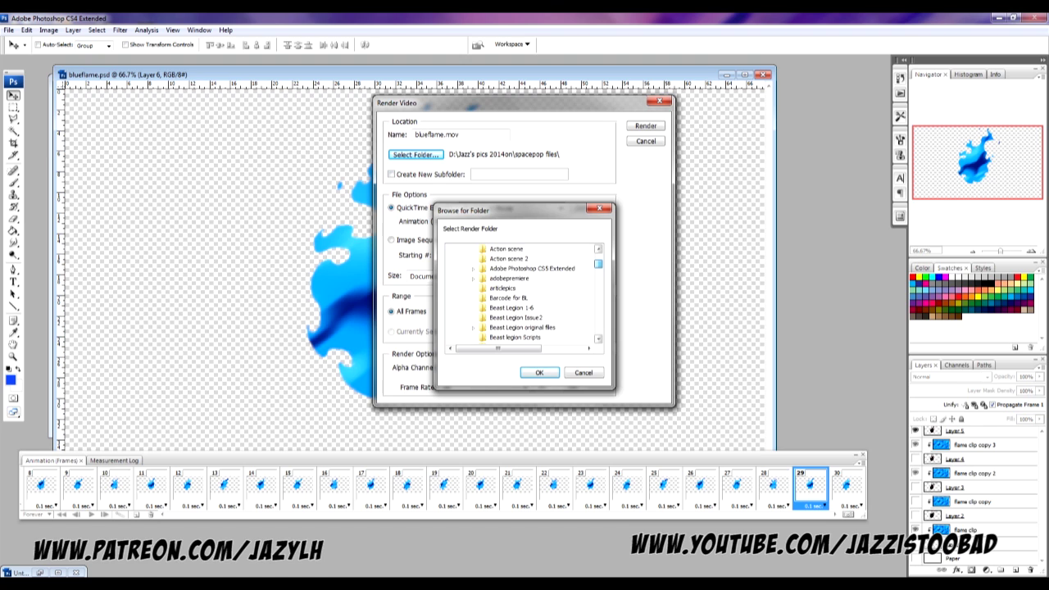
{"action": "scroll", "coordinate": [523, 295], "scroll_direction": "up", "scroll_amount": 2}
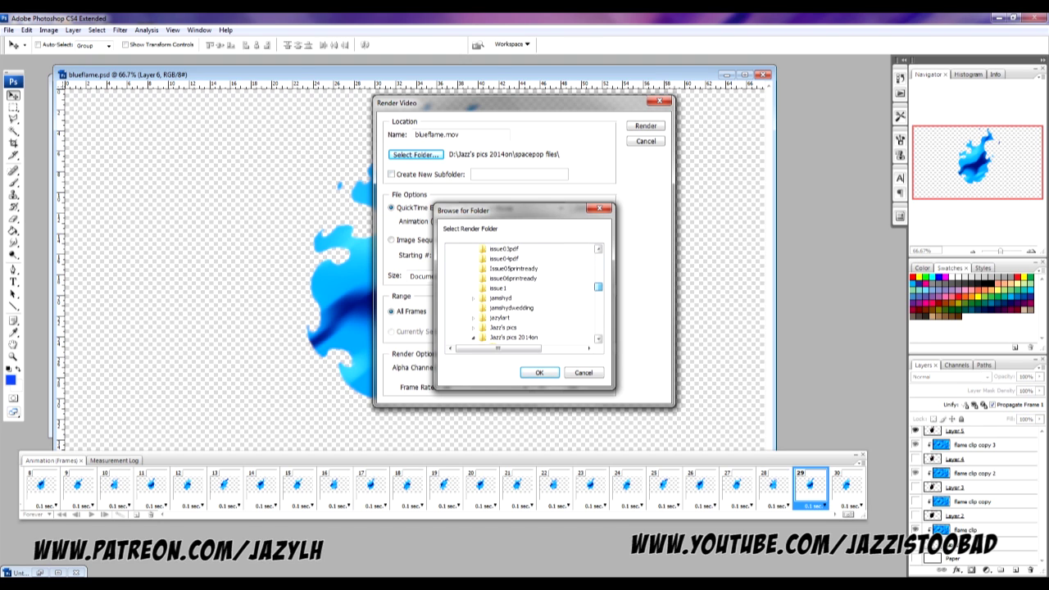
{"action": "left_click", "coordinate": [506, 297]}
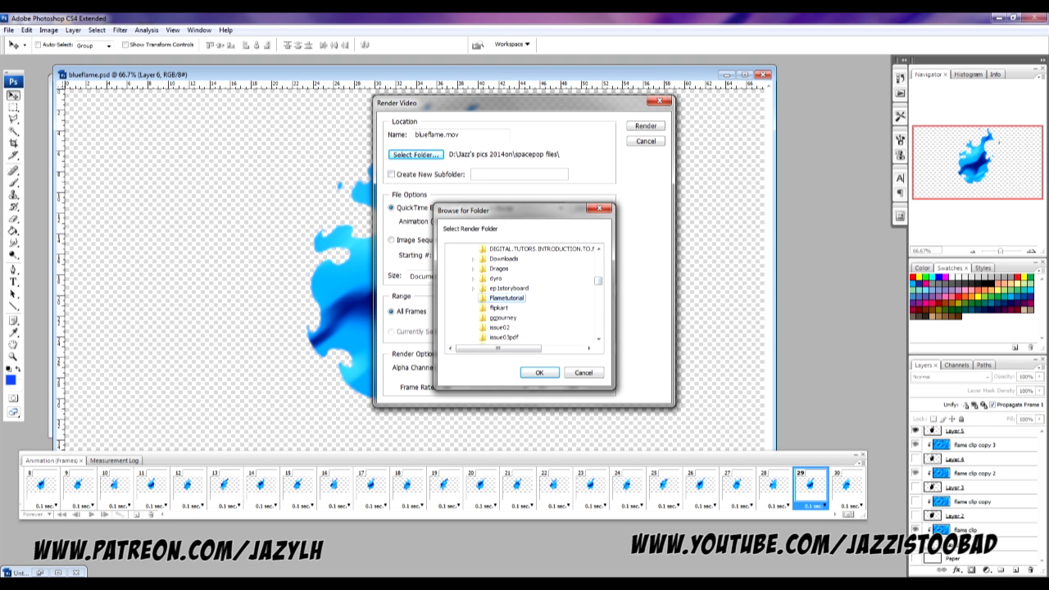
{"action": "left_click", "coordinate": [539, 372]}
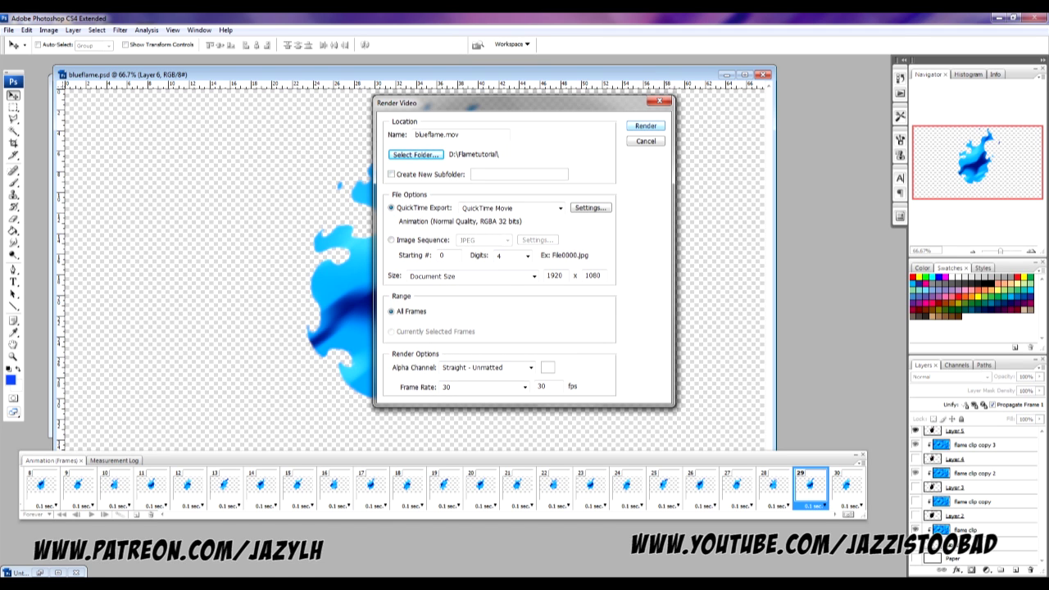
{"action": "key", "text": "Return"}
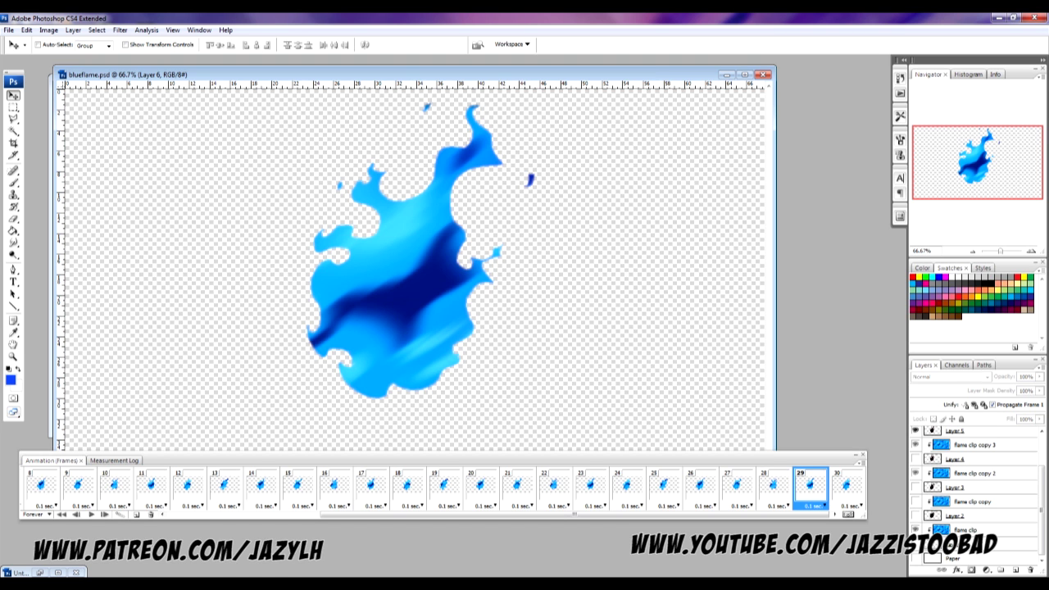
Step: Close the blueflame.psd document, minimize Photoshop and launch Adobe After Effects CS6
{"action": "left_click", "coordinate": [762, 74]}
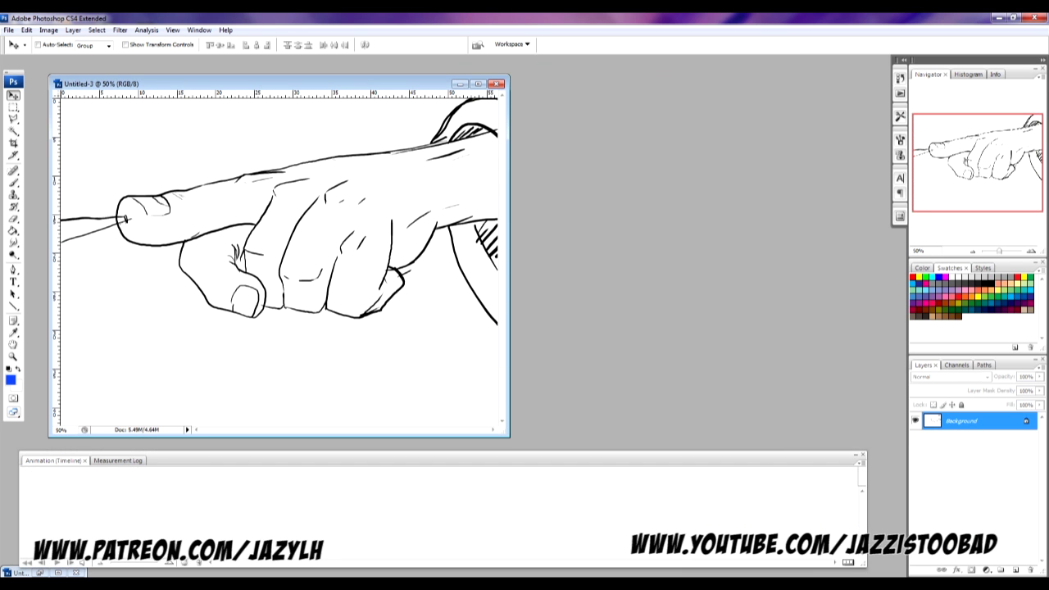
{"action": "left_click", "coordinate": [998, 17]}
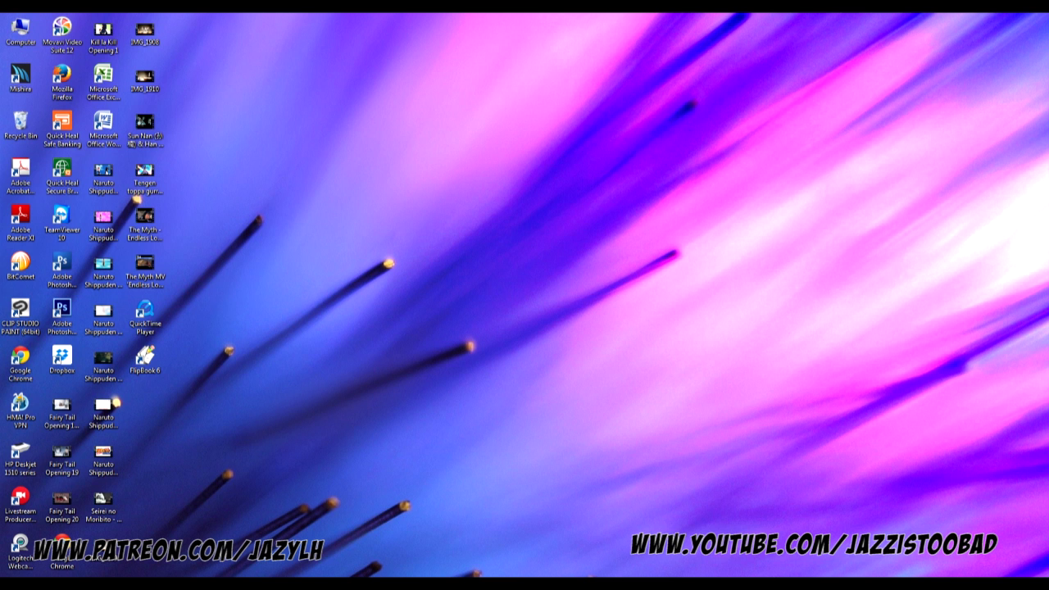
{"action": "key", "text": "super"}
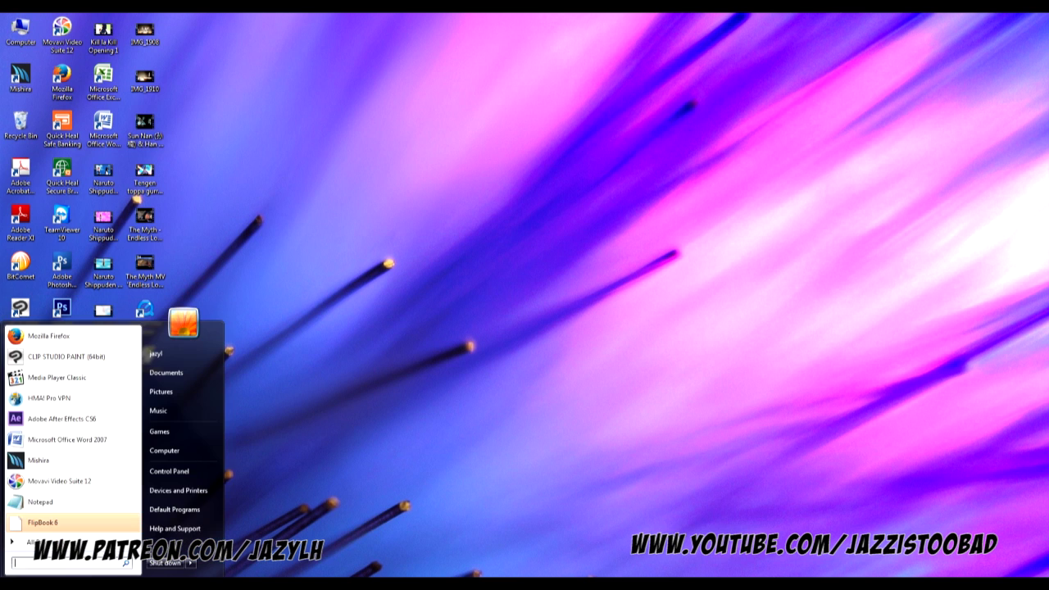
{"action": "key", "text": "Right"}
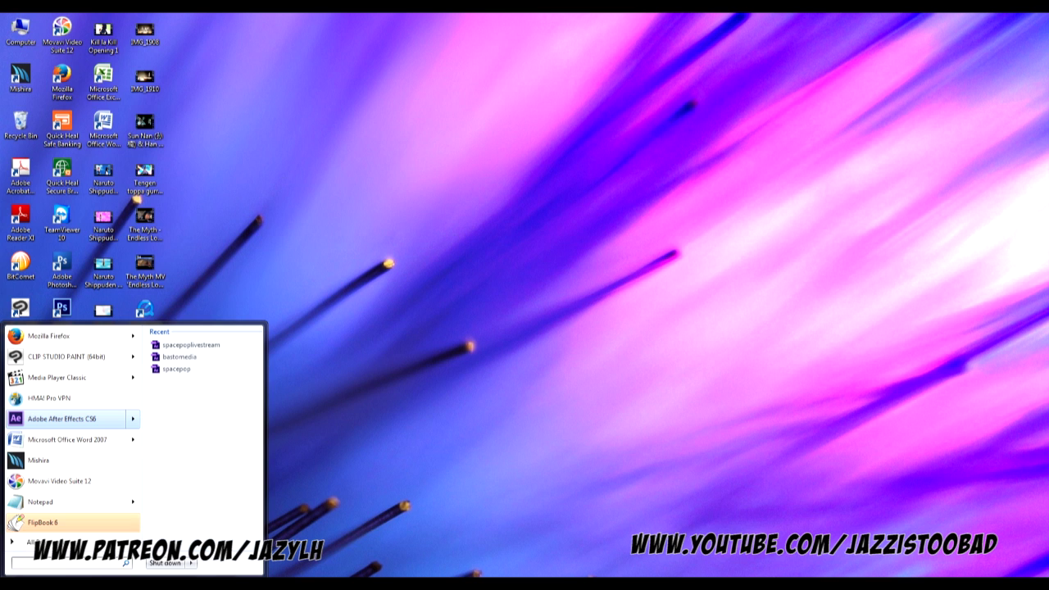
{"action": "left_click", "coordinate": [63, 418]}
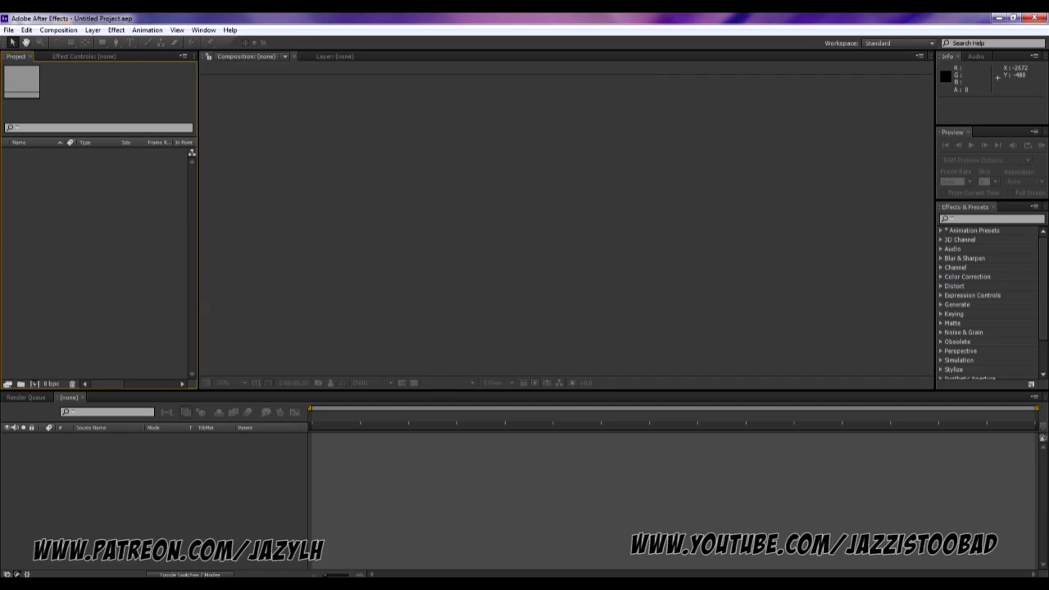
Step: Create a new composition using the HDTV 1080 29.97 preset
{"action": "right_click", "coordinate": [86, 214]}
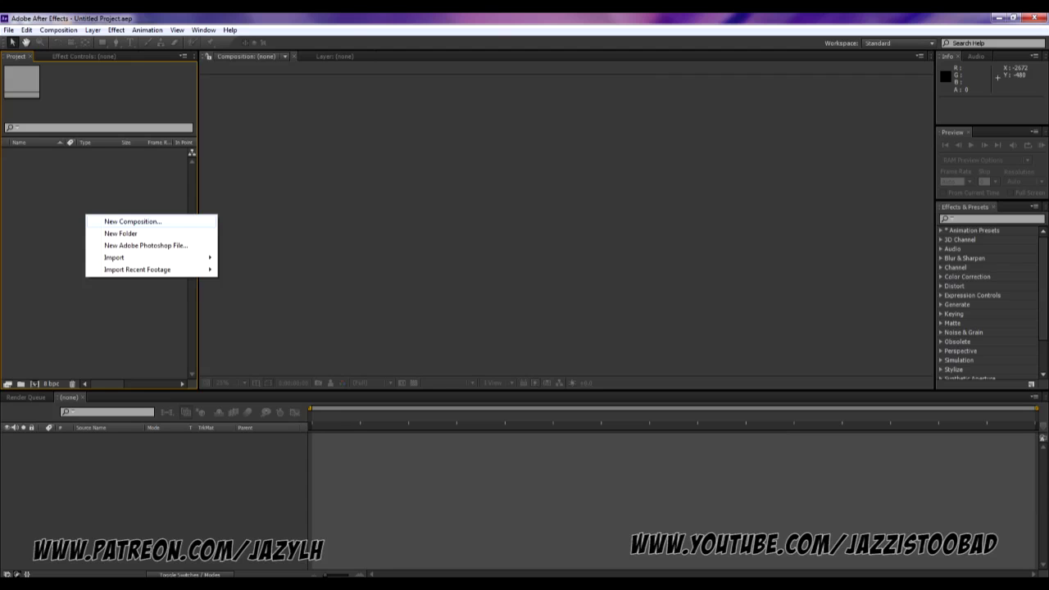
{"action": "left_click", "coordinate": [132, 221]}
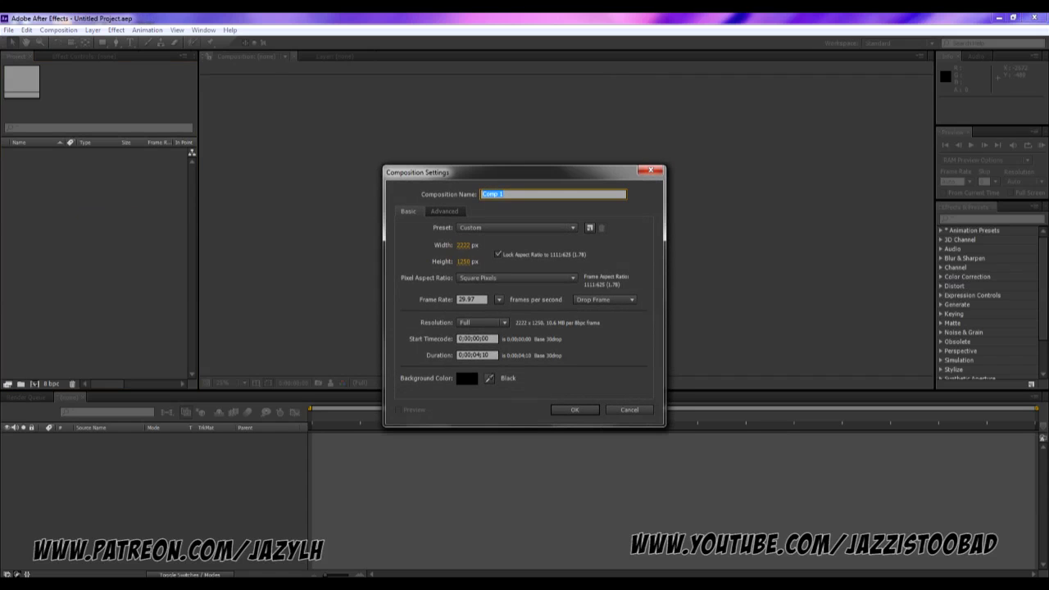
{"action": "left_click", "coordinate": [516, 227]}
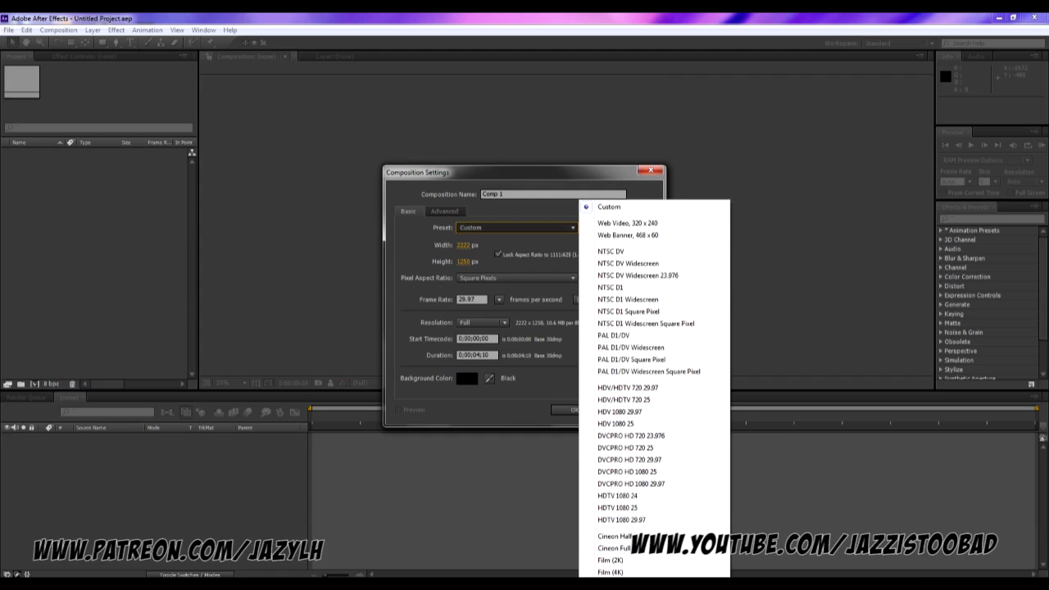
{"action": "left_click", "coordinate": [621, 519]}
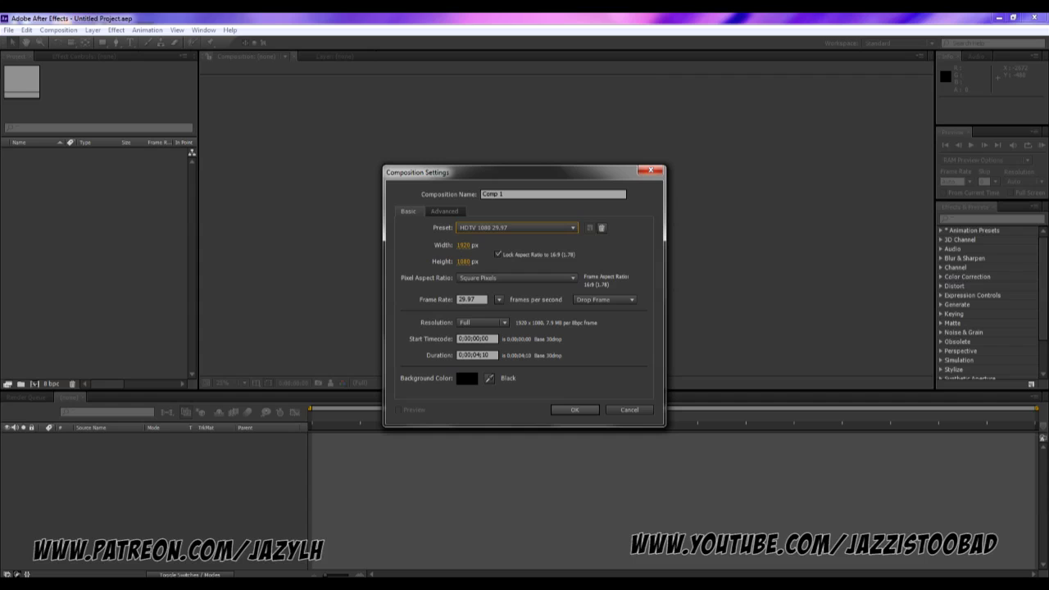
{"action": "key", "text": "Return"}
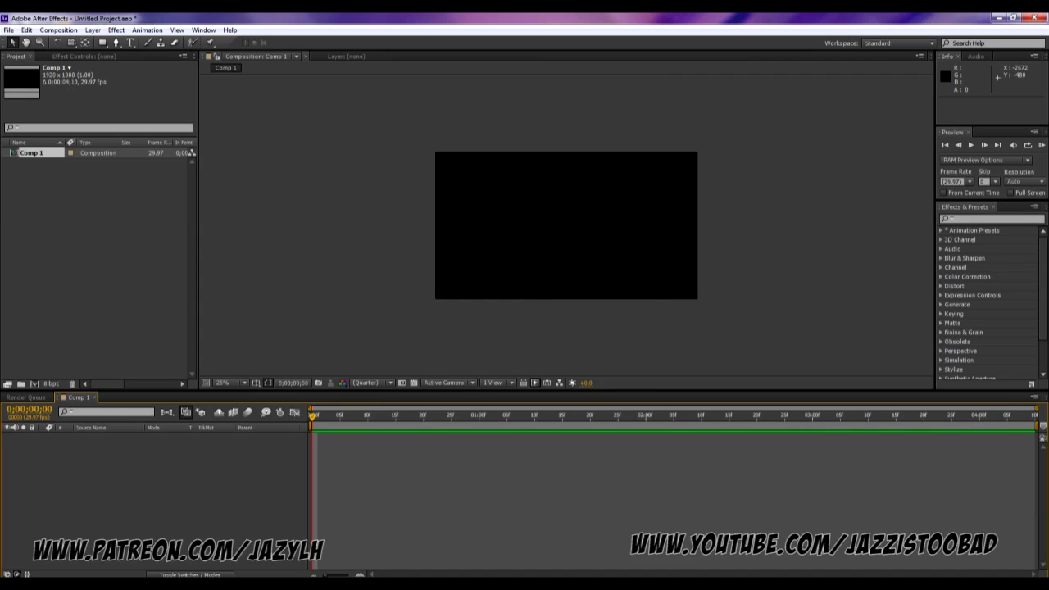
{"action": "key", "text": "period"}
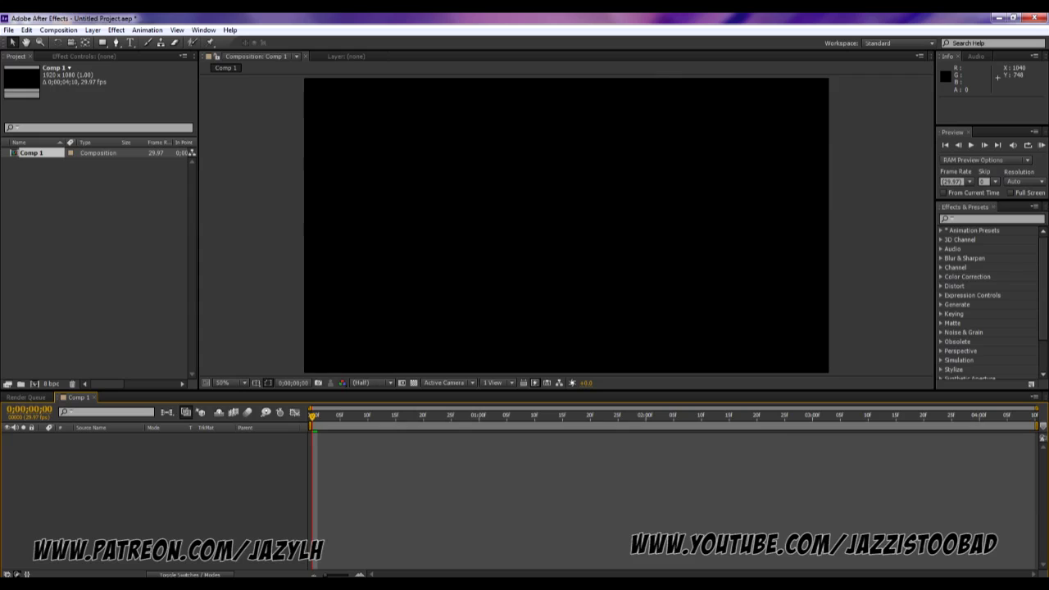
{"action": "key", "text": "comma"}
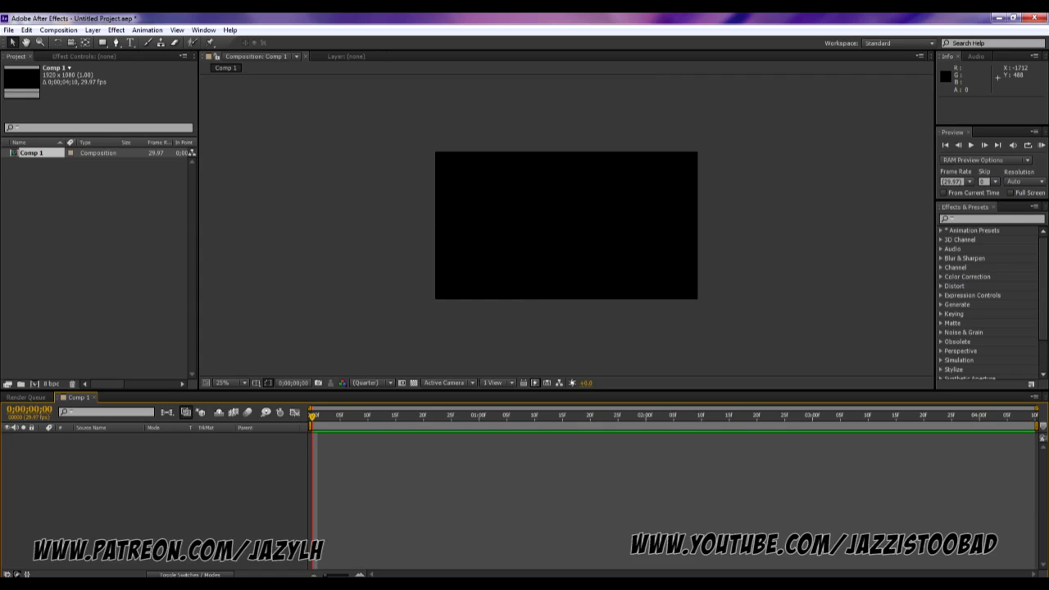
{"action": "right_click", "coordinate": [82, 183]}
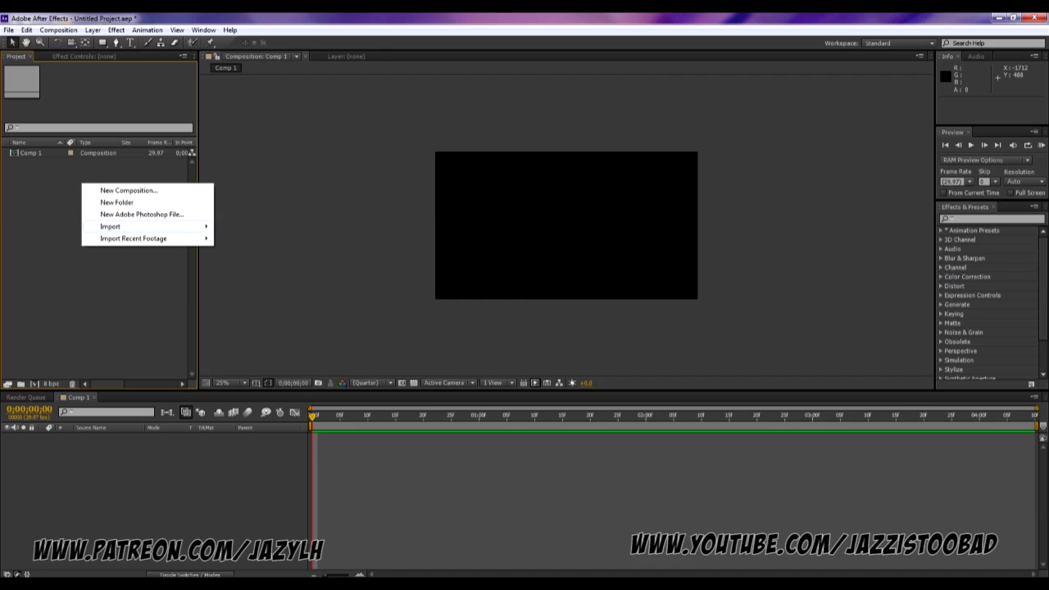
{"action": "mouse_move", "coordinate": [115, 226]}
{"action": "left_click", "coordinate": [237, 226]}
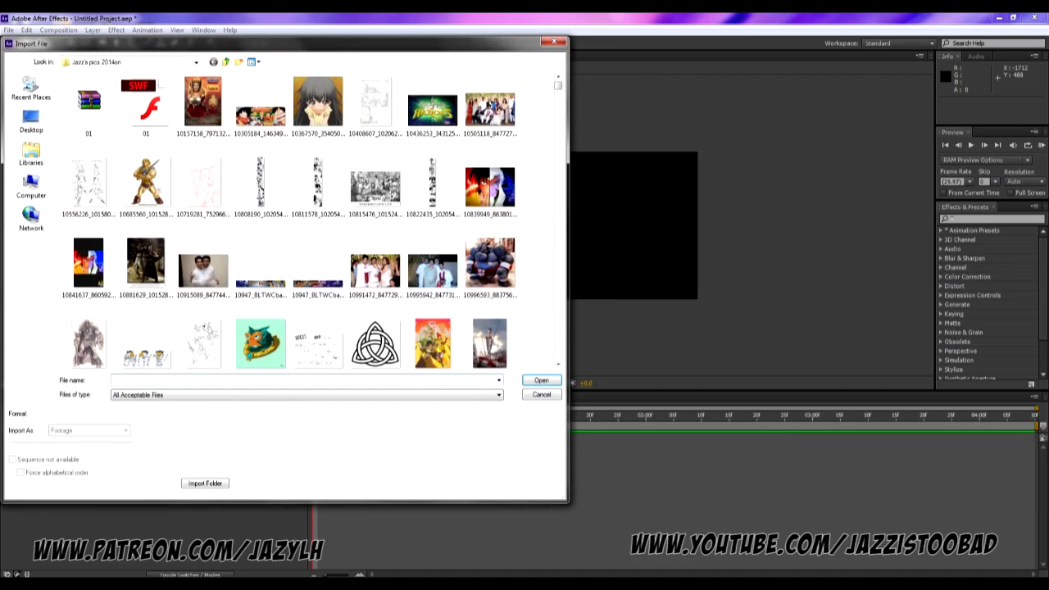
{"action": "left_click", "coordinate": [375, 348]}
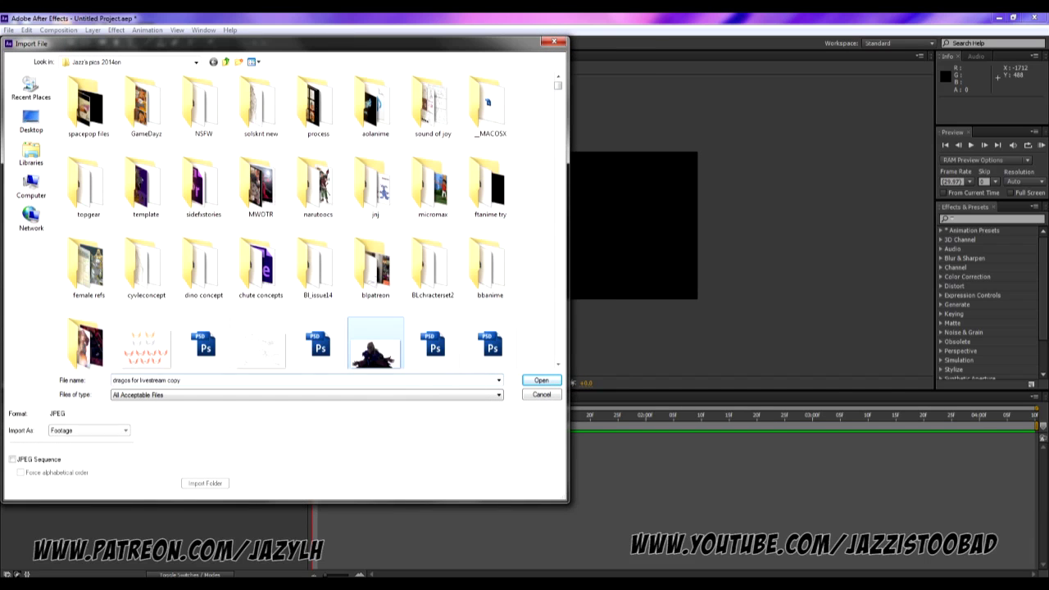
{"action": "double_click", "coordinate": [375, 329]}
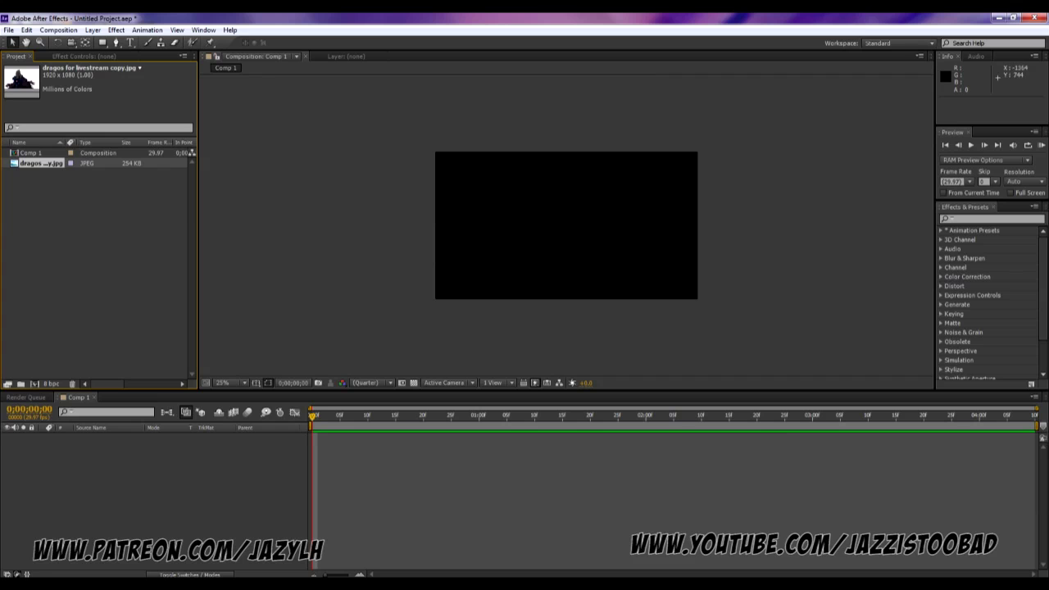
{"action": "key", "text": "Delete"}
Step: Import the Photoshop file "dragos for livestream" into the project as footage with merged layers
{"action": "right_click", "coordinate": [31, 205]}
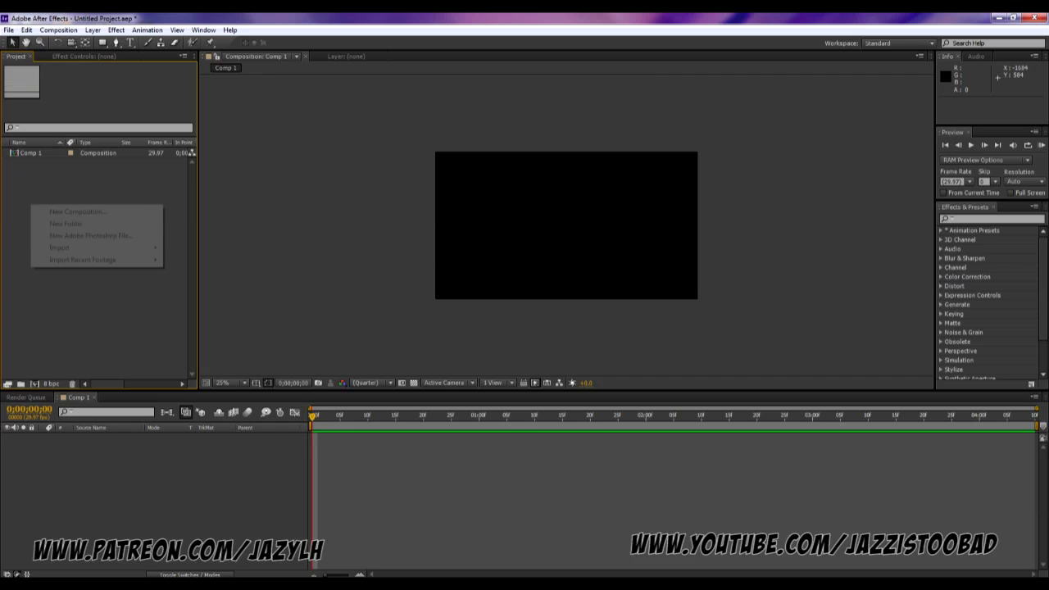
{"action": "mouse_move", "coordinate": [82, 247]}
{"action": "left_click", "coordinate": [188, 248]}
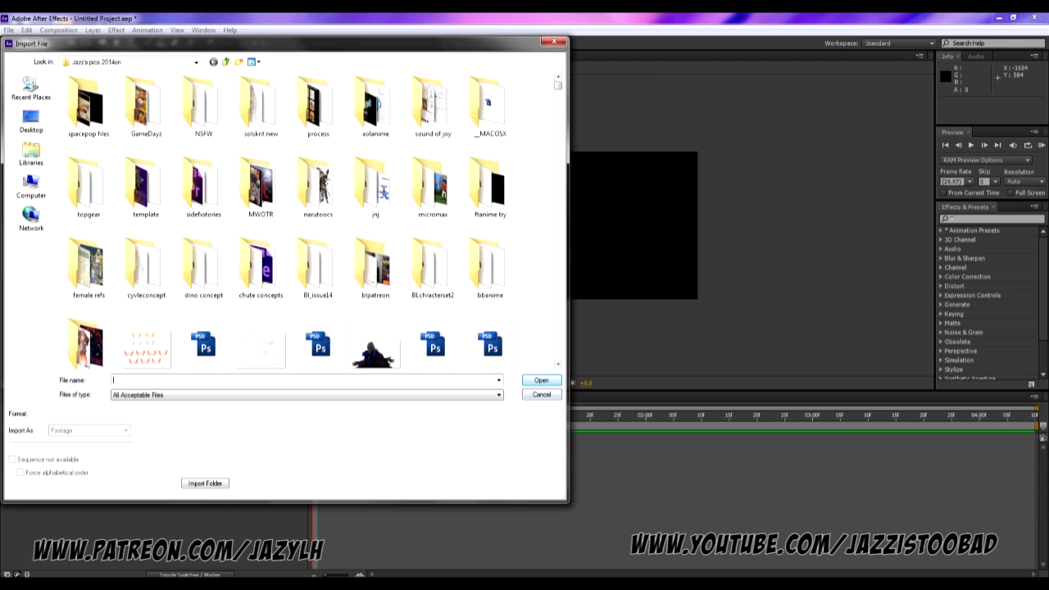
{"action": "left_click", "coordinate": [558, 363]}
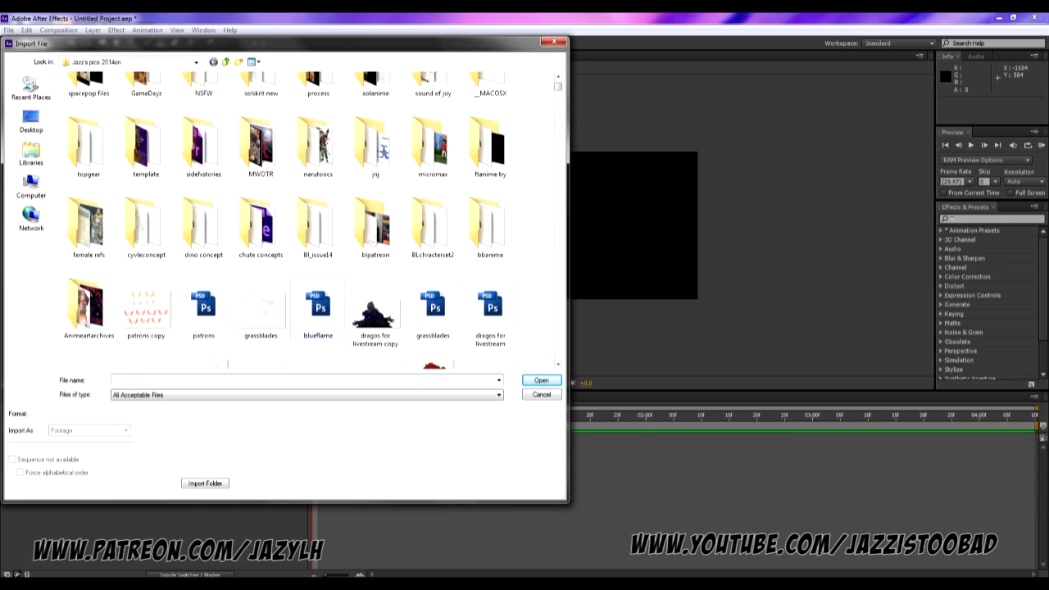
{"action": "left_click", "coordinate": [557, 364]}
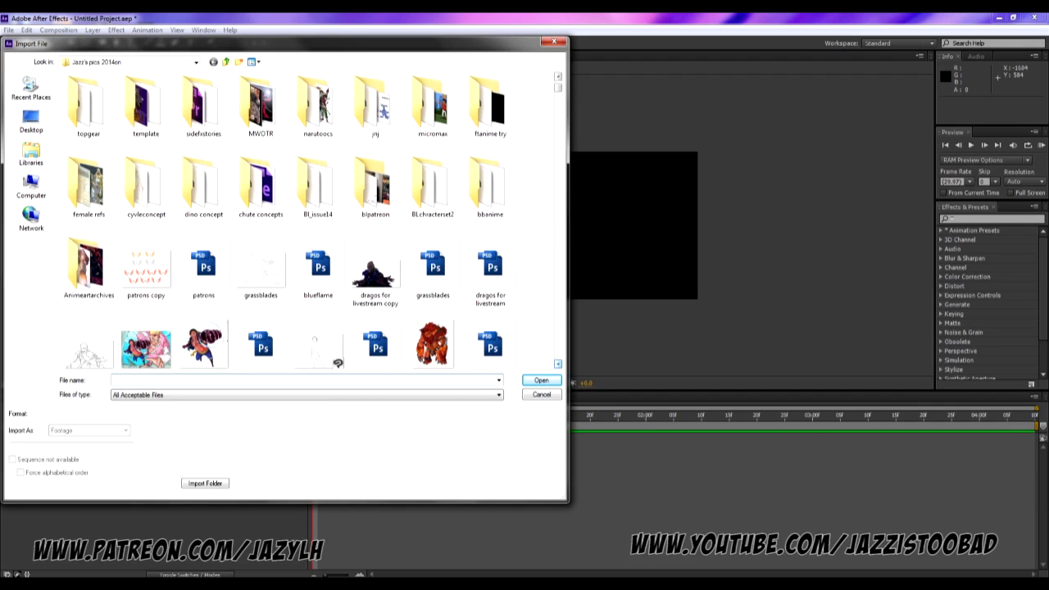
{"action": "left_click", "coordinate": [490, 270]}
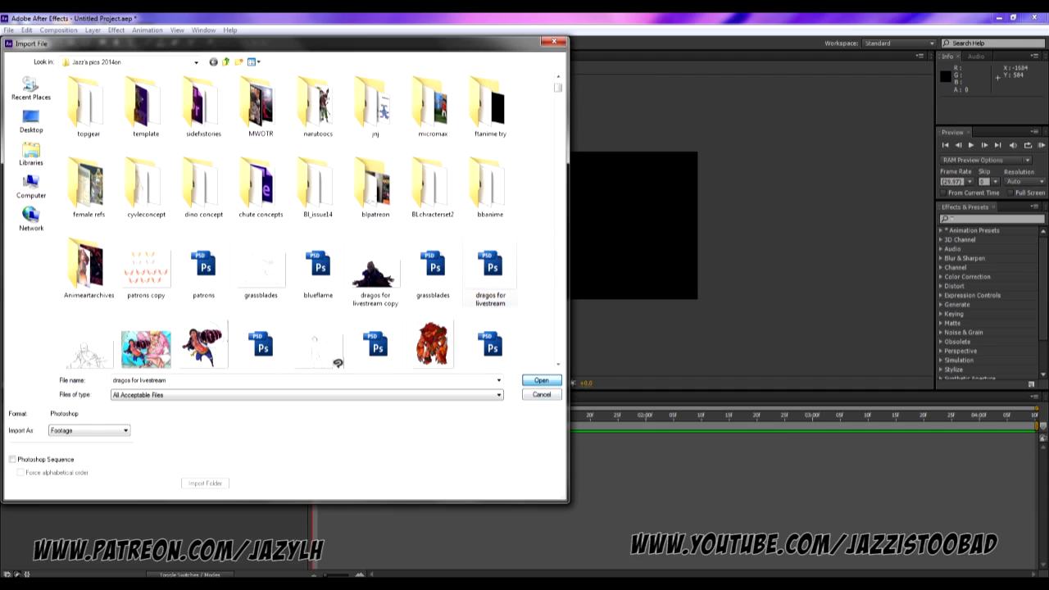
{"action": "key", "text": "Return"}
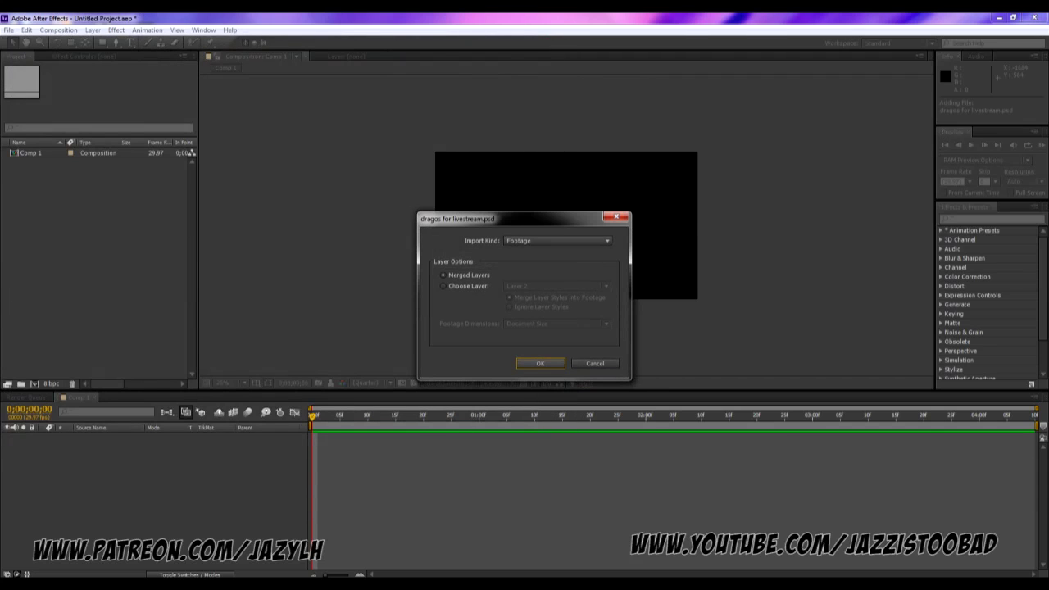
{"action": "key", "text": "Return"}
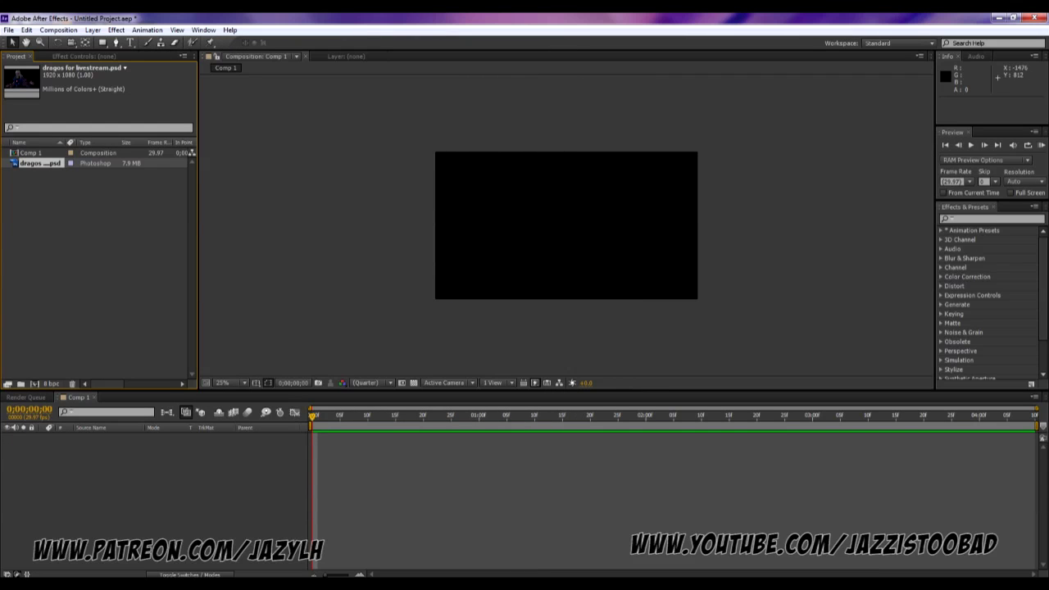
Step: Add the imported dragos for livestream.psd footage to the Comp 1 timeline as a layer
{"action": "left_click_drag", "start_coordinate": [40, 163], "coordinate": [85, 475]}
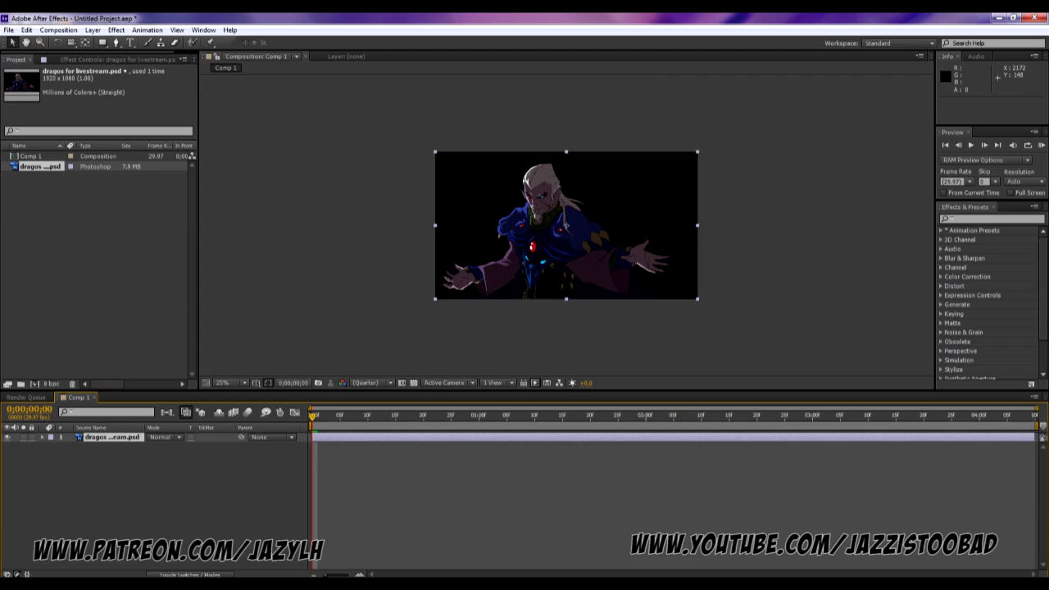
{"action": "key", "text": "period"}
{"action": "key", "text": "period"}
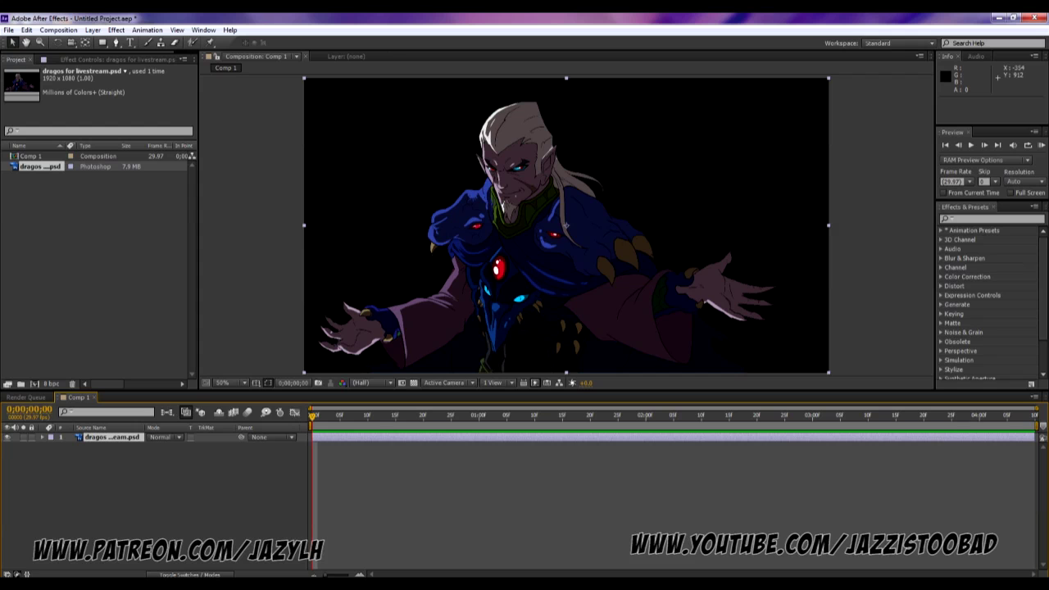
Step: Import the blueflame QuickTime movie from the Flametutorial folder with straight, unmatted alpha, and add it above the dragos layer in Comp 1
{"action": "right_click", "coordinate": [49, 200]}
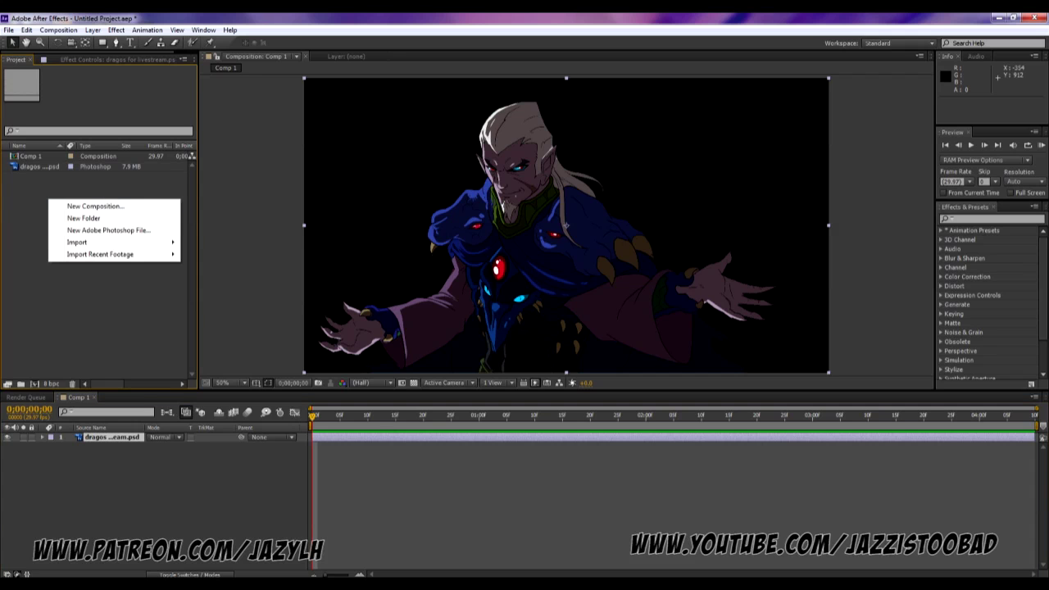
{"action": "mouse_move", "coordinate": [107, 241]}
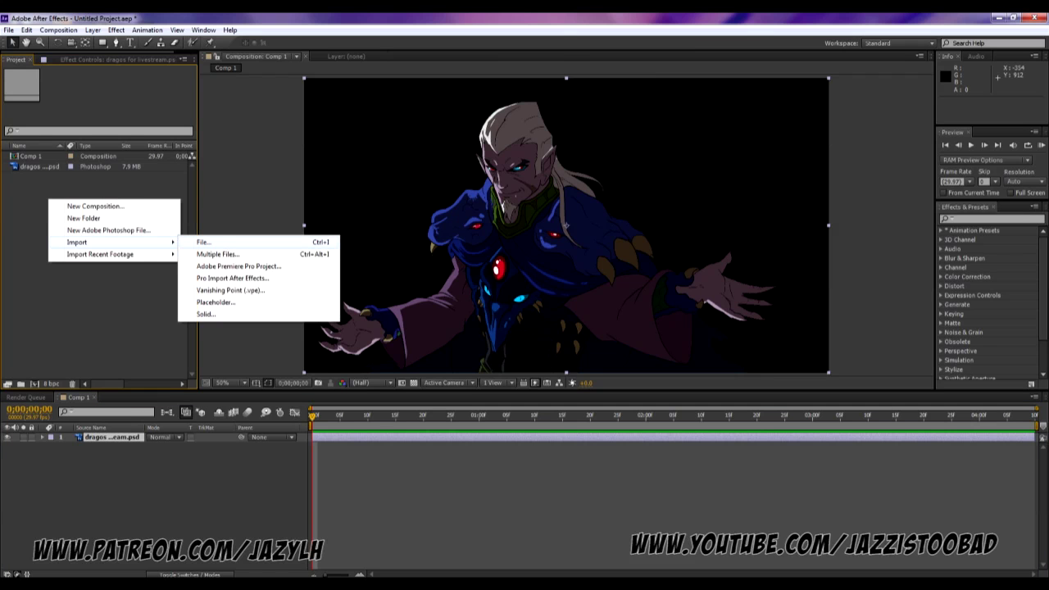
{"action": "left_click", "coordinate": [205, 242]}
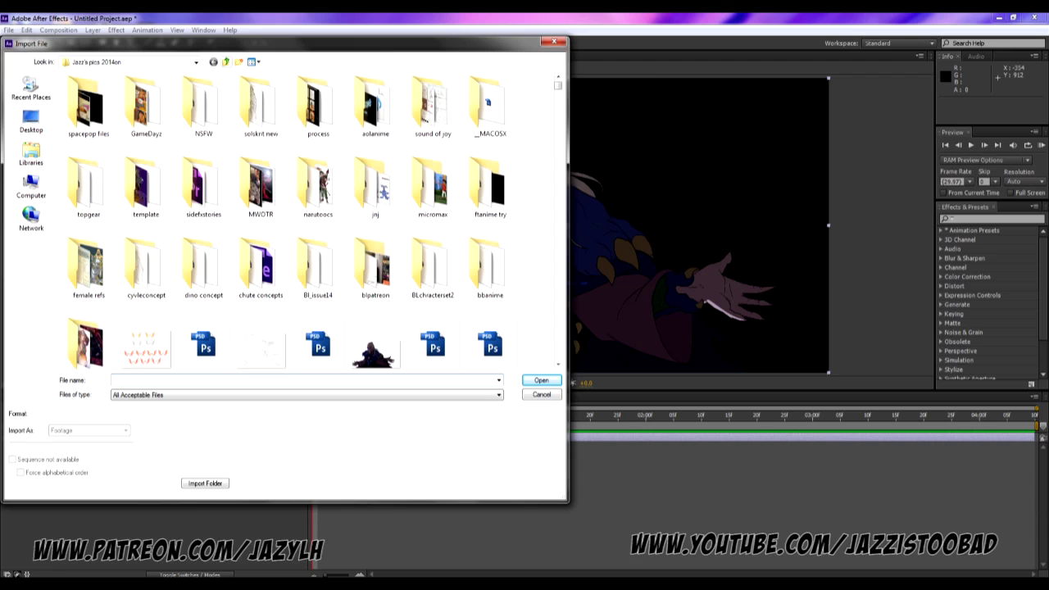
{"action": "left_click", "coordinate": [226, 62]}
{"action": "left_click", "coordinate": [558, 364]}
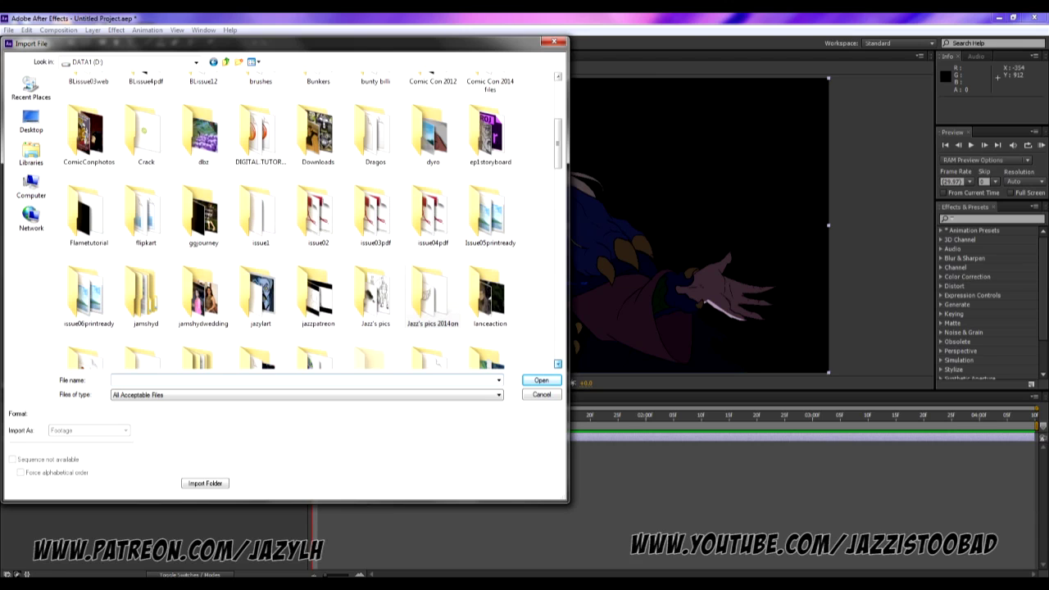
{"action": "left_click", "coordinate": [557, 364]}
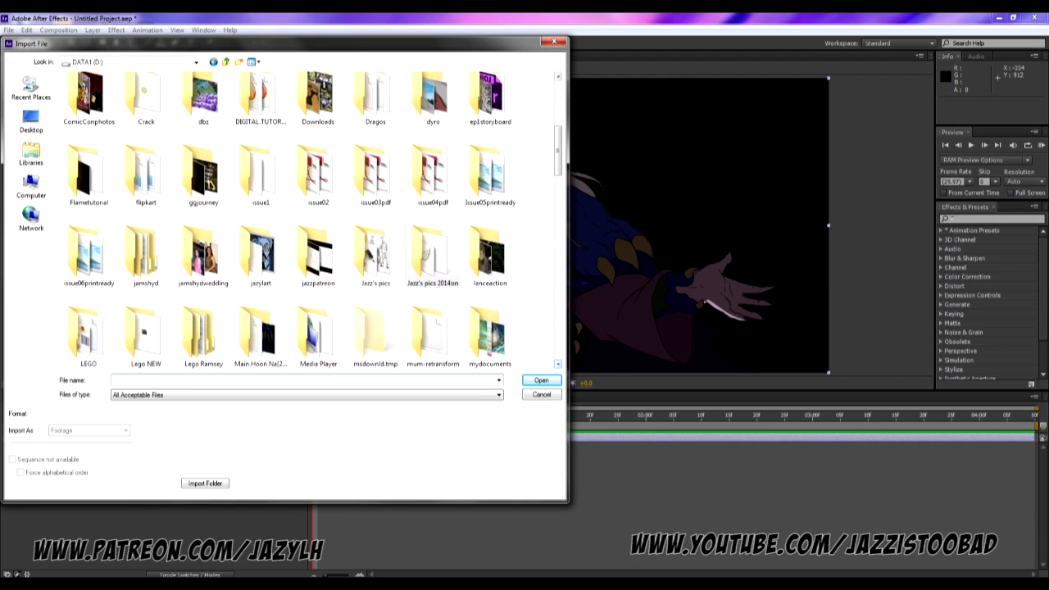
{"action": "double_click", "coordinate": [88, 174]}
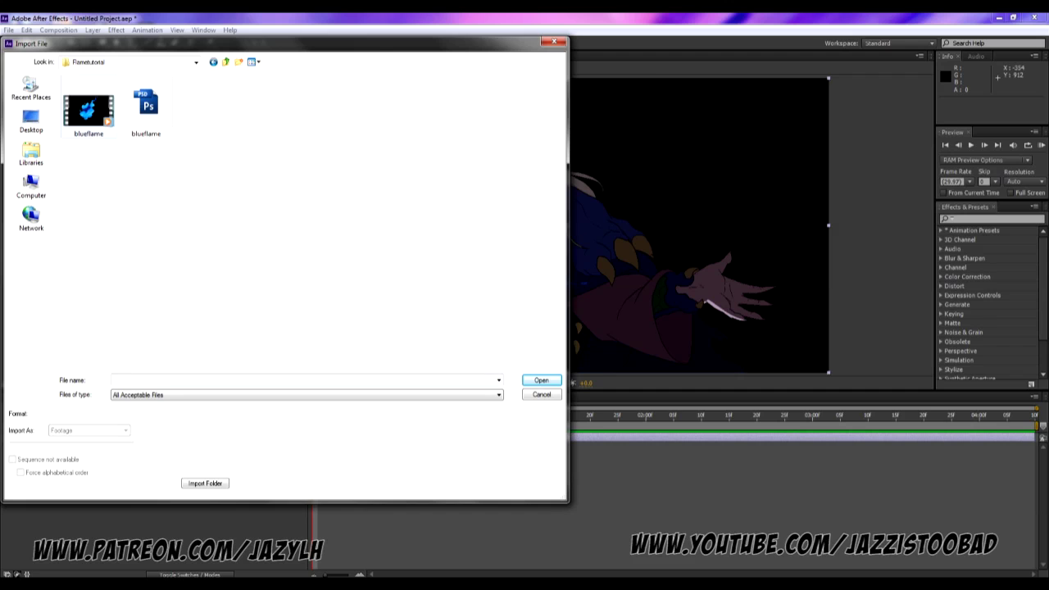
{"action": "left_click", "coordinate": [88, 108]}
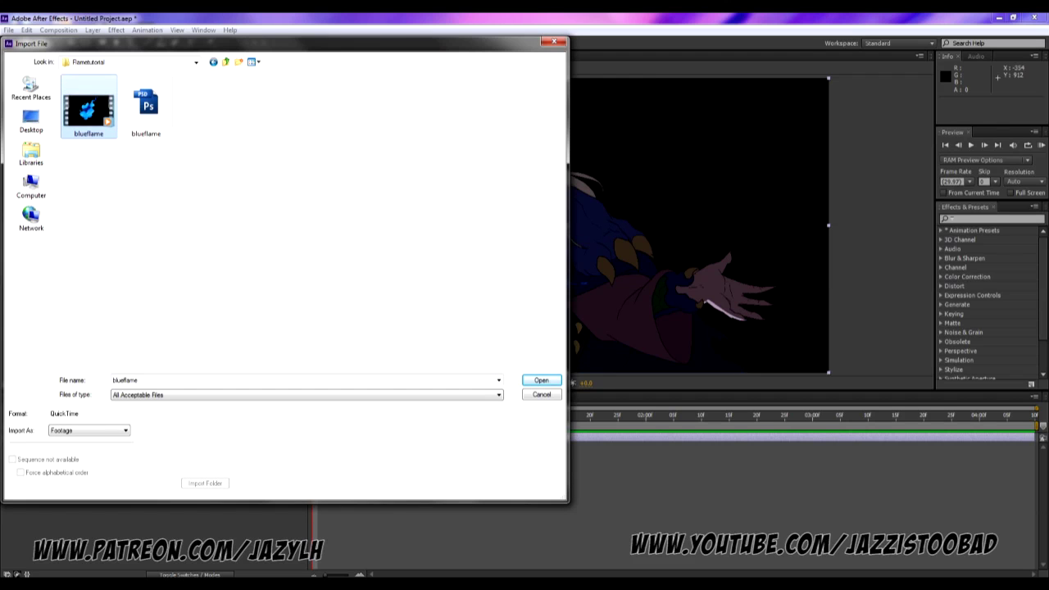
{"action": "key", "text": "Return"}
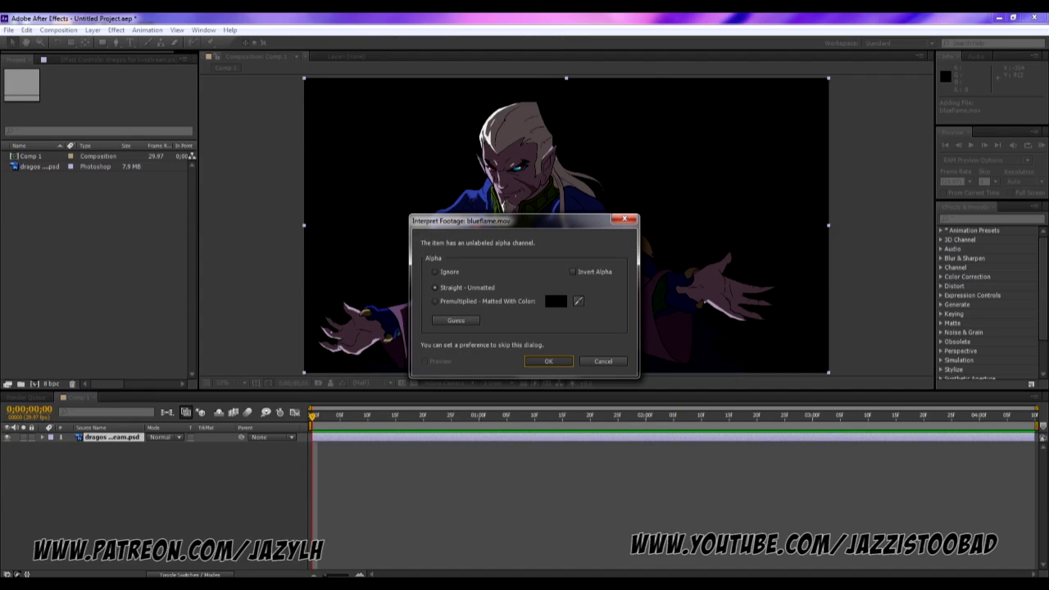
{"action": "key", "text": "Return"}
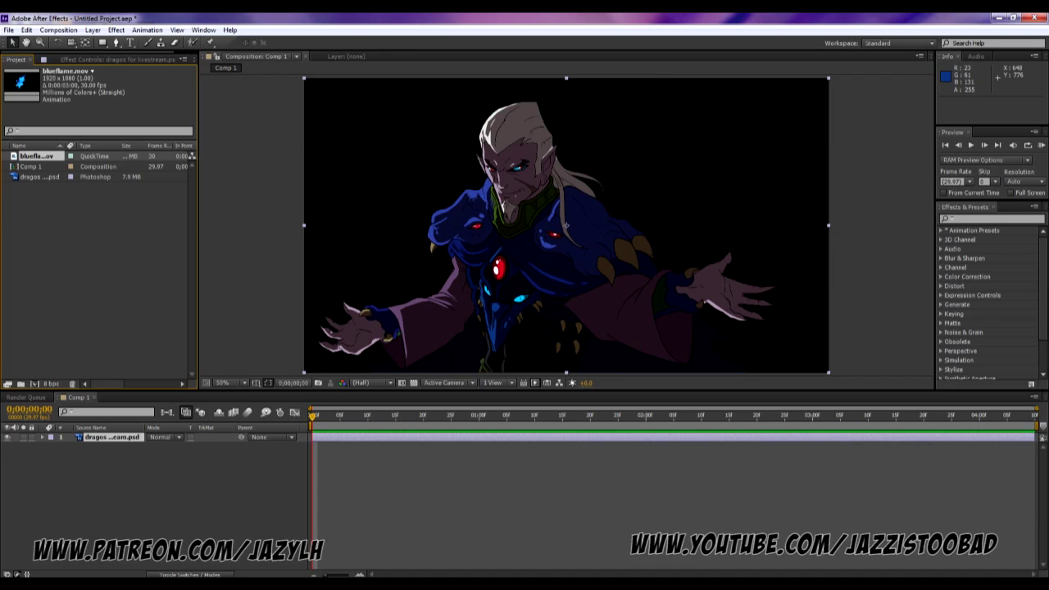
{"action": "left_click_drag", "start_coordinate": [37, 156], "coordinate": [75, 436]}
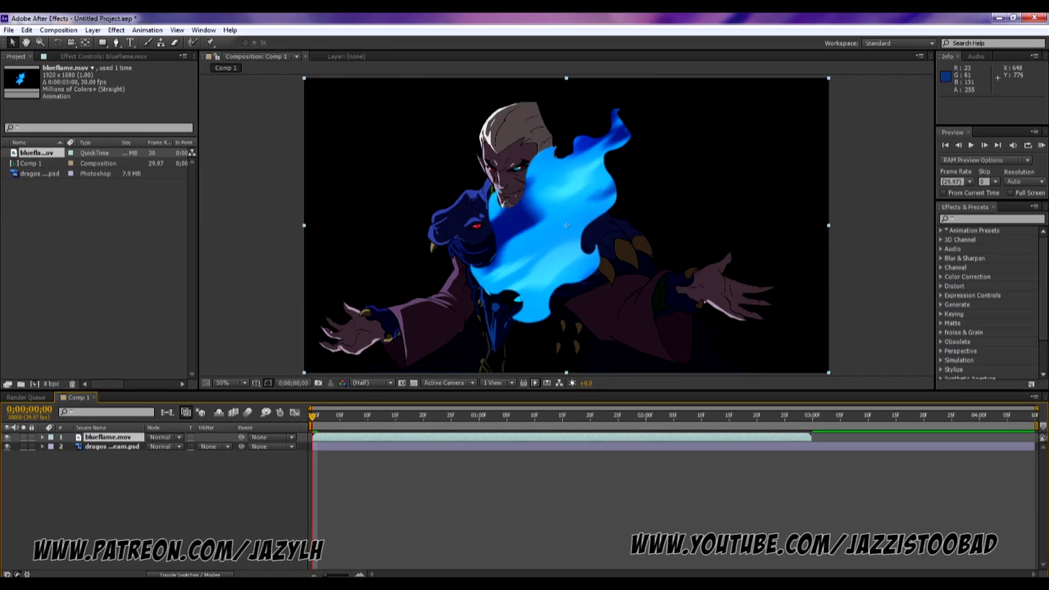
Step: Try the blueflame layer beneath the dragos layer and restore it to the top of the stack
{"action": "key", "text": "ctrl+bracketleft"}
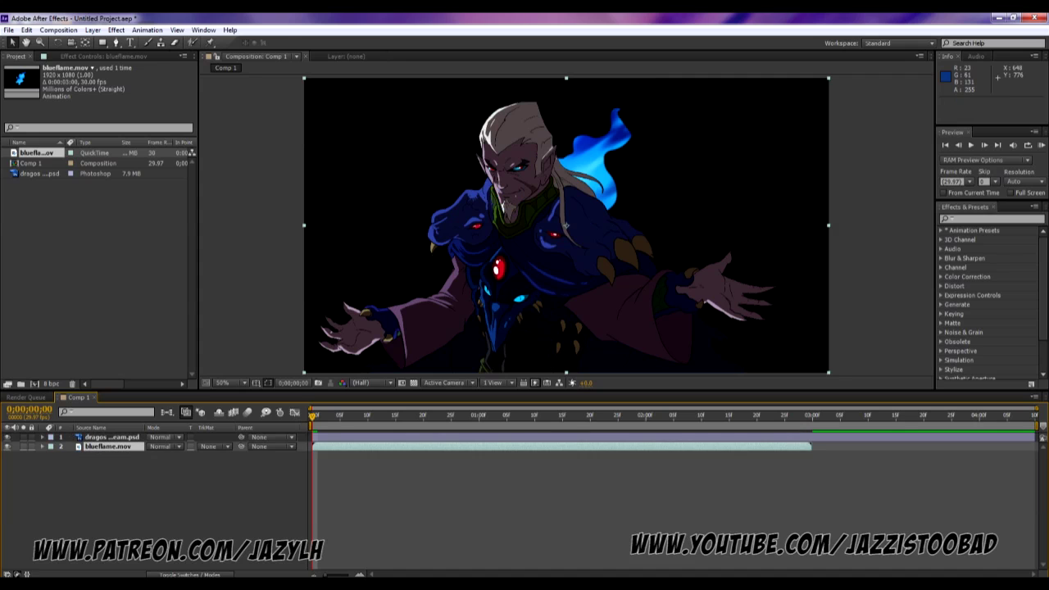
{"action": "left_click_drag", "start_coordinate": [107, 447], "coordinate": [106, 437]}
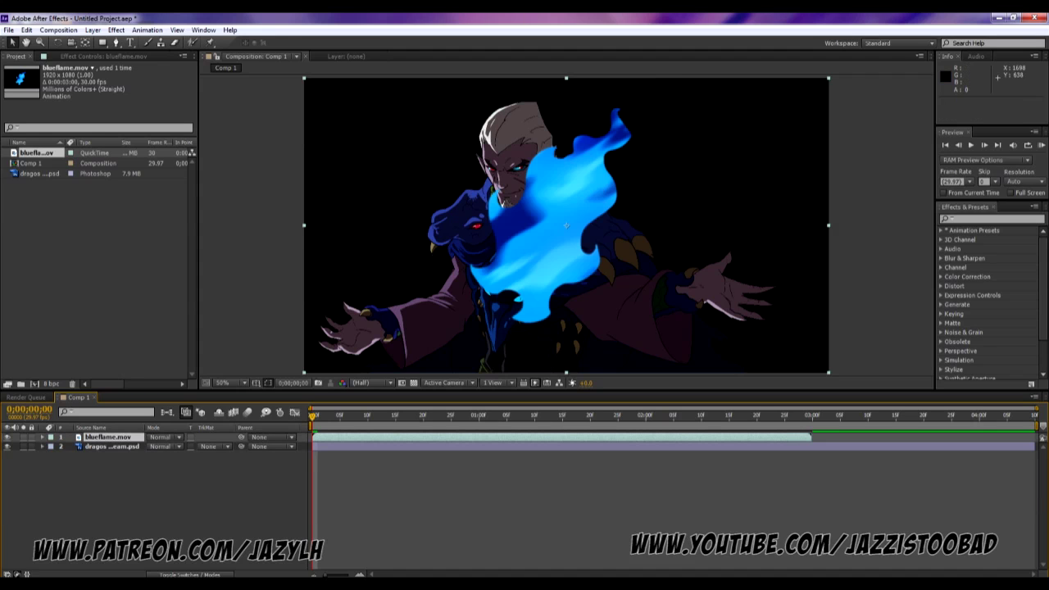
Step: Scale the blueflame layer to about 61.2 by 71.1% and place it above the character's open hand at about 1656, 570
{"action": "left_click_drag", "start_coordinate": [635, 268], "coordinate": [690, 258]}
{"action": "left_click_drag", "start_coordinate": [561, 198], "coordinate": [699, 215]}
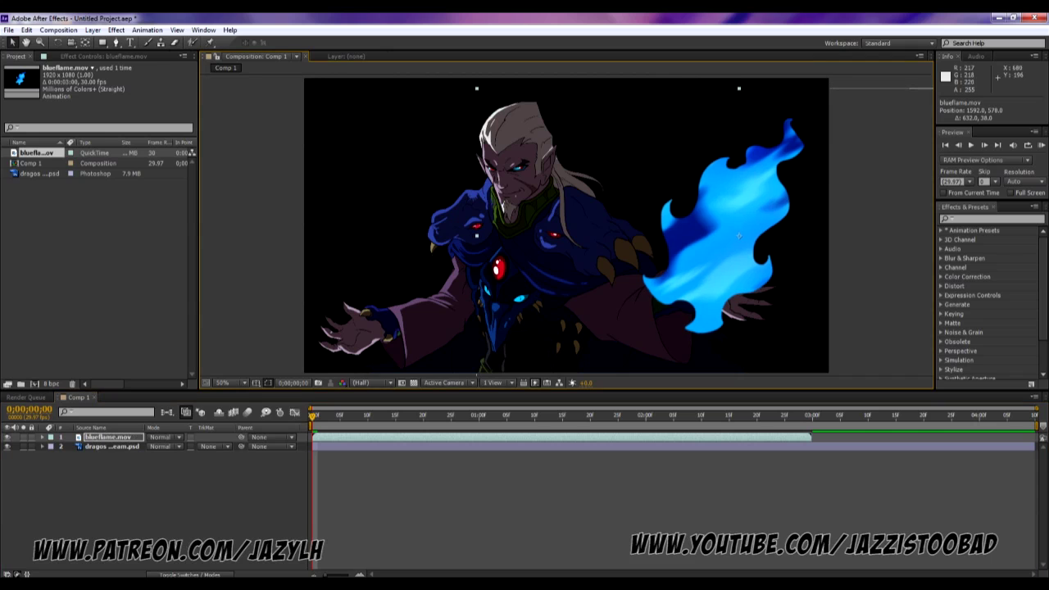
{"action": "left_click_drag", "start_coordinate": [476, 88], "coordinate": [608, 154]}
{"action": "left_click_drag", "start_coordinate": [740, 217], "coordinate": [755, 233]}
{"action": "left_click_drag", "start_coordinate": [754, 169], "coordinate": [752, 171]}
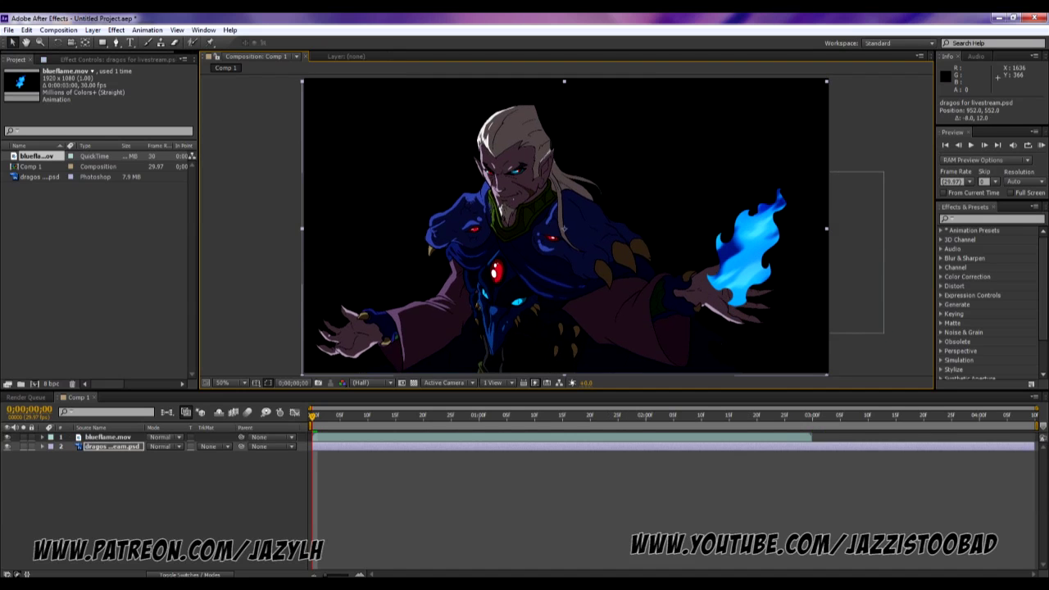
{"action": "key", "text": "ctrl+z"}
{"action": "left_click", "coordinate": [753, 252]}
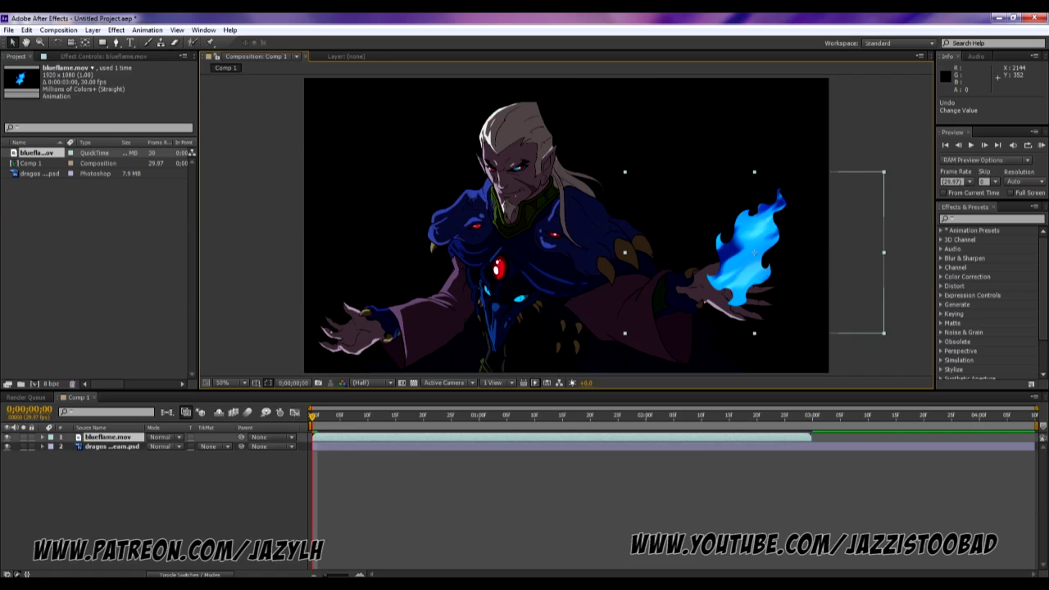
{"action": "left_click_drag", "start_coordinate": [882, 170], "coordinate": [913, 146]}
{"action": "left_click_drag", "start_coordinate": [754, 252], "coordinate": [756, 233]}
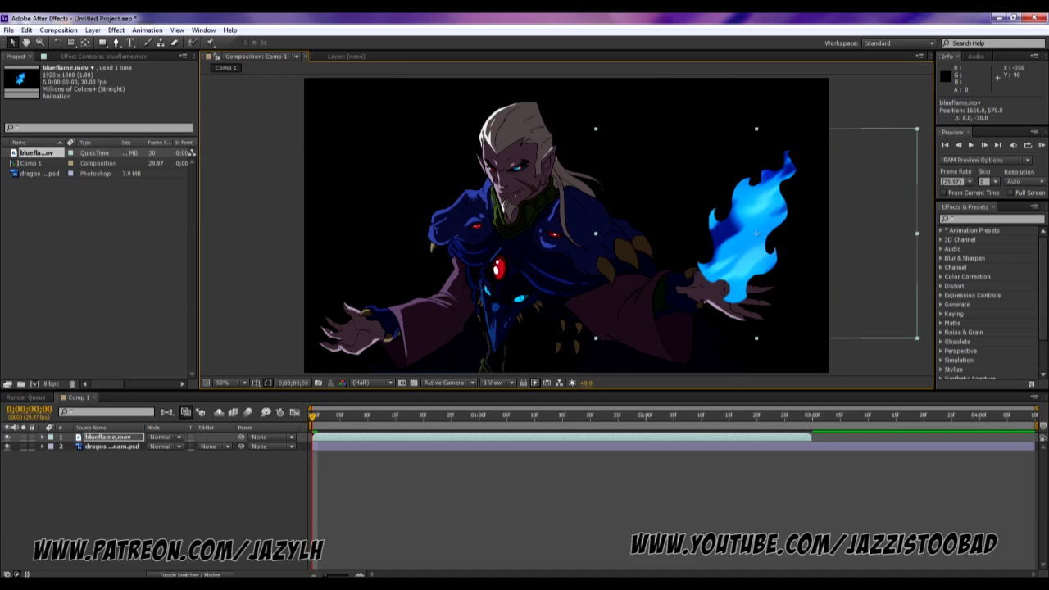
Step: Reveal the blueflame layer's transform properties, rotate it to about -13°, and reposition it over the palm at about 1618, 548
{"action": "left_click", "coordinate": [42, 436]}
{"action": "left_click", "coordinate": [51, 446]}
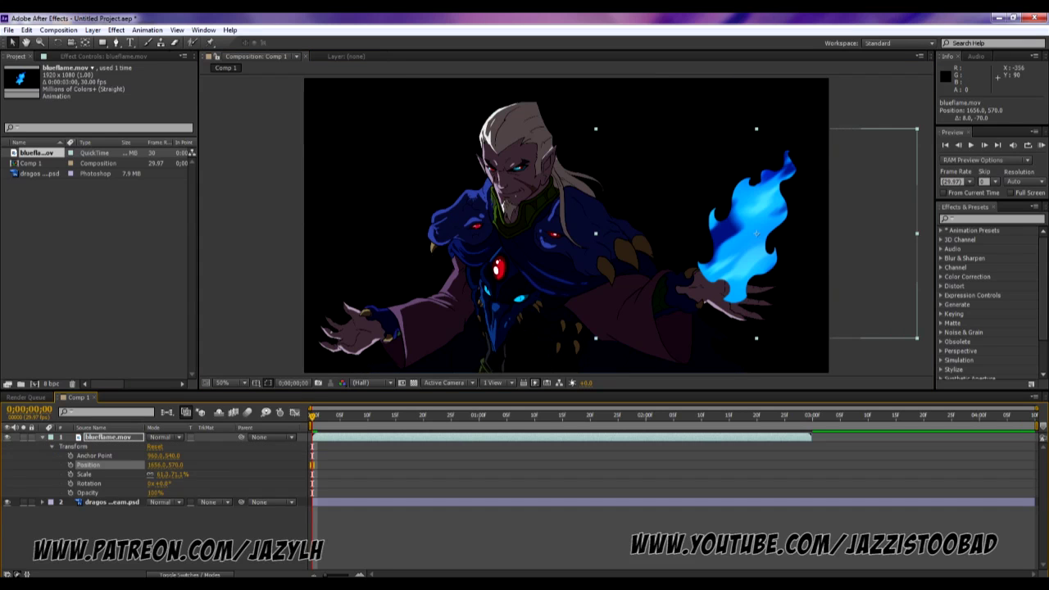
{"action": "left_click_drag", "start_coordinate": [779, 210], "coordinate": [763, 200]}
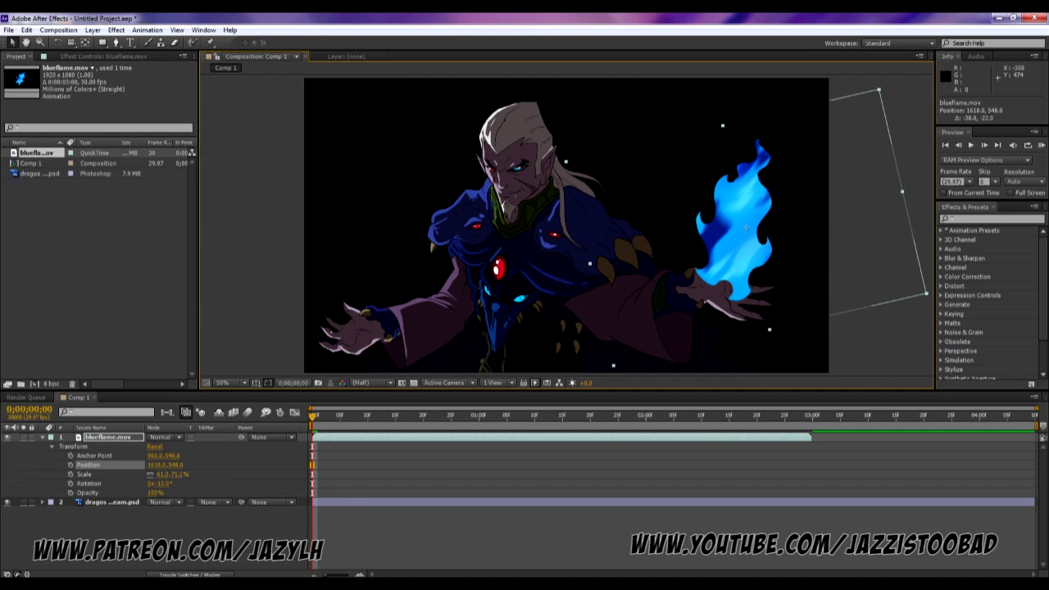
{"action": "left_click", "coordinate": [220, 208]}
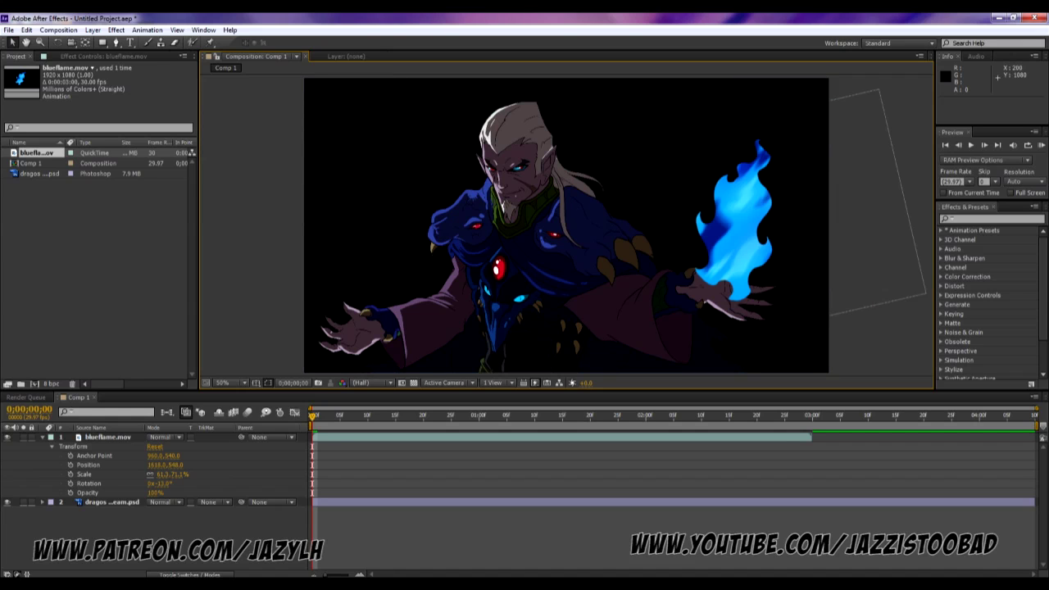
Step: End the work area where the blueflame clip ends at about three seconds and trim the composition to it
{"action": "left_click_drag", "start_coordinate": [1034, 424], "coordinate": [813, 424]}
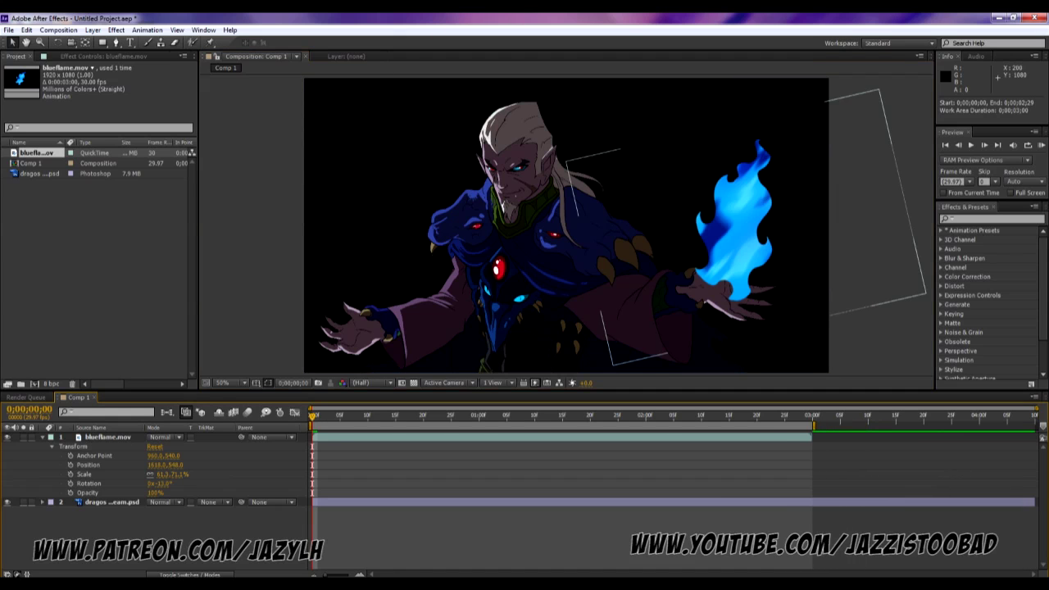
{"action": "right_click", "coordinate": [807, 425]}
{"action": "left_click", "coordinate": [852, 458]}
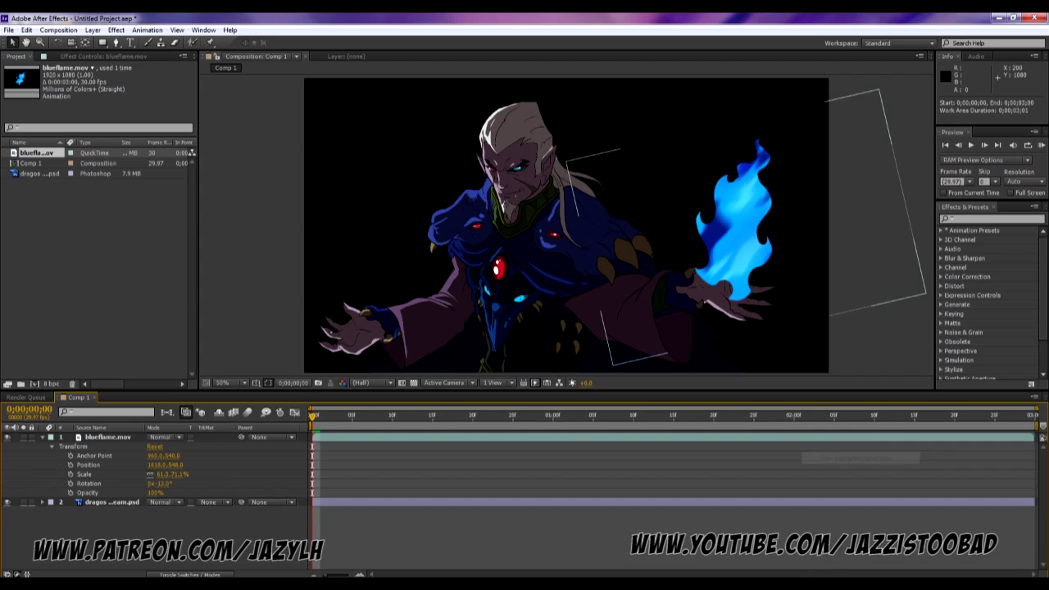
Step: Run a RAM preview of the trimmed composition to check the flame animation over the hand
{"action": "key", "text": "KP_0"}
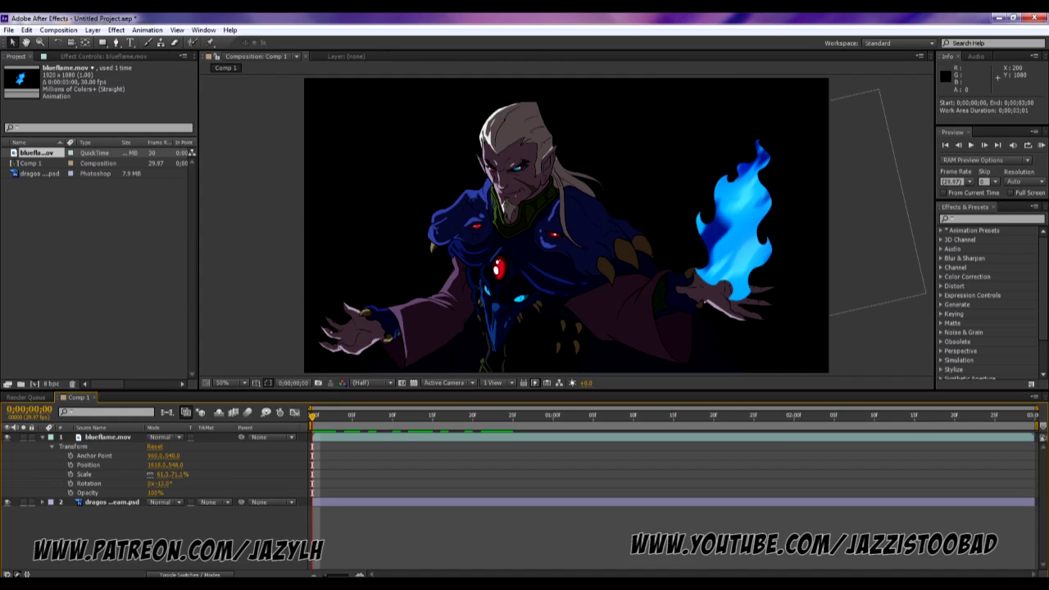
{"action": "key", "text": "KP_0"}
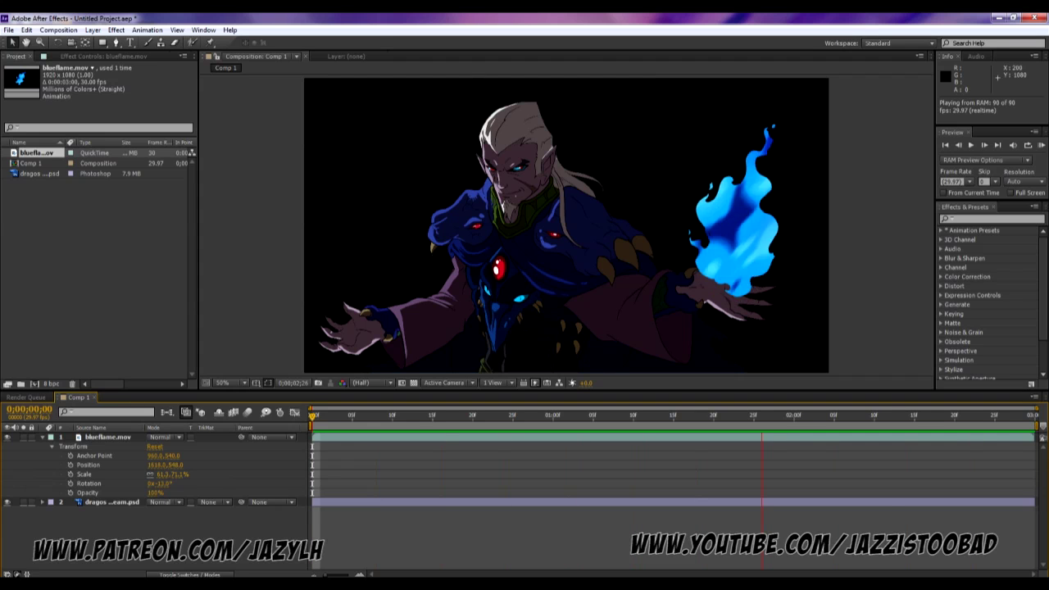
{"action": "key", "text": "space"}
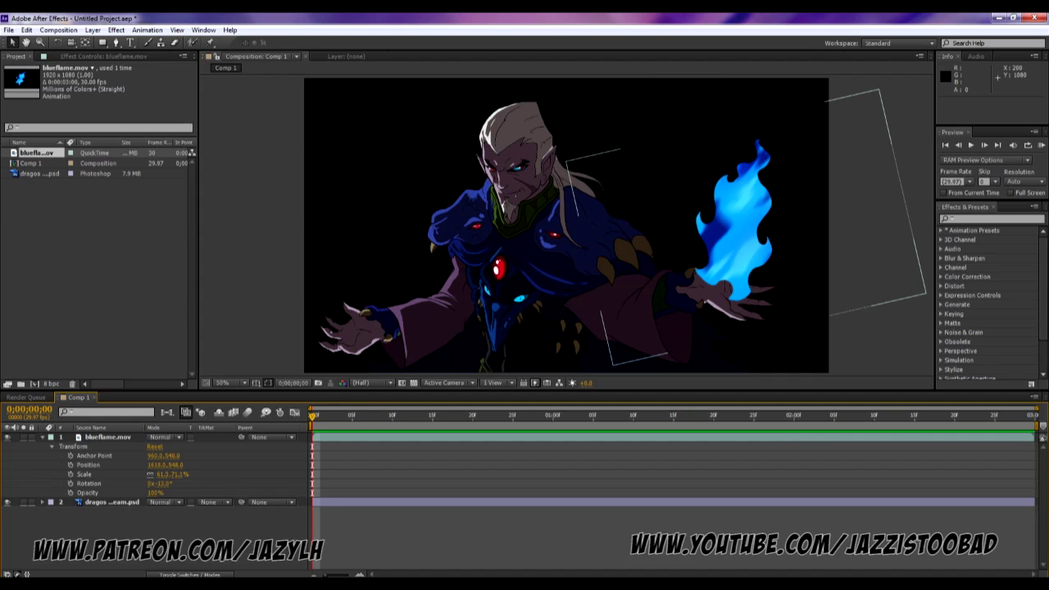
Step: Duplicate the blueflame layer and nudge the copy to position 1616, 550
{"action": "left_click", "coordinate": [746, 227]}
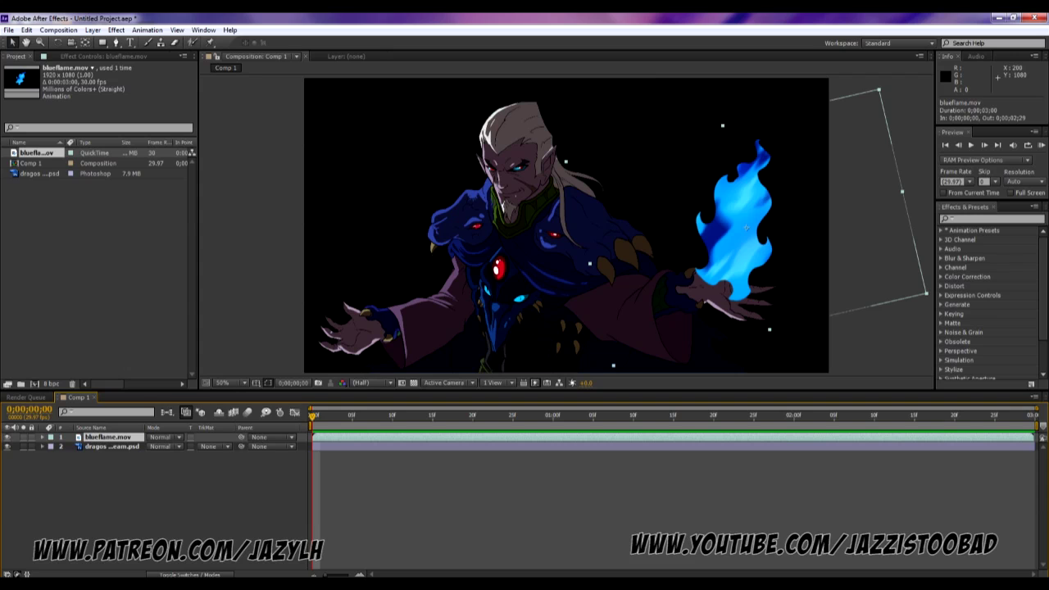
{"action": "key", "text": "ctrl+d"}
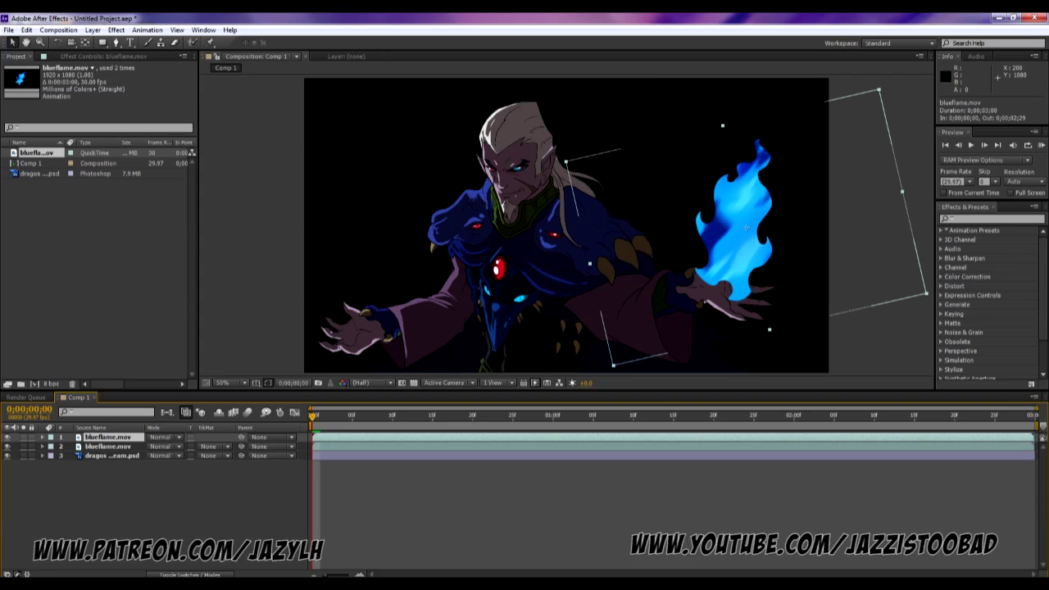
{"action": "mouse_move", "coordinate": [745, 227]}
{"action": "left_mouse_down"}
{"action": "mouse_move", "coordinate": [767, 197]}
{"action": "mouse_move", "coordinate": [744, 228]}
{"action": "left_mouse_up"}
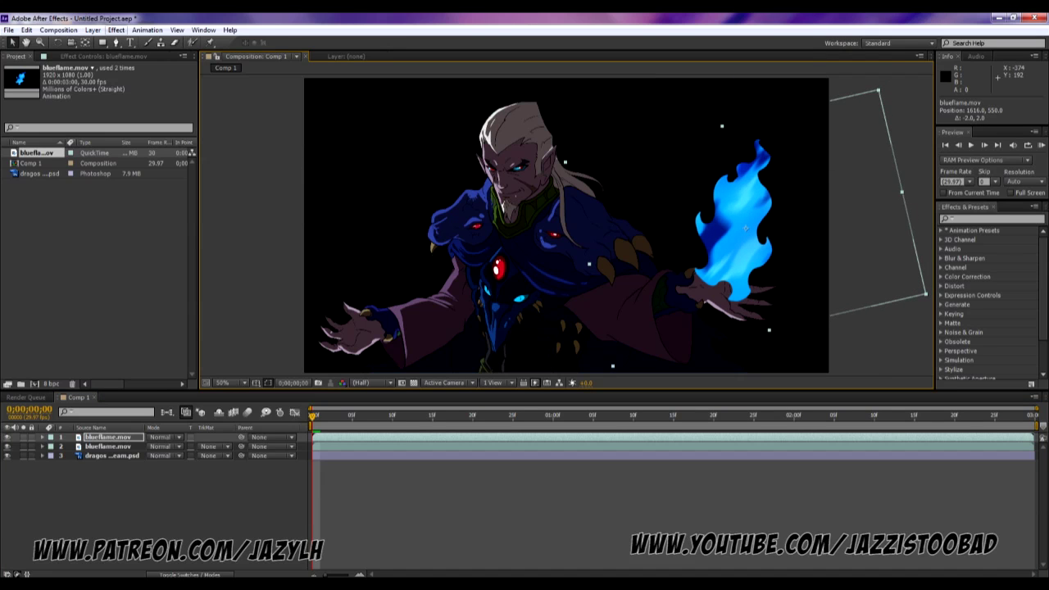
Step: Apply Directional Blur to the blueflame copy with a direction of 22° and a blur length of 39
{"action": "left_click", "coordinate": [115, 30]}
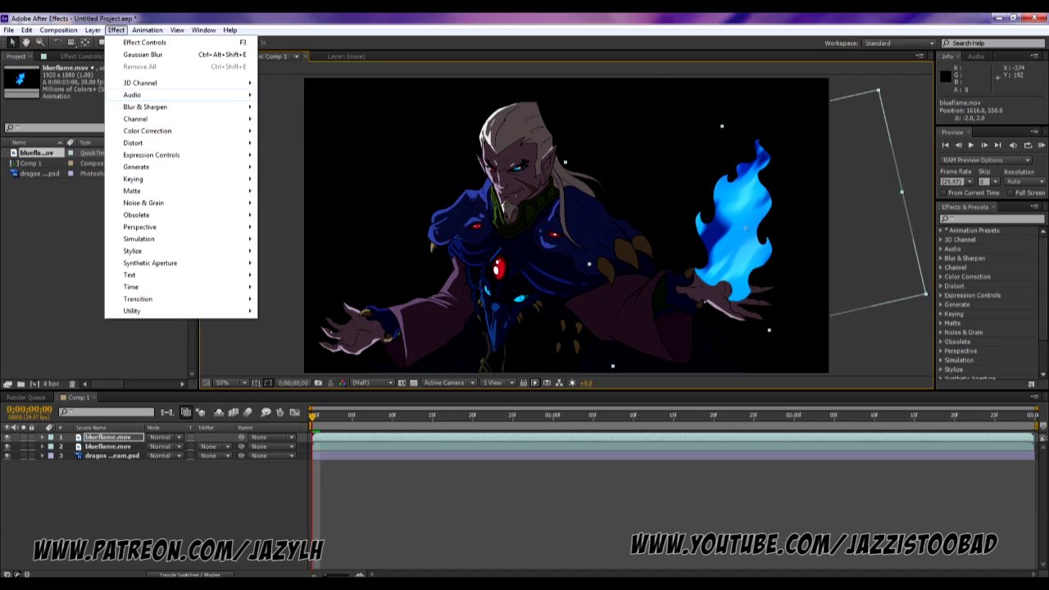
{"action": "mouse_move", "coordinate": [145, 106]}
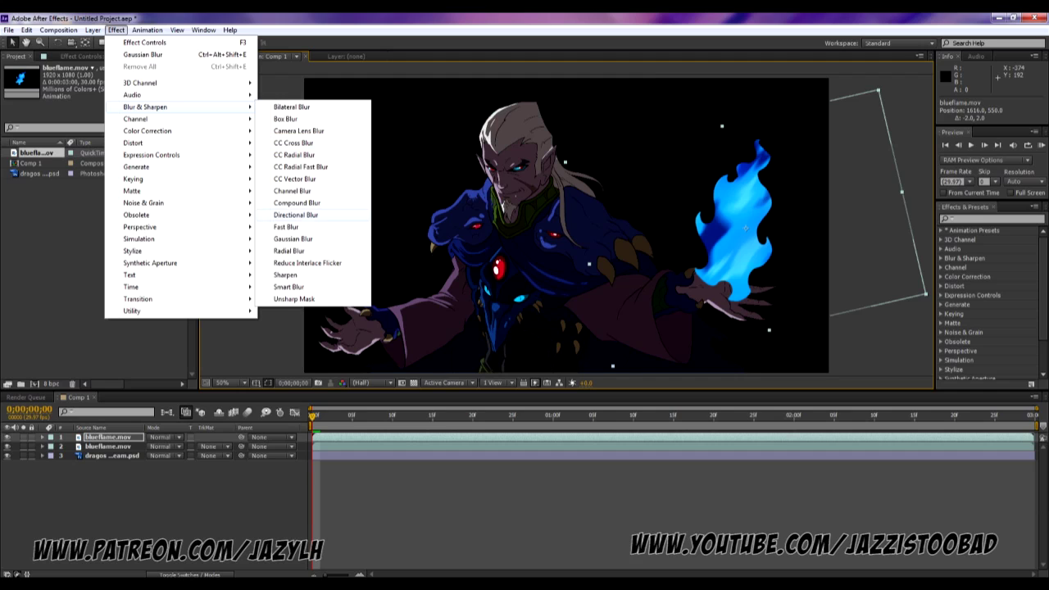
{"action": "left_click", "coordinate": [295, 215]}
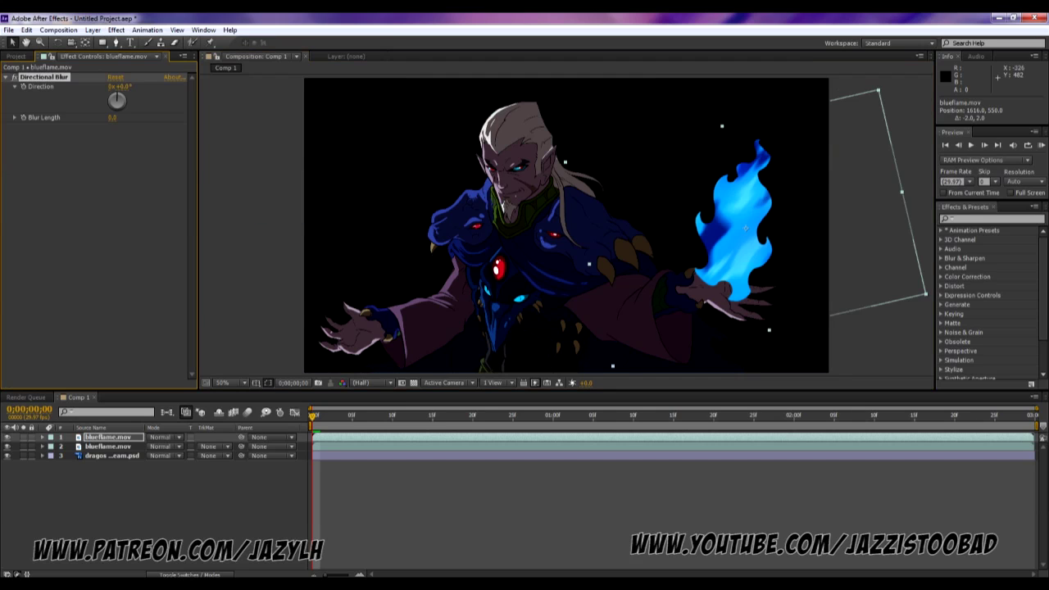
{"action": "left_click_drag", "start_coordinate": [124, 86], "coordinate": [134, 117]}
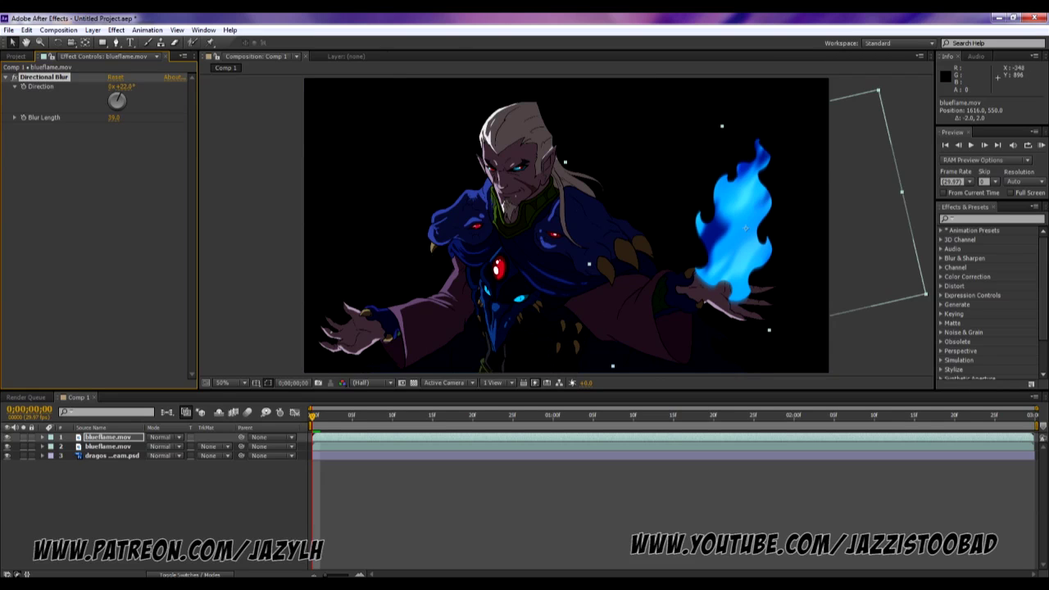
Step: Reveal the blurred blueflame copy's opacity and lower it to about 57%
{"action": "key", "text": "t"}
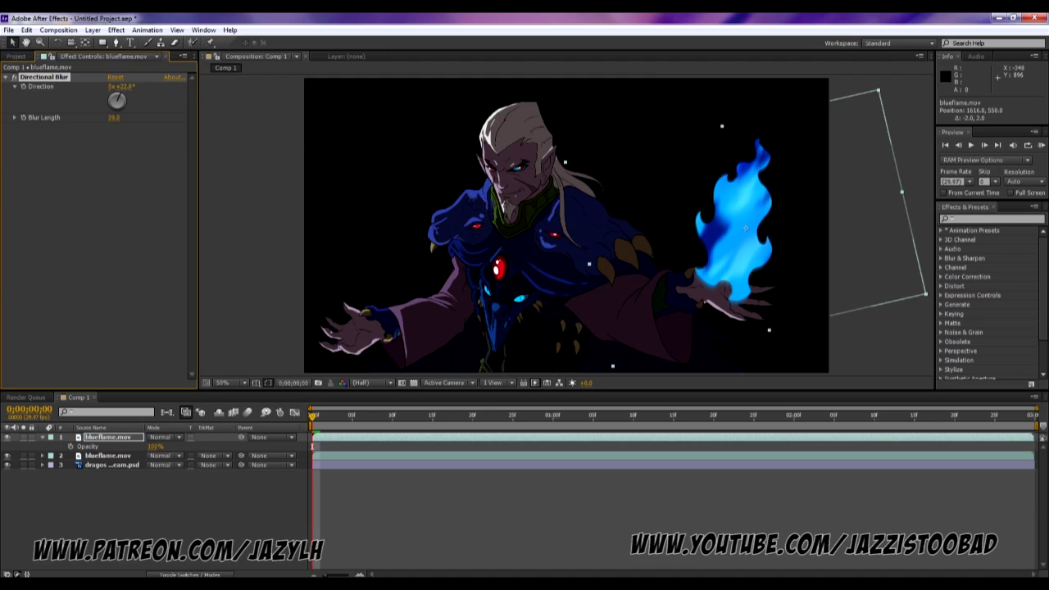
{"action": "key", "text": "Return"}
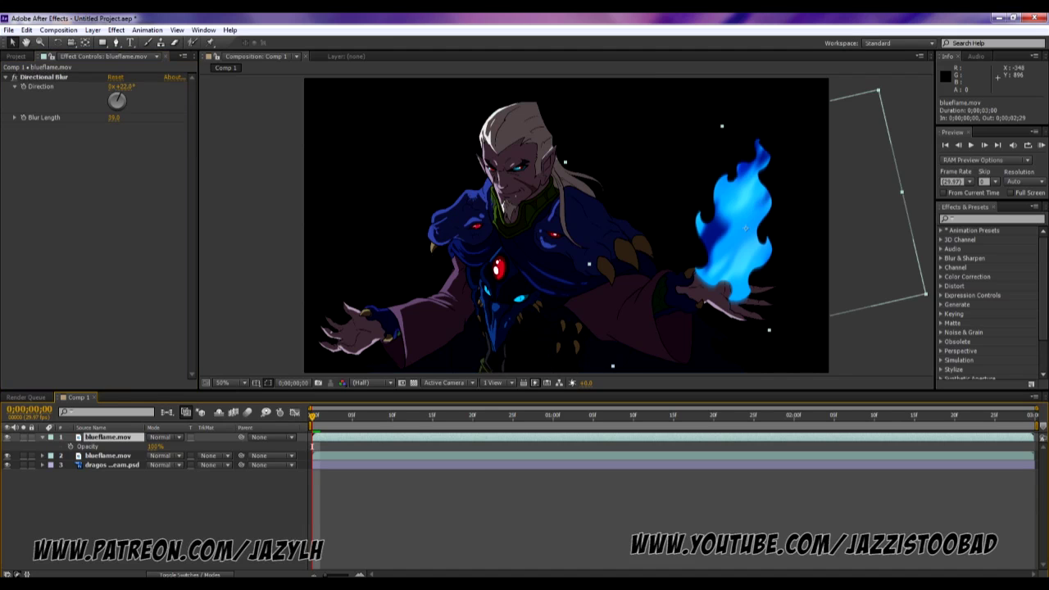
{"action": "key", "text": "t"}
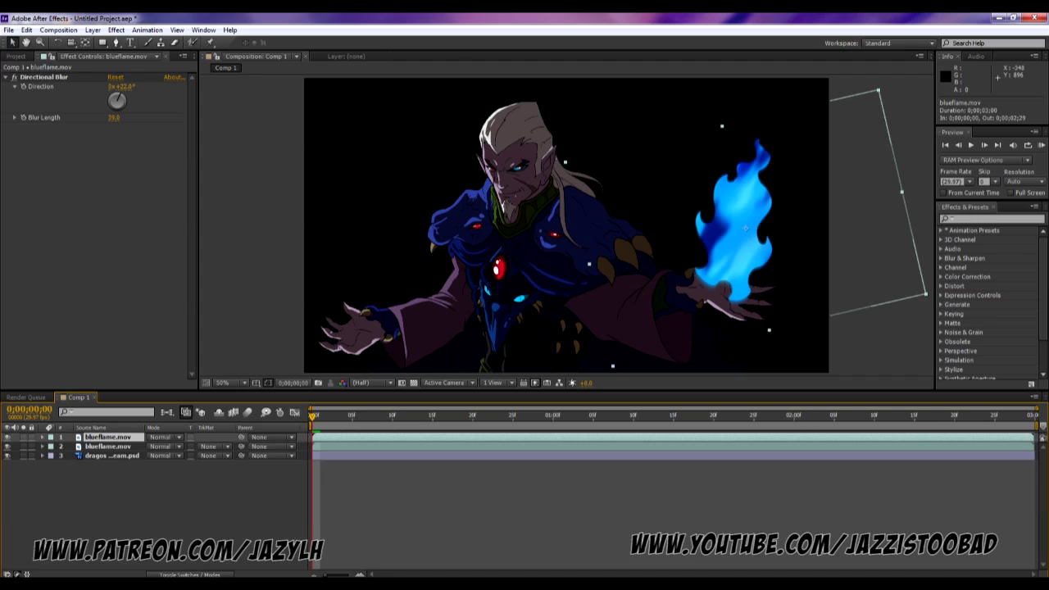
{"action": "key", "text": "t"}
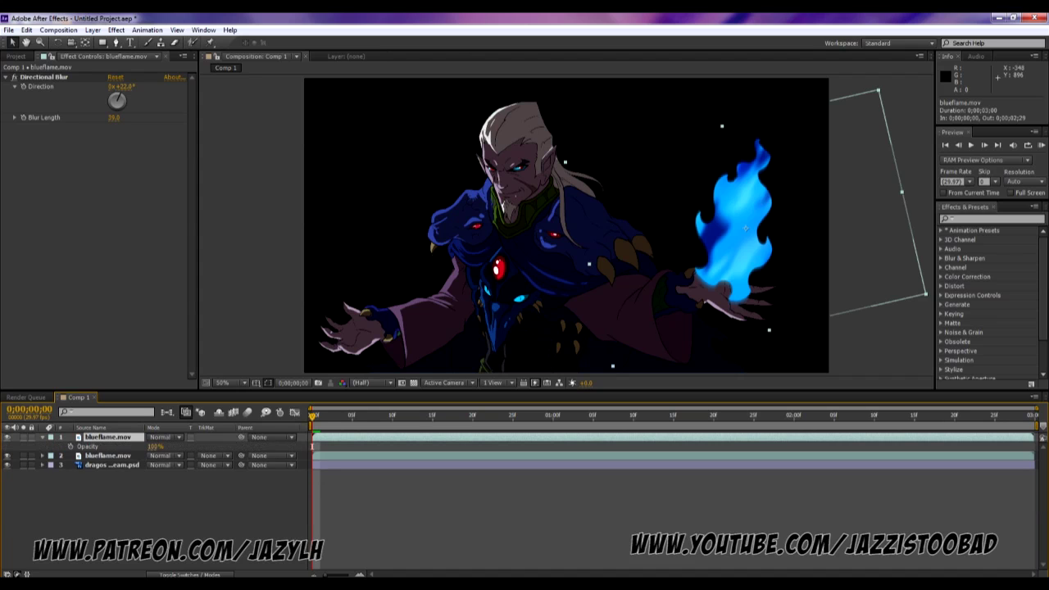
{"action": "left_click_drag", "start_coordinate": [155, 447], "coordinate": [143, 446]}
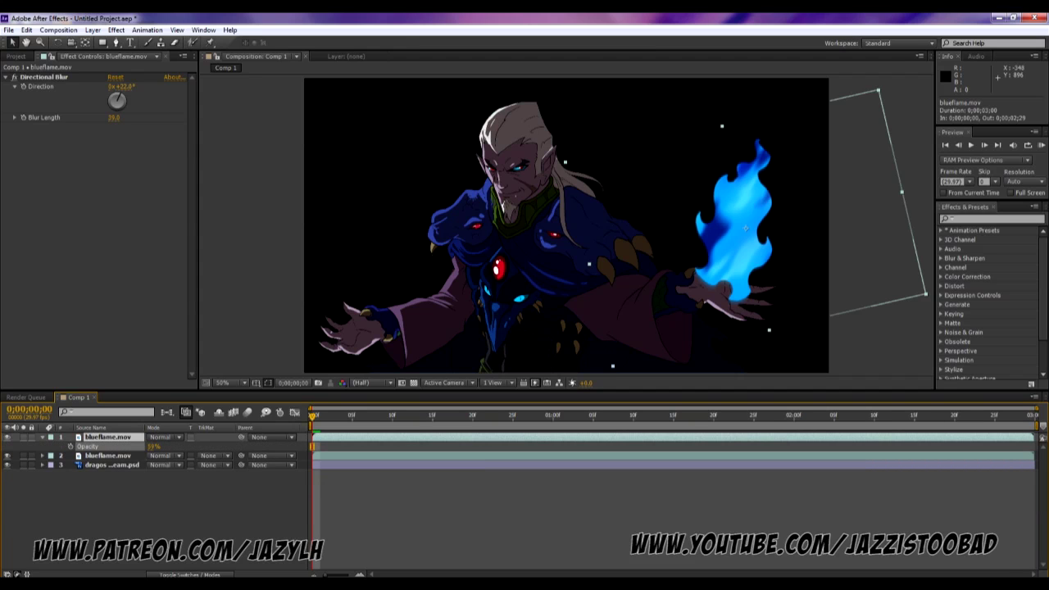
{"action": "key", "text": "Return"}
{"action": "key", "text": "Return"}
Step: Play back the composition to check the semi-transparent blurred flame, and return to the first frame
{"action": "left_click", "coordinate": [320, 415]}
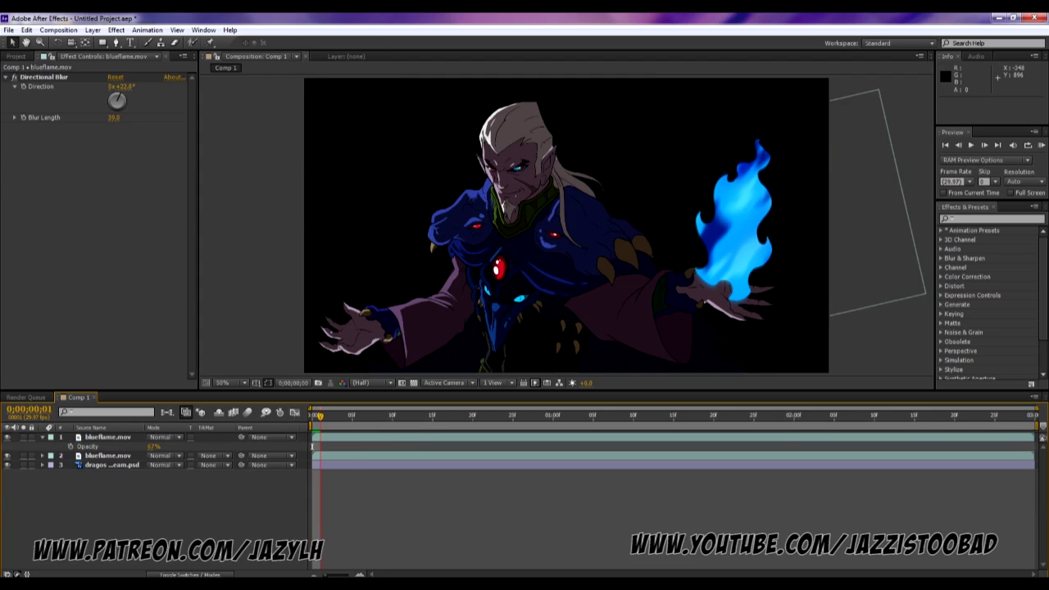
{"action": "key", "text": "space"}
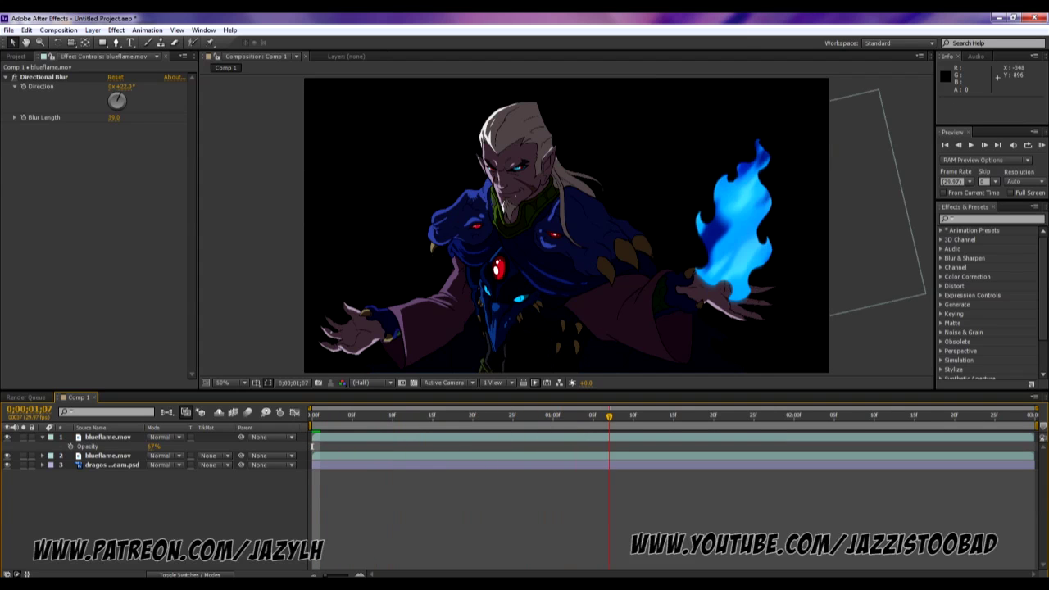
{"action": "left_click_drag", "start_coordinate": [608, 416], "coordinate": [312, 417]}
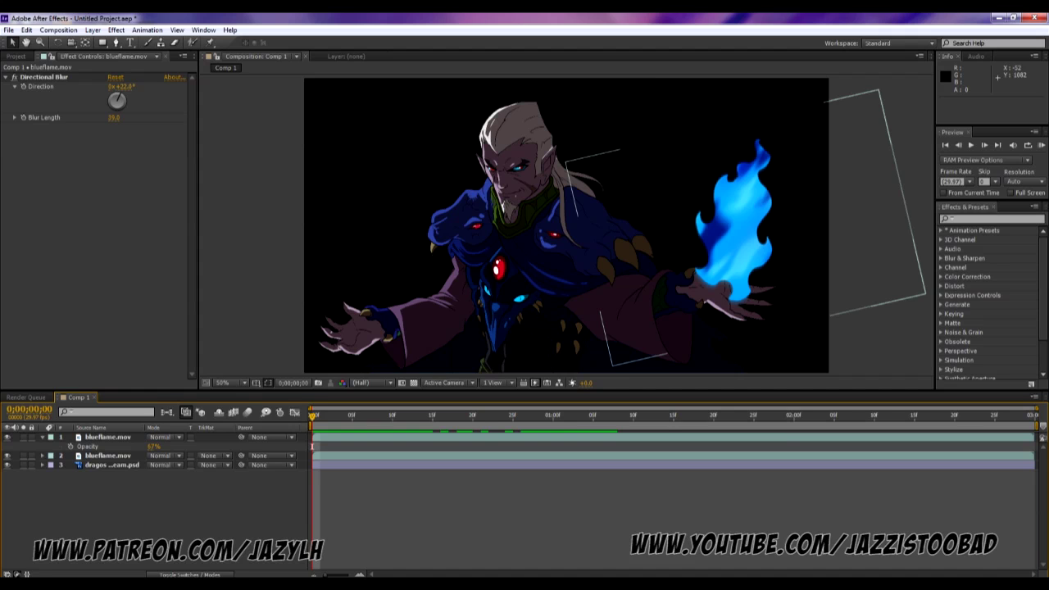
Step: Set the blurred blueflame layer's blending mode to Screen and play back the result
{"action": "left_click", "coordinate": [162, 437]}
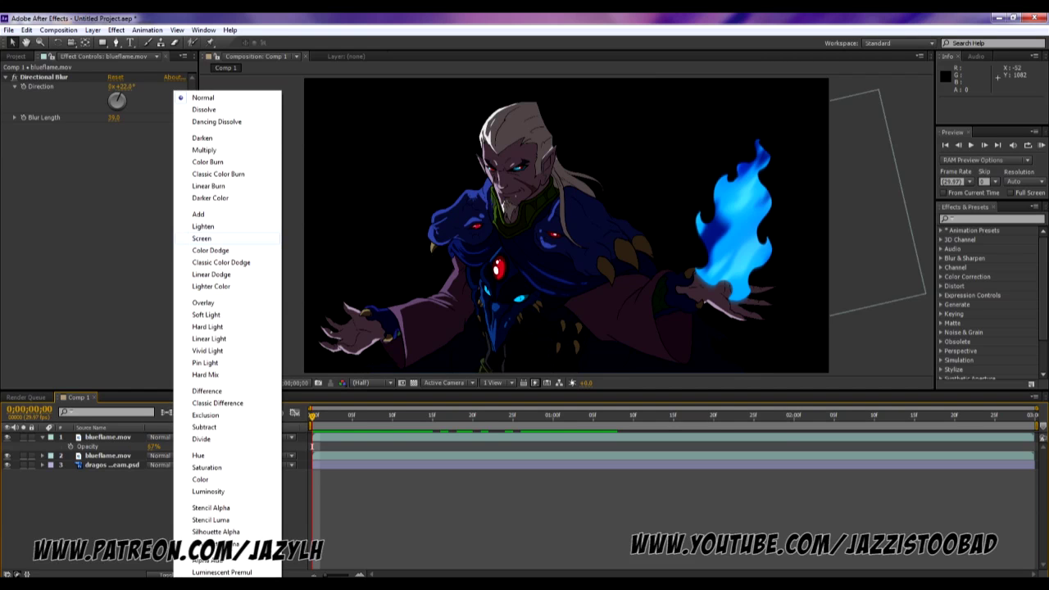
{"action": "left_click", "coordinate": [201, 238]}
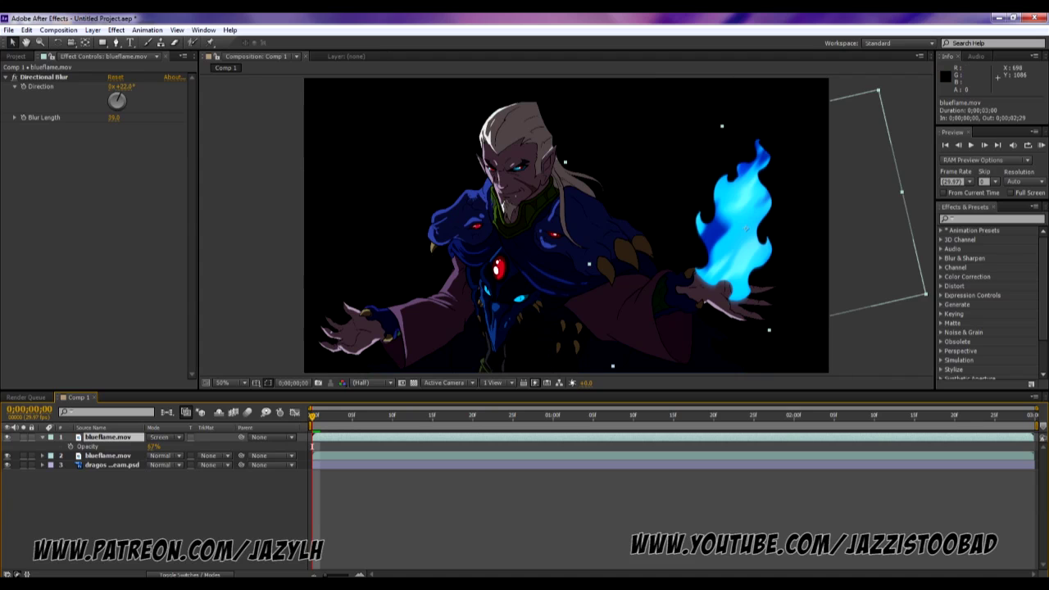
{"action": "key", "text": "space"}
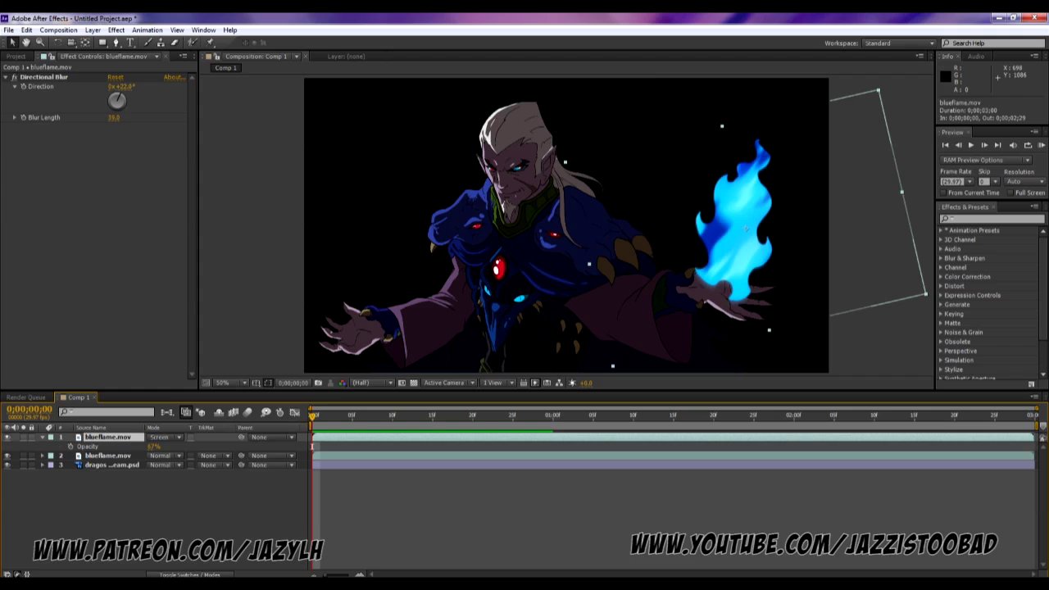
Step: Duplicate the blurred blueflame layer and raise the new copy's Directional Blur length to 54.1
{"action": "key", "text": "ctrl+d"}
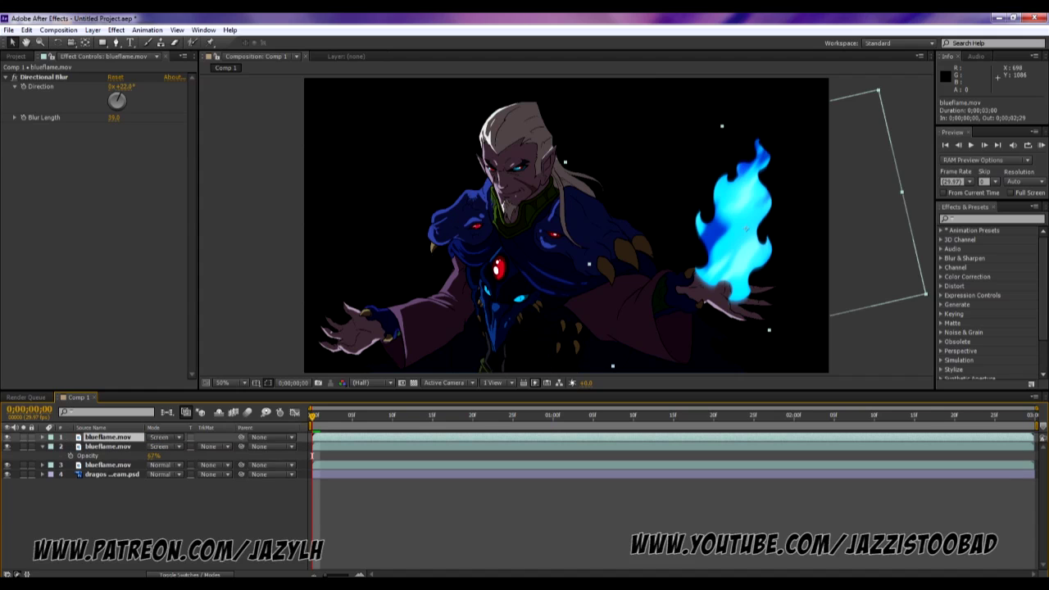
{"action": "left_click_drag", "start_coordinate": [114, 117], "coordinate": [162, 117]}
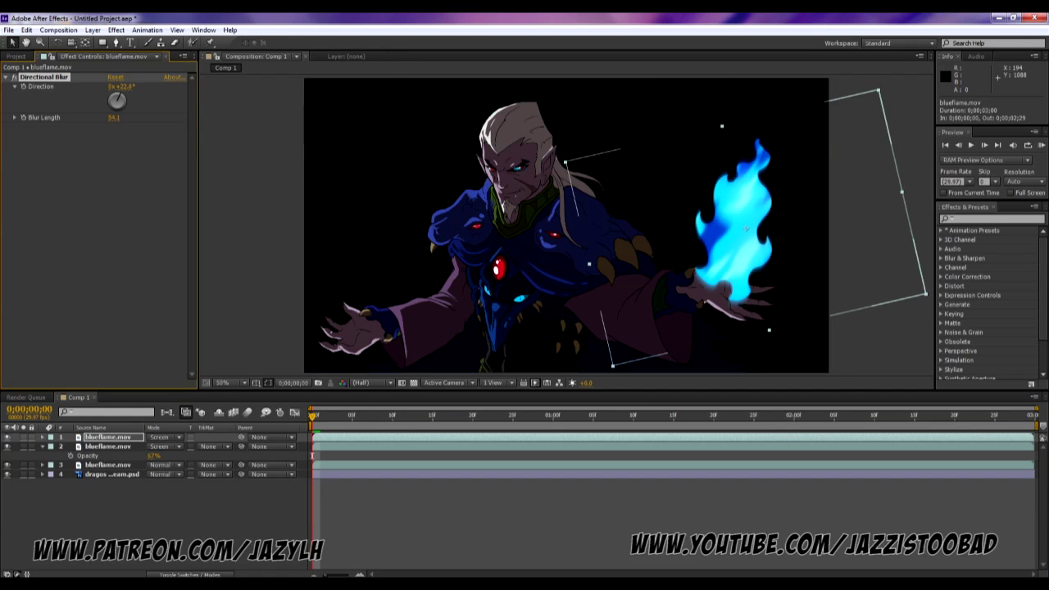
Step: Play back the composition to check the more strongly blurred flame copy, with all layers deselected
{"action": "left_click", "coordinate": [108, 464]}
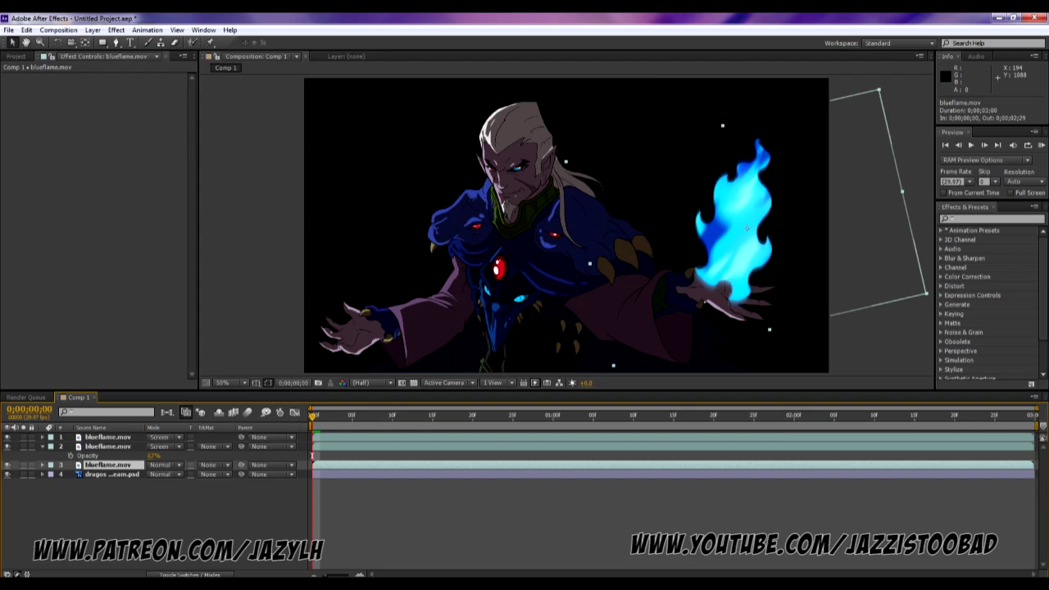
{"action": "key", "text": "space"}
{"action": "left_click", "coordinate": [377, 514]}
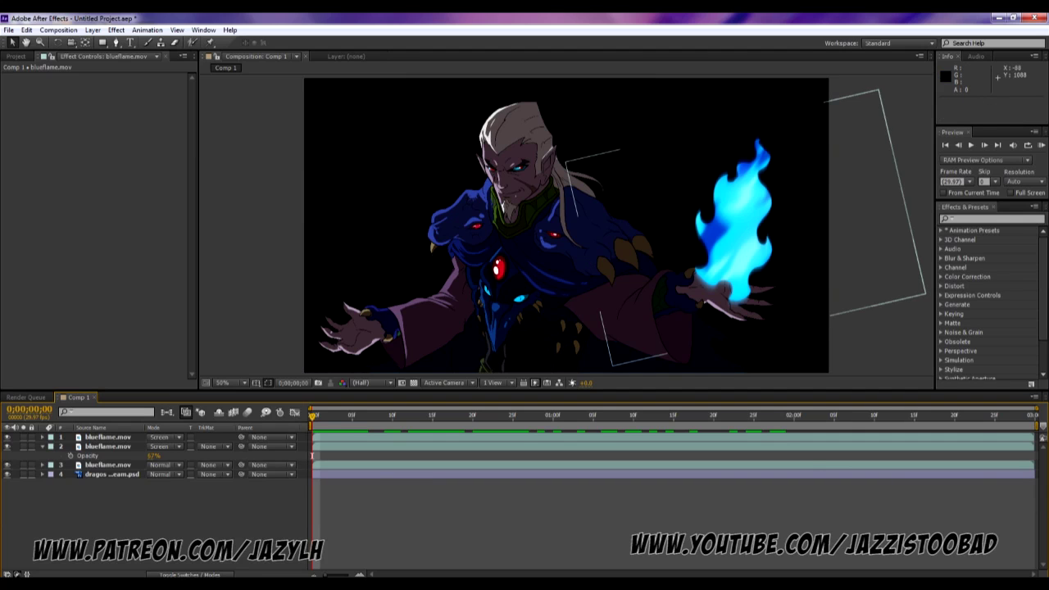
Step: Set the topmost blueflame layer's blending mode to Lighter Color and play back part of the composition
{"action": "left_click", "coordinate": [160, 447]}
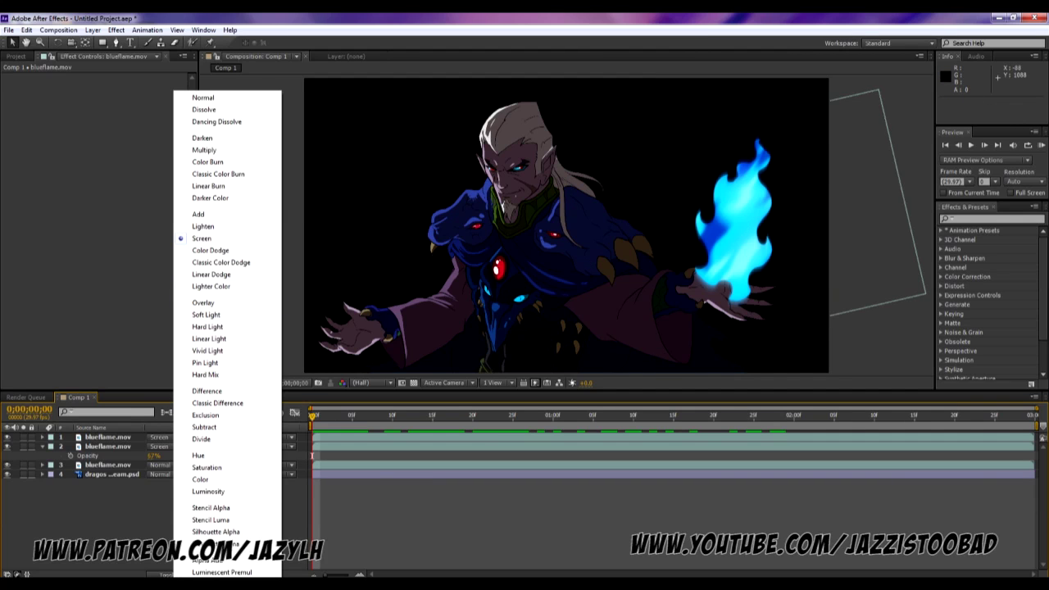
{"action": "left_click", "coordinate": [210, 286]}
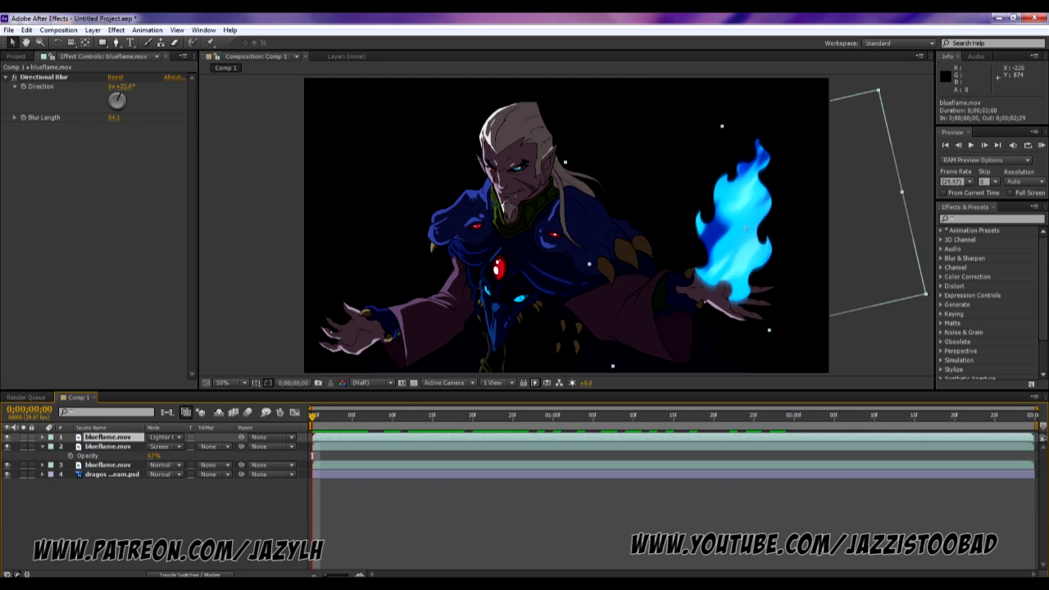
{"action": "key", "text": "space"}
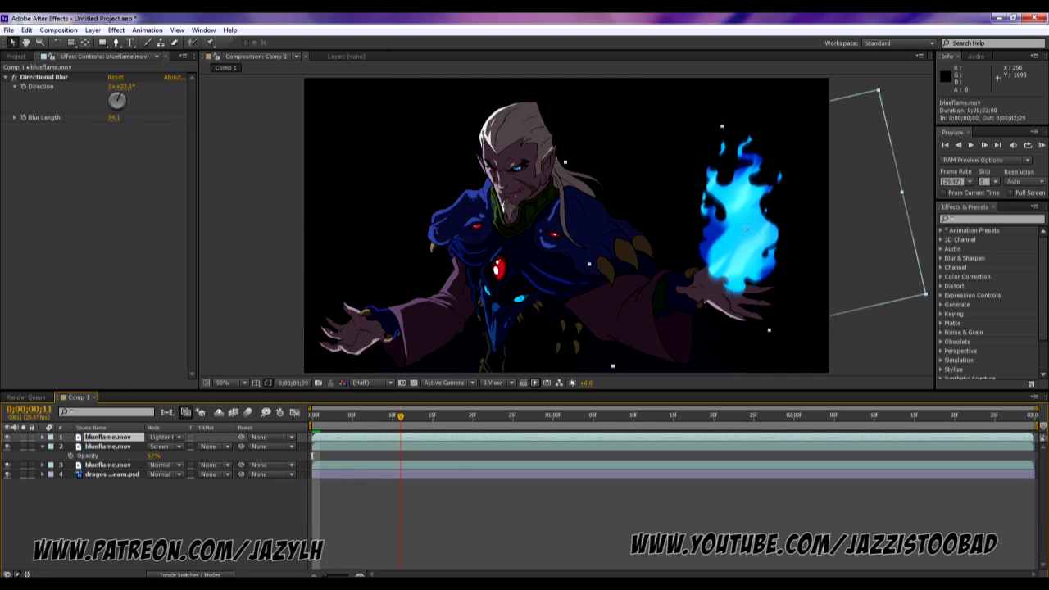
{"action": "left_click", "coordinate": [600, 455]}
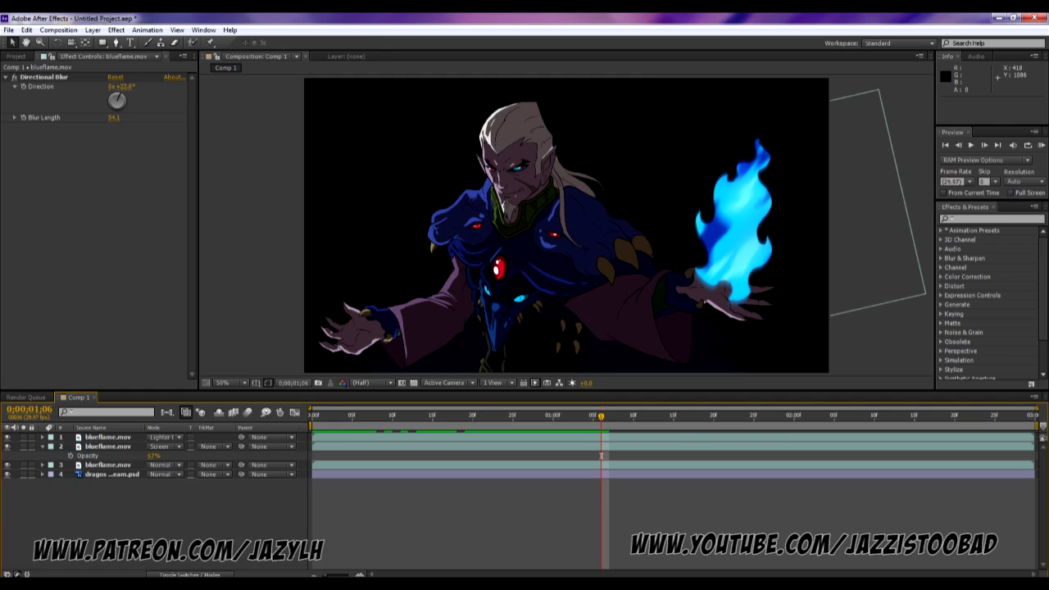
Step: Add a Directional Blur to the lowest blueflame layer with a direction of 14° and a blur length of 17.1
{"action": "left_click", "coordinate": [108, 464]}
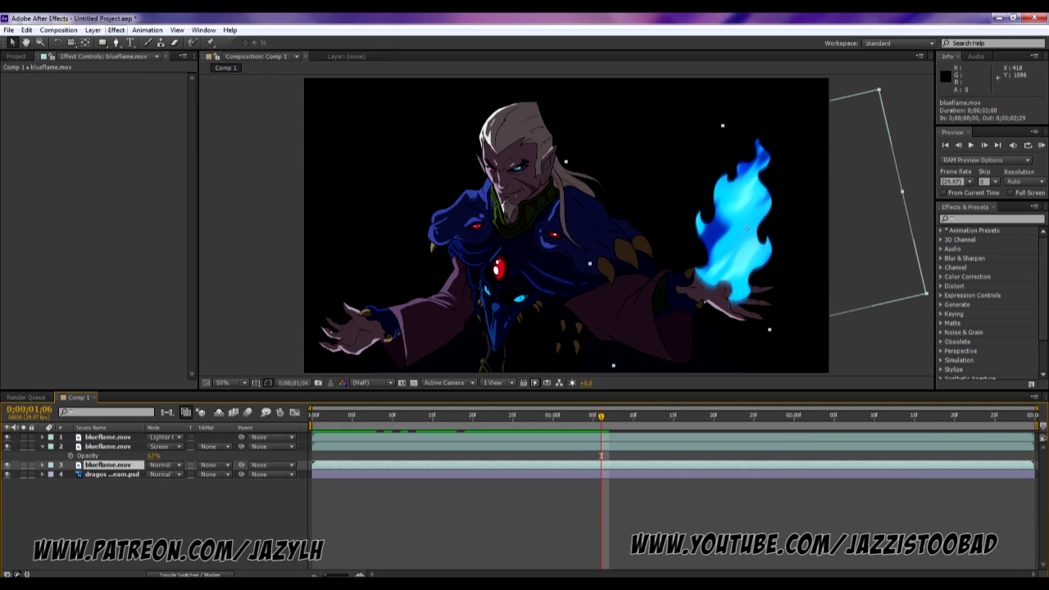
{"action": "left_click", "coordinate": [115, 30]}
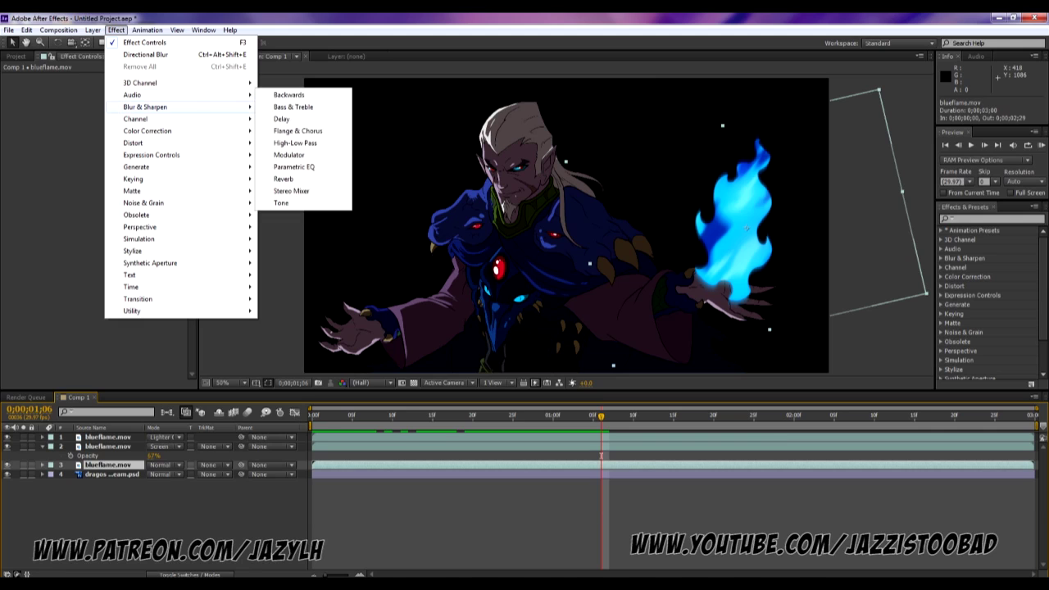
{"action": "mouse_move", "coordinate": [145, 106]}
{"action": "left_click", "coordinate": [296, 215]}
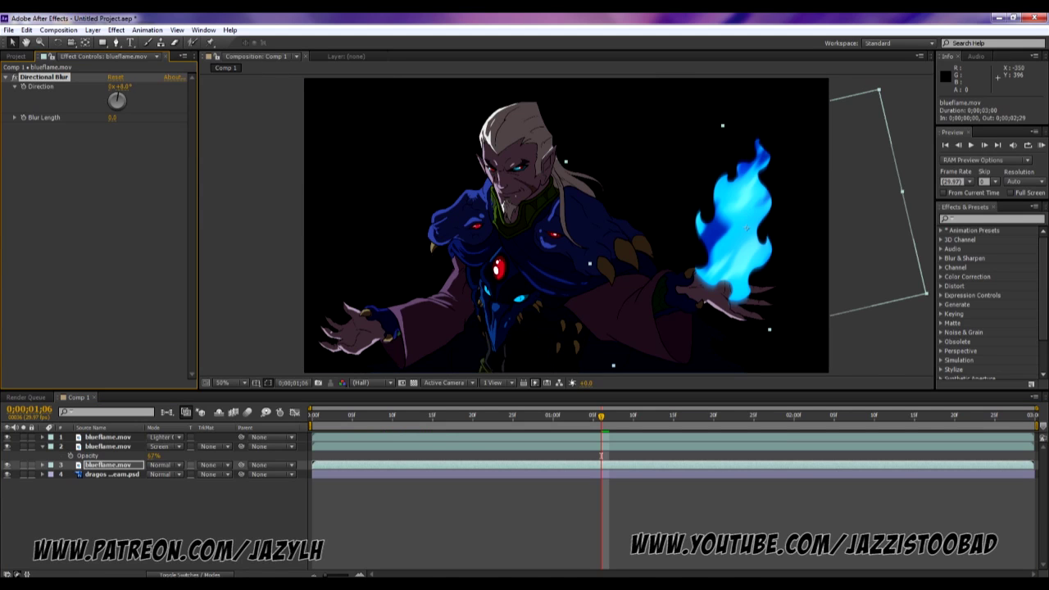
{"action": "left_click_drag", "start_coordinate": [122, 86], "coordinate": [126, 86]}
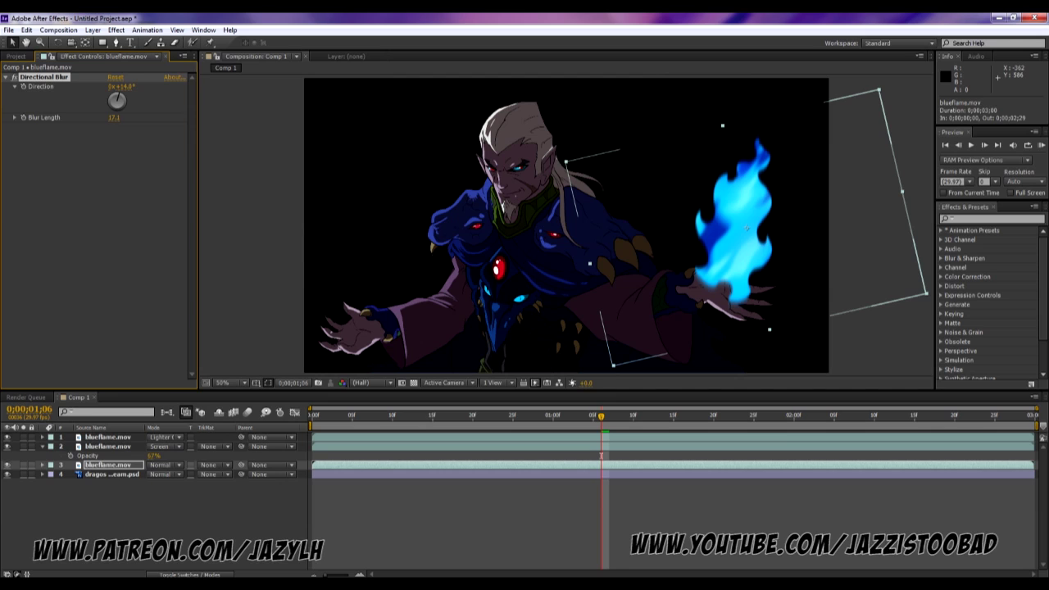
Step: Reveal the lowest blueflame layer's opacity and lower it to 77%
{"action": "key", "text": "t"}
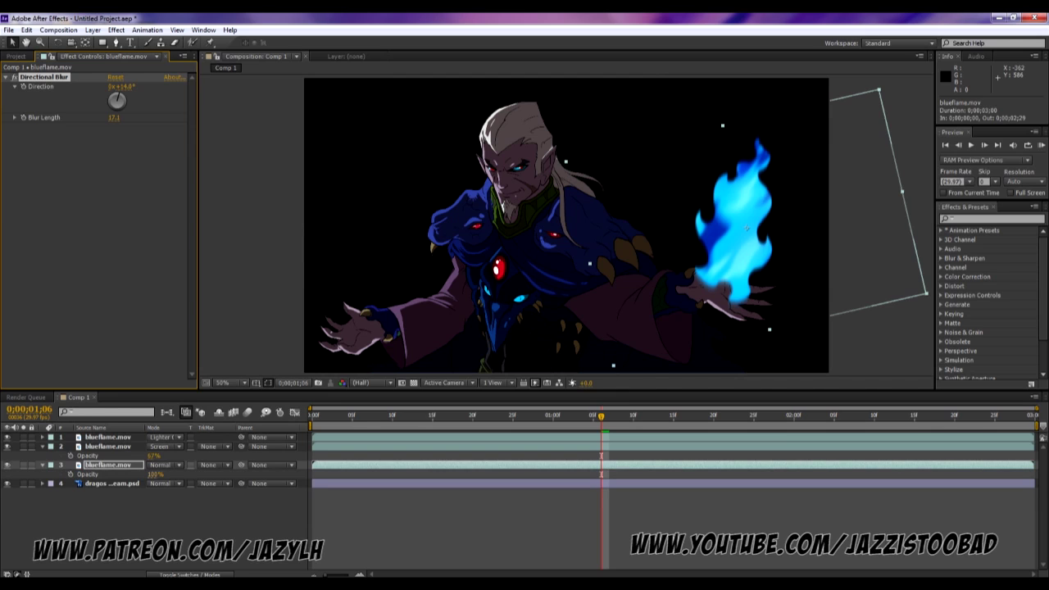
{"action": "left_click_drag", "start_coordinate": [155, 474], "coordinate": [148, 474]}
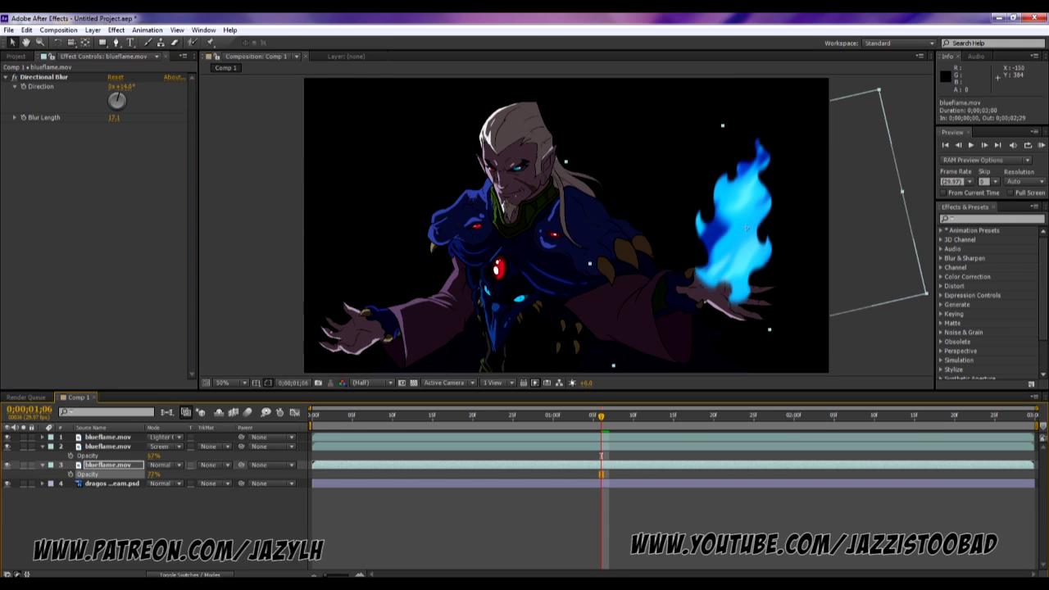
{"action": "left_click", "coordinate": [262, 183]}
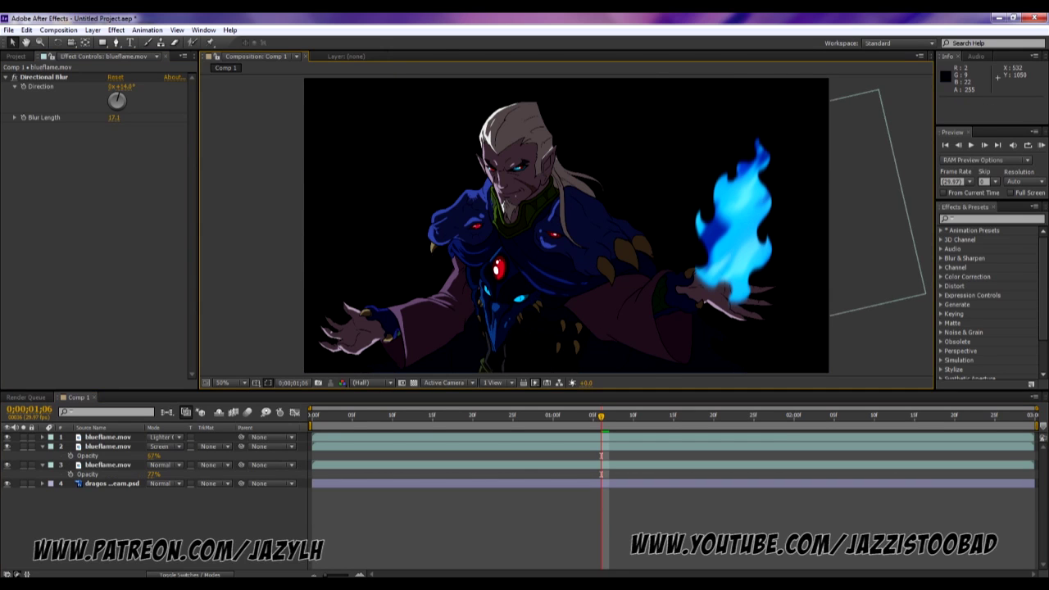
Step: Play back the composition from the first frame to check the blurred, semi-transparent base flame
{"action": "key", "text": "space"}
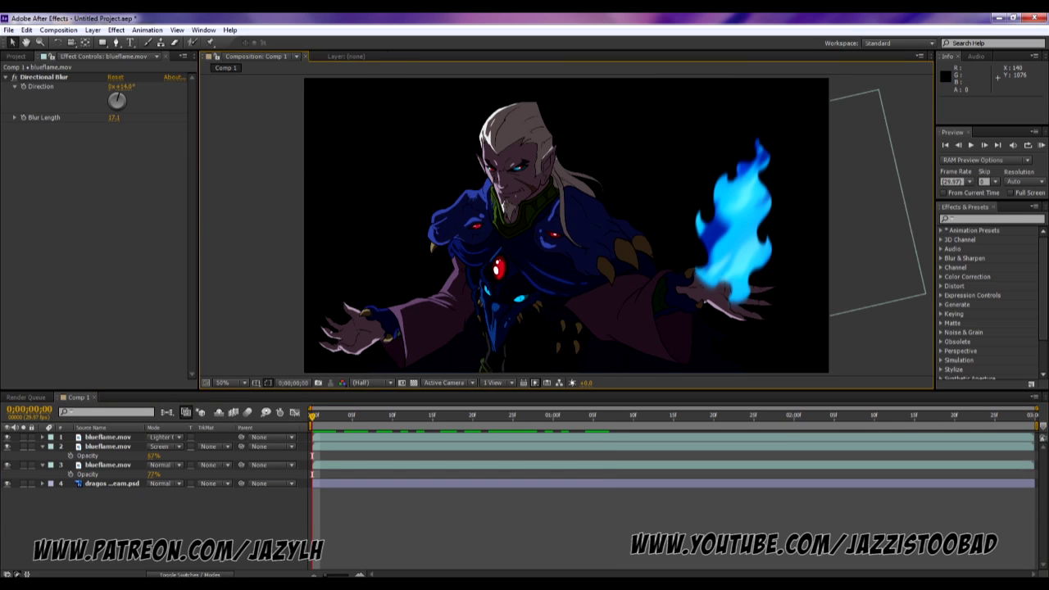
{"action": "key", "text": "space"}
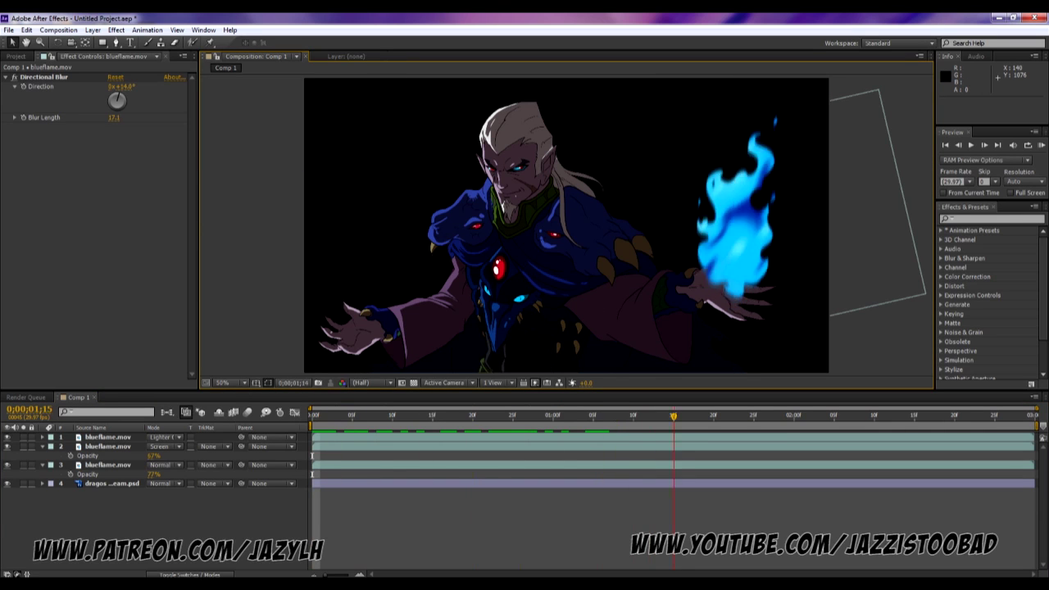
{"action": "key", "text": "space"}
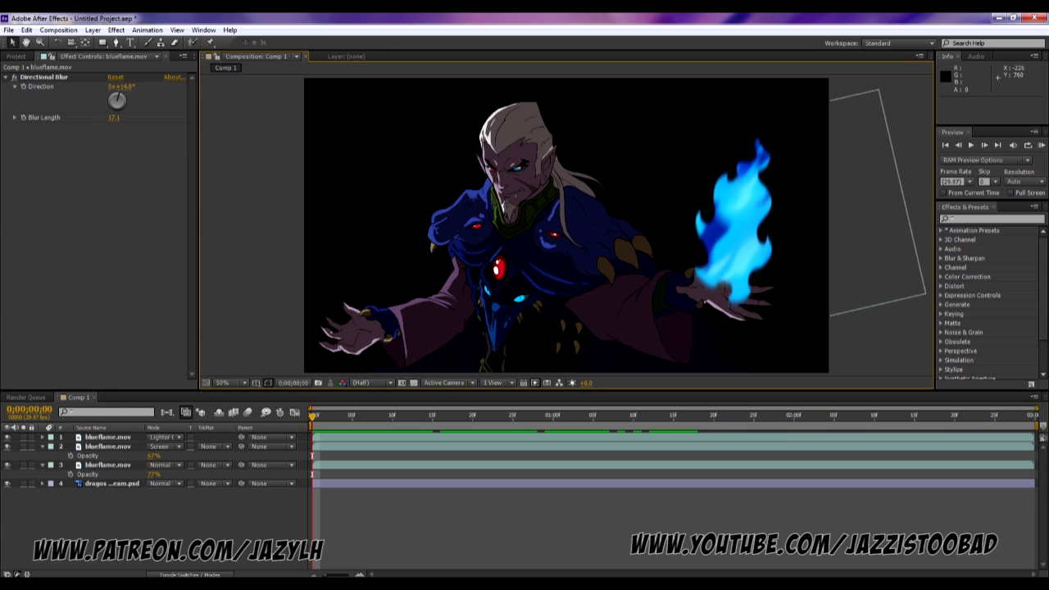
Step: Duplicate the Screen blueflame layer, set the copy to Multiply, and move it one level down below the Screen layer
{"action": "left_click", "coordinate": [745, 228]}
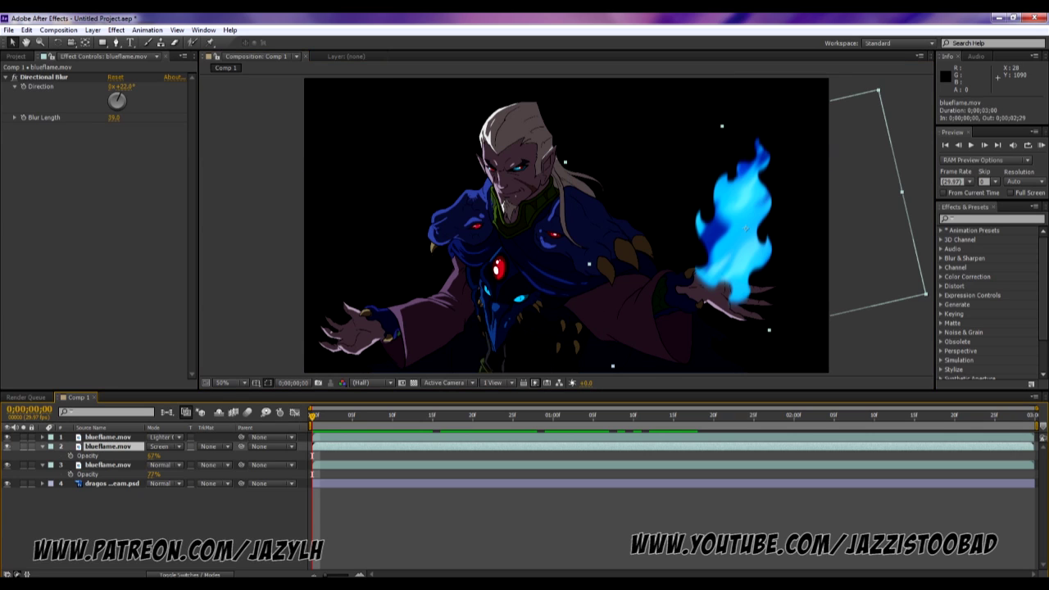
{"action": "key", "text": "ctrl+d"}
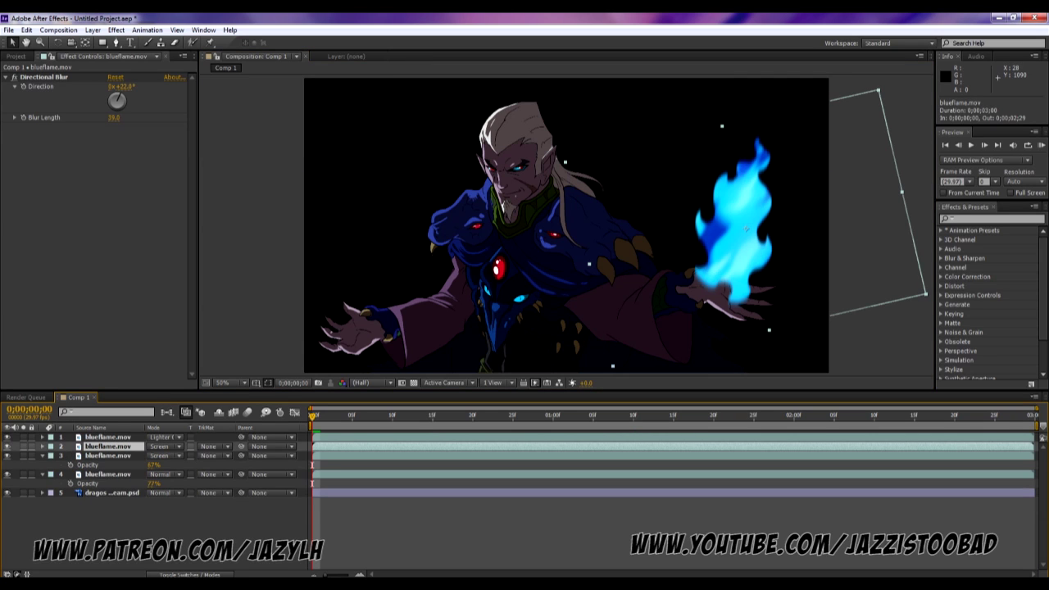
{"action": "left_click", "coordinate": [160, 446]}
{"action": "left_click", "coordinate": [204, 150]}
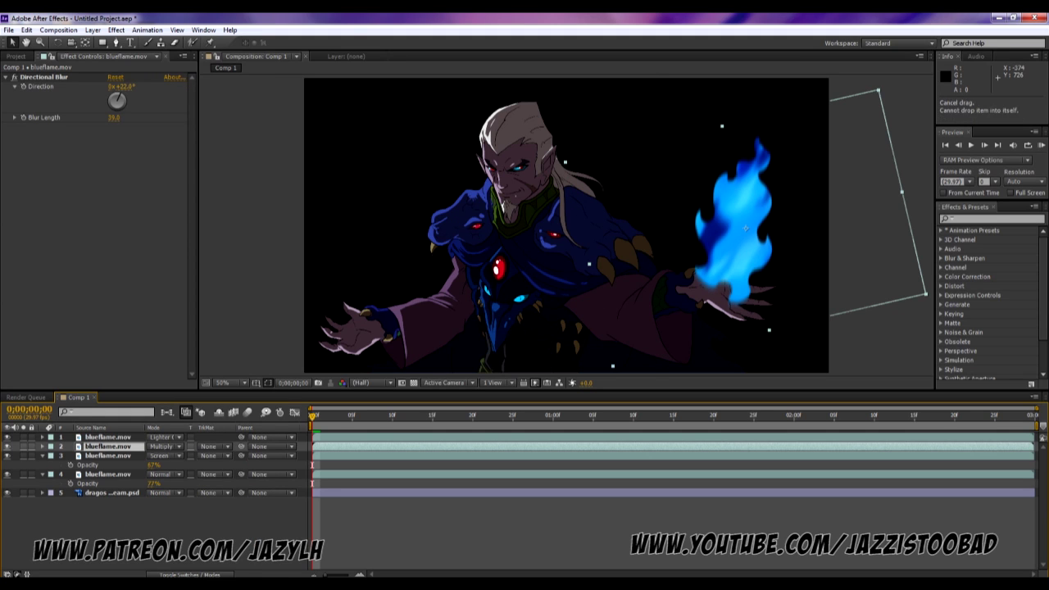
{"action": "key", "text": "ctrl+bracketleft"}
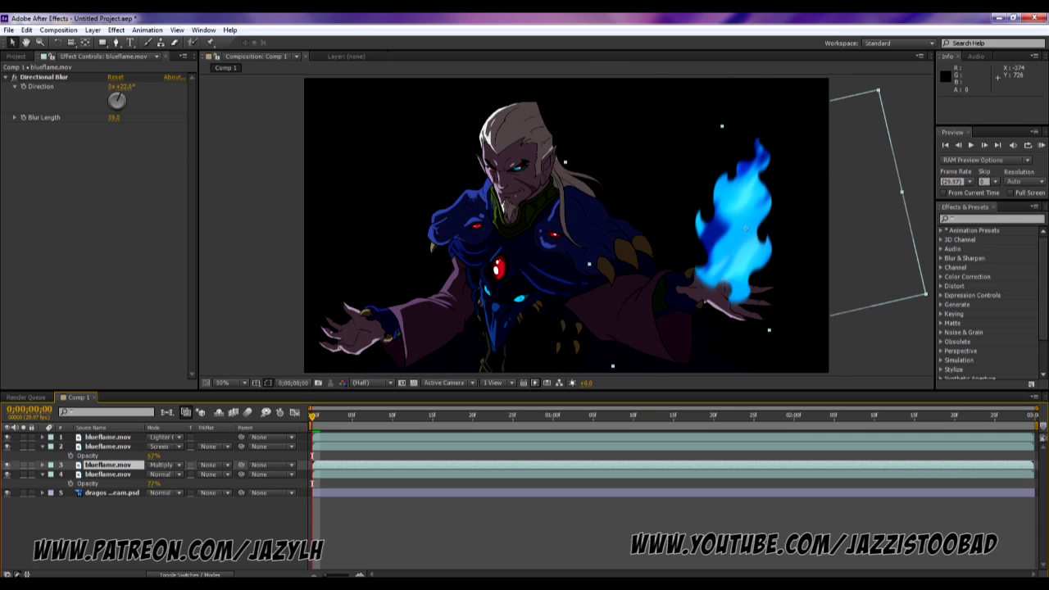
Step: Play back the composition to check the Multiply flame copy, and move the current time to 0;00;00;13
{"action": "key", "text": "space"}
{"action": "key", "text": "KP_0"}
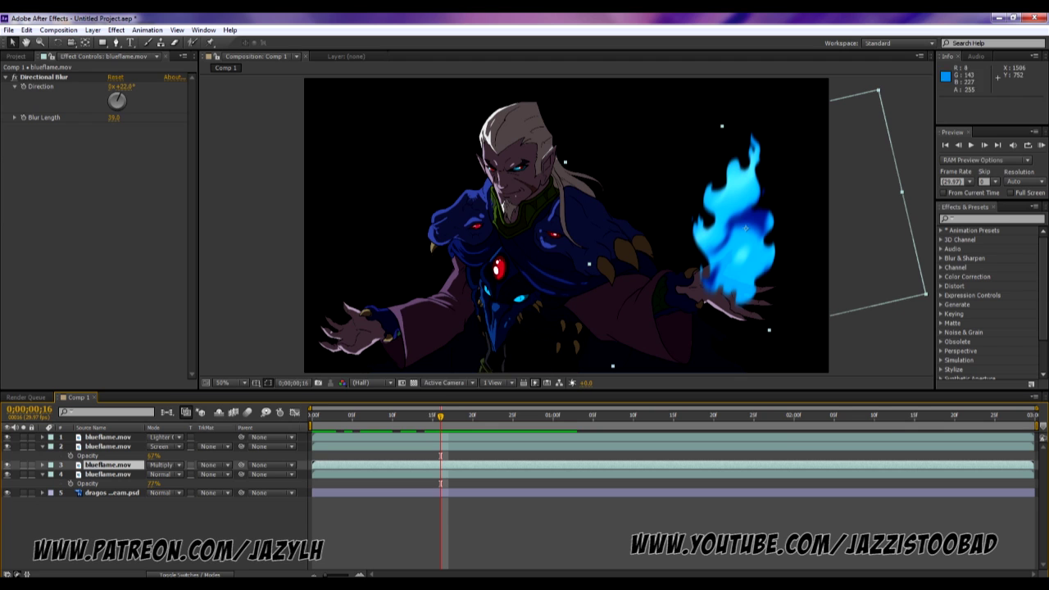
{"action": "key", "text": "space"}
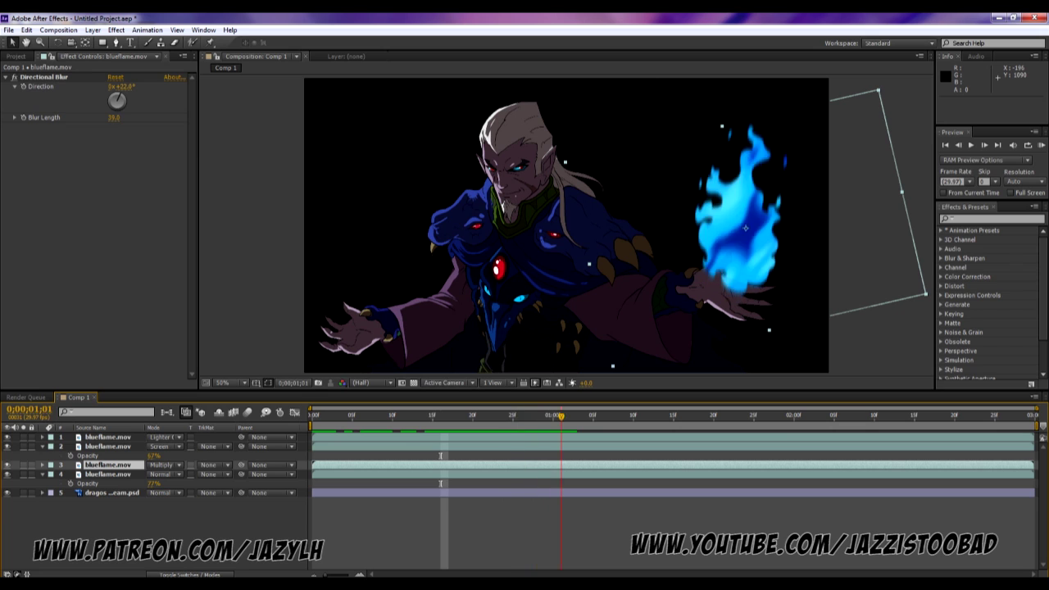
{"action": "left_click_drag", "start_coordinate": [424, 417], "coordinate": [416, 416]}
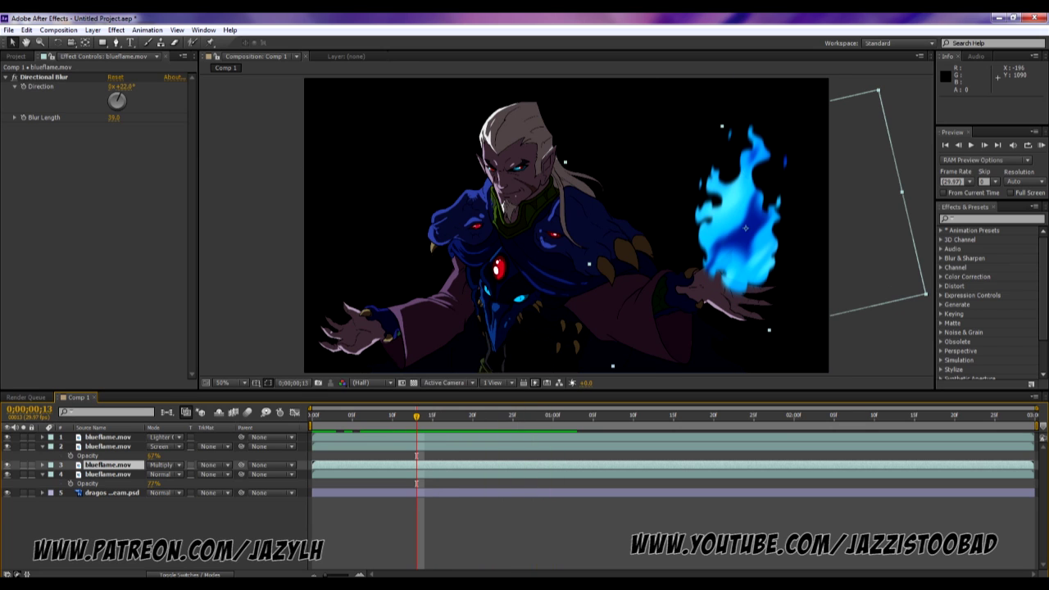
Step: Raise the Screen blueflame layer's opacity to about 85%, and return to the first frame
{"action": "left_click", "coordinate": [8, 465]}
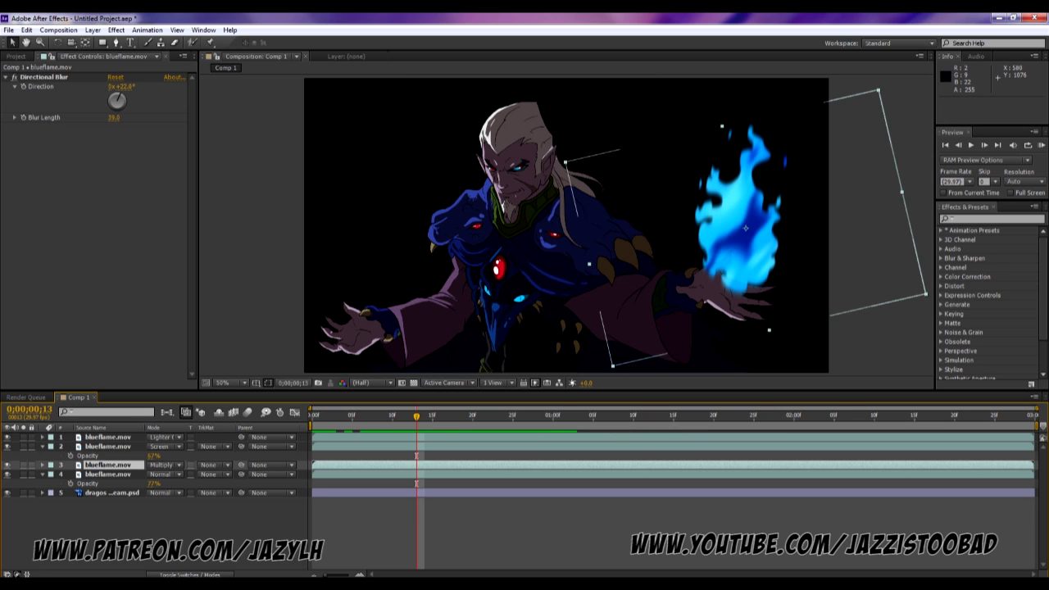
{"action": "left_click", "coordinate": [108, 437]}
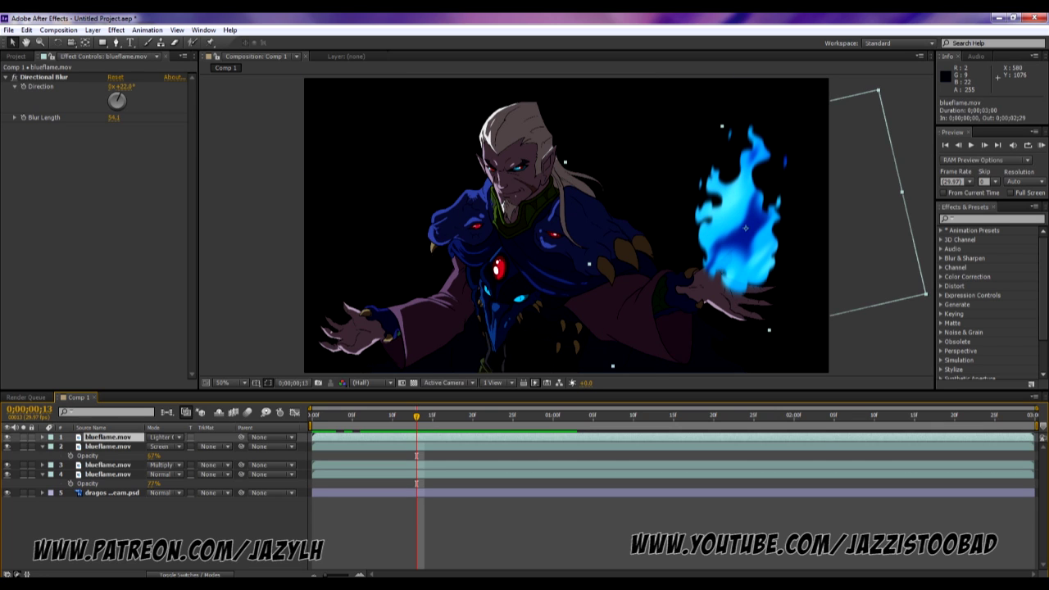
{"action": "left_click", "coordinate": [107, 446]}
{"action": "left_click_drag", "start_coordinate": [152, 456], "coordinate": [175, 456]}
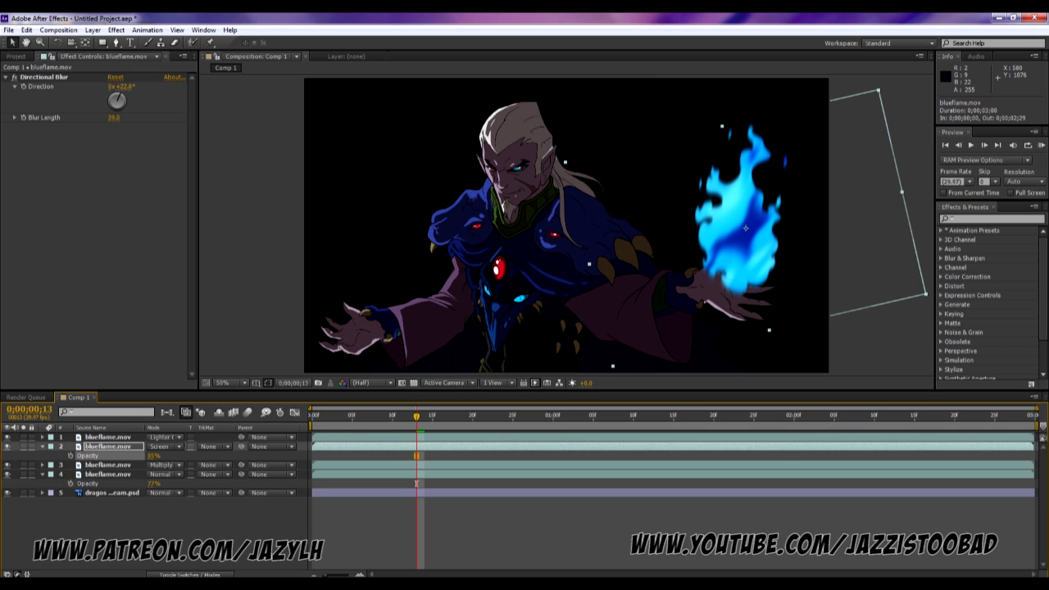
{"action": "left_click_drag", "start_coordinate": [416, 417], "coordinate": [311, 417]}
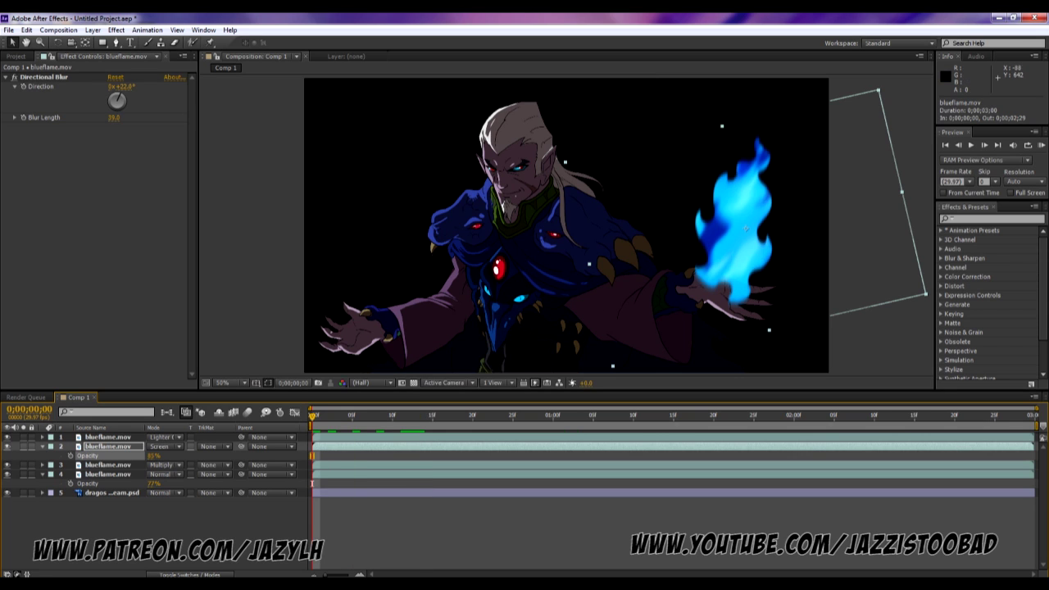
{"action": "left_click", "coordinate": [266, 328]}
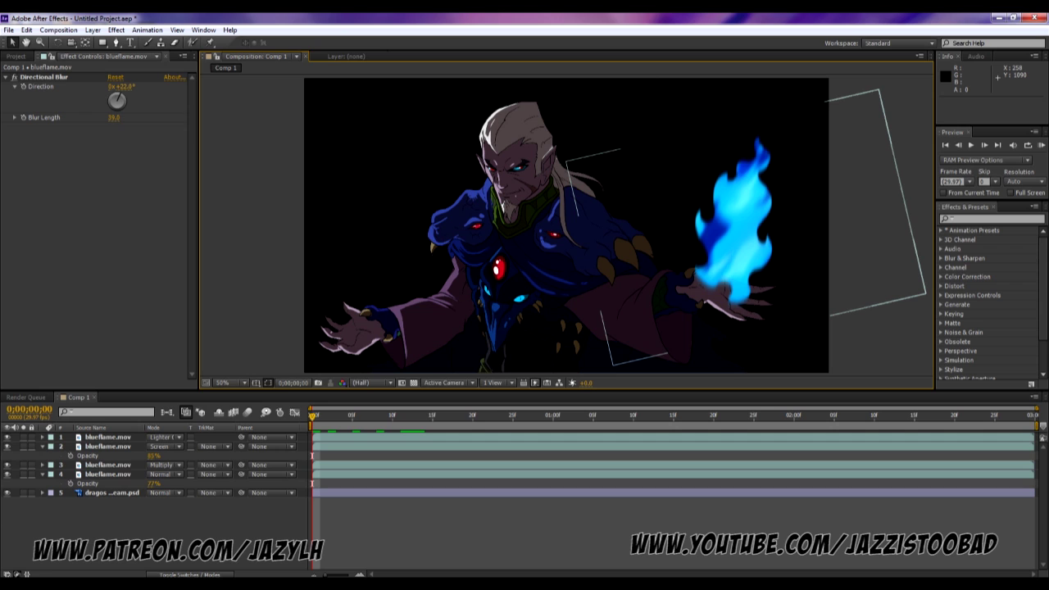
Step: Reduce the lowest blueflame layer's Directional Blur length to 12.4 and add a Gaussian Blur with blurriness of about 15.7
{"action": "left_click", "coordinate": [744, 228]}
{"action": "key", "text": "ctrl+Down"}
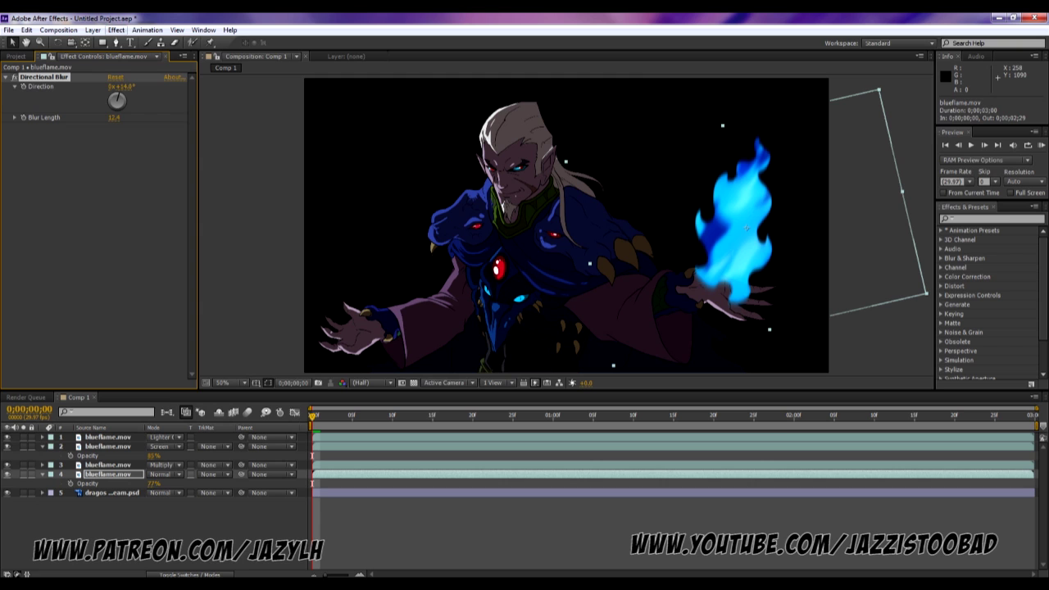
{"action": "left_click", "coordinate": [116, 30]}
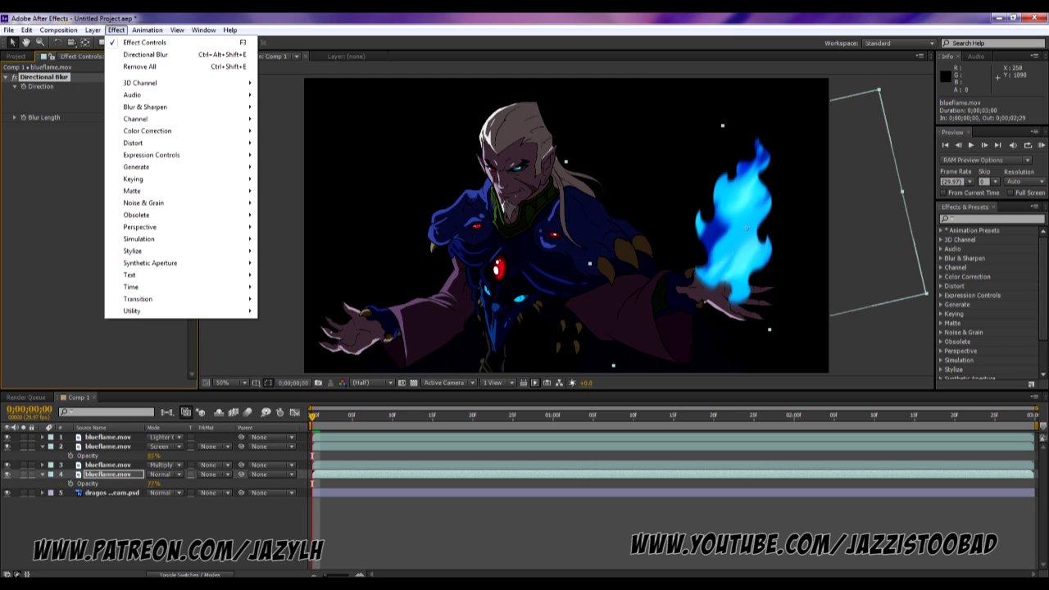
{"action": "mouse_move", "coordinate": [145, 107]}
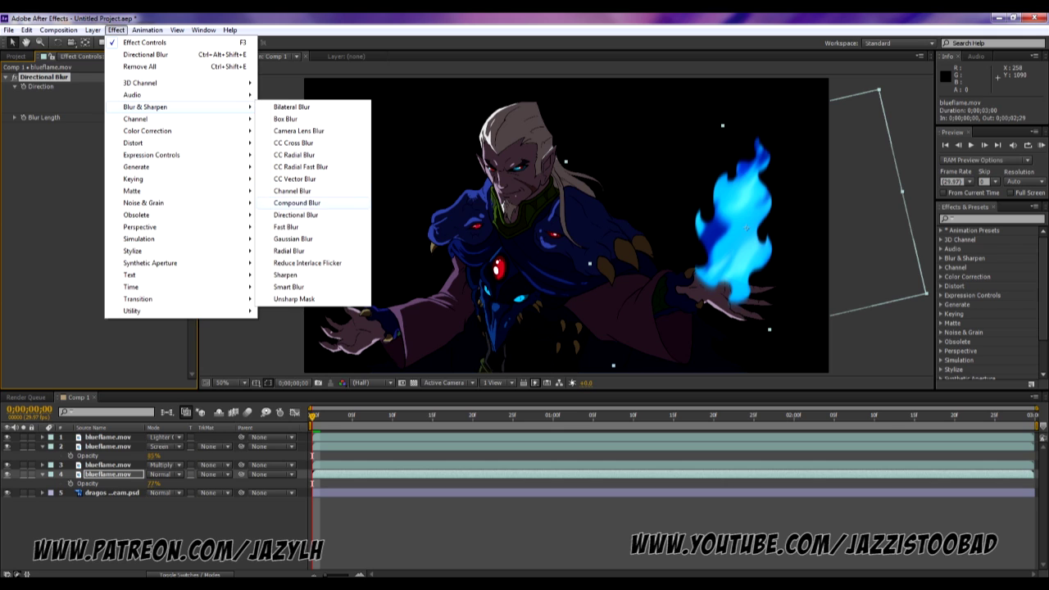
{"action": "left_click", "coordinate": [293, 239]}
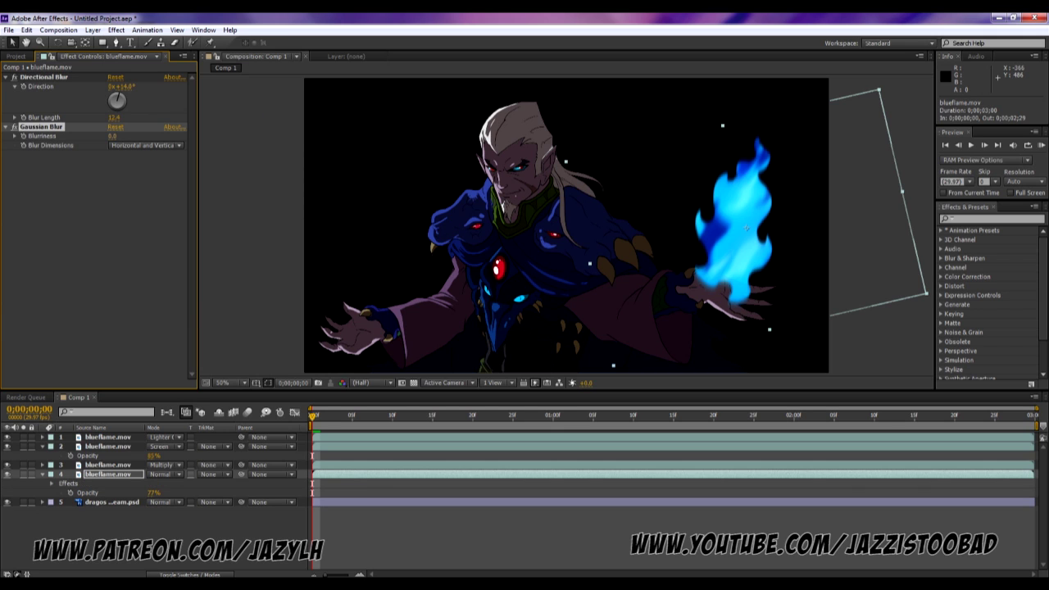
{"action": "left_click_drag", "start_coordinate": [113, 136], "coordinate": [131, 136]}
Step: Play back a preview of the softened flame, and select the dragos image layer
{"action": "key", "text": "space"}
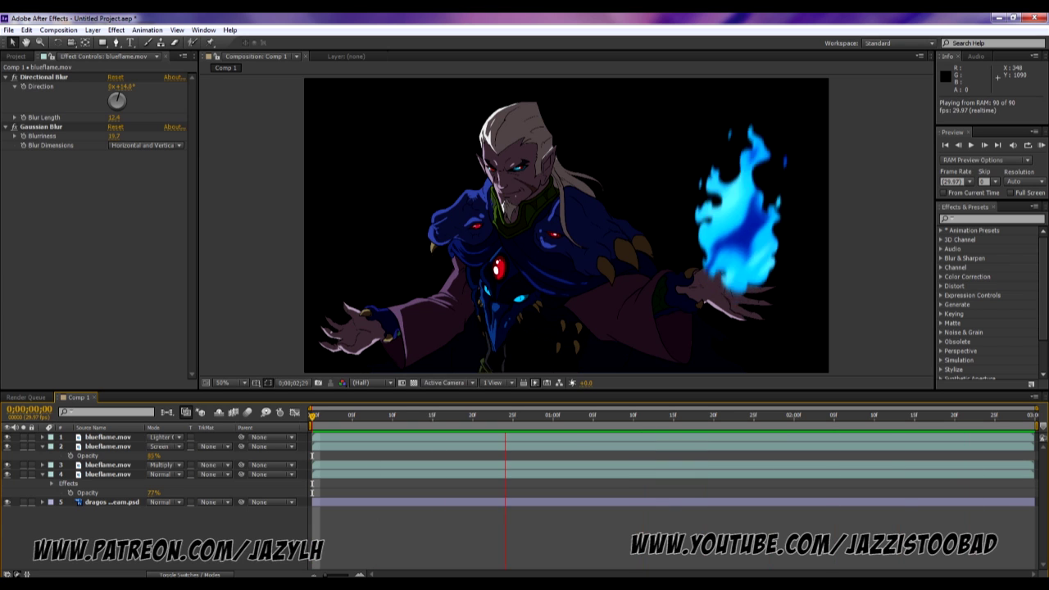
{"action": "key", "text": "space"}
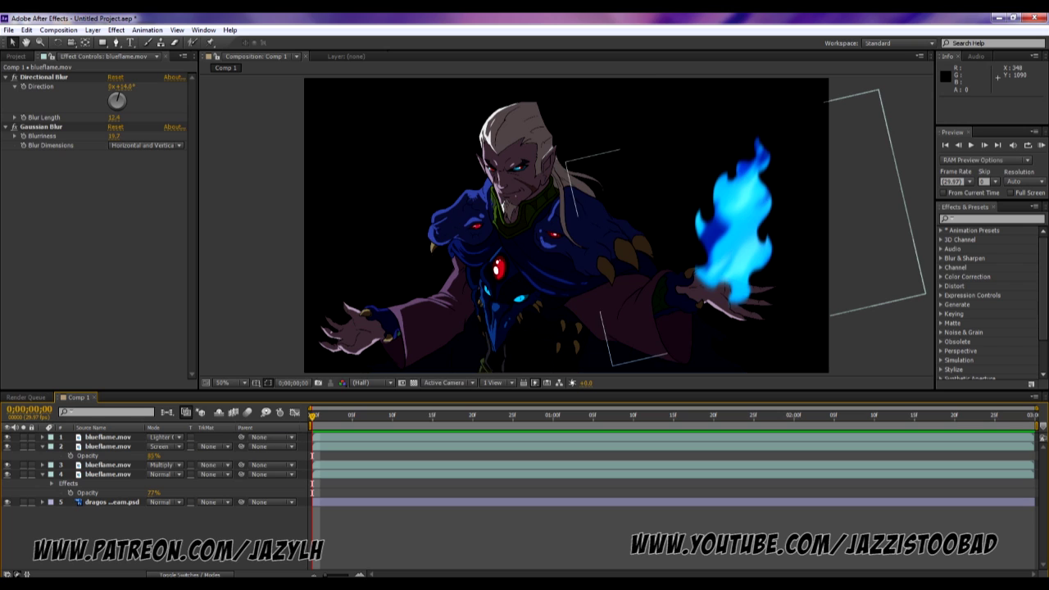
{"action": "left_click", "coordinate": [112, 503]}
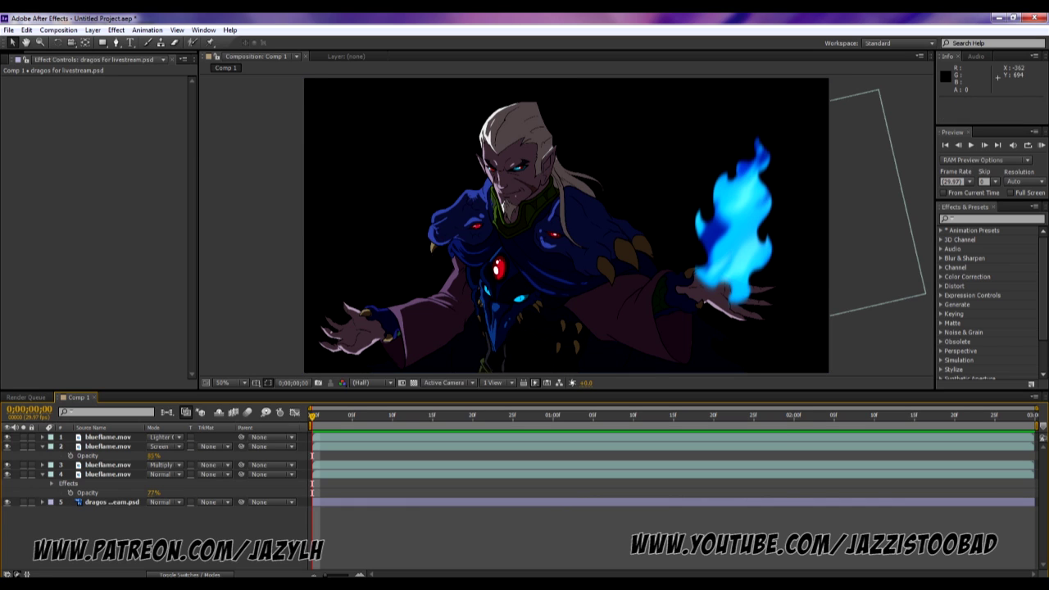
Step: Duplicate the dragos layer and apply Brightness & Contrast to the upper copy, with brightness about 69 and contrast about 23
{"action": "key", "text": "ctrl+d"}
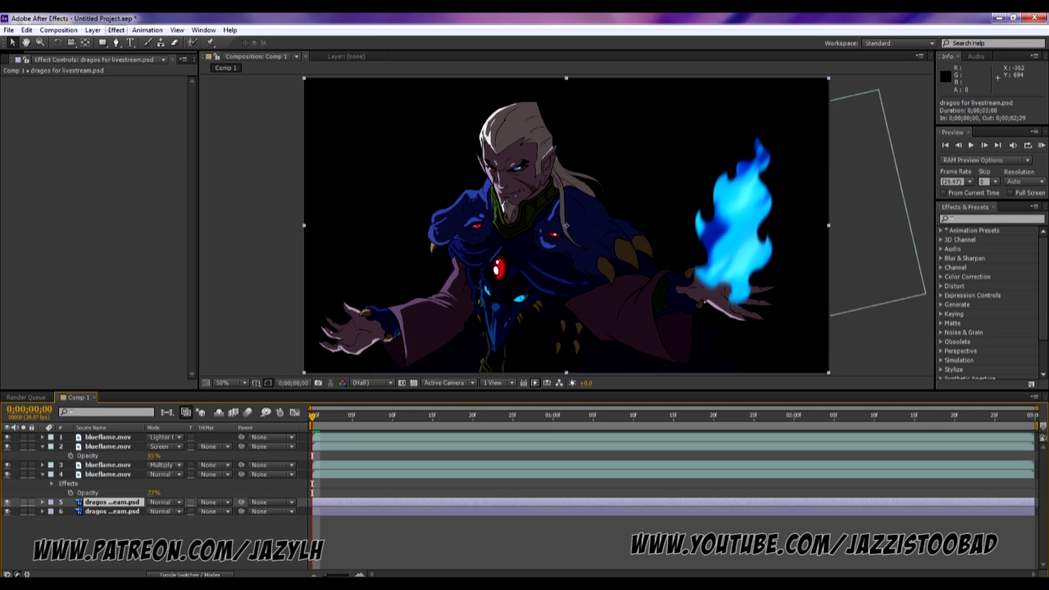
{"action": "left_click", "coordinate": [116, 29]}
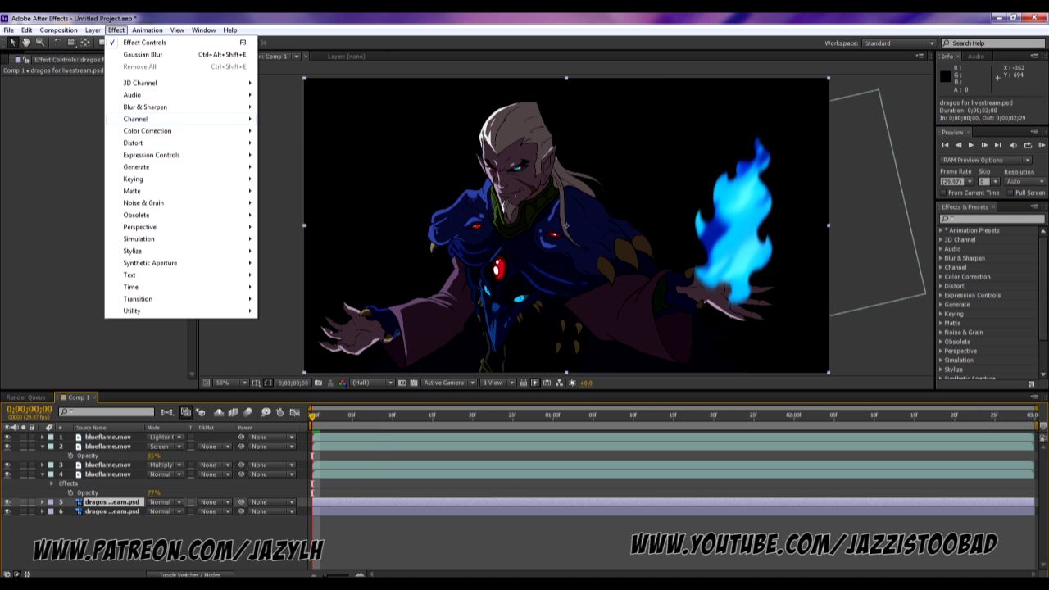
{"action": "mouse_move", "coordinate": [148, 130]}
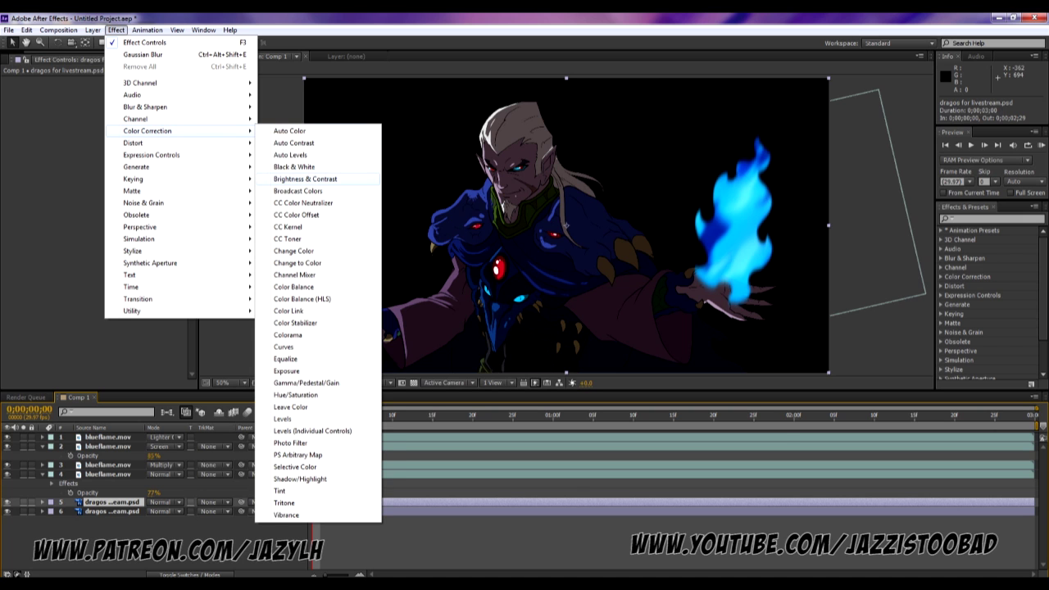
{"action": "left_click", "coordinate": [305, 179]}
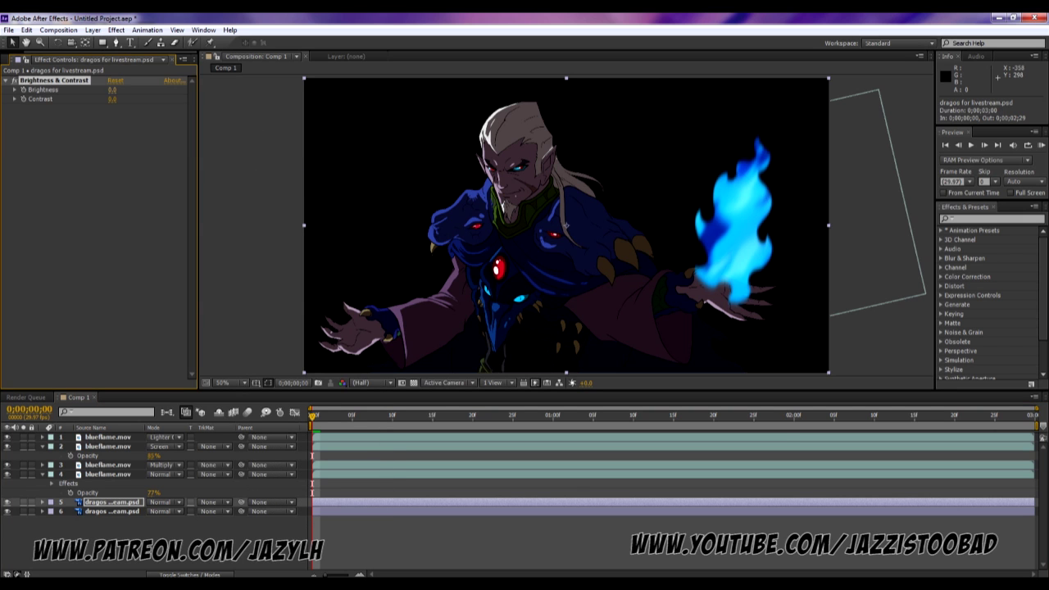
{"action": "mouse_move", "coordinate": [112, 89]}
{"action": "left_mouse_down"}
{"action": "mouse_move", "coordinate": [172, 89]}
{"action": "mouse_move", "coordinate": [131, 98]}
{"action": "mouse_move", "coordinate": [148, 98]}
{"action": "mouse_move", "coordinate": [108, 89]}
{"action": "left_mouse_up"}
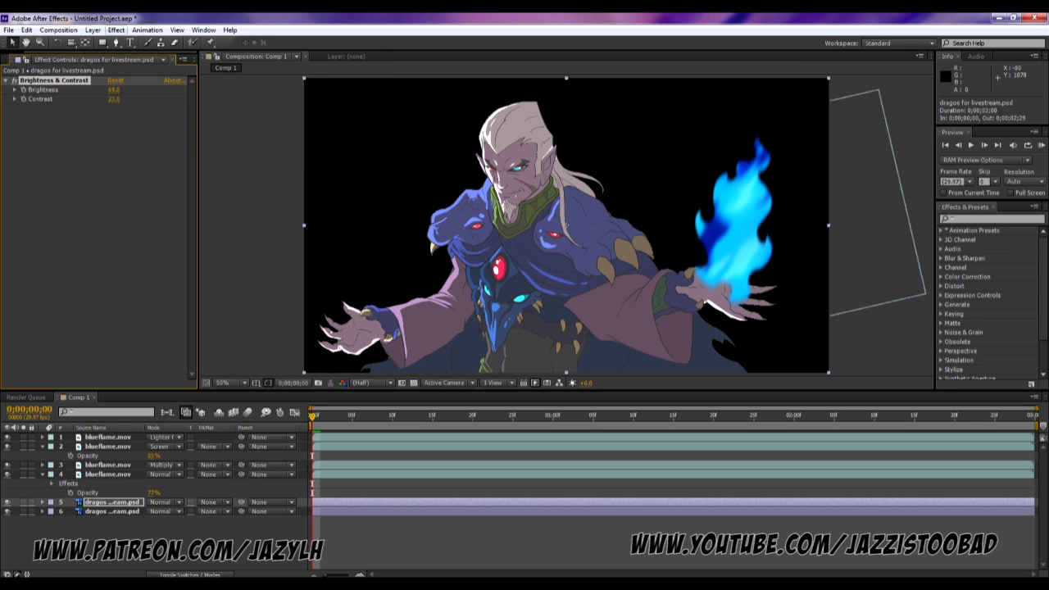
Step: Add Color Balance to the upper dragos copy, with Shadow Green Balance -17 and Shadow Blue Balance 74
{"action": "left_click", "coordinate": [116, 30]}
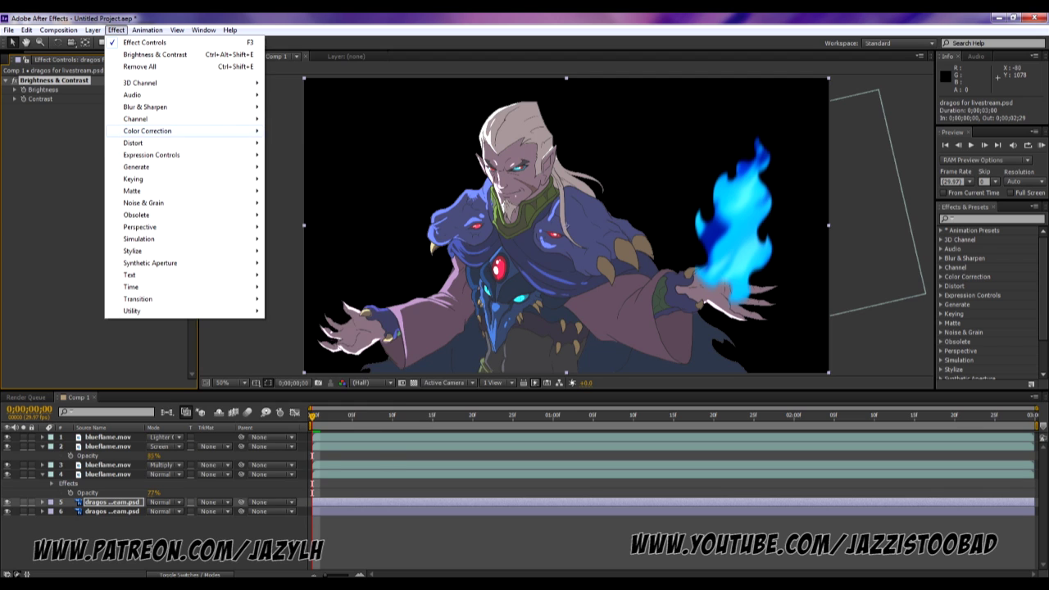
{"action": "mouse_move", "coordinate": [205, 130]}
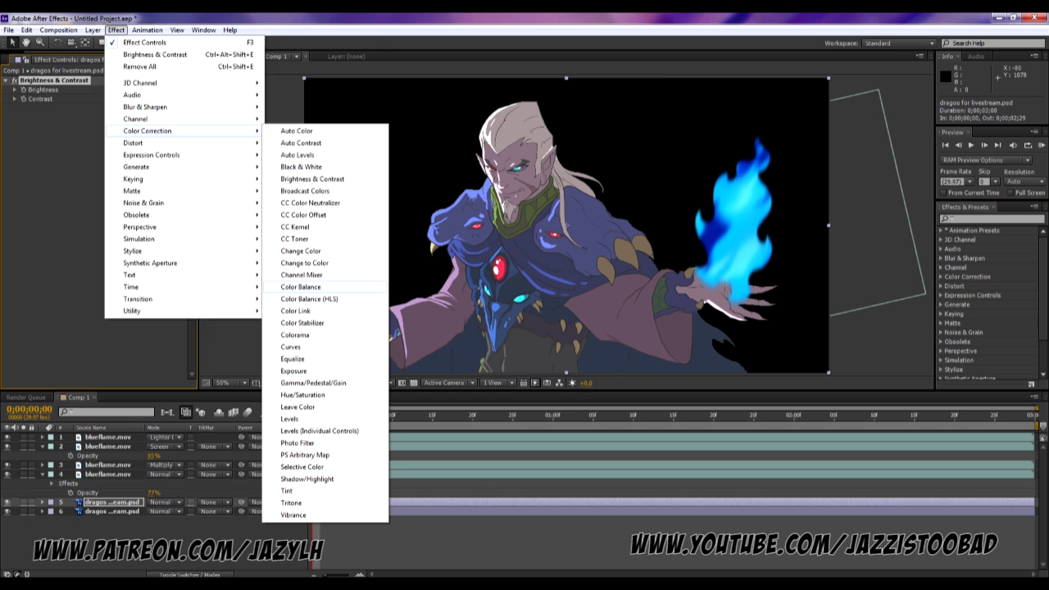
{"action": "left_click", "coordinate": [307, 287]}
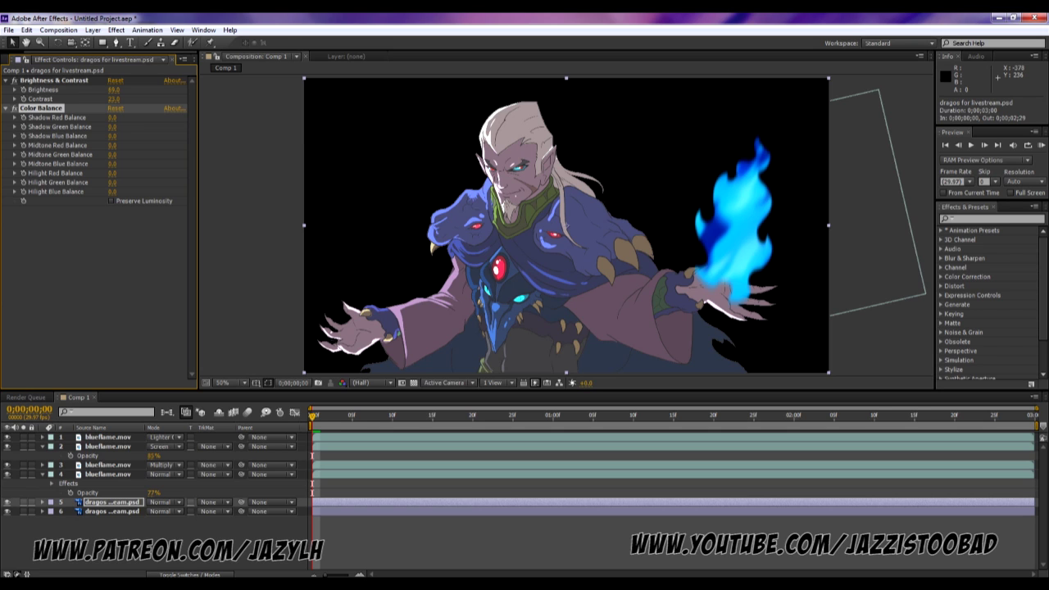
{"action": "mouse_move", "coordinate": [112, 136]}
{"action": "left_mouse_down"}
{"action": "mouse_move", "coordinate": [132, 136]}
{"action": "mouse_move", "coordinate": [94, 127]}
{"action": "left_mouse_up"}
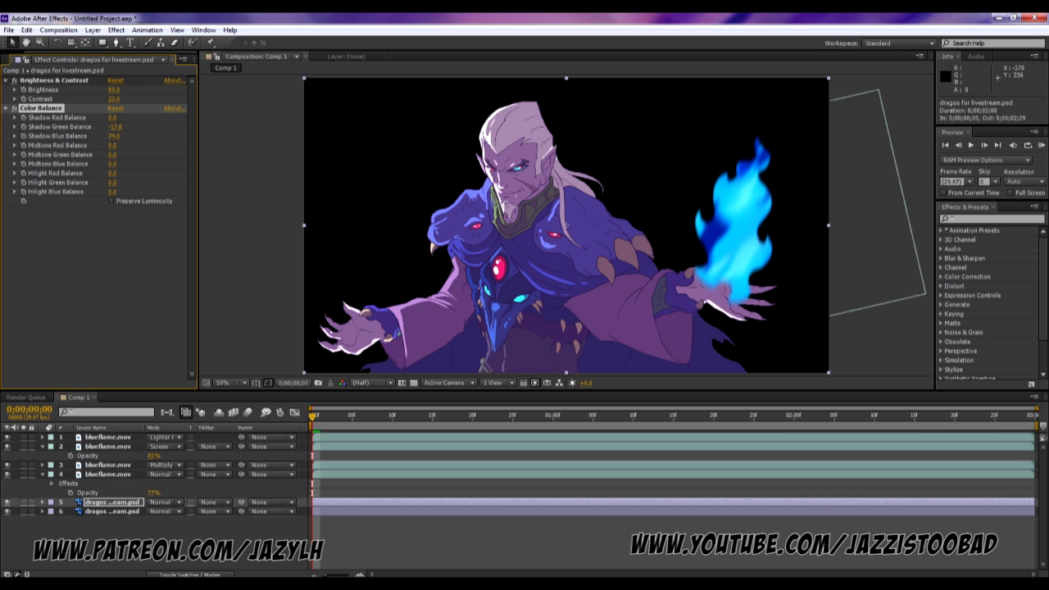
Step: Set Midtone Green to 12, Midtone Blue to about 80, Hilight Green to 11 and Hilight Blue to -25, and raise the contrast
{"action": "left_click_drag", "start_coordinate": [112, 164], "coordinate": [138, 164]}
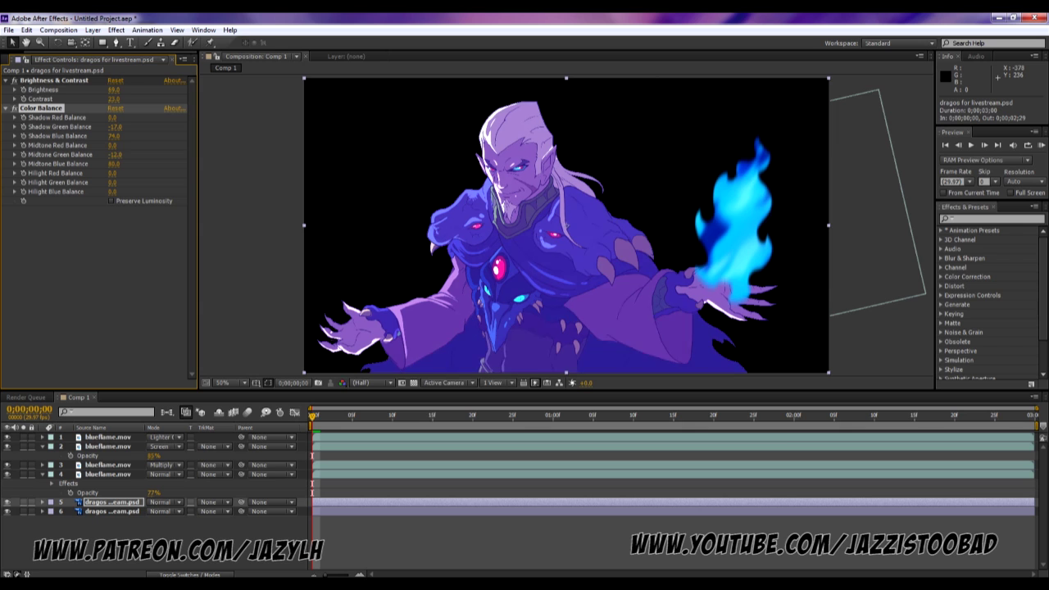
{"action": "left_click_drag", "start_coordinate": [112, 154], "coordinate": [92, 145]}
{"action": "left_click_drag", "start_coordinate": [112, 182], "coordinate": [91, 190]}
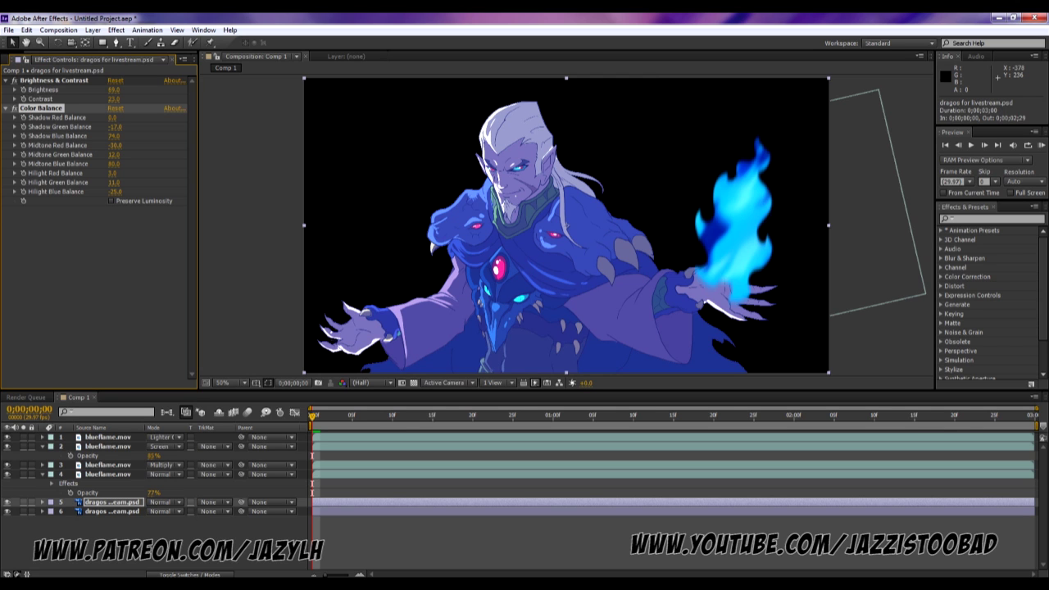
{"action": "left_click_drag", "start_coordinate": [114, 100], "coordinate": [121, 99]}
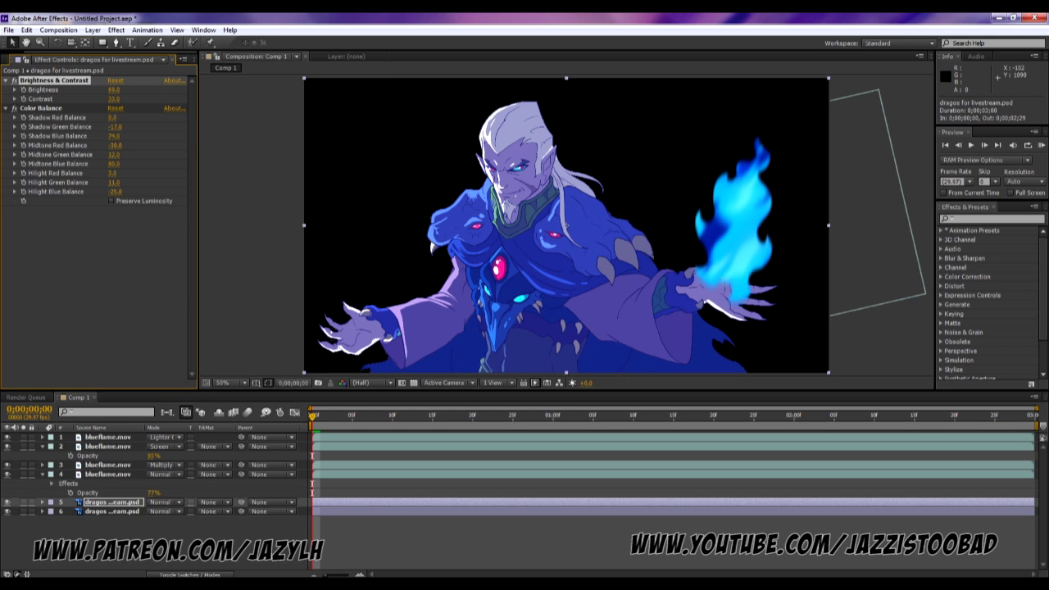
Step: Draw a closed Pen mask on the brightened dragos copy, following the flame-side arm and shoulder edge up to the hair
{"action": "left_click", "coordinate": [112, 502]}
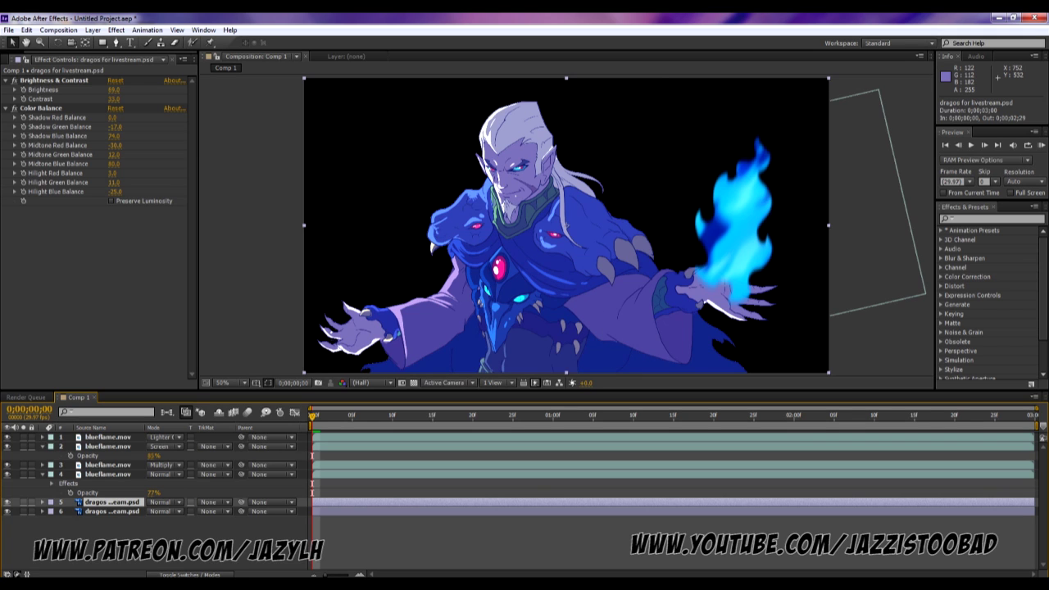
{"action": "key", "text": "g"}
{"action": "left_click", "coordinate": [116, 43]}
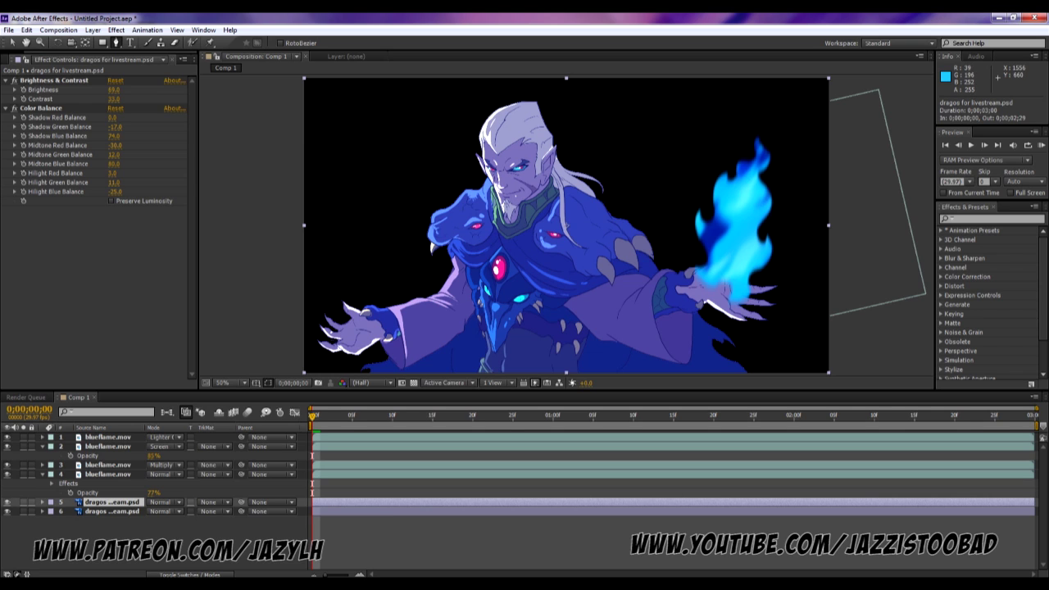
{"action": "left_click", "coordinate": [731, 254]}
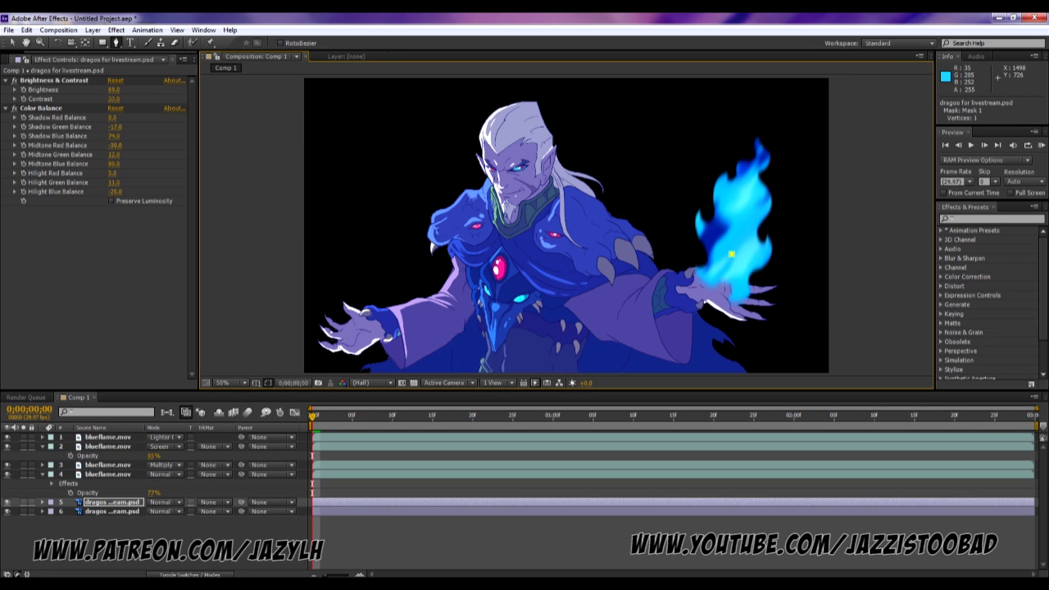
{"action": "left_click", "coordinate": [709, 268]}
{"action": "left_click", "coordinate": [691, 274]}
{"action": "left_click", "coordinate": [675, 279]}
{"action": "left_click", "coordinate": [654, 274]}
{"action": "left_click", "coordinate": [648, 264]}
{"action": "left_click", "coordinate": [636, 256]}
{"action": "left_click", "coordinate": [635, 248]}
{"action": "left_click", "coordinate": [647, 249]}
{"action": "left_click", "coordinate": [636, 235]}
{"action": "left_click", "coordinate": [626, 226]}
{"action": "left_click", "coordinate": [614, 221]}
{"action": "left_click", "coordinate": [607, 217]}
{"action": "left_click", "coordinate": [601, 209]}
{"action": "left_click", "coordinate": [581, 197]}
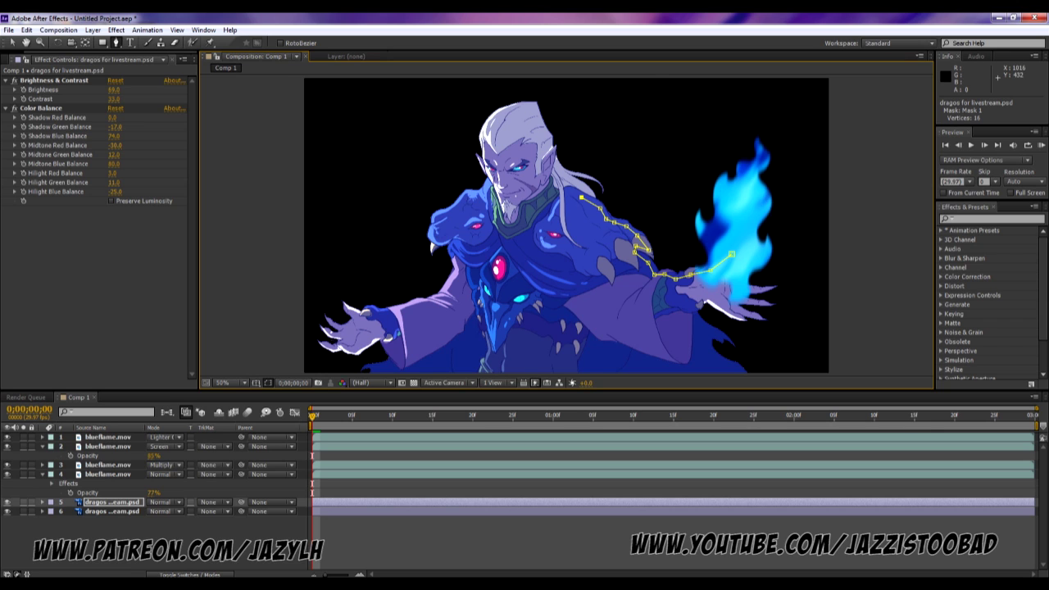
{"action": "left_click", "coordinate": [590, 194]}
{"action": "left_click", "coordinate": [581, 184]}
{"action": "left_click", "coordinate": [583, 175]}
{"action": "left_click", "coordinate": [621, 179]}
{"action": "left_click", "coordinate": [697, 216]}
{"action": "left_click", "coordinate": [731, 253]}
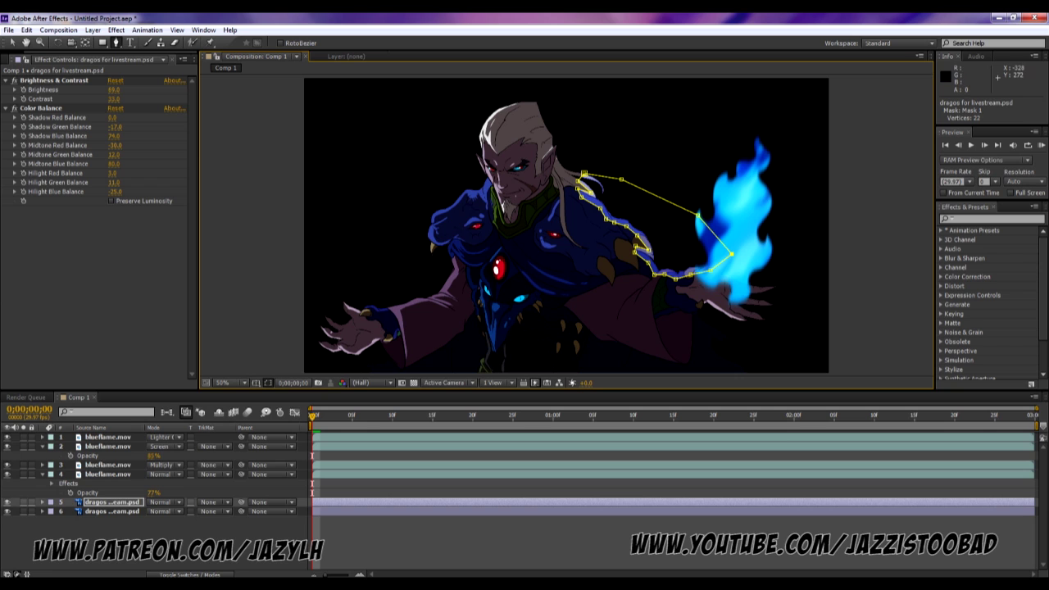
Step: Deselect the masked dragos copy and play back a preview of the blue rim light
{"action": "left_click", "coordinate": [13, 42]}
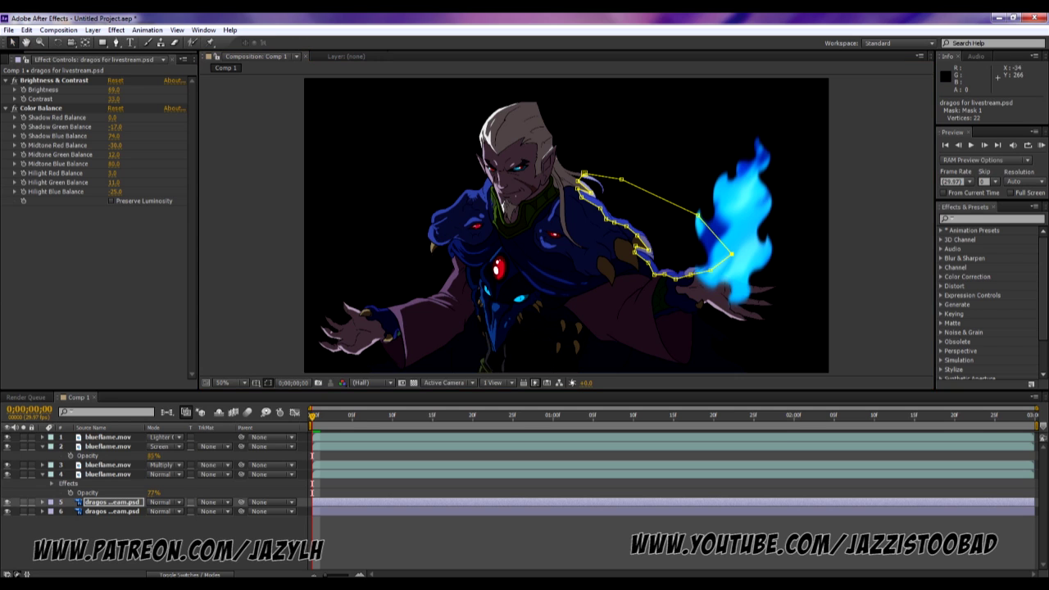
{"action": "left_click", "coordinate": [246, 197]}
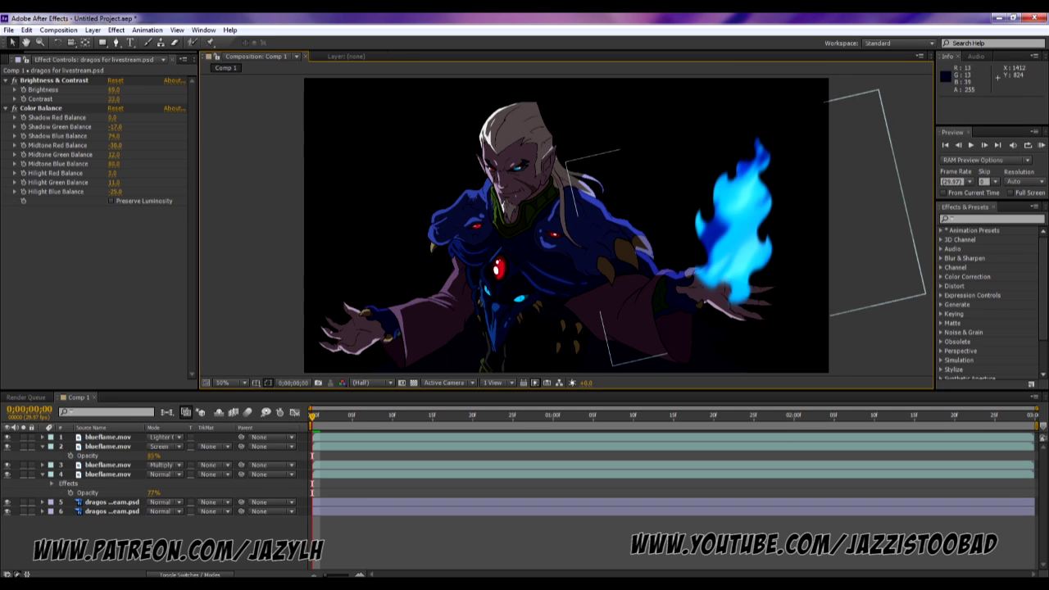
{"action": "key", "text": "space"}
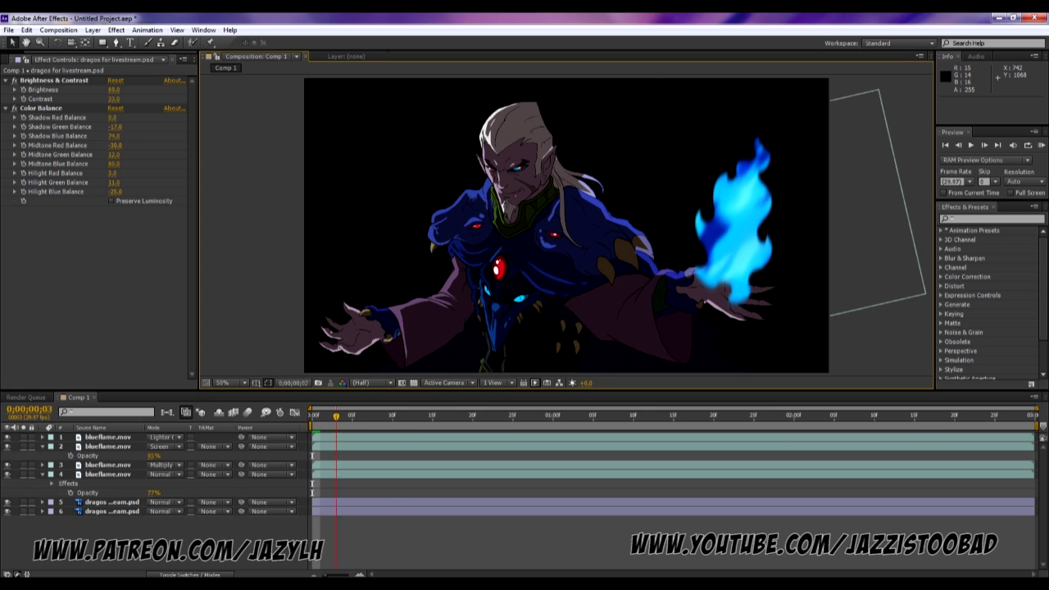
{"action": "key", "text": "space"}
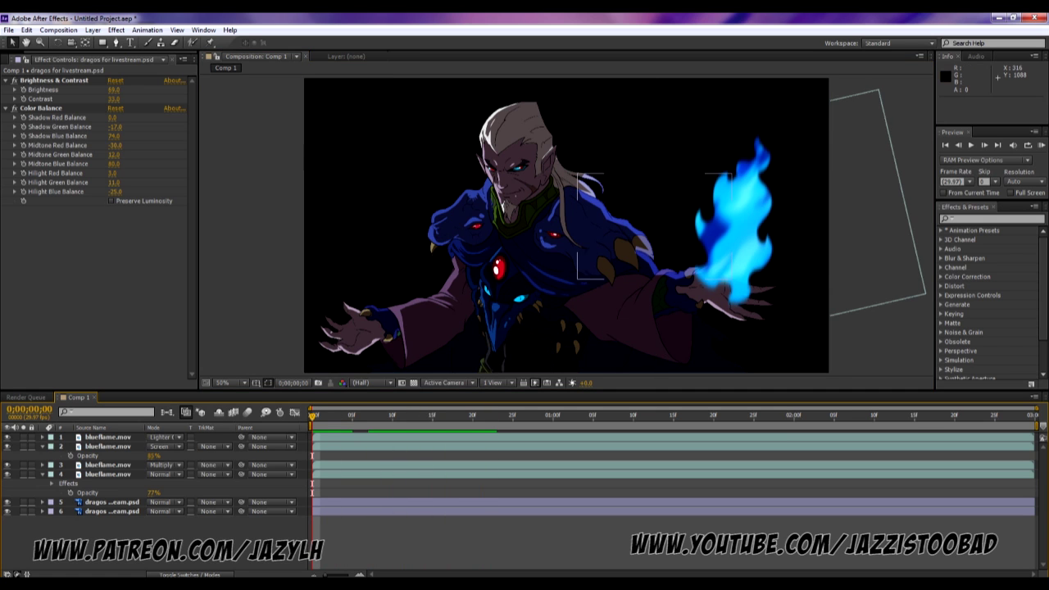
Step: Open Mask 1 on the upper dragos layer and feather it to soften the rim light's edge
{"action": "left_click", "coordinate": [112, 501]}
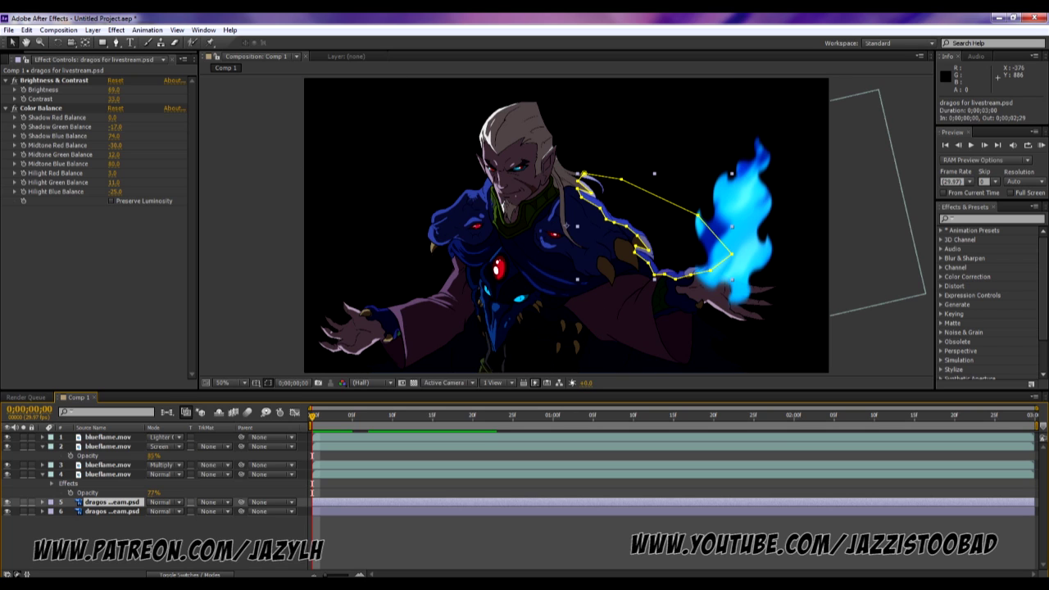
{"action": "left_click", "coordinate": [42, 501]}
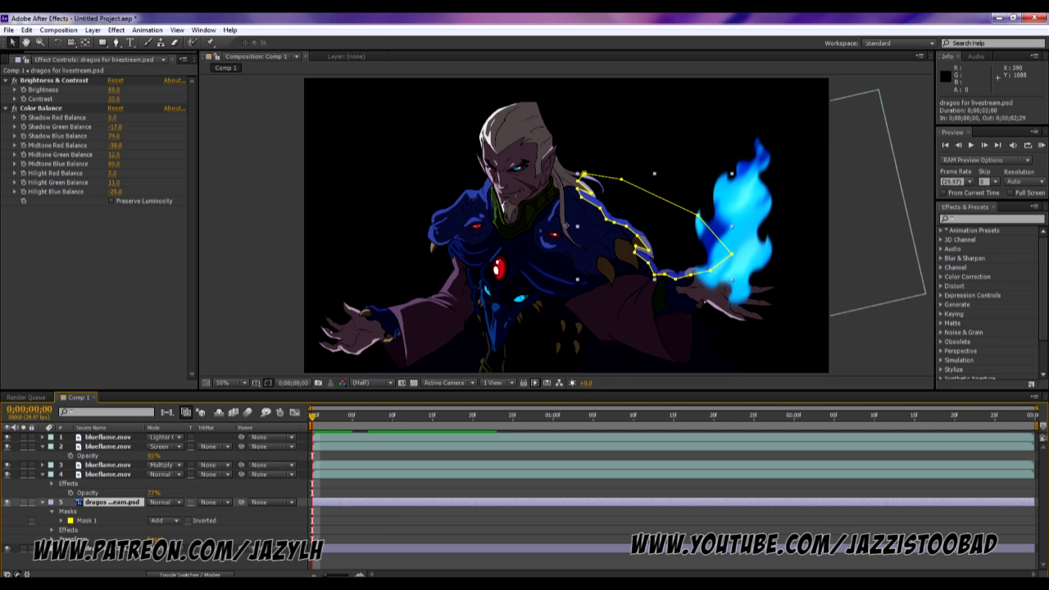
{"action": "left_click", "coordinate": [61, 521]}
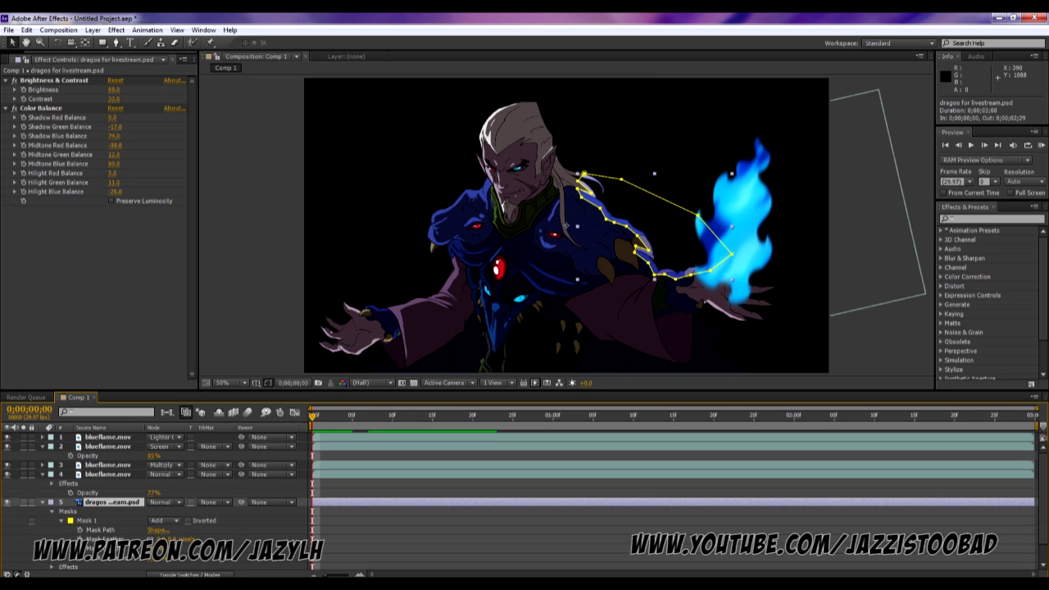
{"action": "left_click_drag", "start_coordinate": [161, 539], "coordinate": [173, 539]}
{"action": "key", "text": "ctrl+z"}
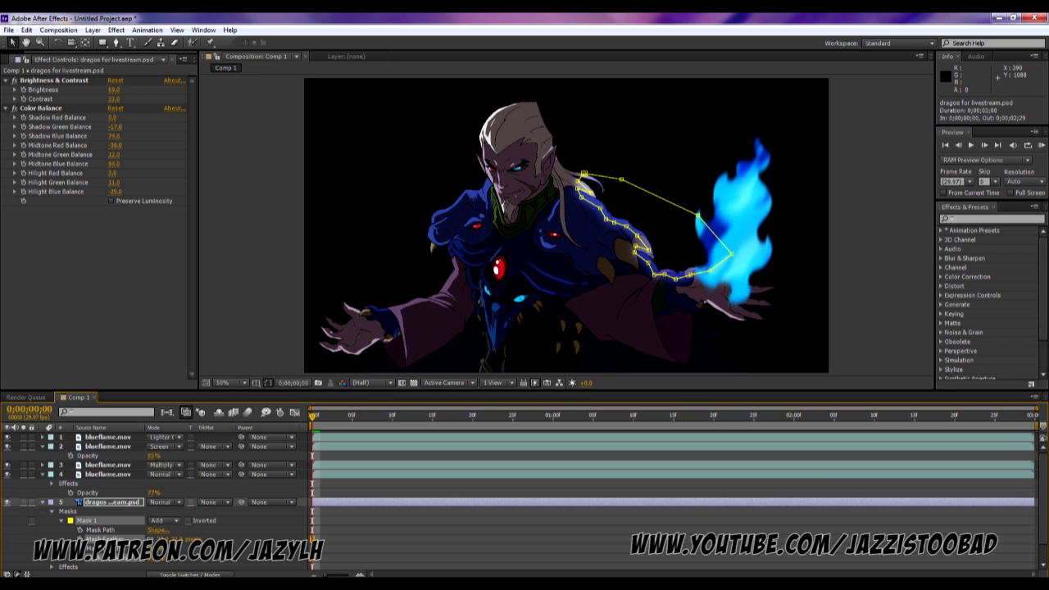
Step: Play back previews of the composition with the feathered rim light, with the mask deselected
{"action": "key", "text": "KP_0"}
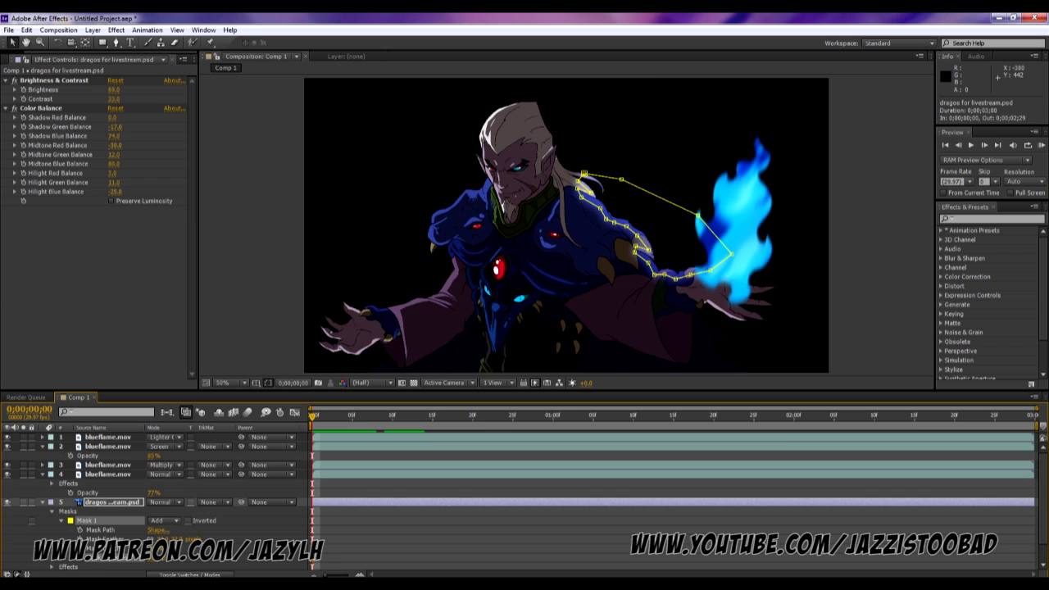
{"action": "left_click", "coordinate": [224, 297]}
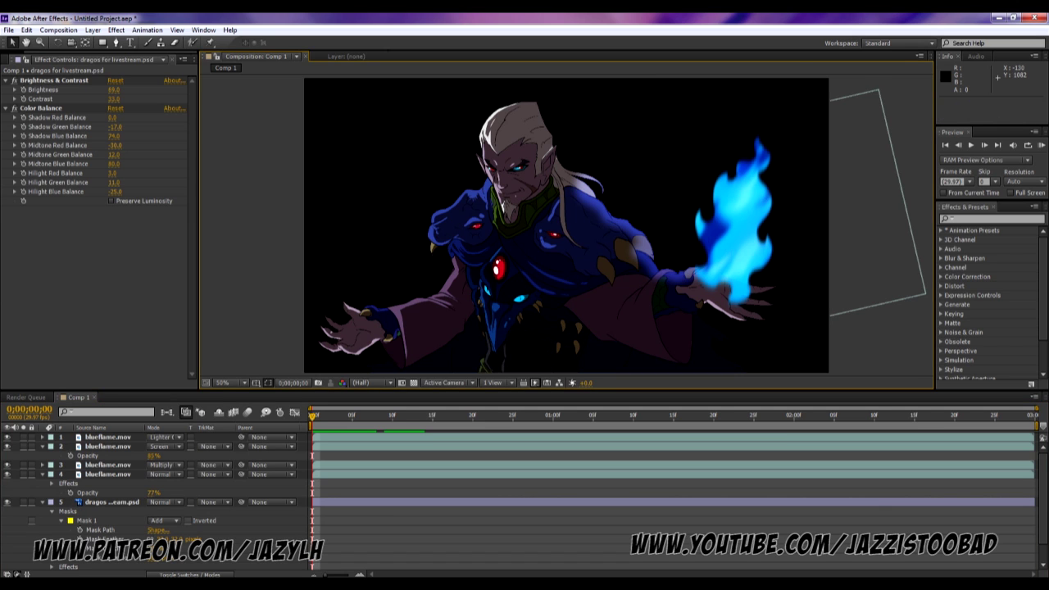
{"action": "key", "text": "KP_0"}
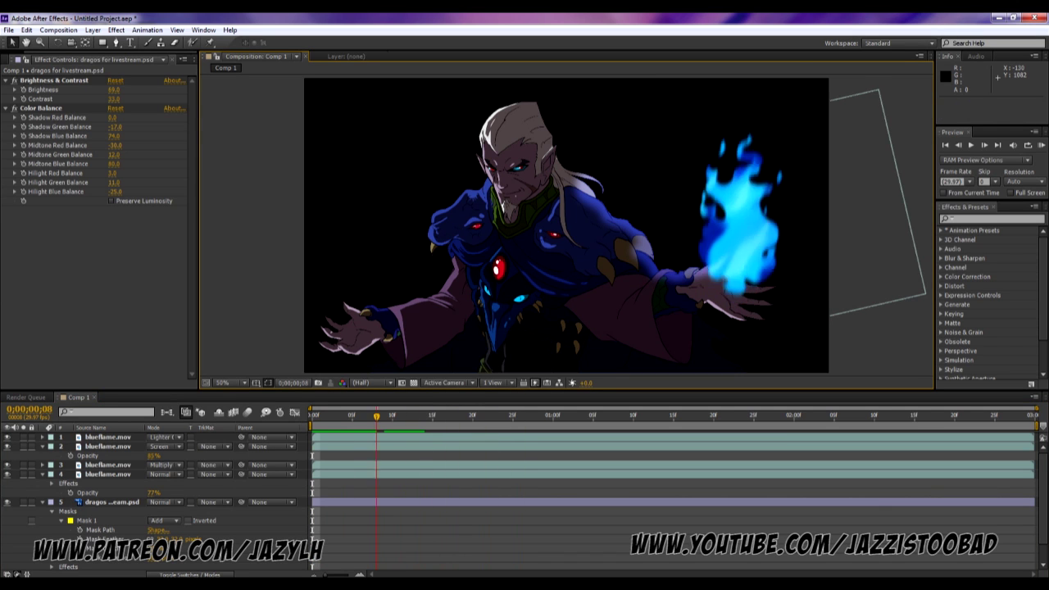
{"action": "key", "text": "space"}
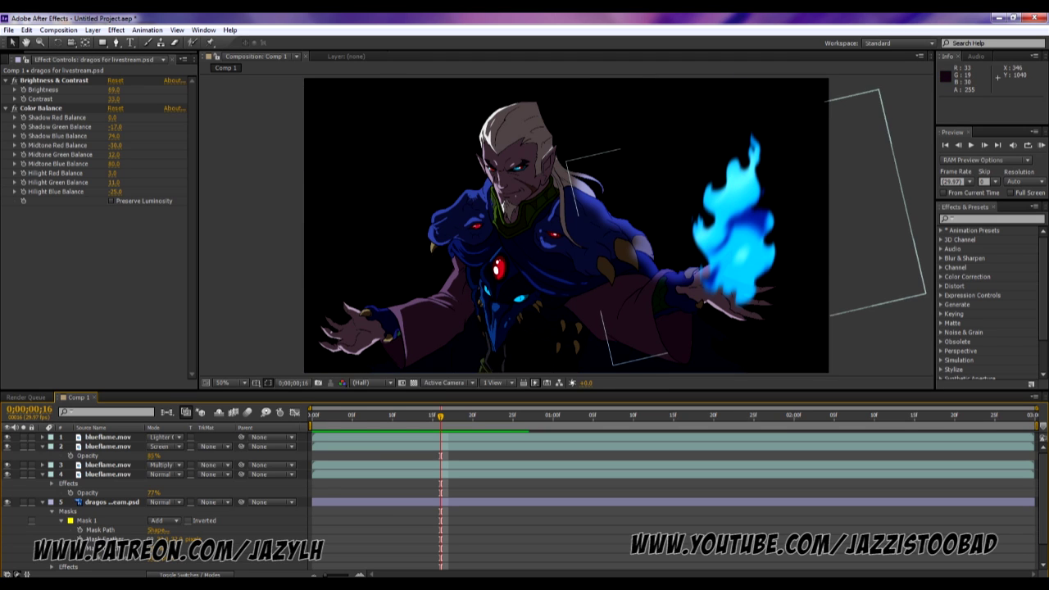
Step: Add starting keyframes for Mask 1's feather, opacity and expansion, and place them at 0;00;00;03
{"action": "left_click_drag", "start_coordinate": [416, 418], "coordinate": [312, 417]}
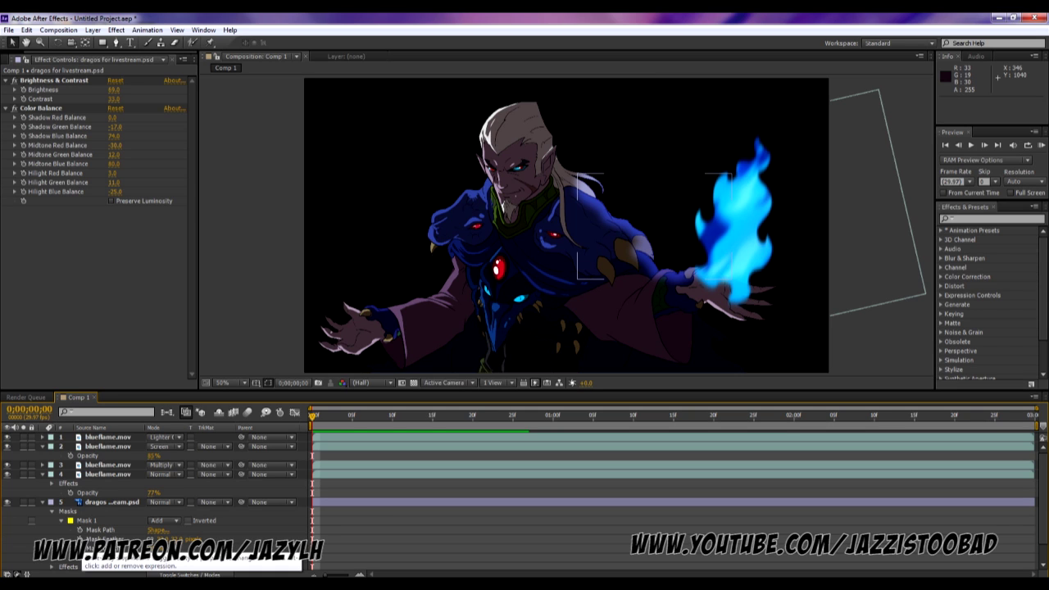
{"action": "left_click", "coordinate": [112, 501]}
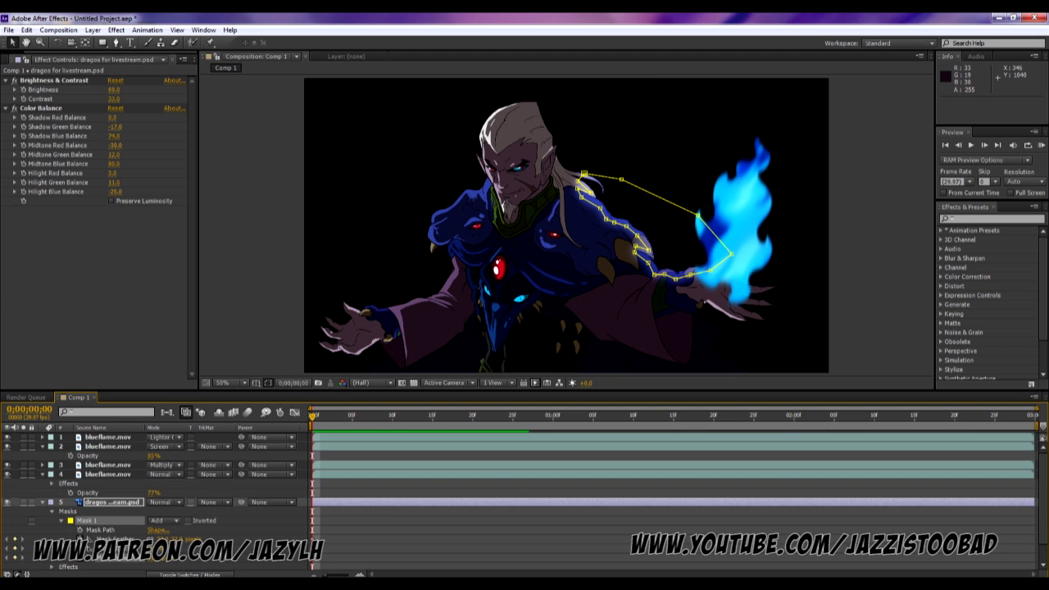
{"action": "left_click", "coordinate": [315, 530]}
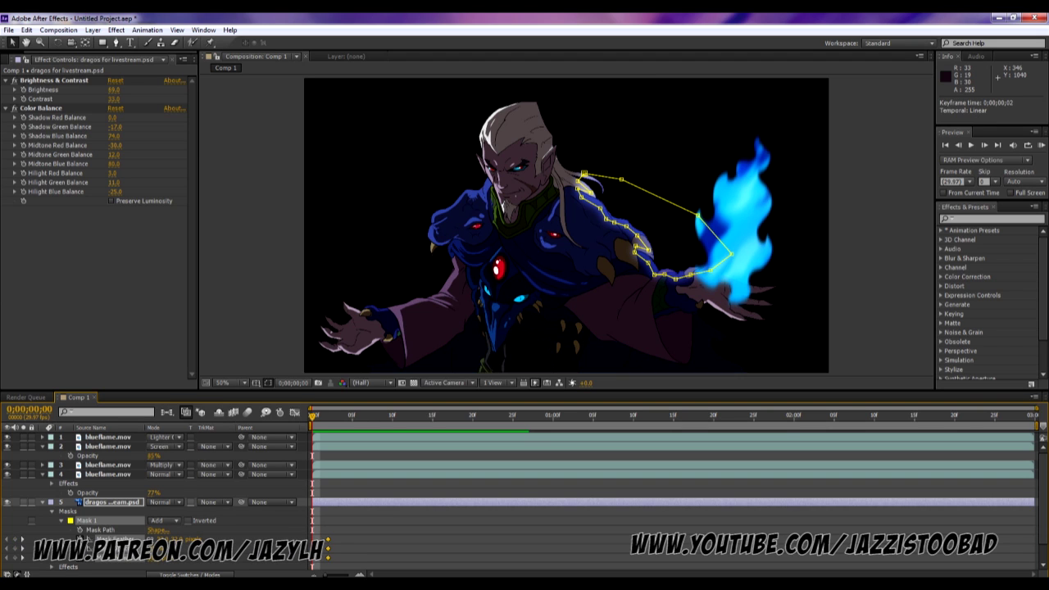
{"action": "left_click_drag", "start_coordinate": [313, 416], "coordinate": [336, 415]}
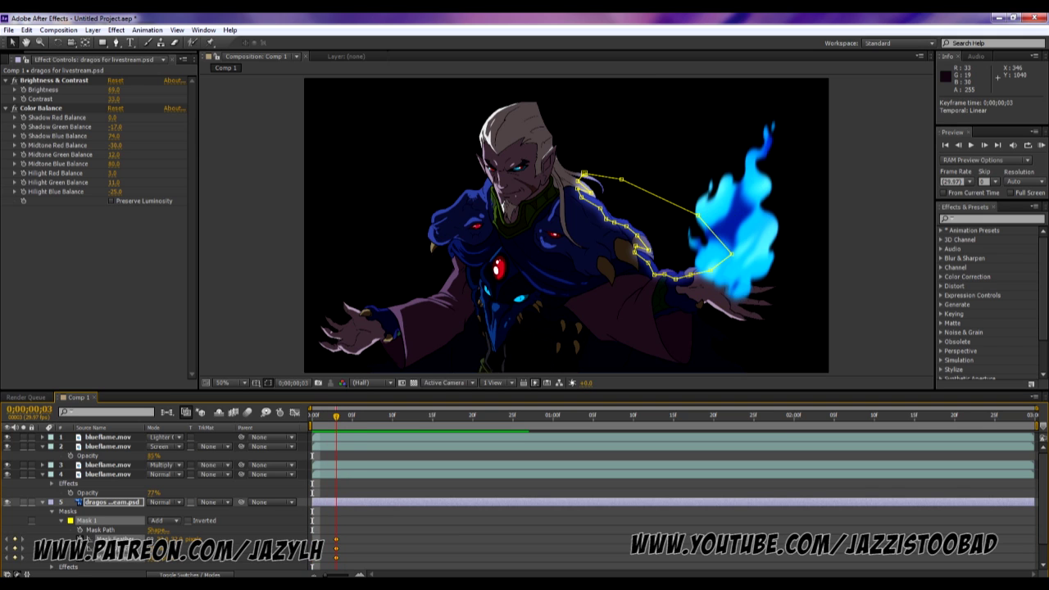
Step: Keyframe Mask 1's feather, opacity and expansion at 0;00;00;09, increasing the expansion to spread the rim light
{"action": "key", "text": "Page_Down"}
{"action": "key", "text": "Page_Down"}
{"action": "key", "text": "Page_Down"}
{"action": "key", "text": "Page_Down"}
{"action": "key", "text": "Page_Down"}
{"action": "key", "text": "Page_Down"}
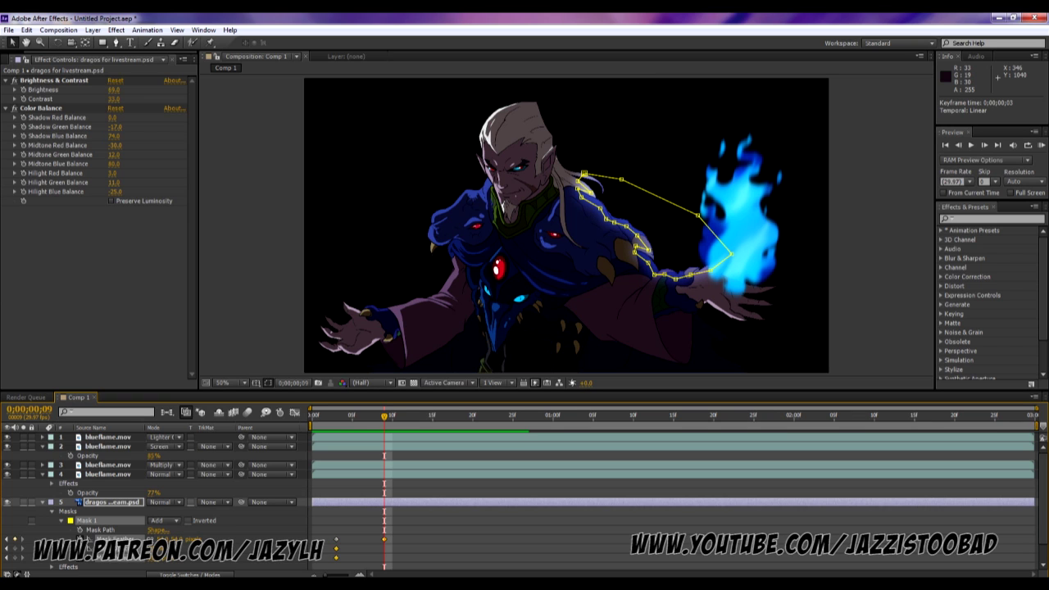
{"action": "left_click_drag", "start_coordinate": [156, 558], "coordinate": [181, 558]}
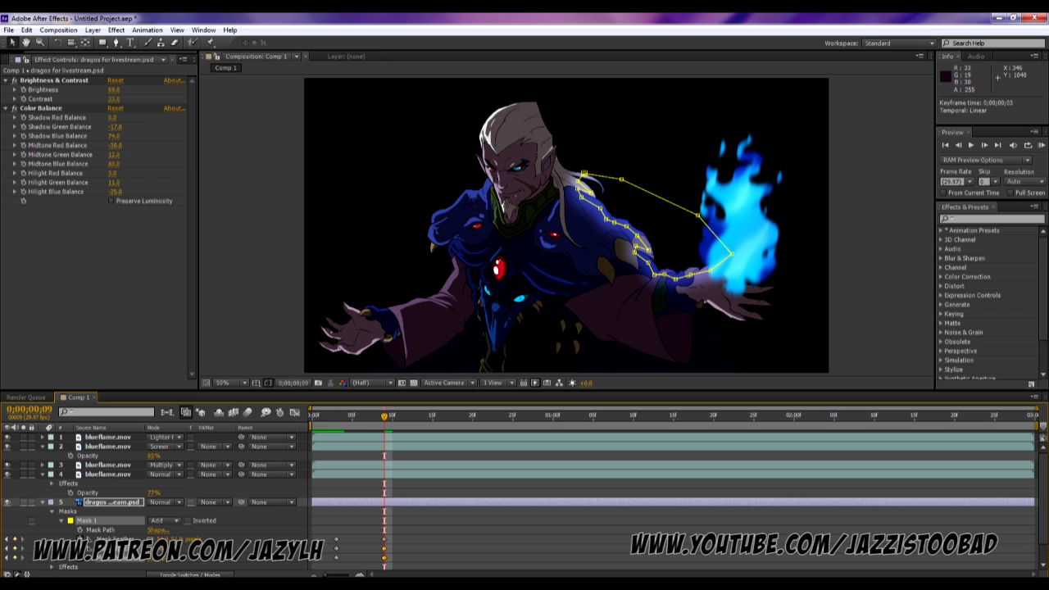
Step: Keyframe Mask 1's feather, opacity and expansion at 0;00;00;16 and 0;00;00;22 to continue the rim light's flicker
{"action": "key", "text": "space"}
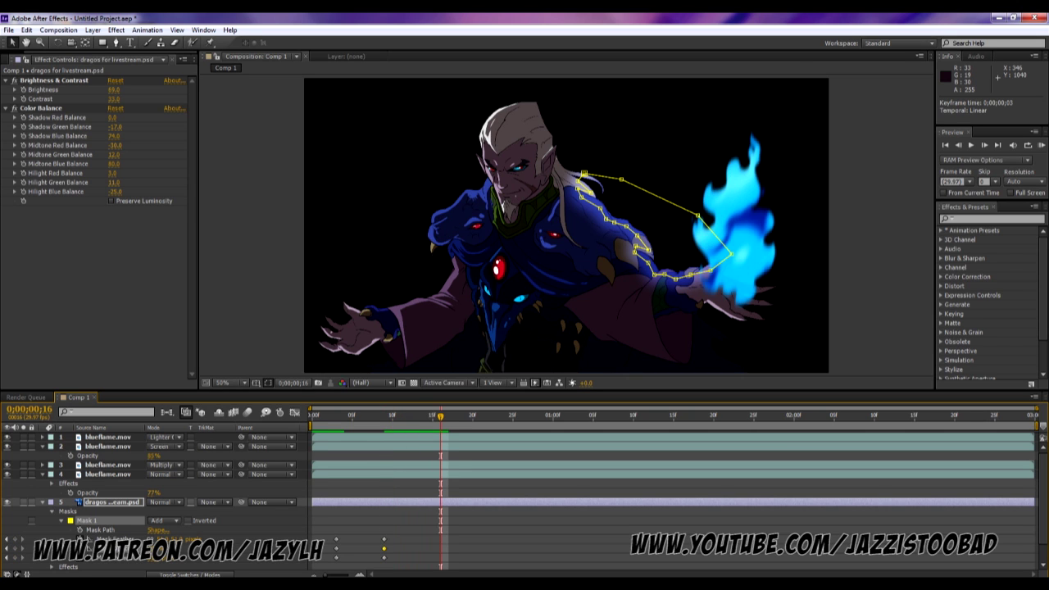
{"action": "mouse_move", "coordinate": [154, 558]}
{"action": "left_mouse_down"}
{"action": "mouse_move", "coordinate": [128, 558]}
{"action": "mouse_move", "coordinate": [147, 549]}
{"action": "left_mouse_up"}
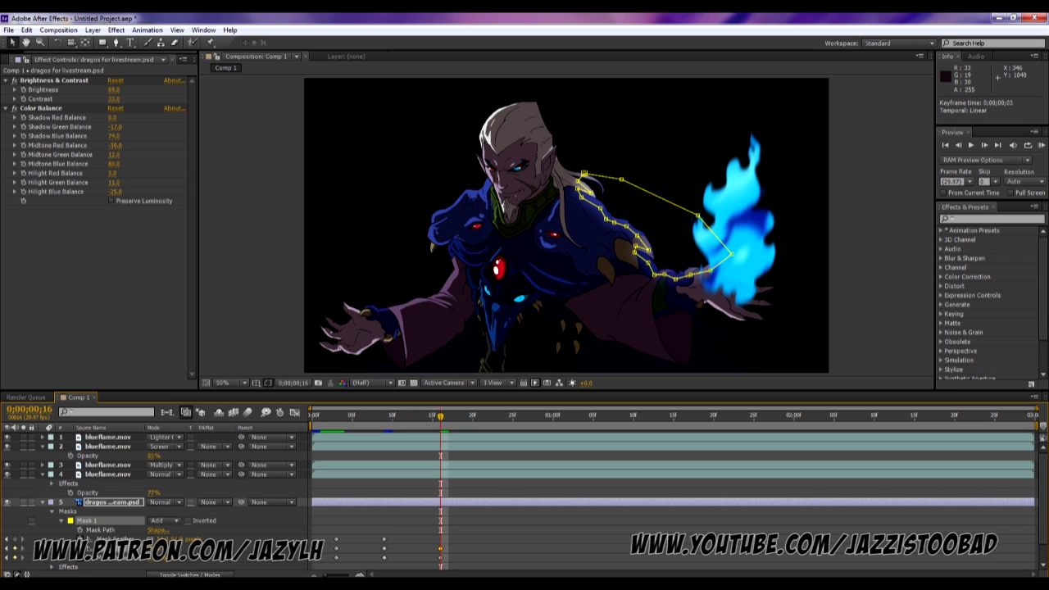
{"action": "left_click", "coordinate": [14, 539]}
{"action": "key", "text": "space"}
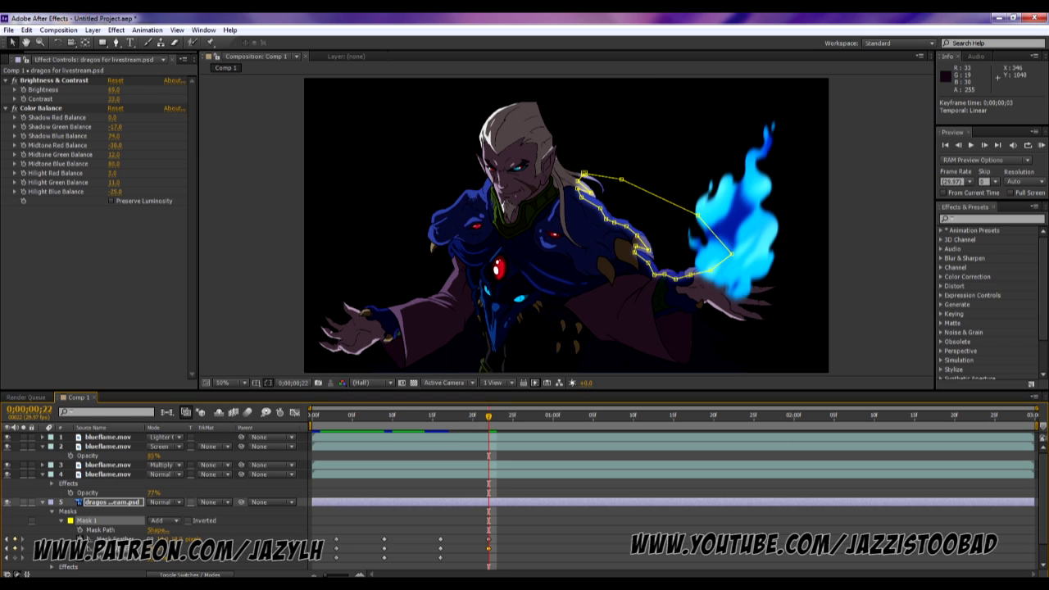
{"action": "key", "text": "ctrl+v"}
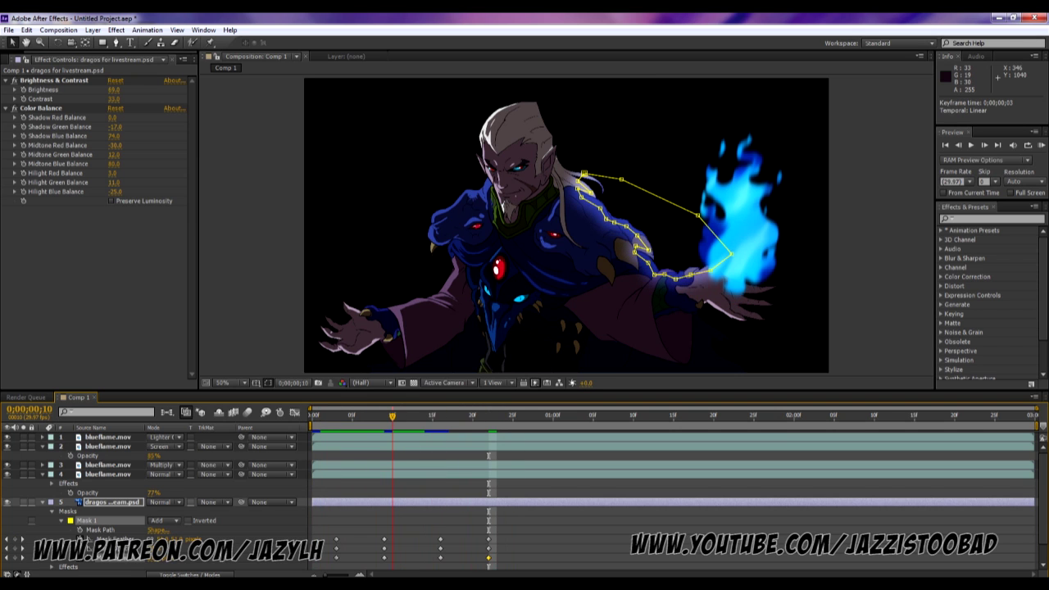
Step: Copy all 12 of Mask 1's feather, opacity and expansion keyframes and paste them at 0;00;01;00
{"action": "key", "text": "ctrl+shift+a"}
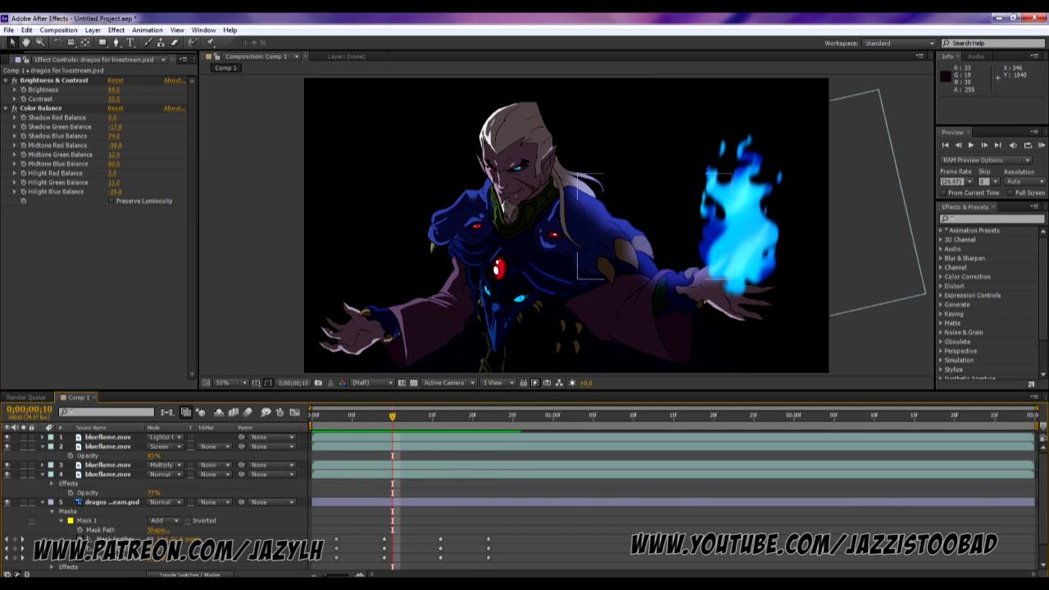
{"action": "left_click_drag", "start_coordinate": [531, 517], "coordinate": [326, 569]}
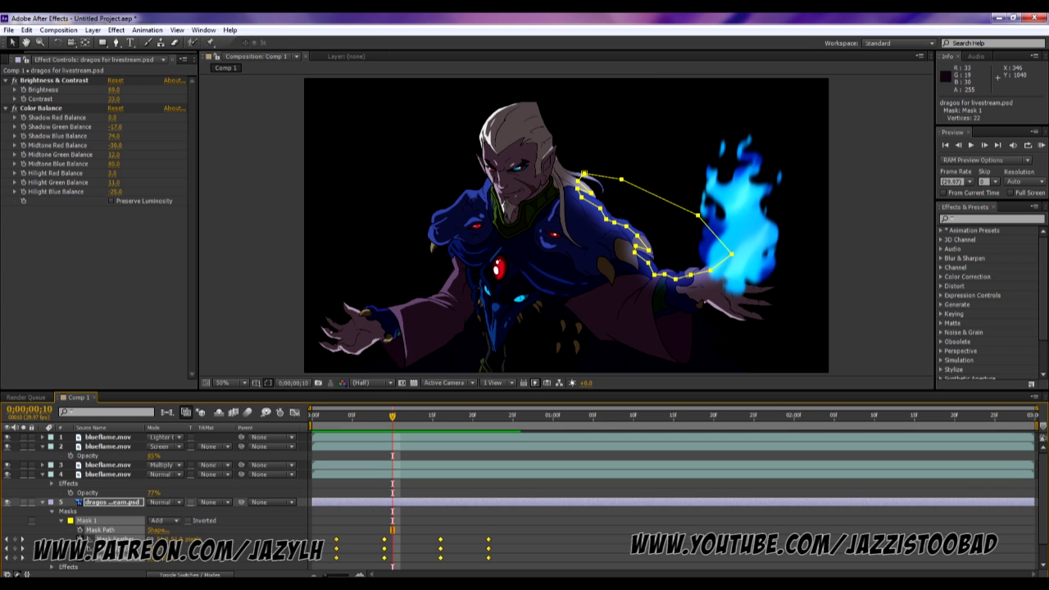
{"action": "key", "text": "ctrl+c"}
{"action": "key", "text": "space"}
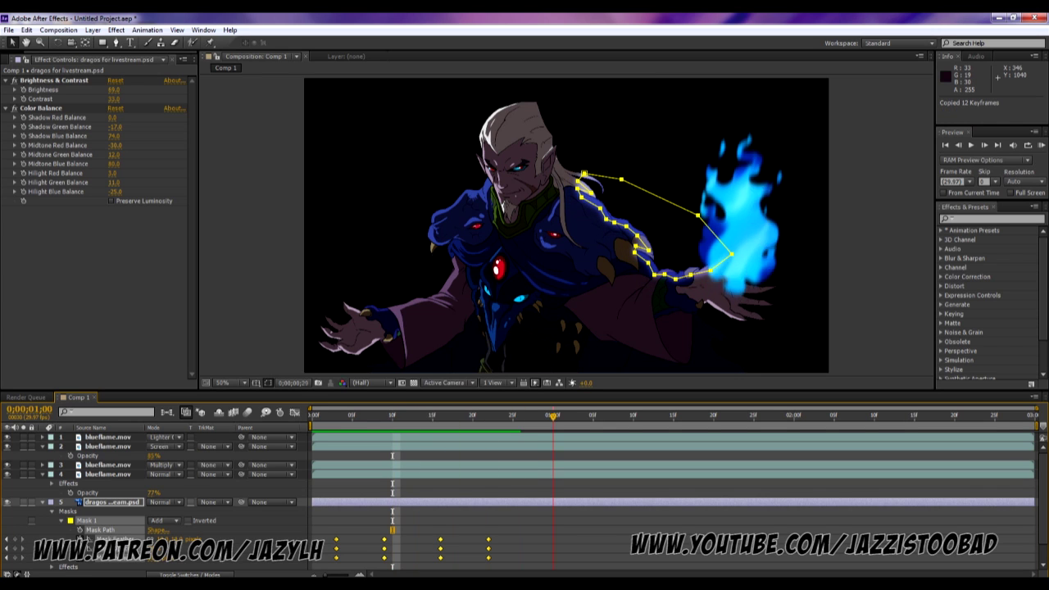
{"action": "key", "text": "space"}
{"action": "key", "text": "ctrl+v"}
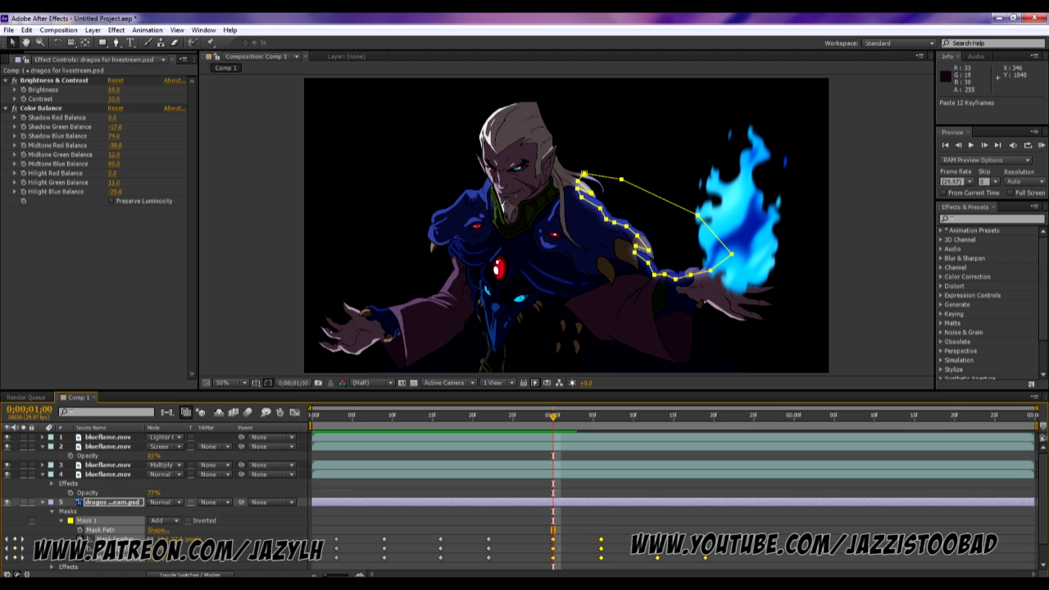
Step: Paste the copied Mask 1 keyframes again at 0;00;01;26 and 0;00;02;20 to extend the flicker across the composition
{"action": "key", "text": "space"}
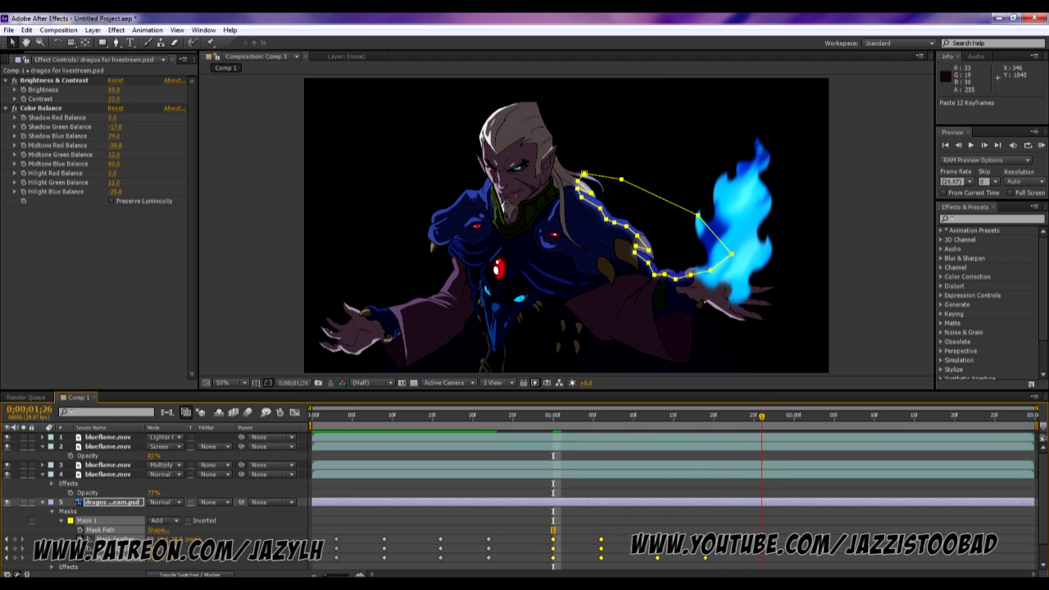
{"action": "key", "text": "space"}
{"action": "key", "text": "space"}
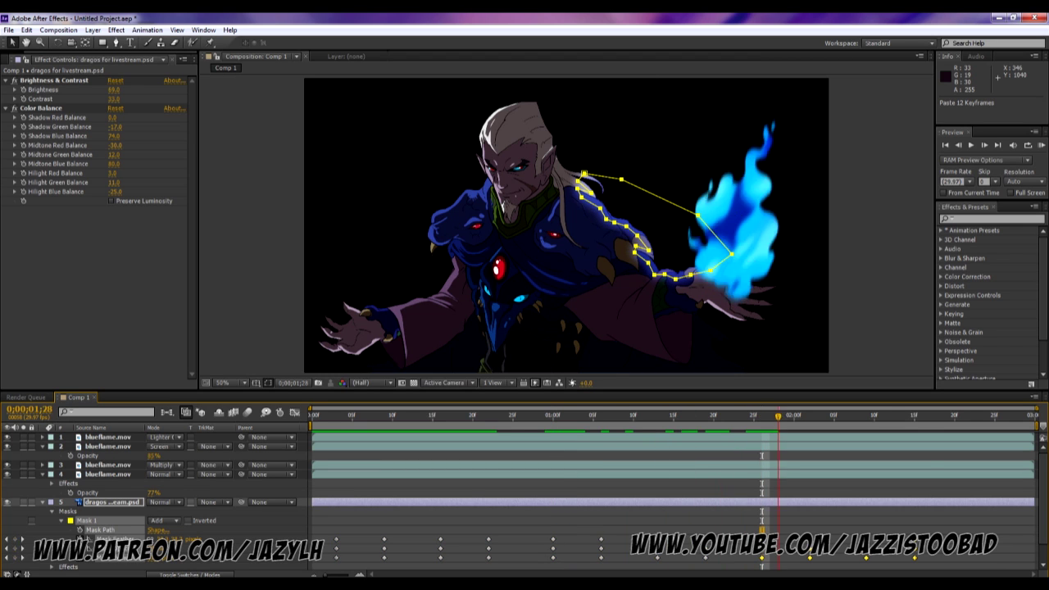
{"action": "key", "text": "space"}
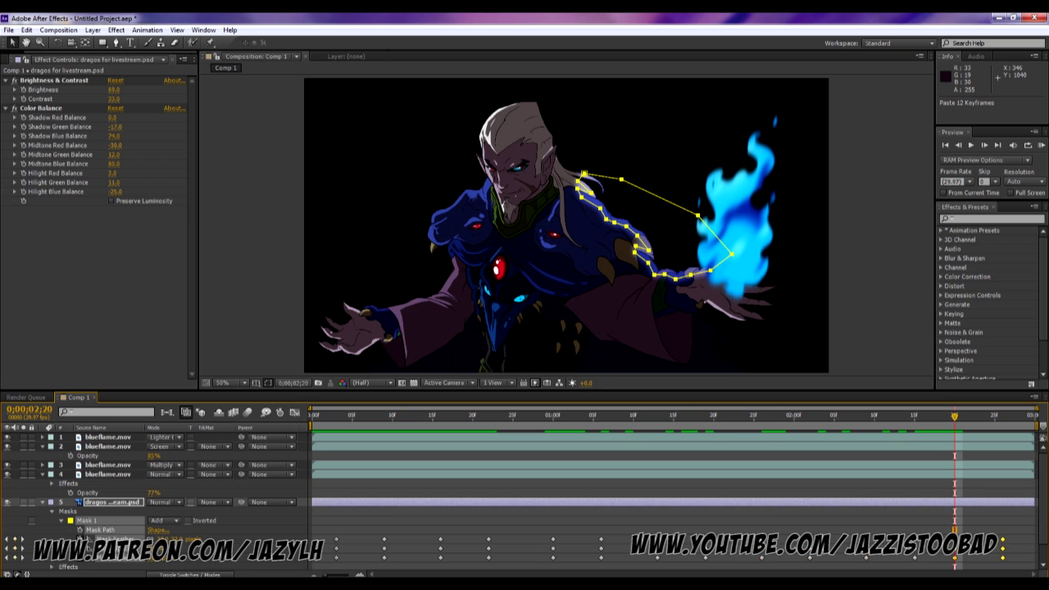
Step: Play a RAM preview of the flickering rim light from the start of the composition, with the mask deselected
{"action": "left_click_drag", "start_coordinate": [481, 416], "coordinate": [312, 416]}
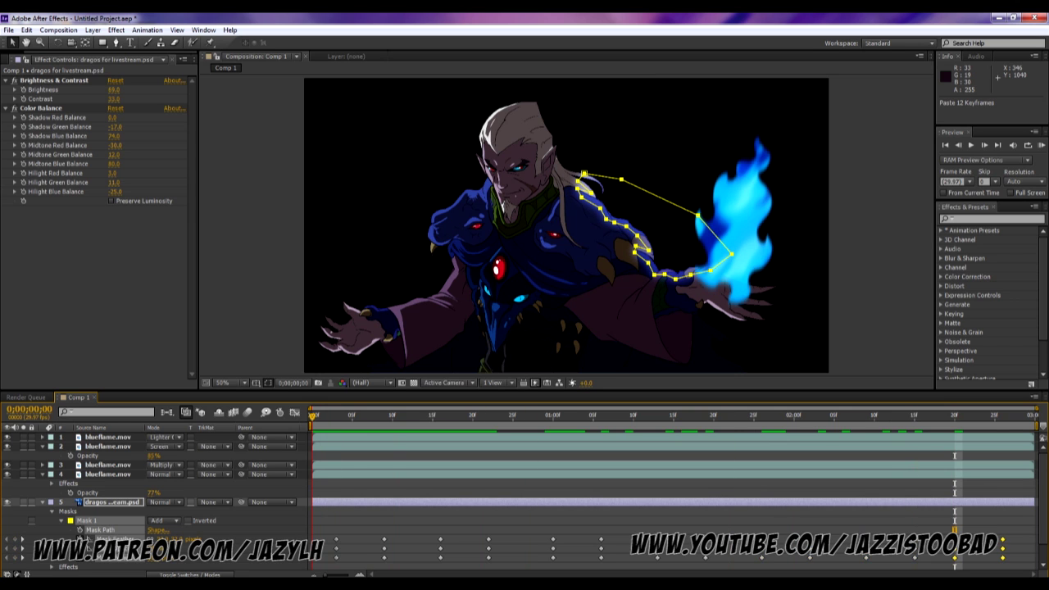
{"action": "left_click", "coordinate": [235, 212]}
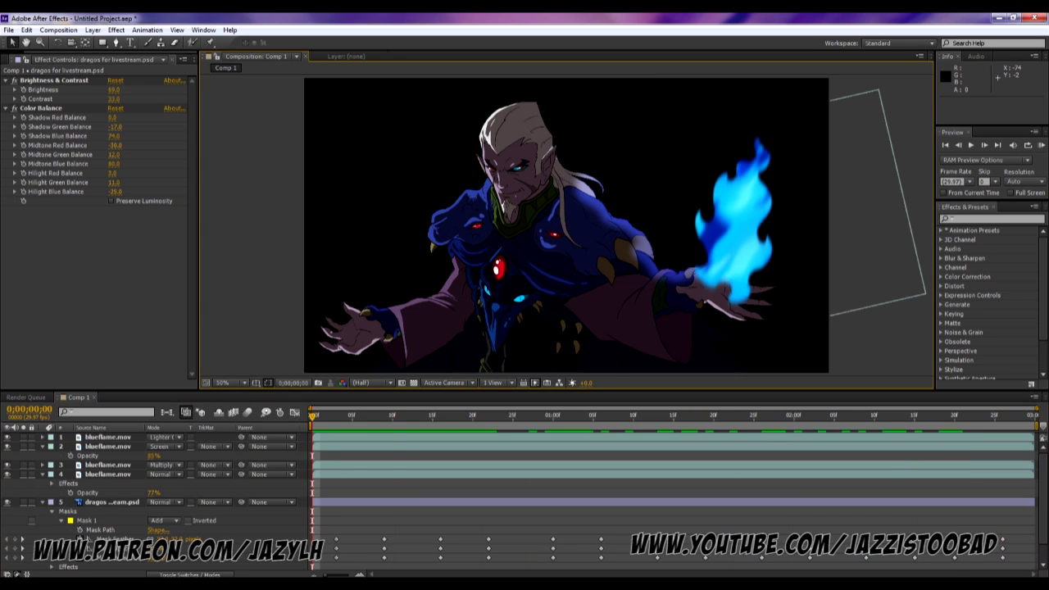
{"action": "key", "text": "KP_0"}
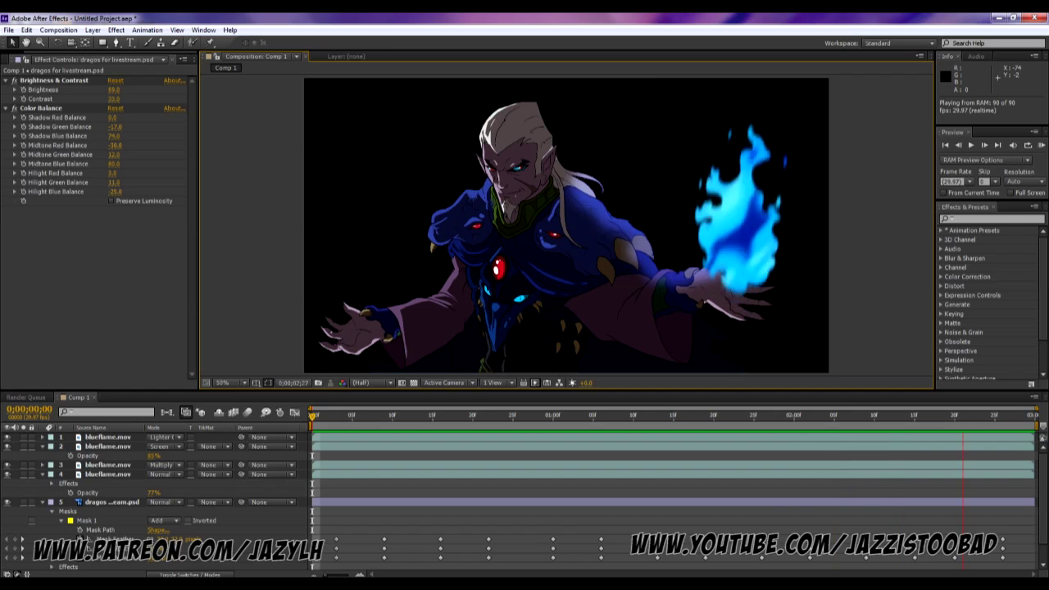
{"action": "key", "text": "space"}
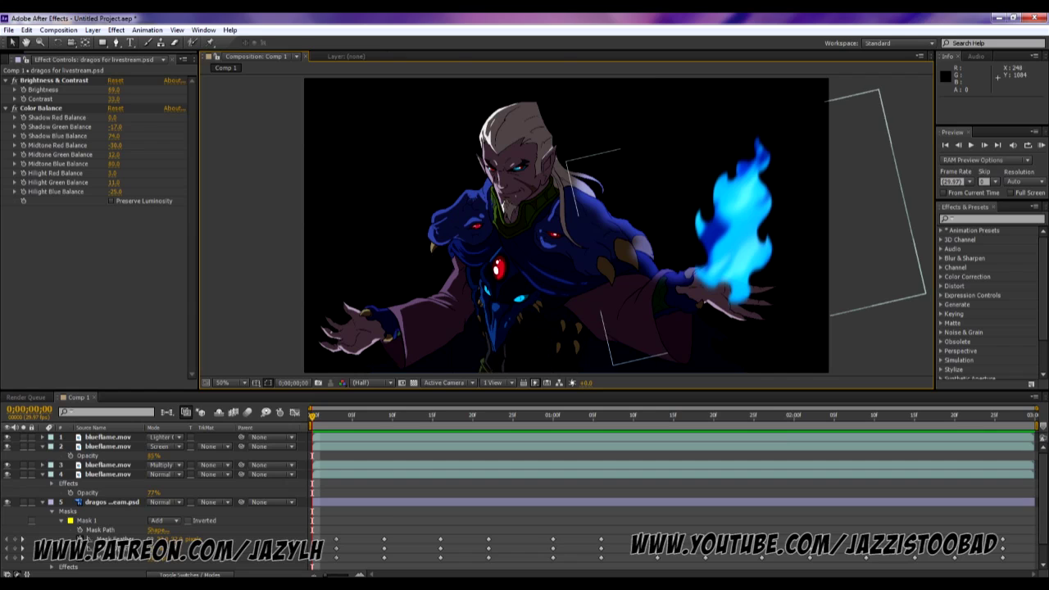
Step: Begin a second mask on the upper dragos layer with the Pen tool, outlining from the neck along the jaw up to the ear tip
{"action": "left_click", "coordinate": [113, 502]}
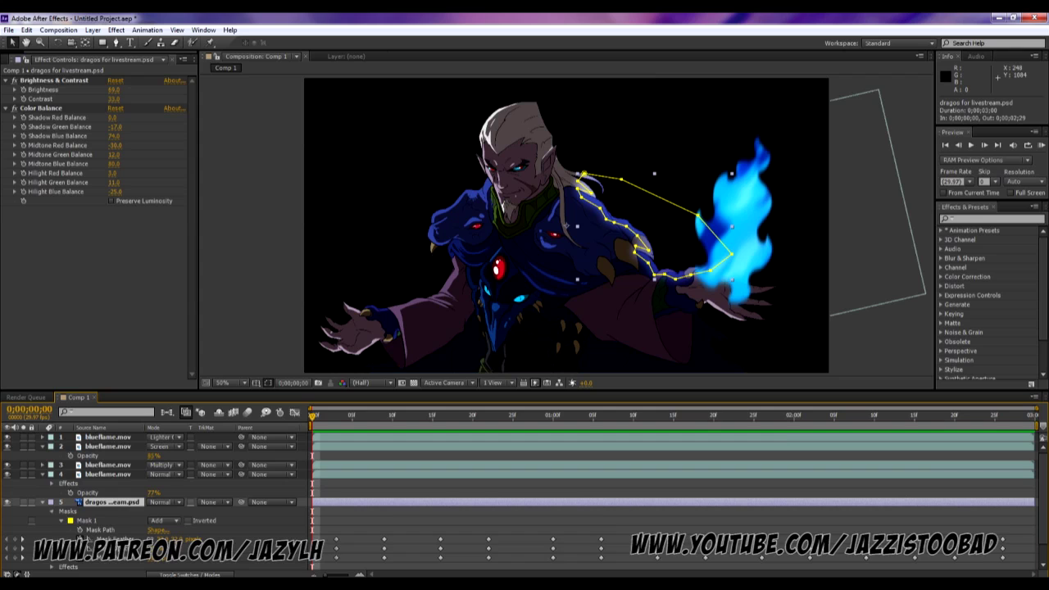
{"action": "left_click", "coordinate": [51, 511]}
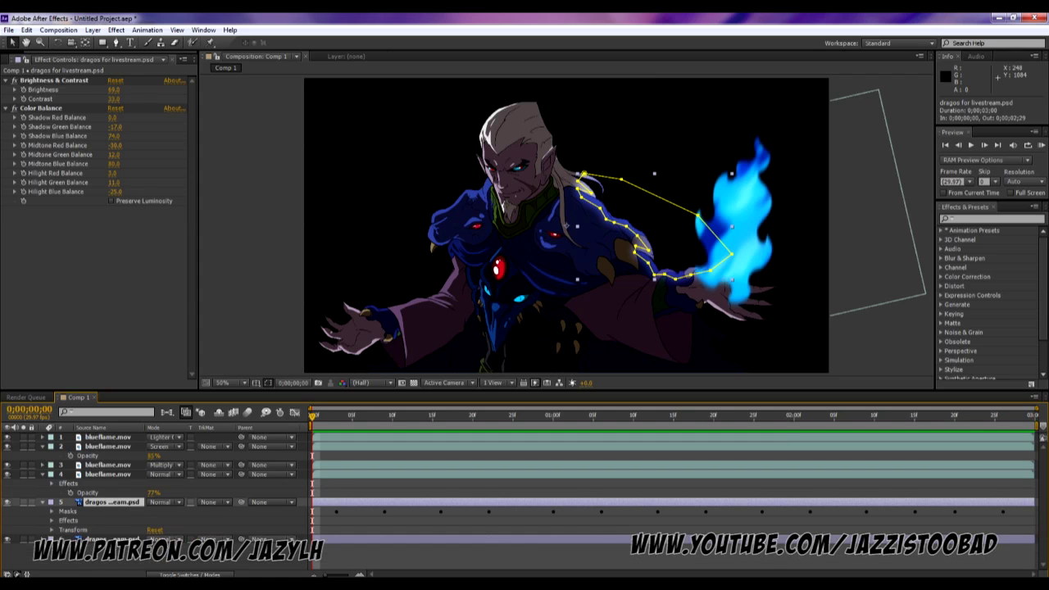
{"action": "left_click", "coordinate": [52, 512]}
{"action": "left_click", "coordinate": [61, 520]}
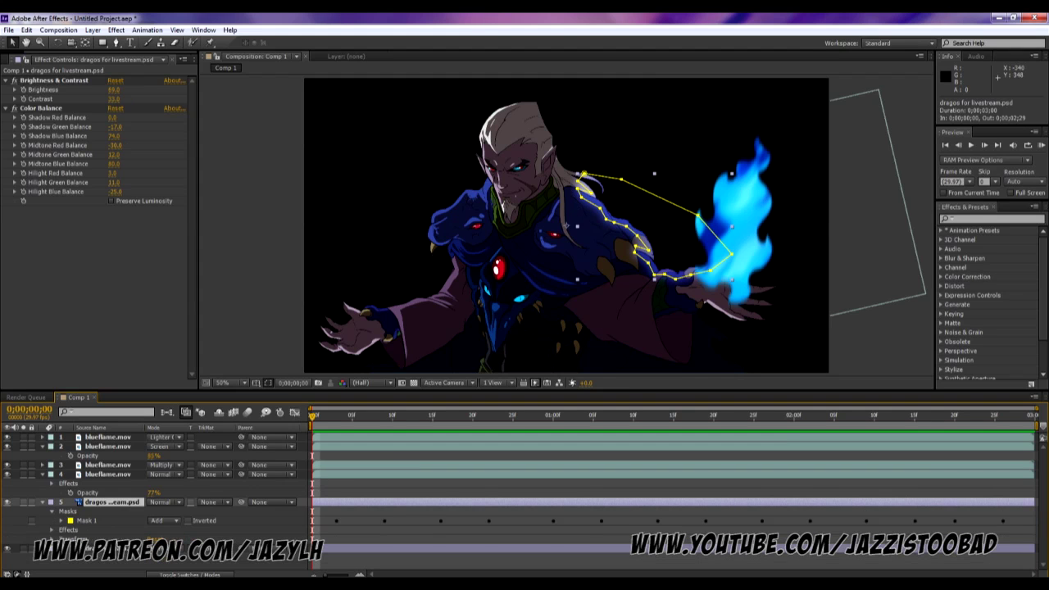
{"action": "key", "text": "g"}
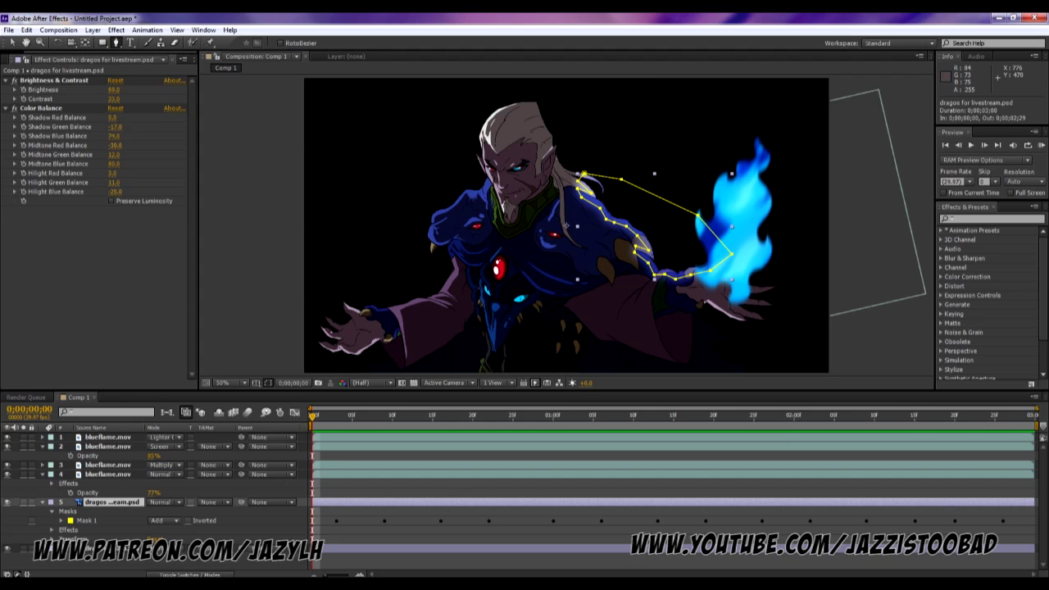
{"action": "left_click", "coordinate": [553, 199]}
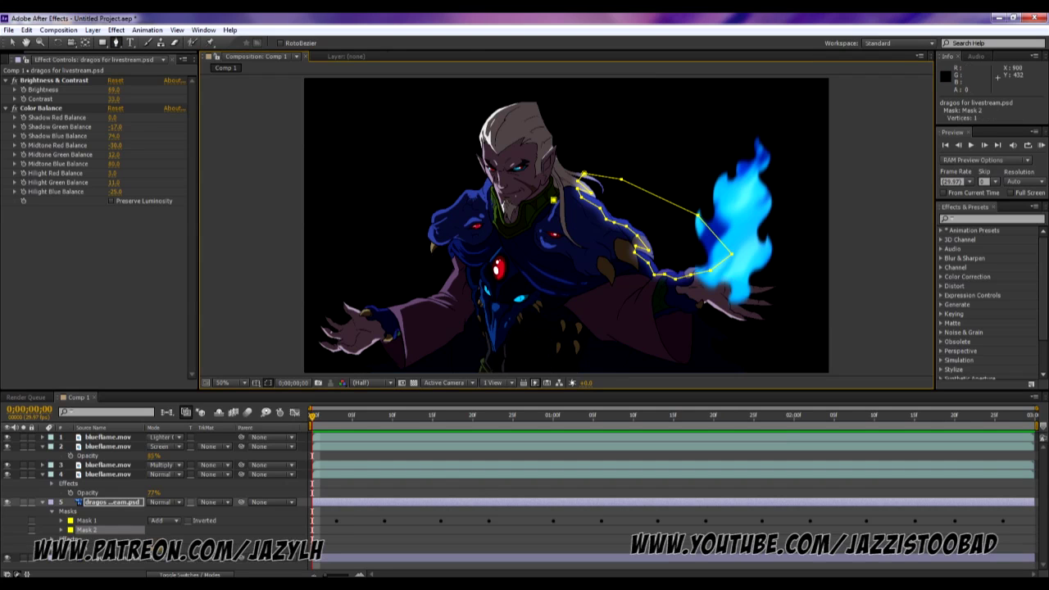
{"action": "left_click", "coordinate": [547, 192]}
{"action": "left_click", "coordinate": [530, 197]}
{"action": "left_click", "coordinate": [532, 188]}
{"action": "left_click", "coordinate": [537, 173]}
{"action": "left_click", "coordinate": [544, 176]}
{"action": "left_click", "coordinate": [549, 163]}
{"action": "left_click", "coordinate": [555, 148]}
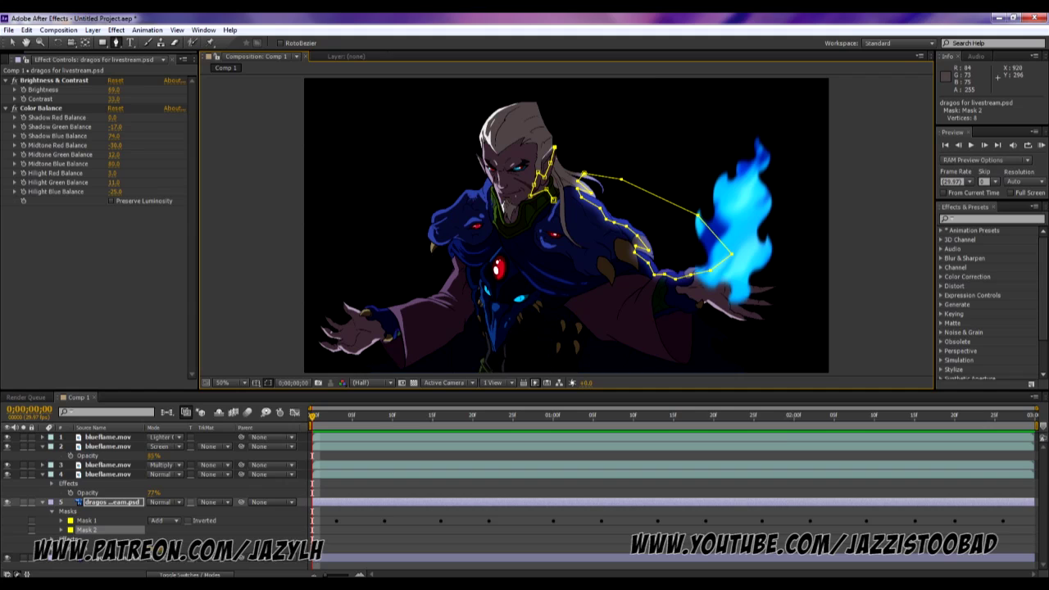
Step: Correct the path at the ear tip, continue it down behind the ear and close Mask 2 at its starting point on the neck
{"action": "key", "text": "ctrl+z"}
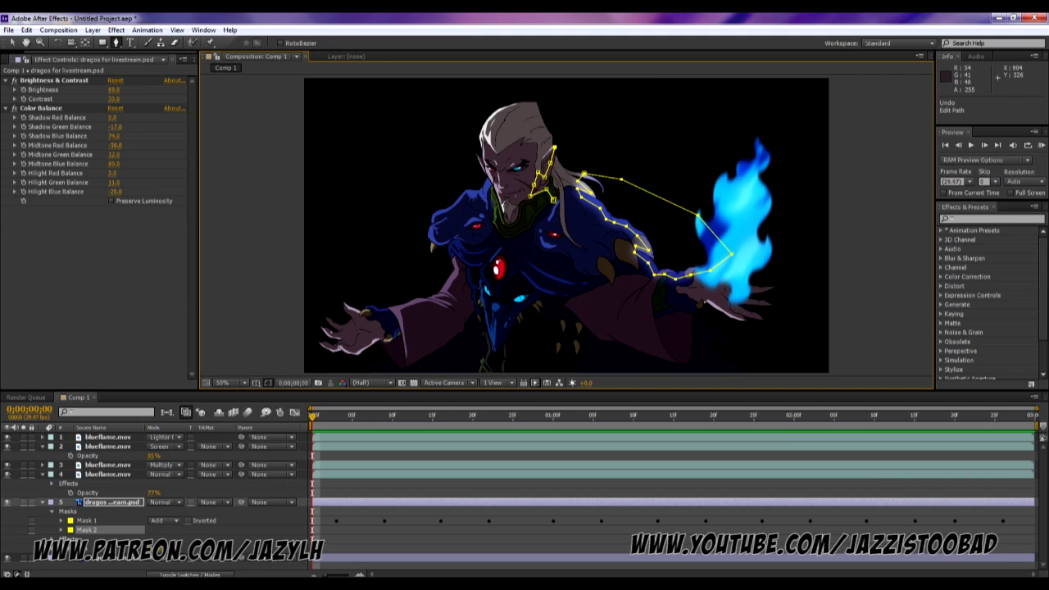
{"action": "left_click", "coordinate": [557, 154]}
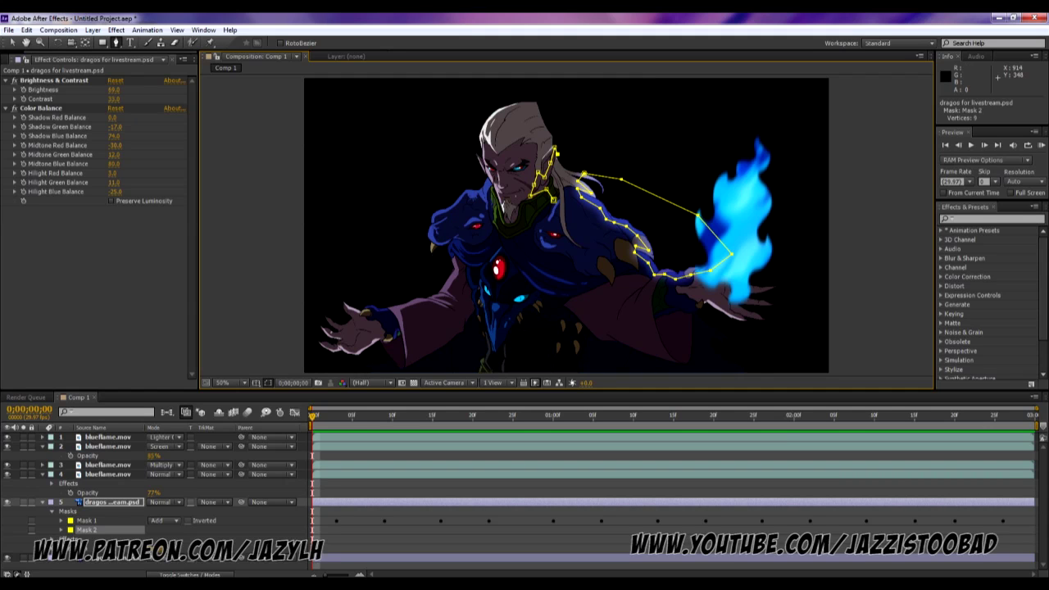
{"action": "left_click", "coordinate": [676, 244]}
{"action": "left_click", "coordinate": [554, 178]}
{"action": "left_click", "coordinate": [557, 186]}
{"action": "key", "text": "v"}
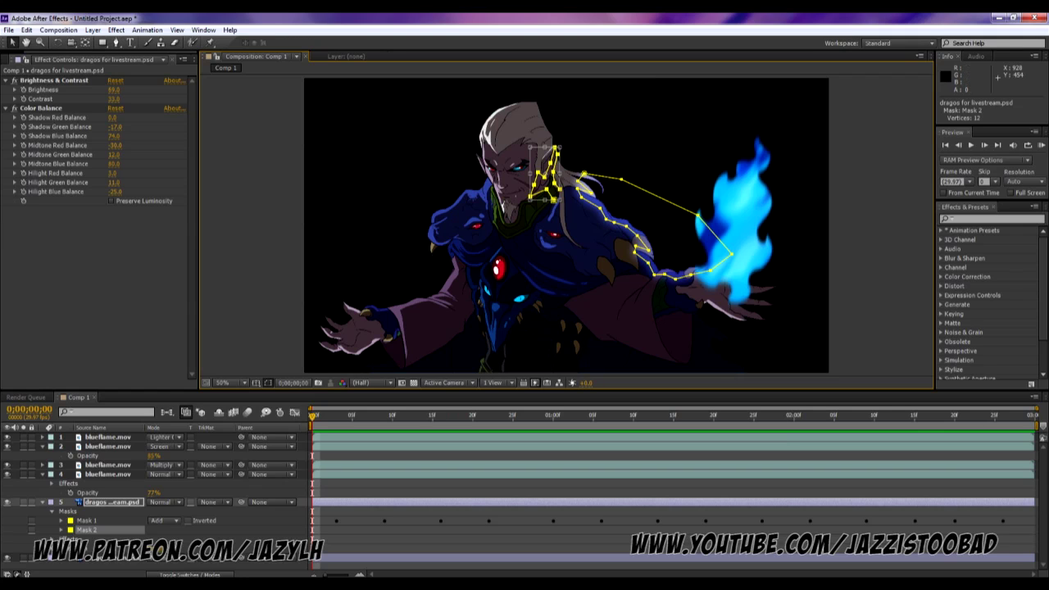
{"action": "key", "text": "ctrl+z"}
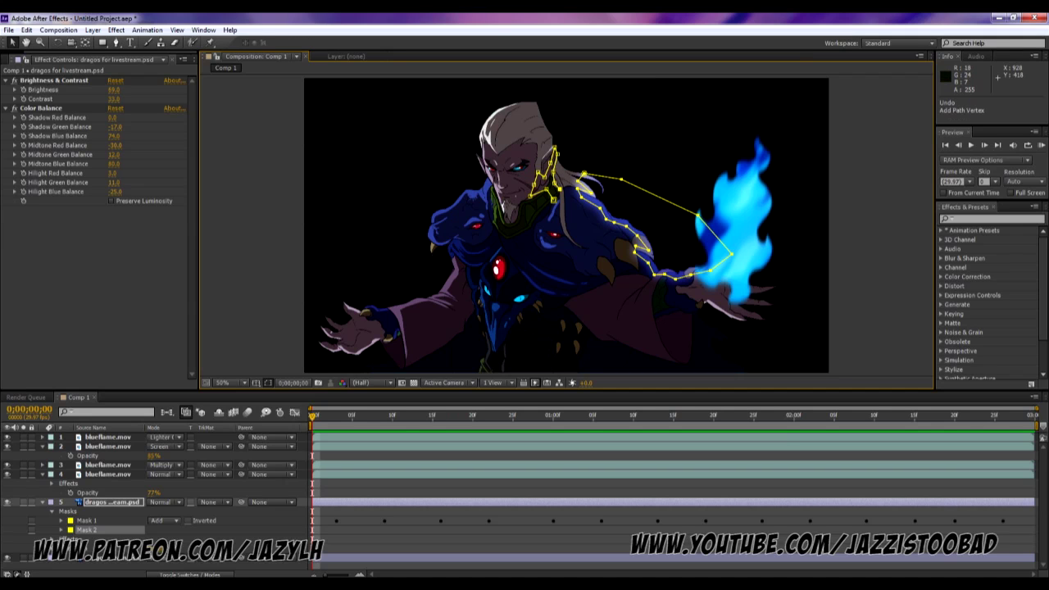
{"action": "left_click", "coordinate": [115, 42]}
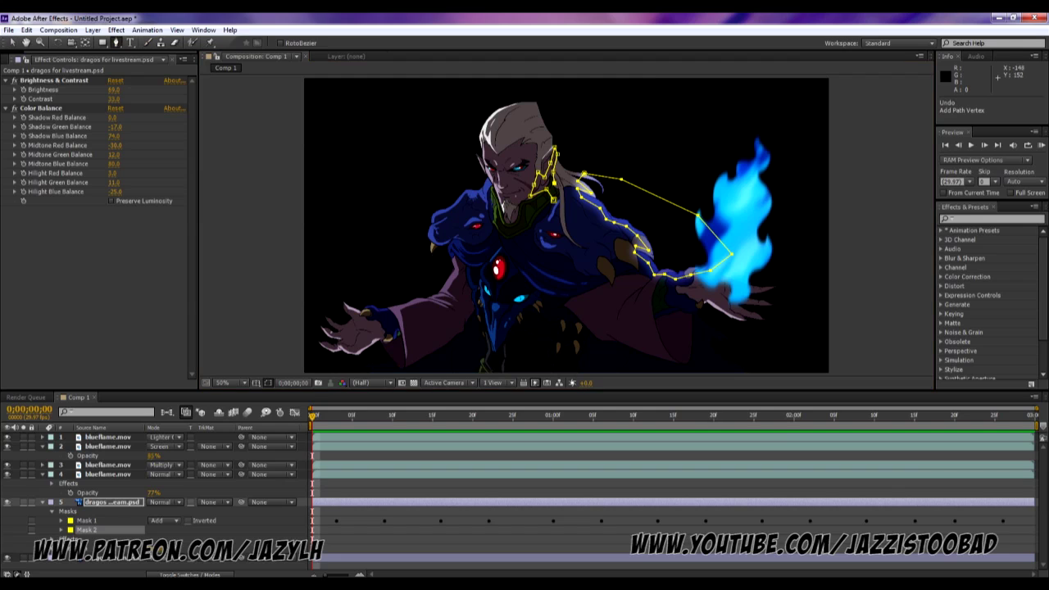
{"action": "left_click", "coordinate": [555, 202]}
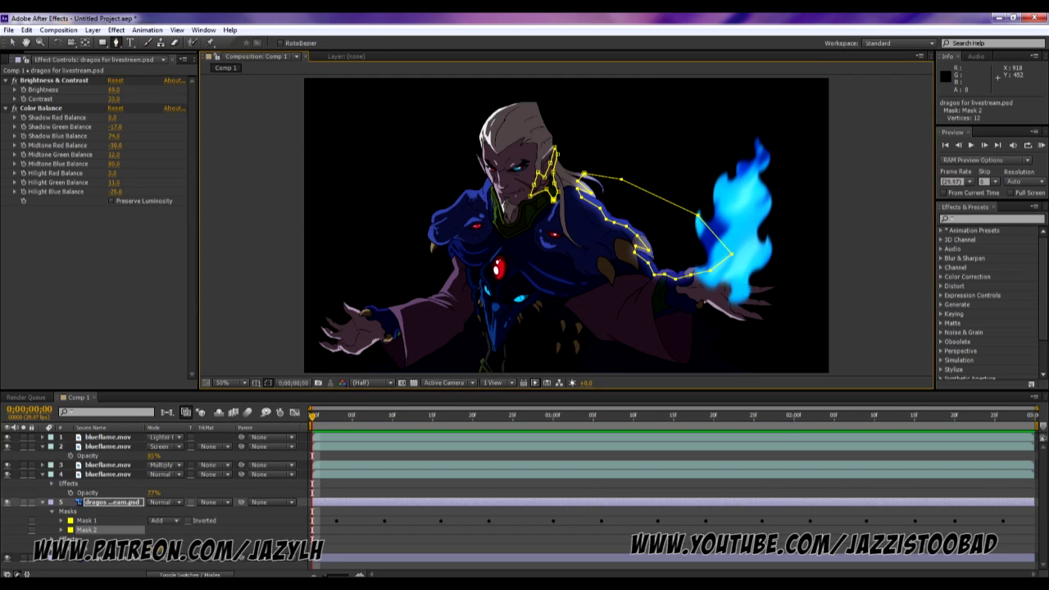
{"action": "left_click", "coordinate": [555, 200]}
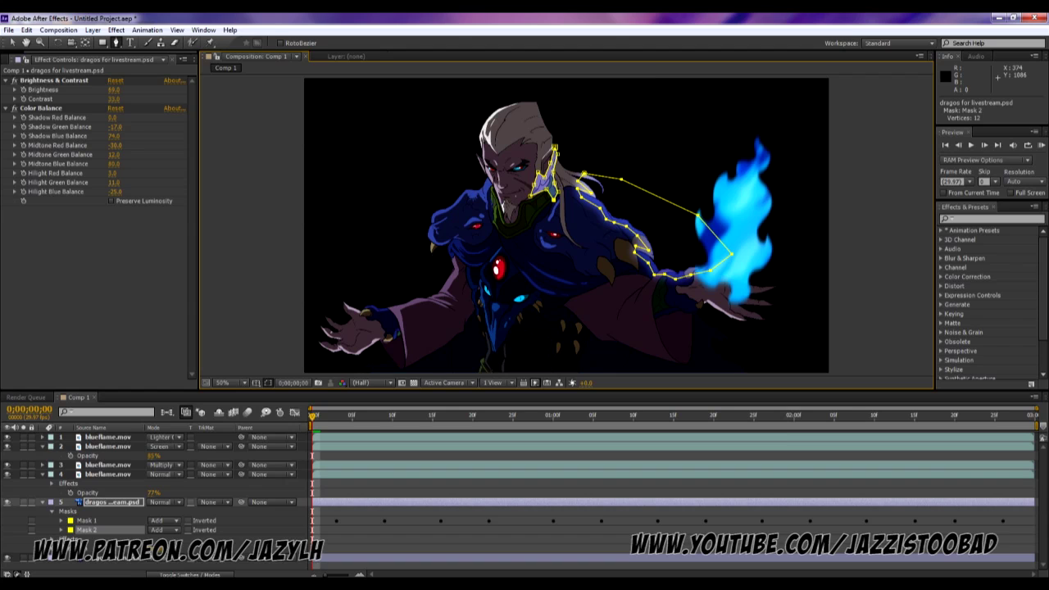
Step: Open Mask 2's properties and set its expansion to -11 pixels to contract the light on the face
{"action": "left_click", "coordinate": [61, 530]}
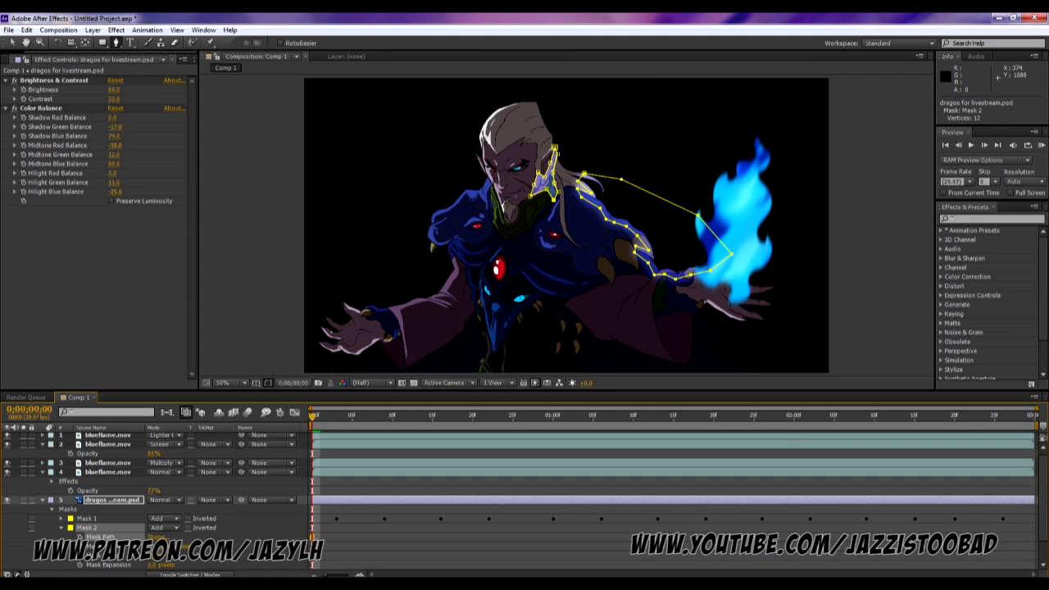
{"action": "left_click", "coordinate": [87, 528]}
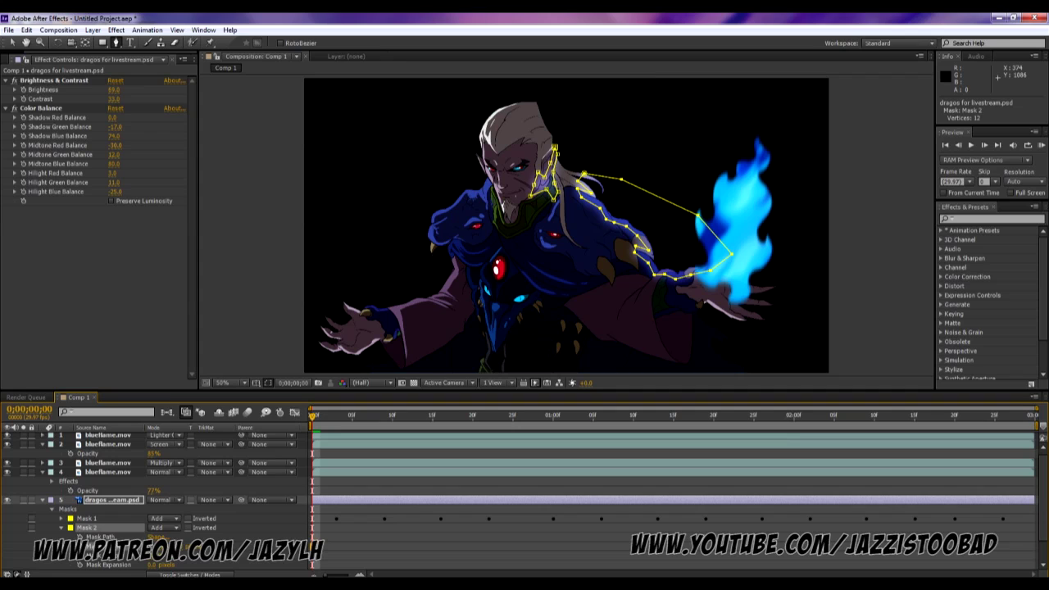
{"action": "left_click_drag", "start_coordinate": [164, 564], "coordinate": [152, 564]}
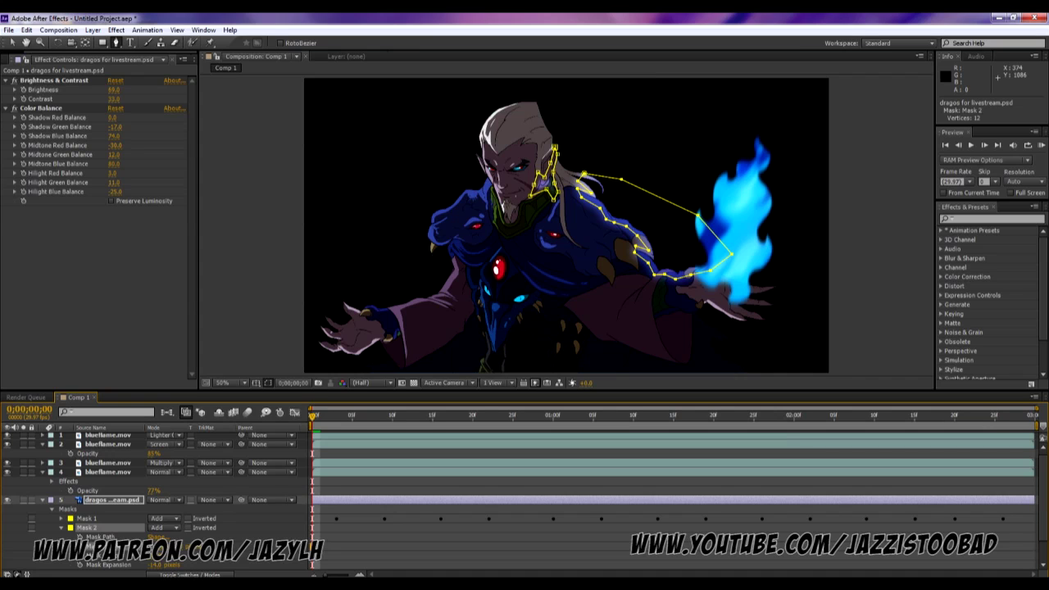
{"action": "left_click_drag", "start_coordinate": [154, 564], "coordinate": [154, 564]}
Step: Add starting keyframes for Mask 2's feather, opacity and expansion at 0;00;00;03
{"action": "key", "text": "space"}
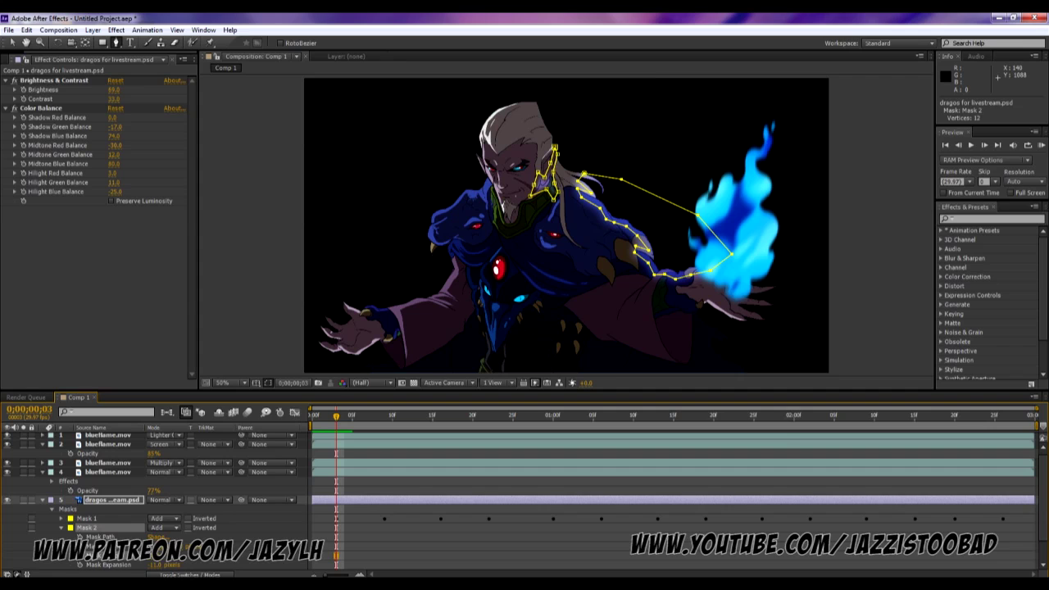
{"action": "left_click", "coordinate": [79, 546]}
{"action": "left_click", "coordinate": [80, 555]}
{"action": "left_click", "coordinate": [79, 564]}
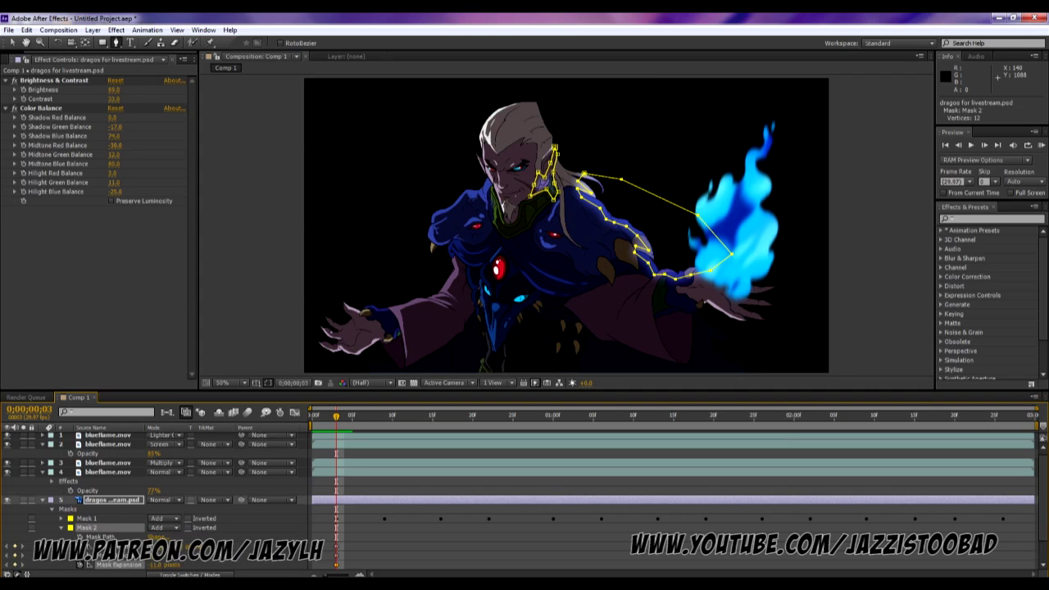
Step: Keyframe Mask 2 at 0;00;00;09, increasing its expansion to spread the light on the face
{"action": "key", "text": "space"}
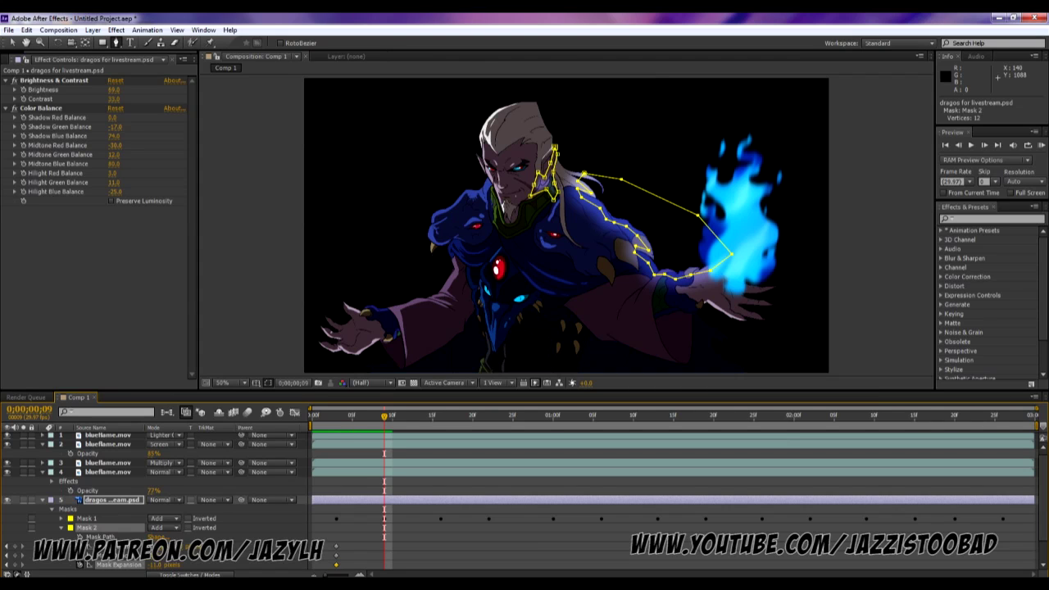
{"action": "left_click", "coordinate": [15, 547]}
{"action": "left_click_drag", "start_coordinate": [154, 564], "coordinate": [154, 564]}
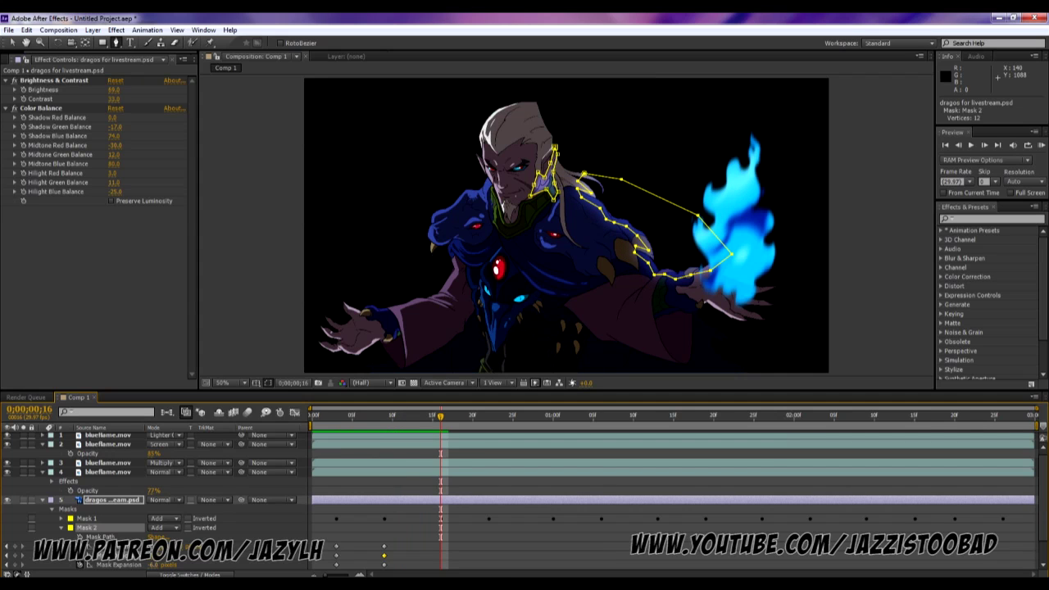
Step: Keyframe Mask 2's expansion at -12 pixels at 0;00;00;16, then -6 pixels with feather and opacity keyframes at 0;00;00;22
{"action": "left_click_drag", "start_coordinate": [154, 565], "coordinate": [148, 565]}
{"action": "key", "text": "Page_Down"}
{"action": "key", "text": "Page_Down"}
{"action": "key", "text": "Page_Down"}
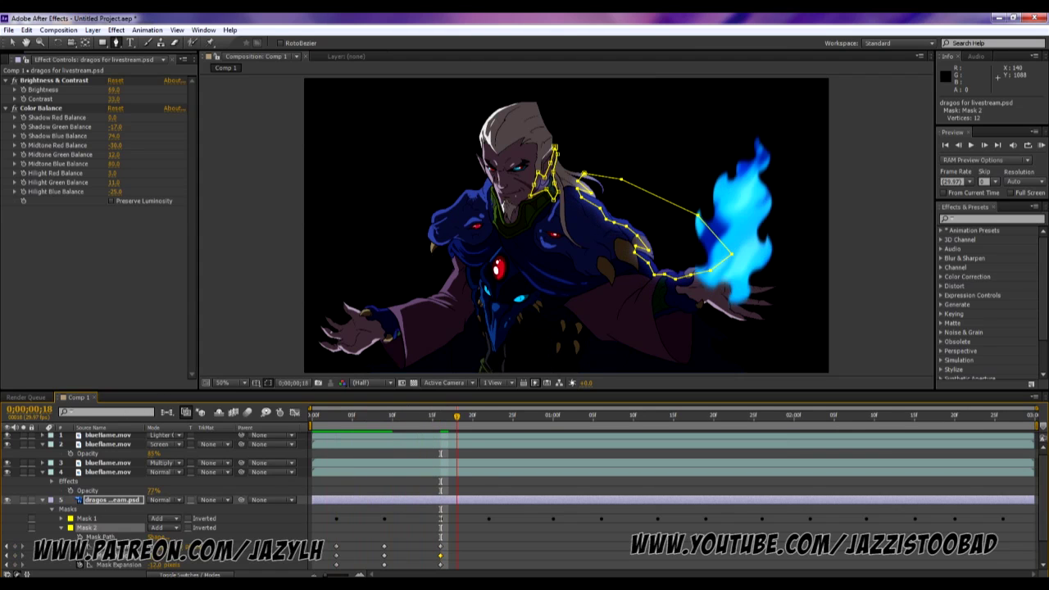
{"action": "key", "text": "Page_Down"}
{"action": "key", "text": "Page_Down"}
{"action": "key", "text": "Page_Down"}
{"action": "key", "text": "Page_Down"}
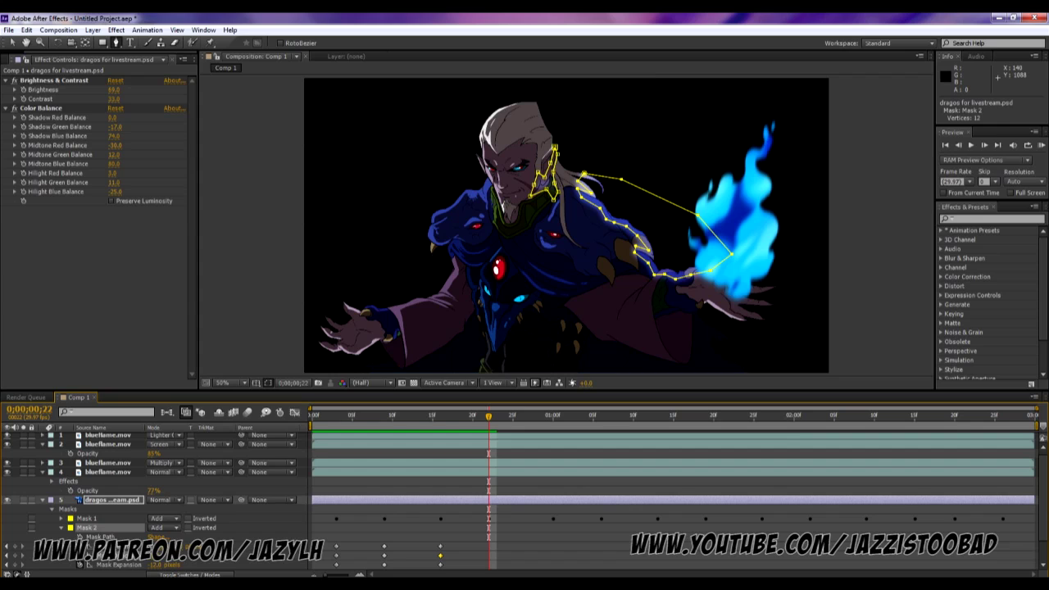
{"action": "left_click_drag", "start_coordinate": [153, 565], "coordinate": [156, 565]}
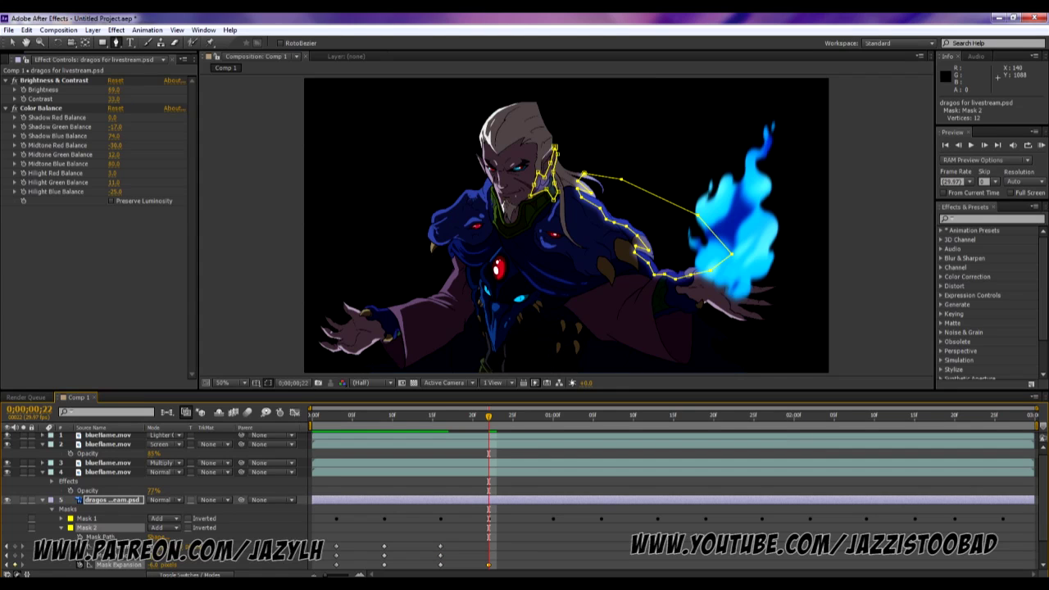
{"action": "left_click", "coordinate": [15, 555]}
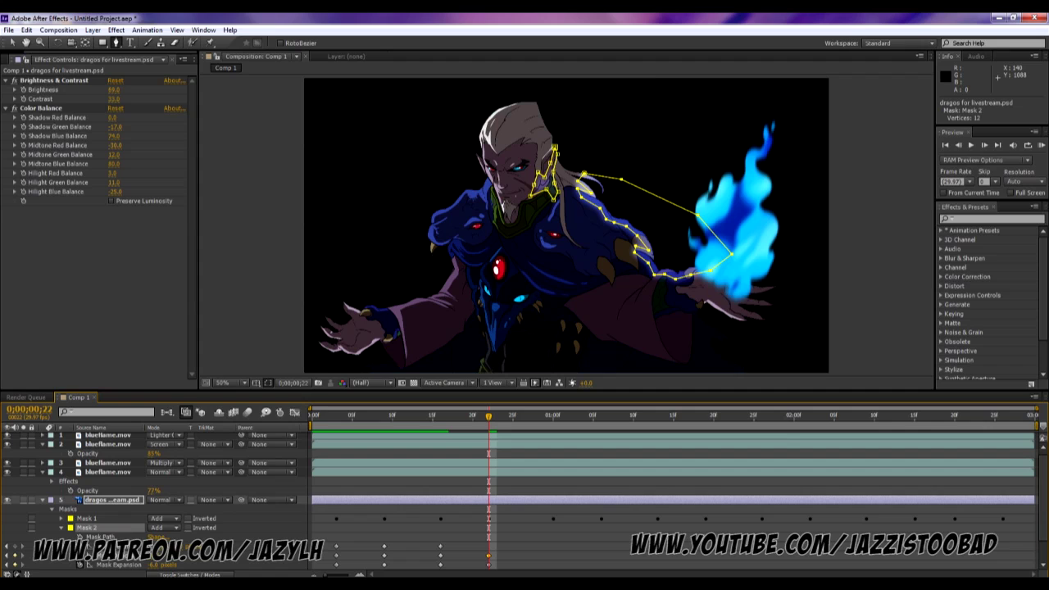
{"action": "left_click", "coordinate": [15, 546]}
Step: Copy Mask 2's feather, opacity and expansion keyframes from the first second and paste them at 0;00;01;00
{"action": "left_click", "coordinate": [383, 416]}
{"action": "left_click_drag", "start_coordinate": [332, 531], "coordinate": [523, 567]}
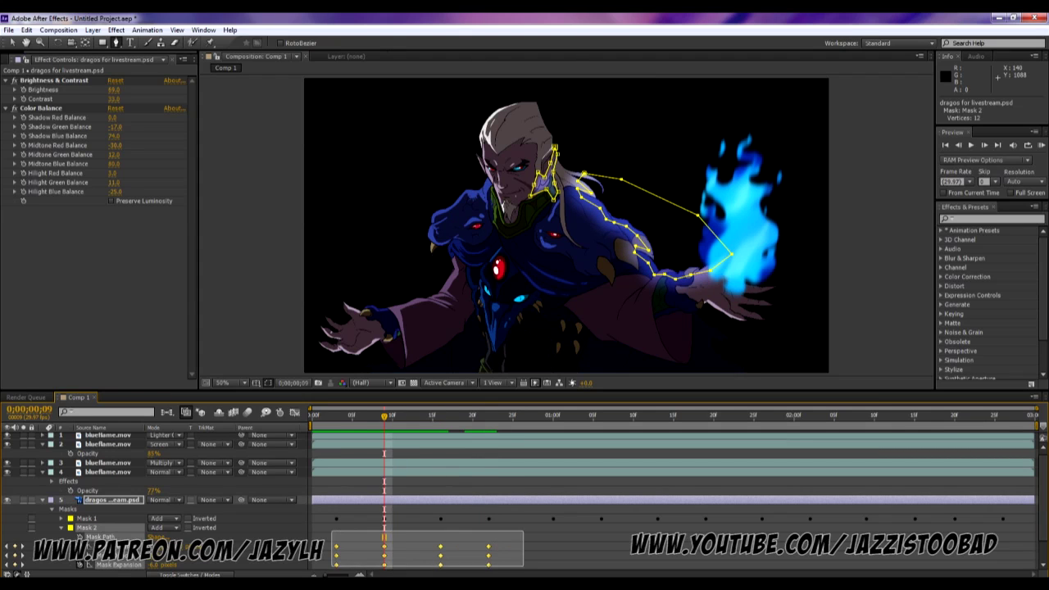
{"action": "key", "text": "ctrl+c"}
{"action": "left_click", "coordinate": [569, 415]}
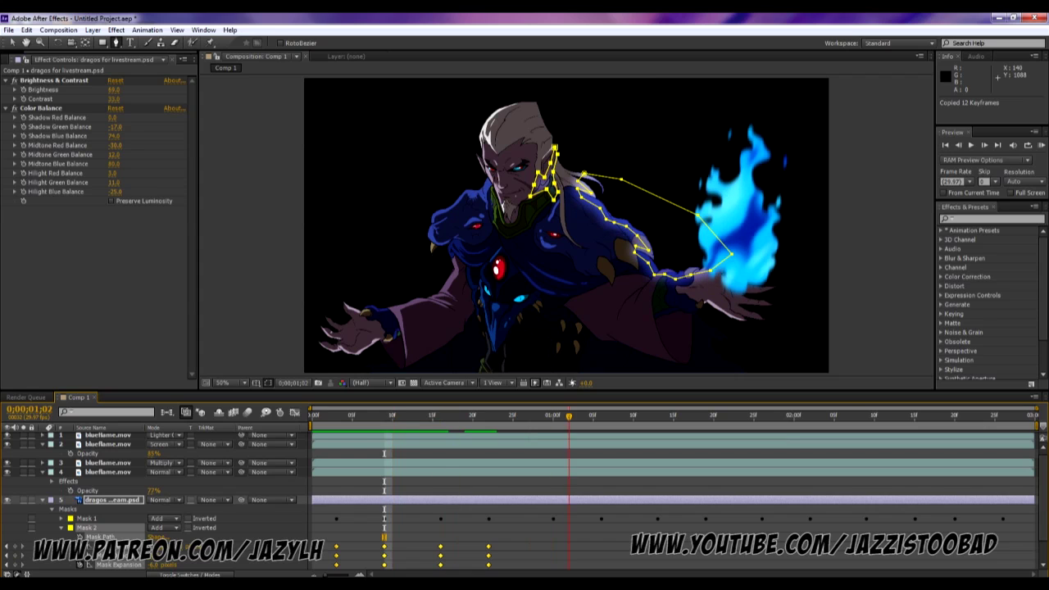
{"action": "key", "text": "Page_Up"}
{"action": "key", "text": "Page_Up"}
{"action": "key", "text": "ctrl+v"}
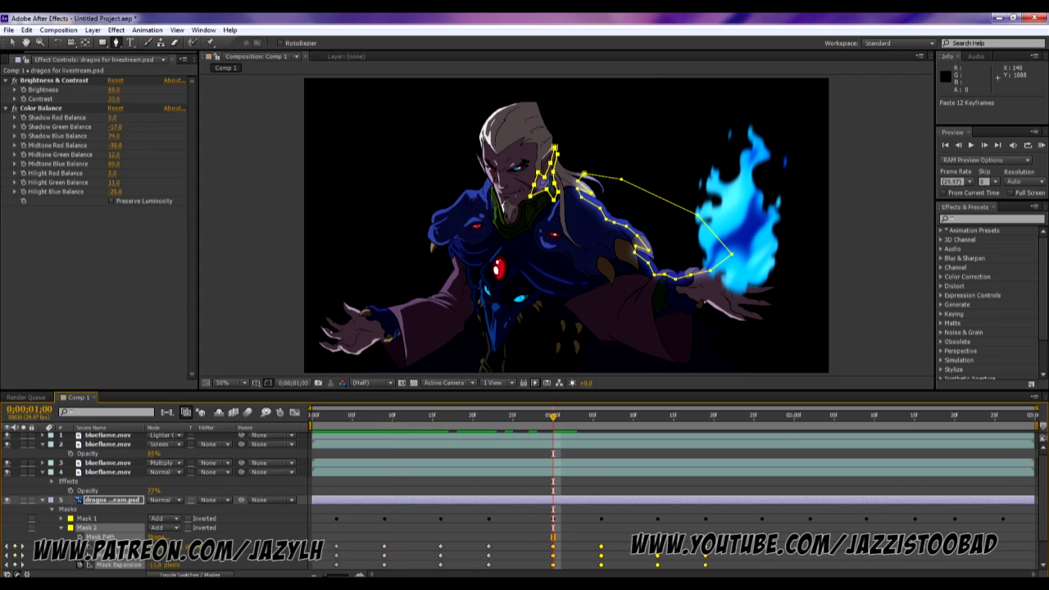
Step: Paste the copied Mask 2 keyframes again at 0;00;01;26 and at 0;00;02;20
{"action": "key", "text": "space"}
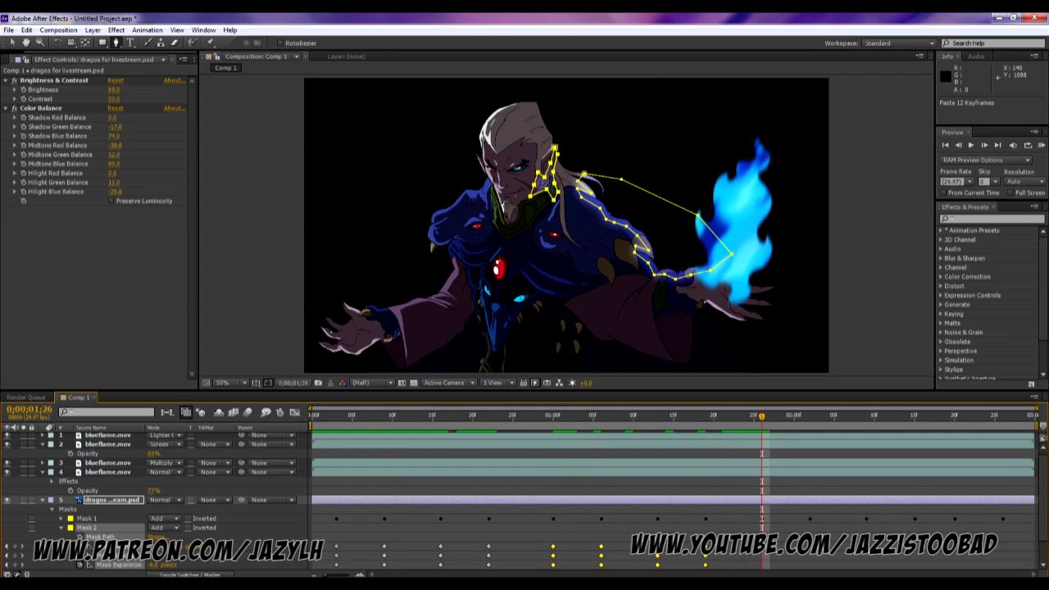
{"action": "key", "text": "ctrl+v"}
{"action": "key", "text": "space"}
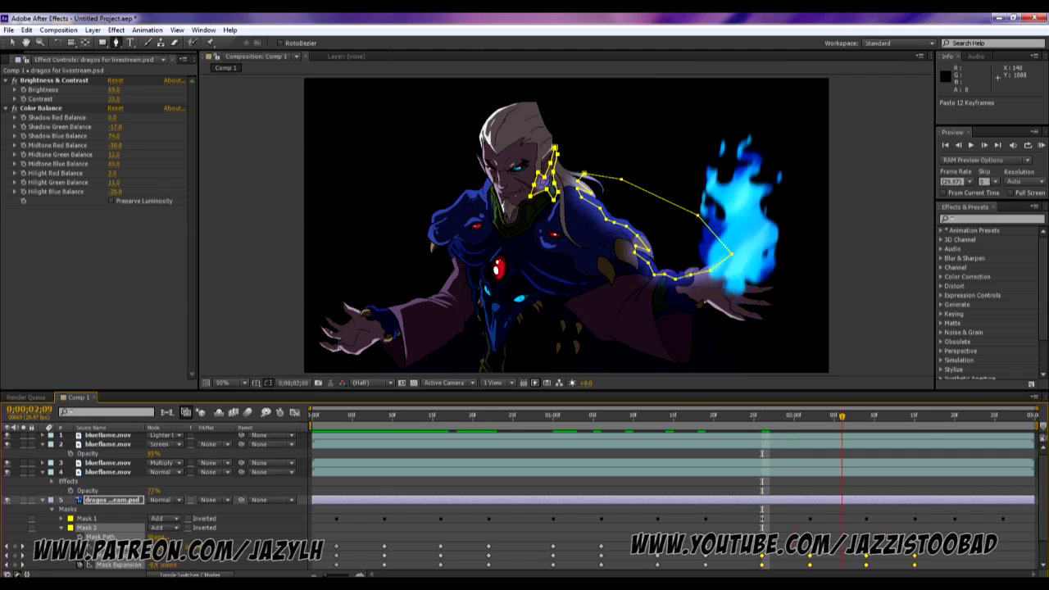
{"action": "key", "text": "ctrl+v"}
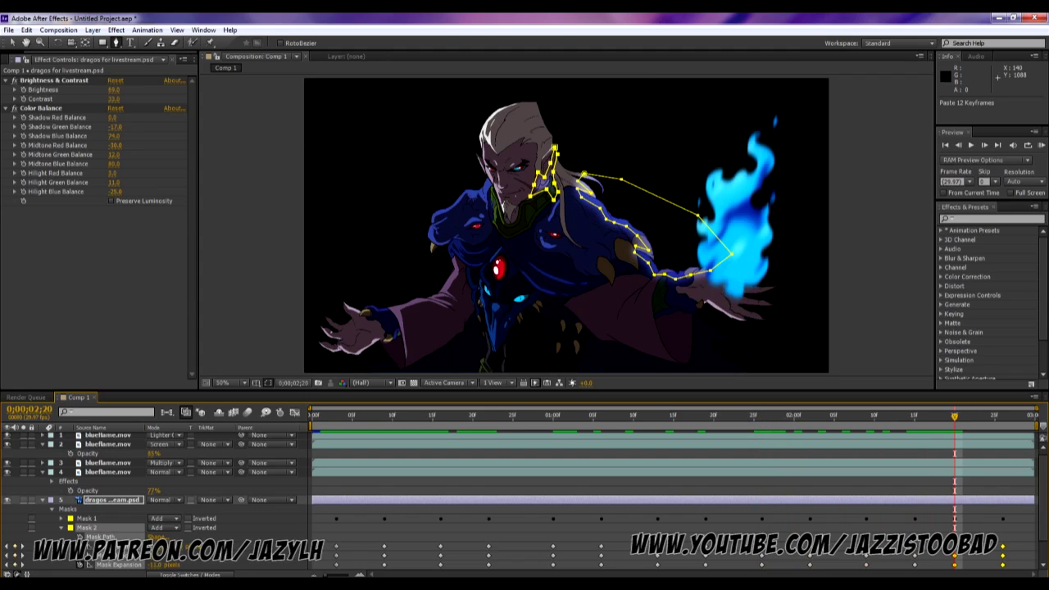
Step: Return to the start of the composition, deselect the layer and its masks, and preview the flickering face light
{"action": "key", "text": "space"}
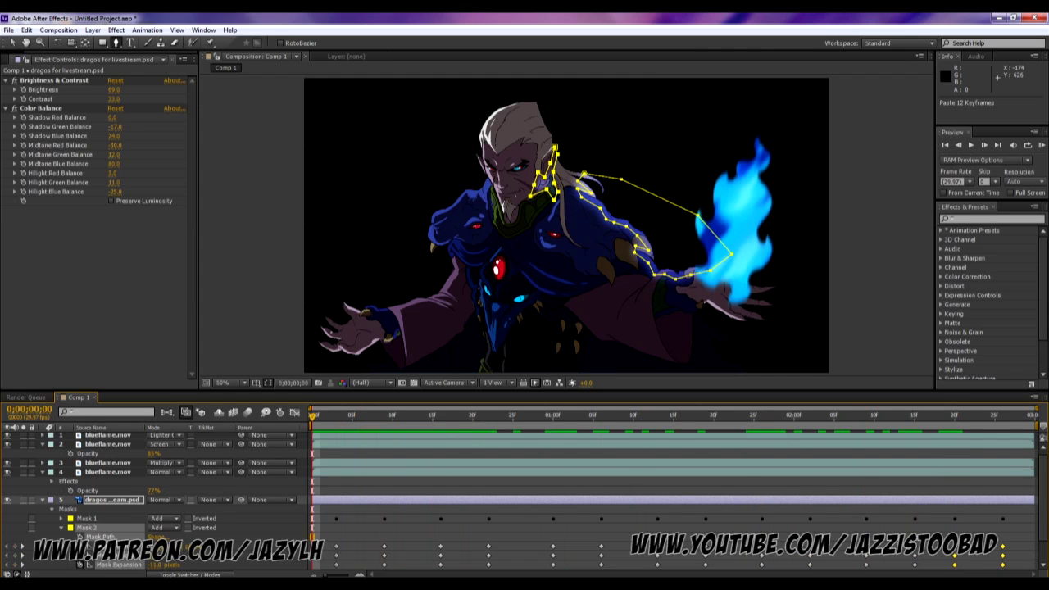
{"action": "left_click", "coordinate": [257, 231]}
{"action": "key", "text": "ctrl+z"}
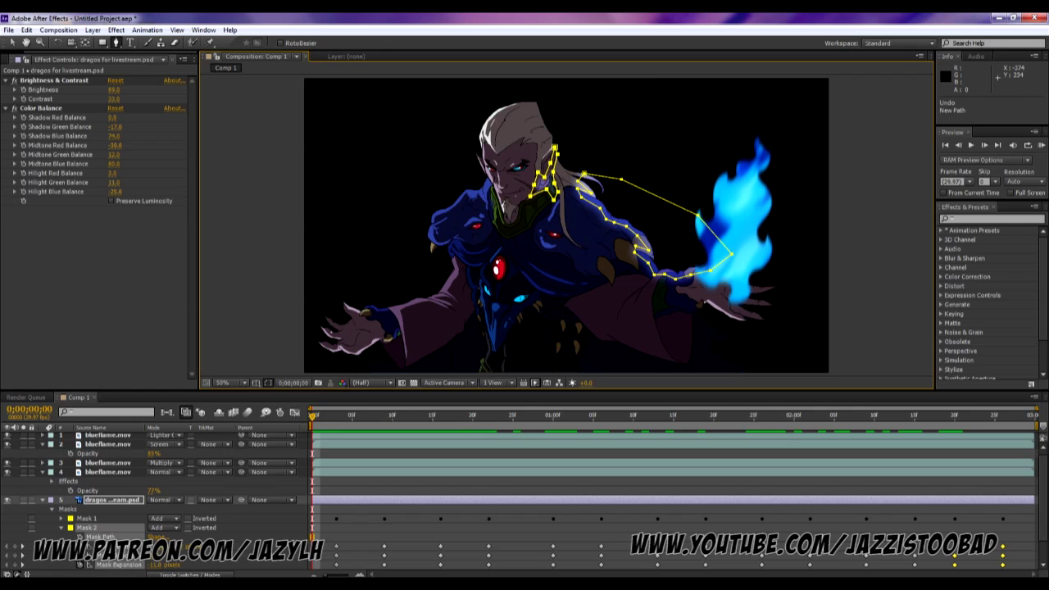
{"action": "key", "text": "v"}
{"action": "left_click", "coordinate": [565, 224]}
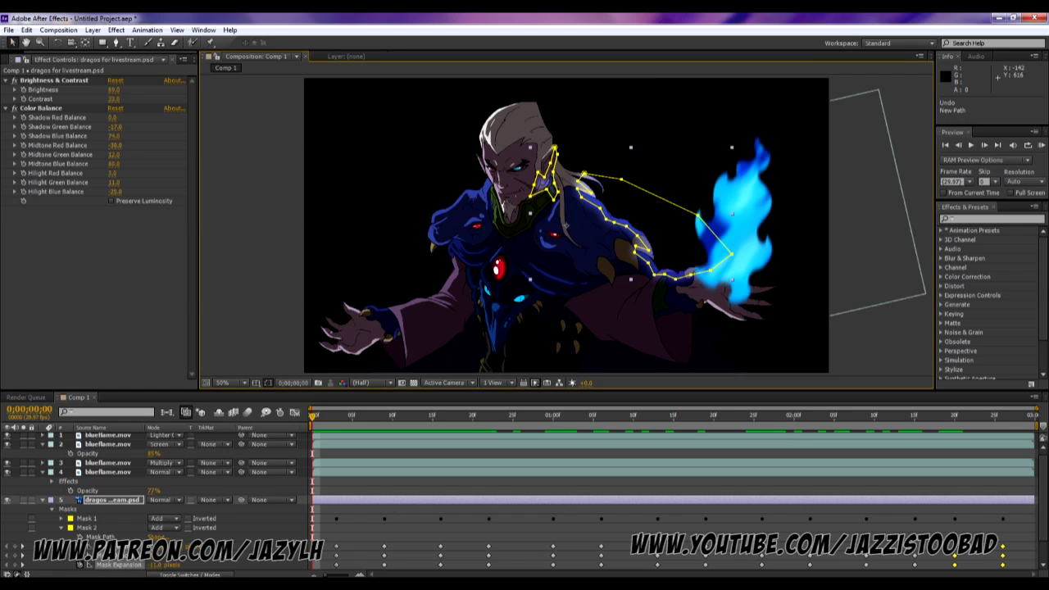
{"action": "left_click", "coordinate": [218, 224]}
{"action": "key", "text": "KP_0"}
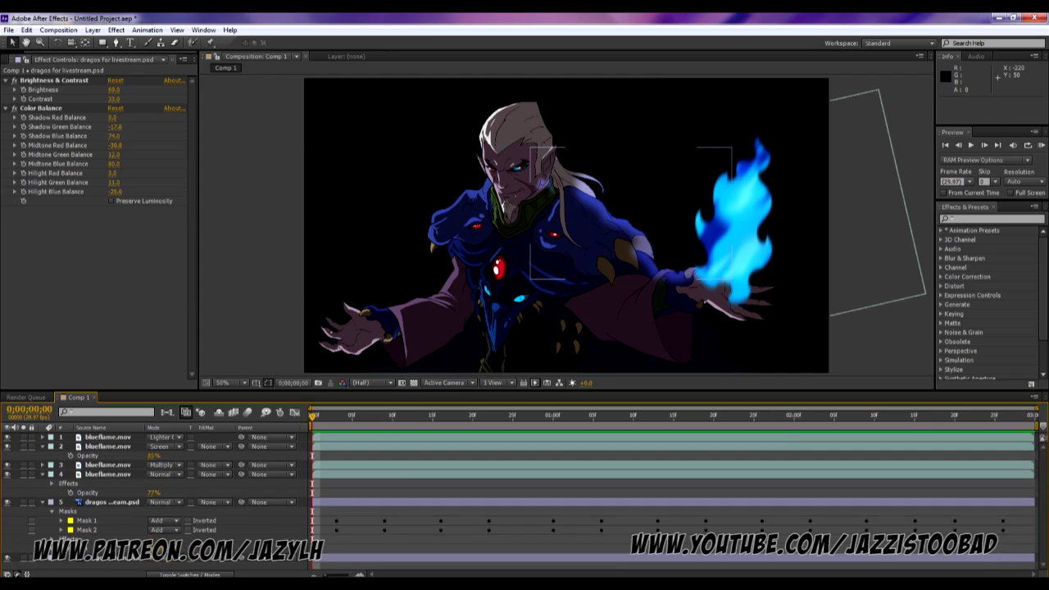
{"action": "key", "text": "g"}
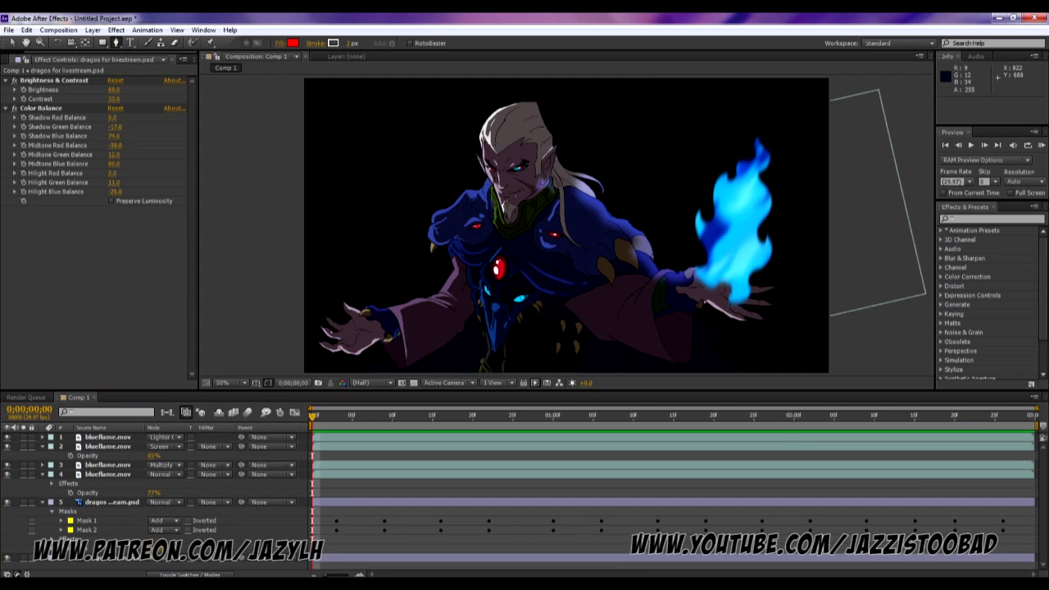
{"action": "left_click_drag", "start_coordinate": [533, 264], "coordinate": [575, 281]}
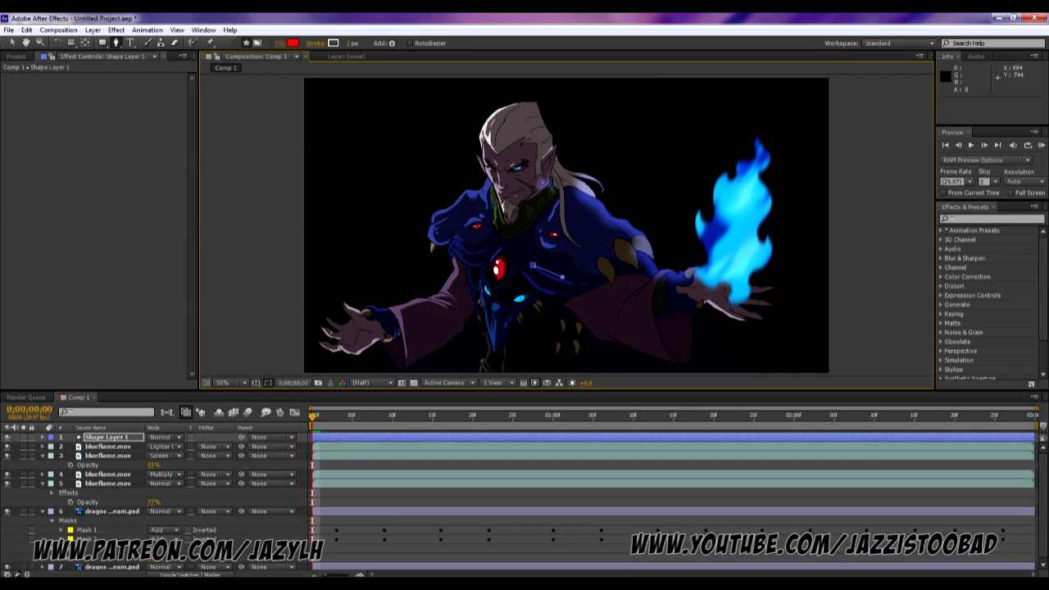
{"action": "key", "text": "ctrl+z"}
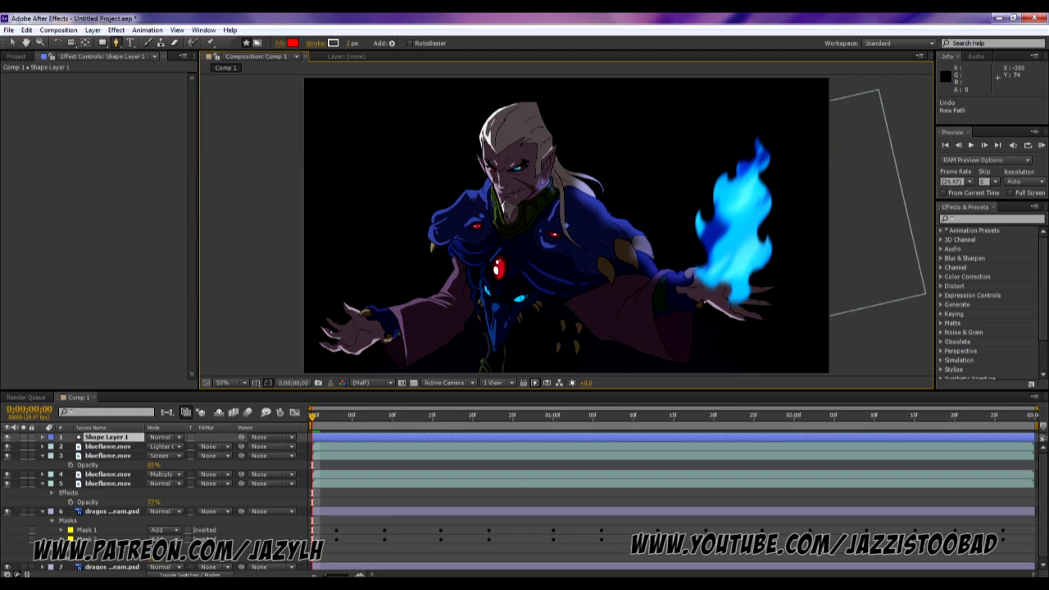
{"action": "left_click", "coordinate": [115, 42]}
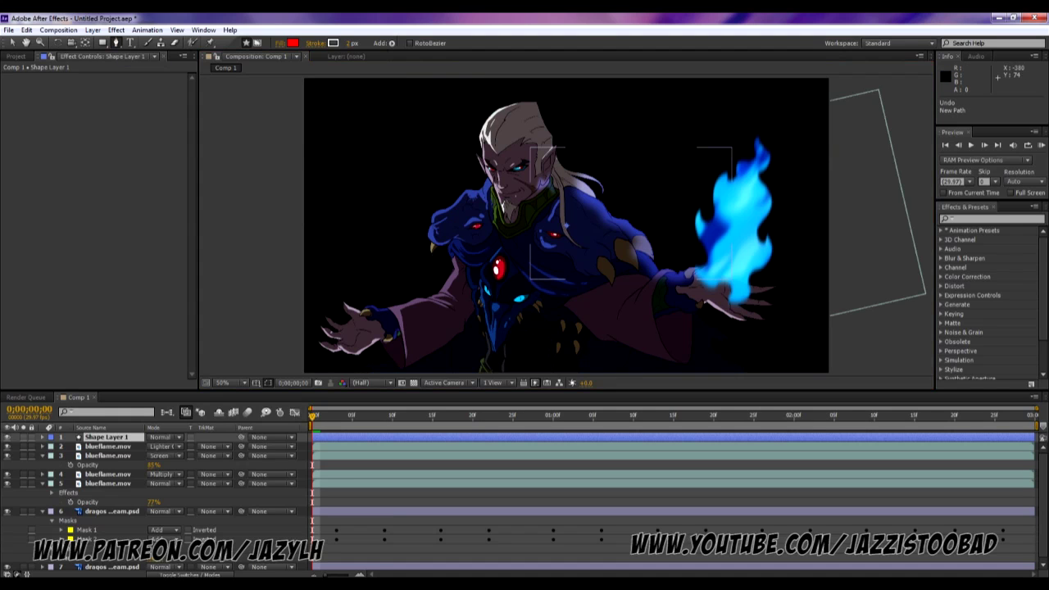
{"action": "key", "text": "ctrl+z"}
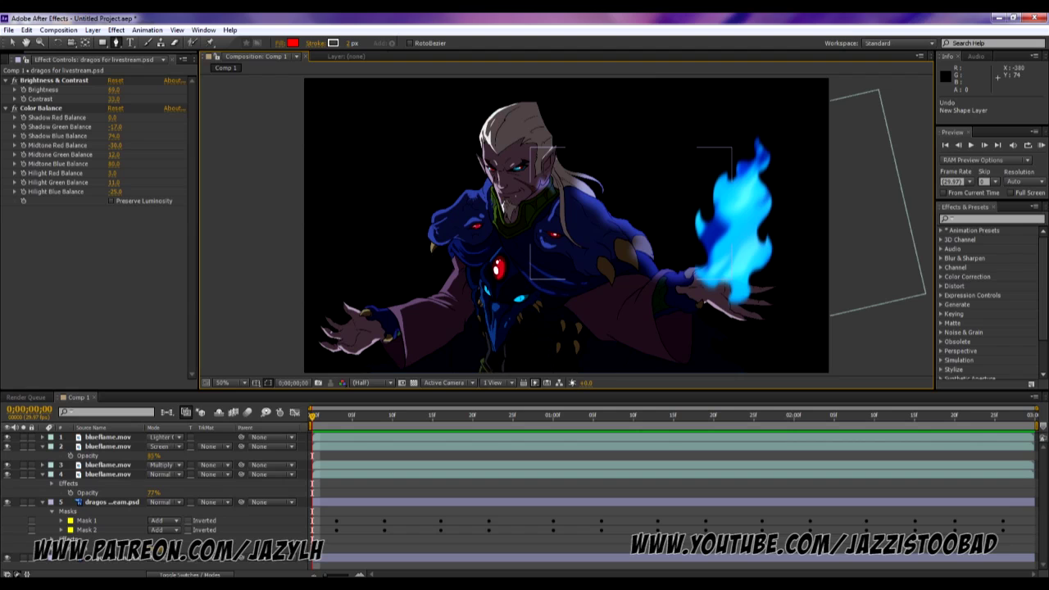
Step: Draw a closed five-point mask on the lit dragos layer along the chest fold beside the red gem, then deselect it
{"action": "left_click", "coordinate": [565, 223]}
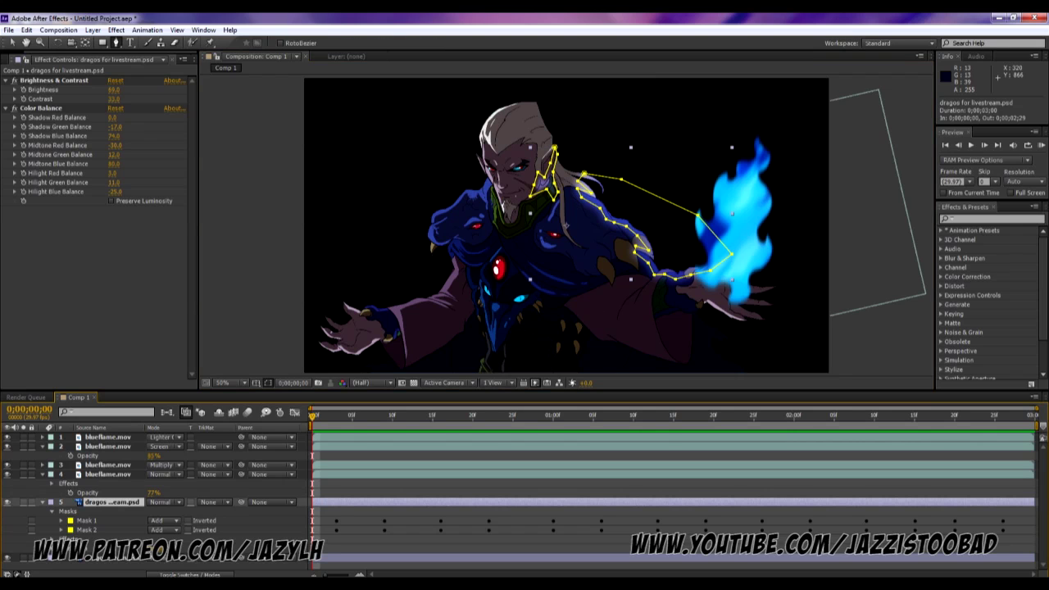
{"action": "left_click", "coordinate": [534, 263]}
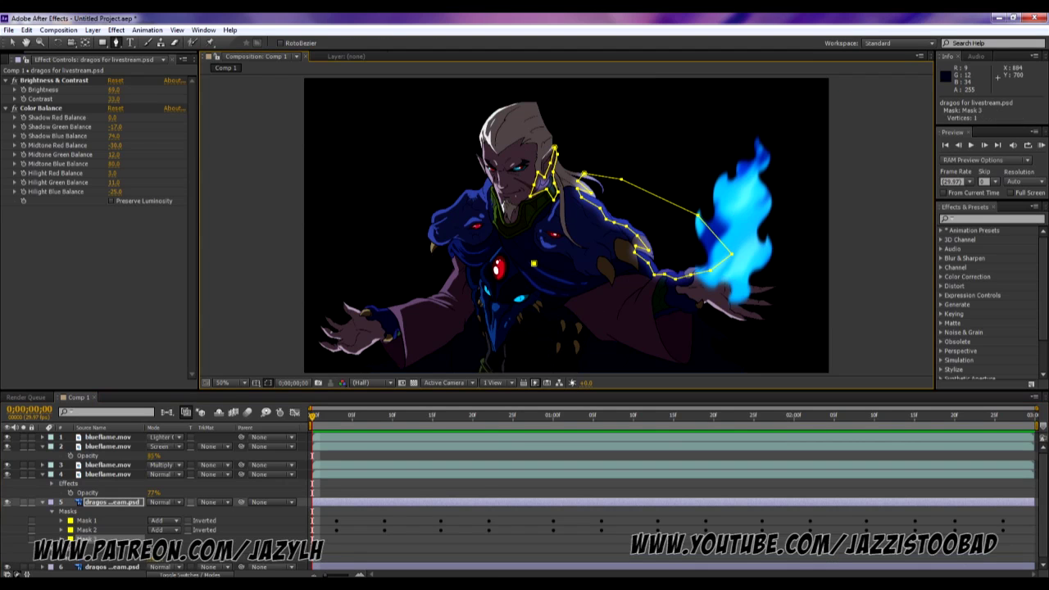
{"action": "left_click", "coordinate": [556, 274]}
{"action": "left_click", "coordinate": [577, 281]}
{"action": "left_click", "coordinate": [567, 285]}
{"action": "left_click", "coordinate": [543, 279]}
{"action": "left_click", "coordinate": [533, 263]}
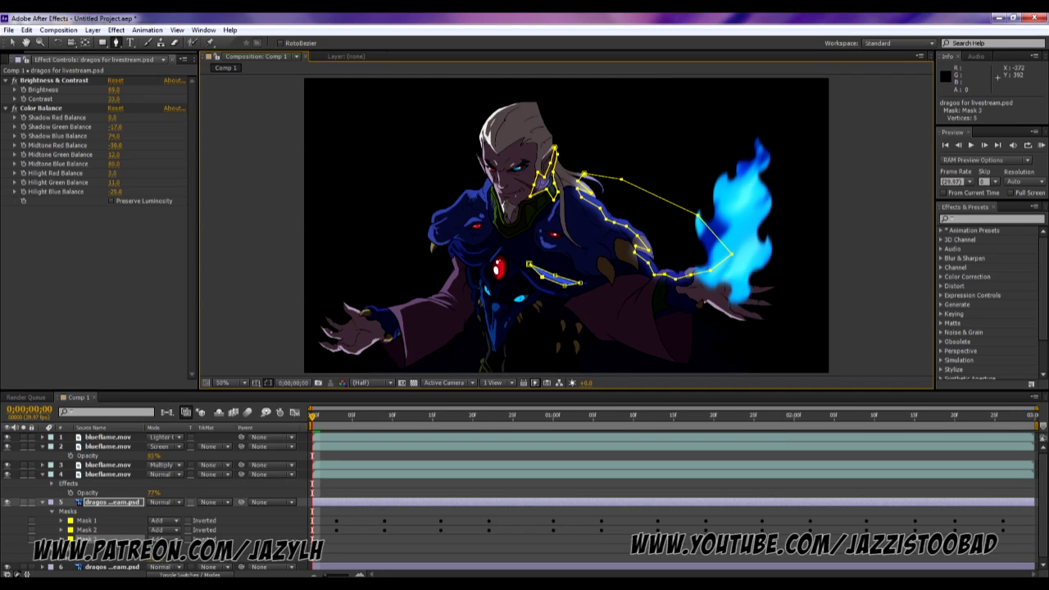
{"action": "left_click", "coordinate": [12, 42]}
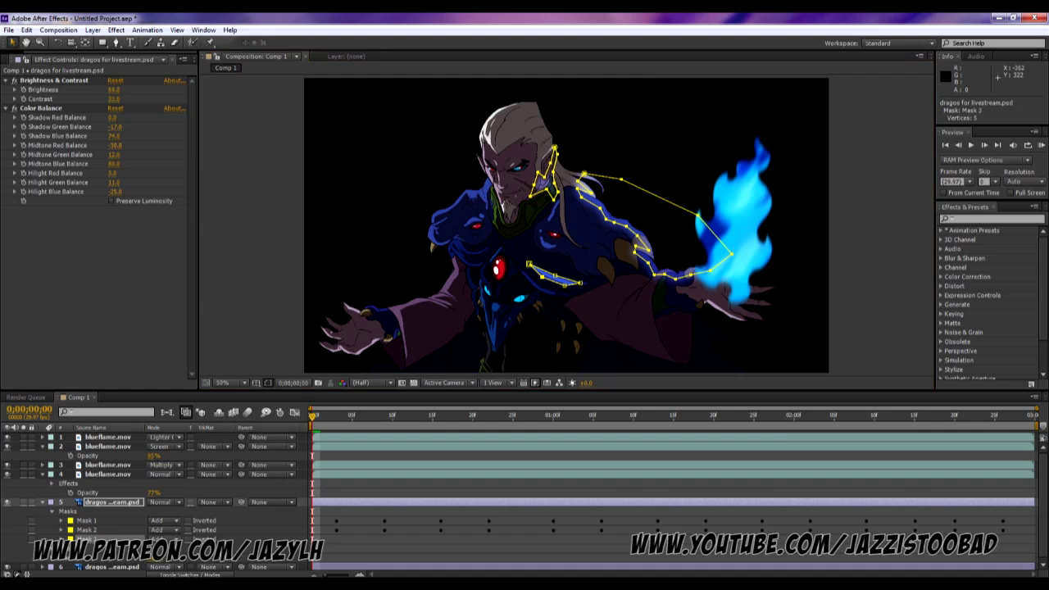
{"action": "left_click", "coordinate": [246, 217]}
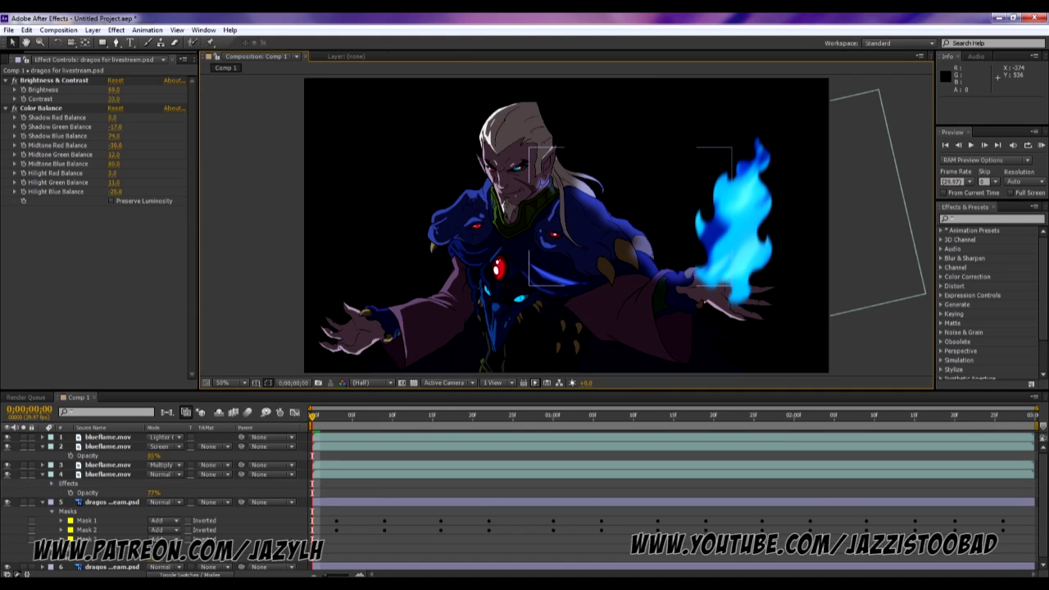
Step: Open Mask 3's properties and set its feather to 39 pixels and its expansion to 2 pixels
{"action": "left_click", "coordinate": [61, 539]}
{"action": "left_click_drag", "start_coordinate": [156, 547], "coordinate": [173, 546]}
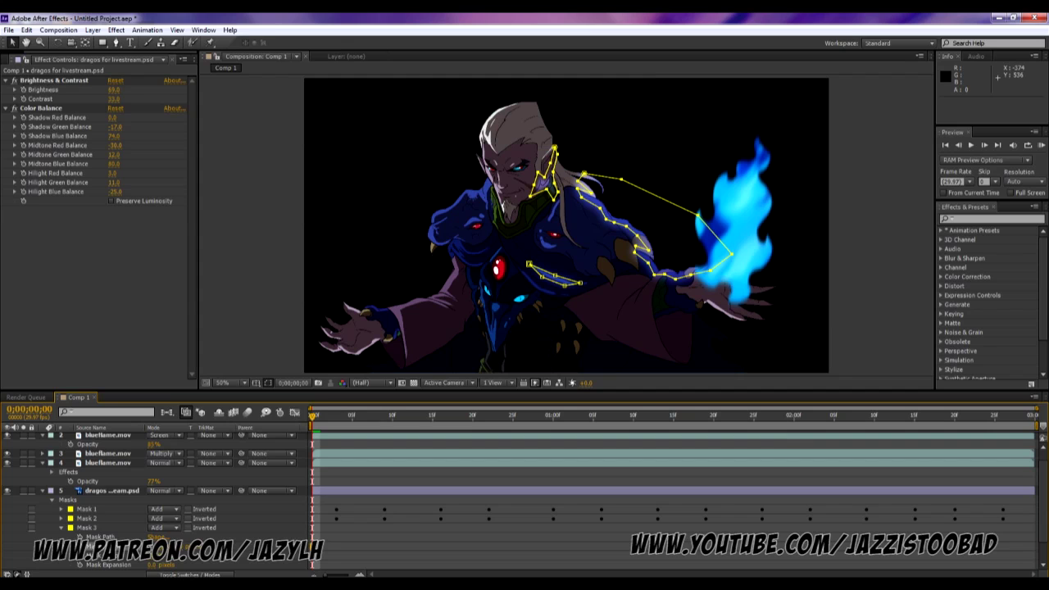
{"action": "left_click", "coordinate": [112, 490]}
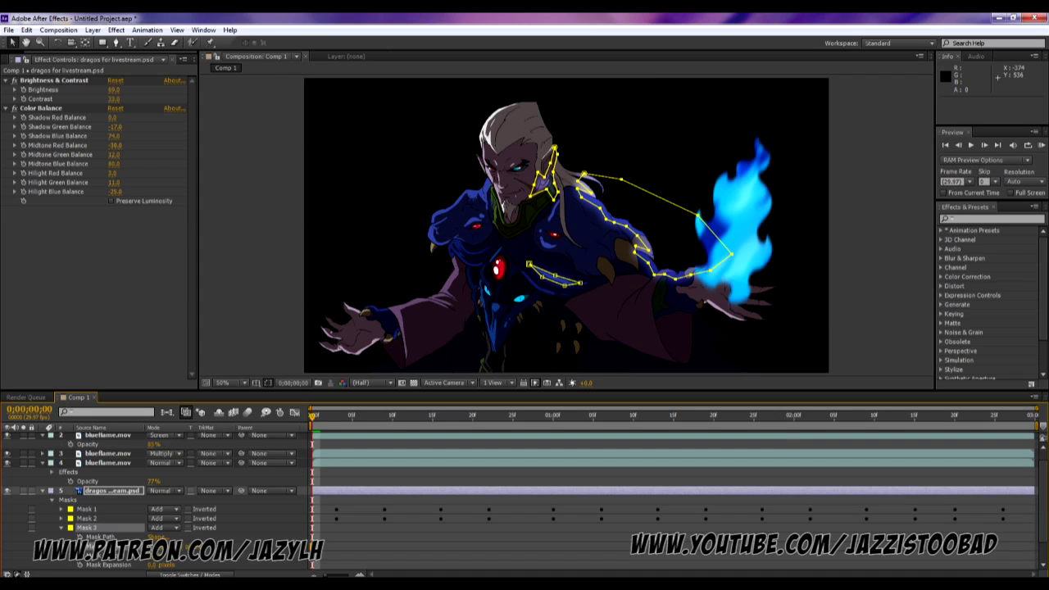
{"action": "left_click_drag", "start_coordinate": [152, 565], "coordinate": [152, 565]}
Step: Add starting feather, opacity and expansion keyframes for Mask 3 at 0;00;00;03, and keyframe its expansion at 10 pixels at 0;00;00;09
{"action": "key", "text": "space"}
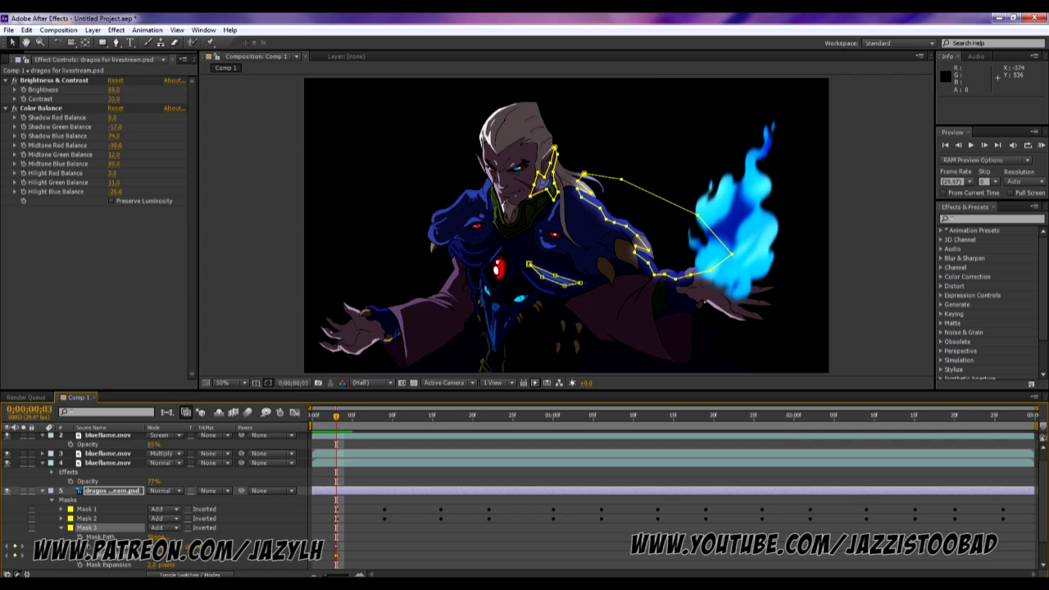
{"action": "left_click", "coordinate": [80, 564]}
{"action": "key", "text": "k"}
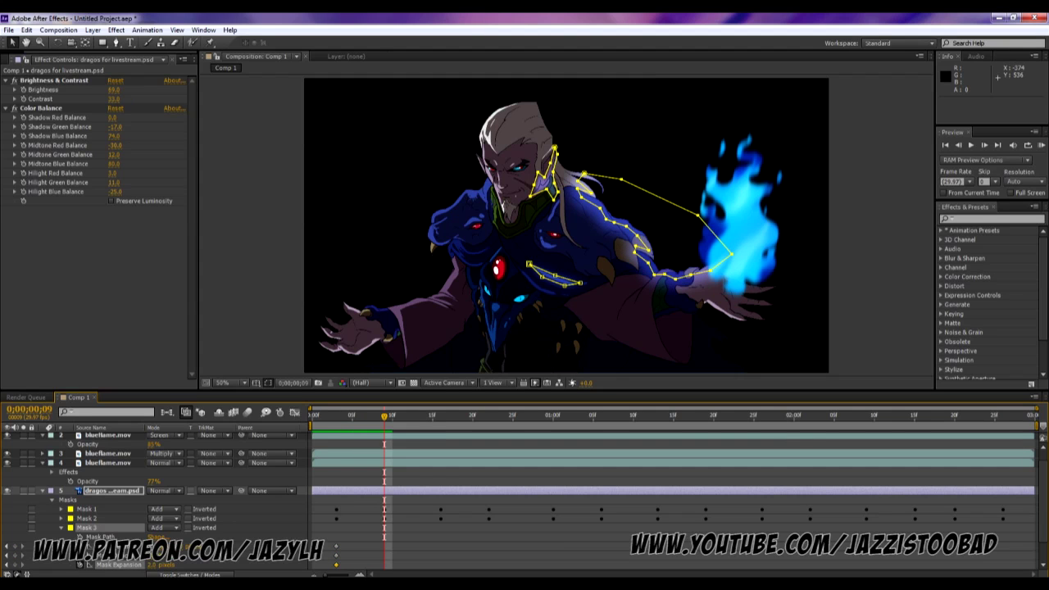
{"action": "left_click_drag", "start_coordinate": [152, 564], "coordinate": [162, 564]}
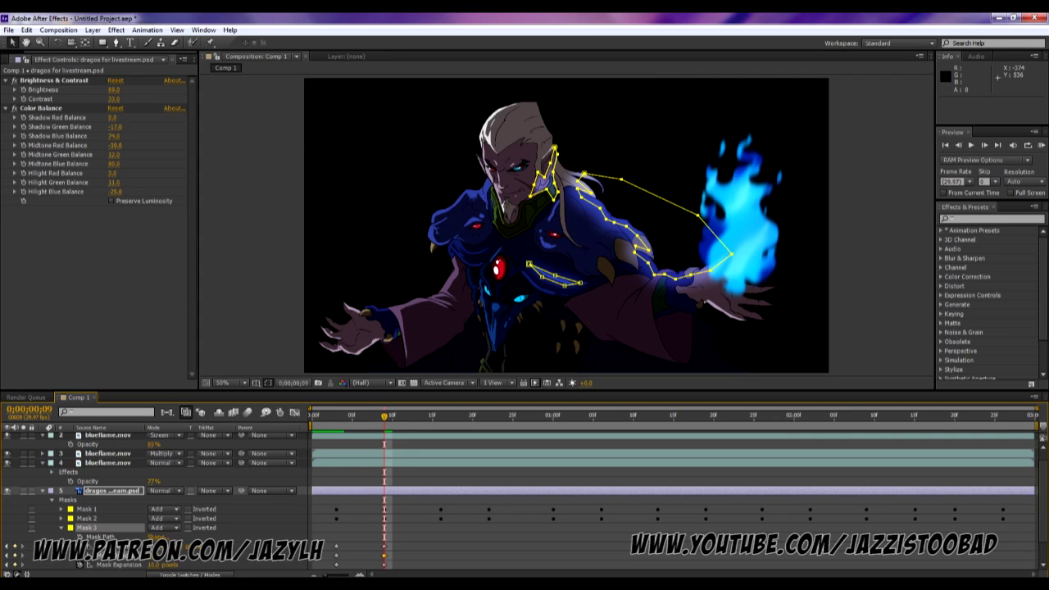
Step: Keyframe Mask 3's expansion at -3 pixels at 0;00;00;16 and at 12 pixels at 0;00;00;22
{"action": "left_click_drag", "start_coordinate": [384, 417], "coordinate": [440, 417]}
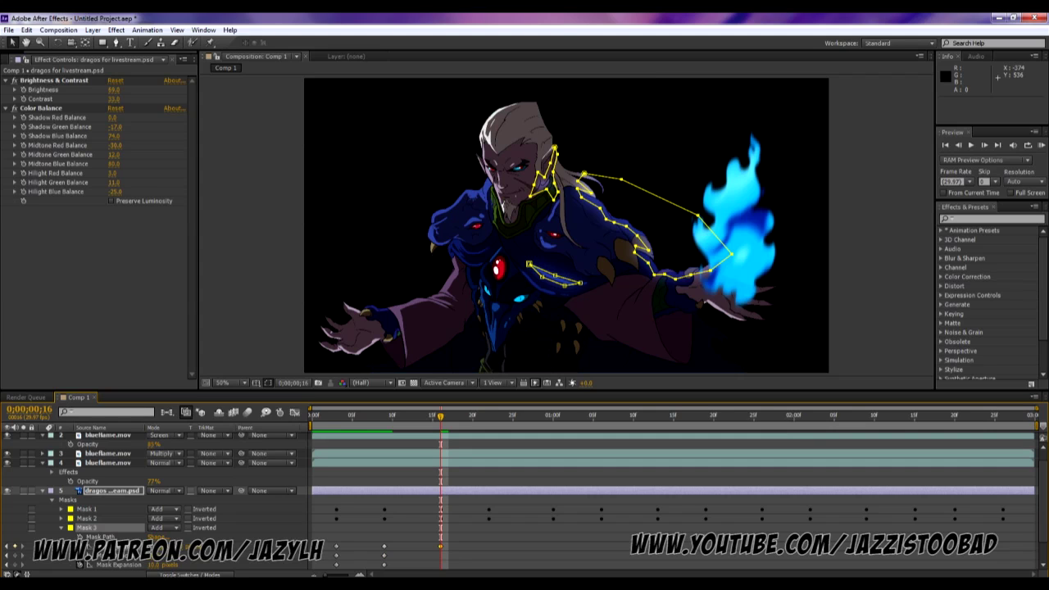
{"action": "left_click_drag", "start_coordinate": [153, 564], "coordinate": [143, 564]}
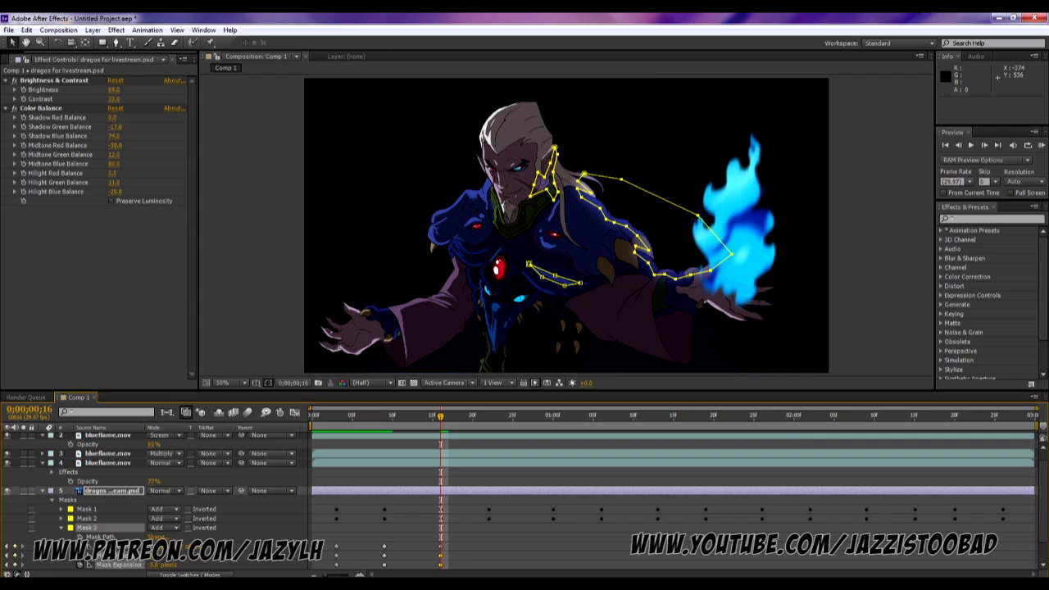
{"action": "left_click_drag", "start_coordinate": [440, 416], "coordinate": [488, 416]}
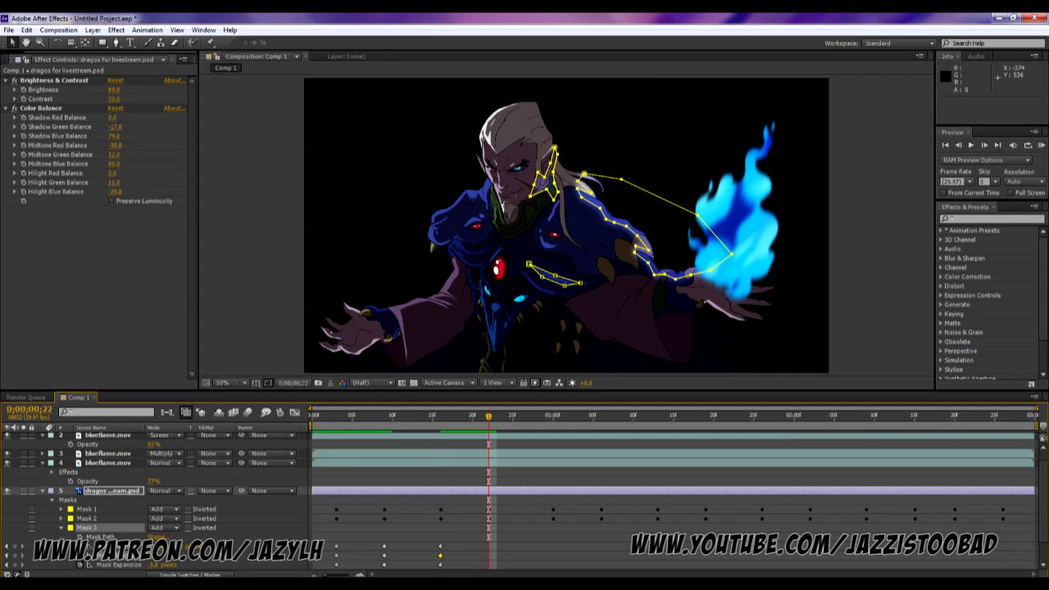
{"action": "mouse_move", "coordinate": [159, 565]}
{"action": "left_mouse_down"}
{"action": "mouse_move", "coordinate": [189, 564]}
{"action": "mouse_move", "coordinate": [168, 564]}
{"action": "left_mouse_up"}
Step: Copy all of Mask 3's feather, opacity and expansion keyframes and paste them at 0;00;01;00
{"action": "left_click_drag", "start_coordinate": [501, 542], "coordinate": [332, 515]}
{"action": "key", "text": "ctrl+c"}
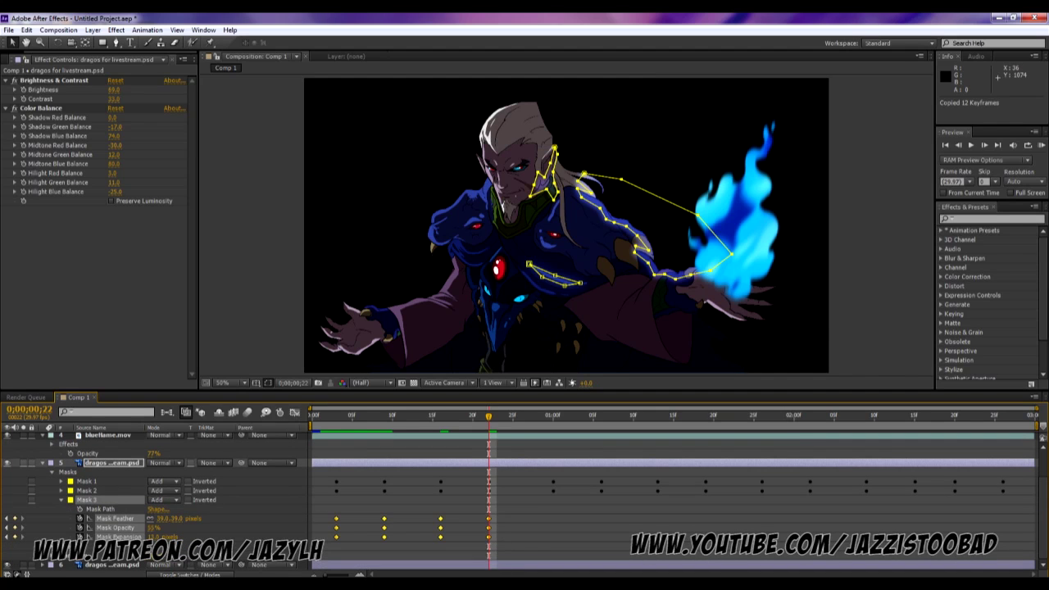
{"action": "left_click", "coordinate": [553, 415]}
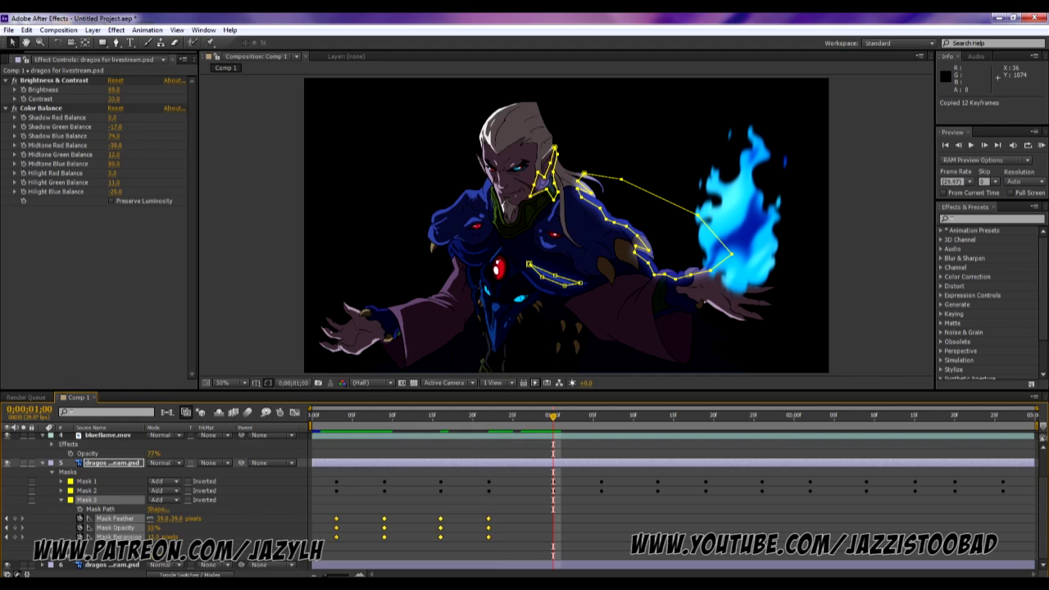
{"action": "key", "text": "ctrl+v"}
{"action": "key", "text": "space"}
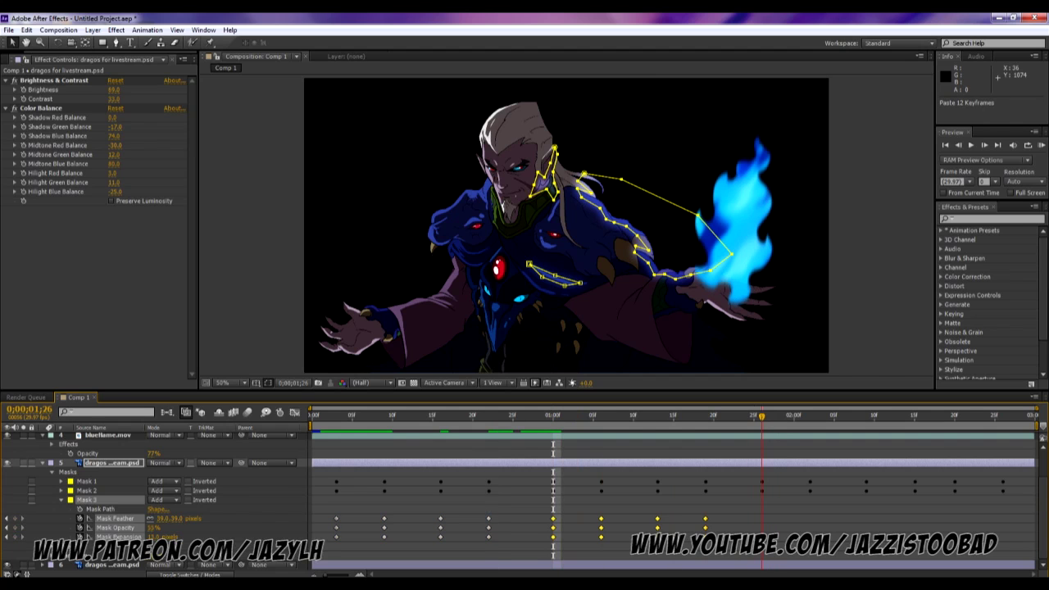
Step: Paste Mask 3's copied feather, opacity and expansion keyframes at 0;00;01;26
{"action": "key", "text": "space"}
{"action": "key", "text": "ctrl+v"}
{"action": "left_click", "coordinate": [108, 435]}
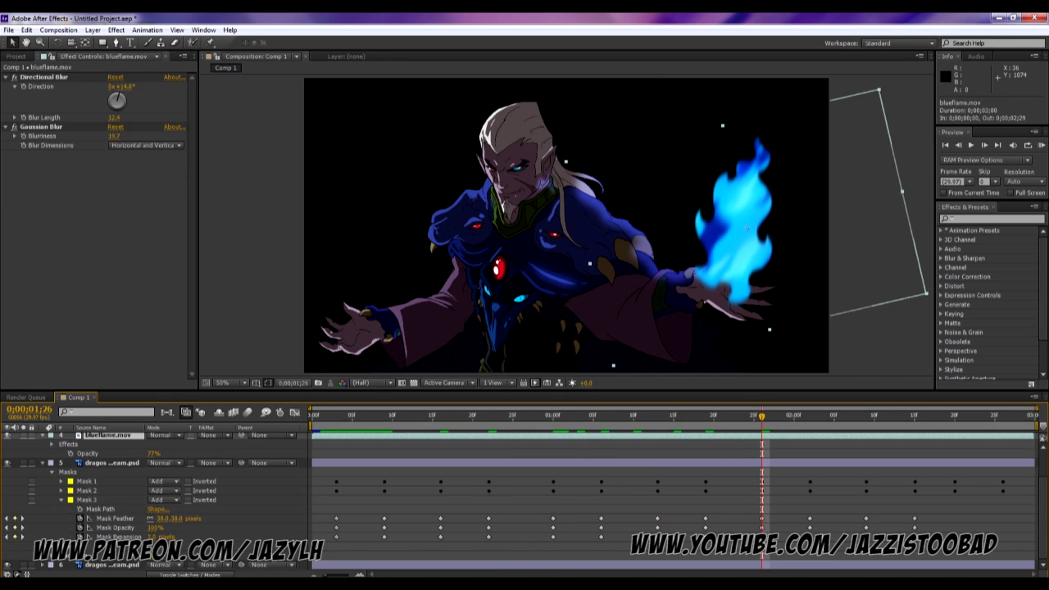
{"action": "key", "text": "space"}
{"action": "key", "text": "space"}
{"action": "key", "text": "ctrl+v"}
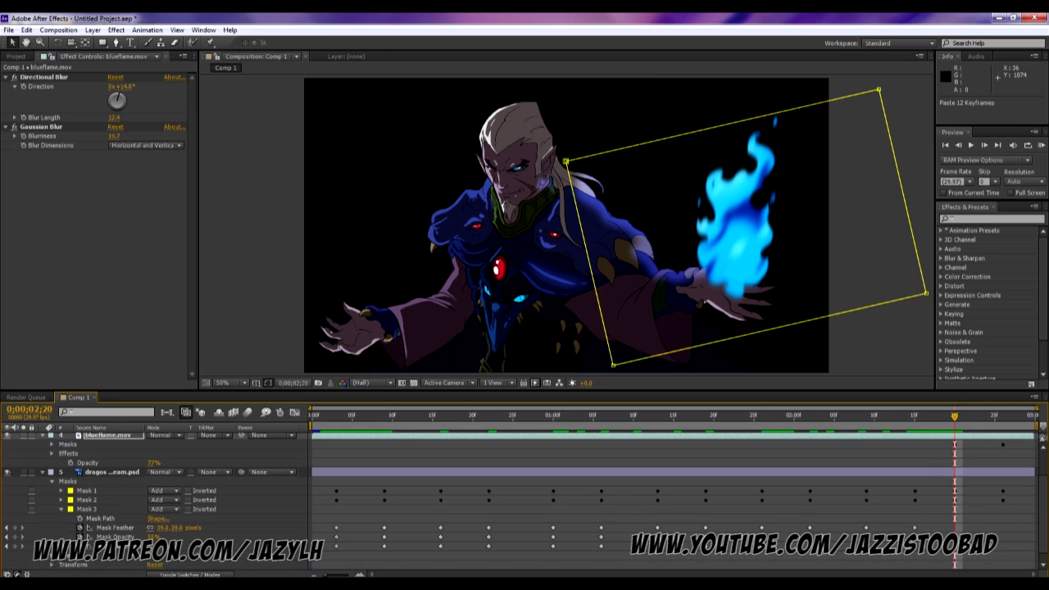
{"action": "key", "text": "ctrl+z"}
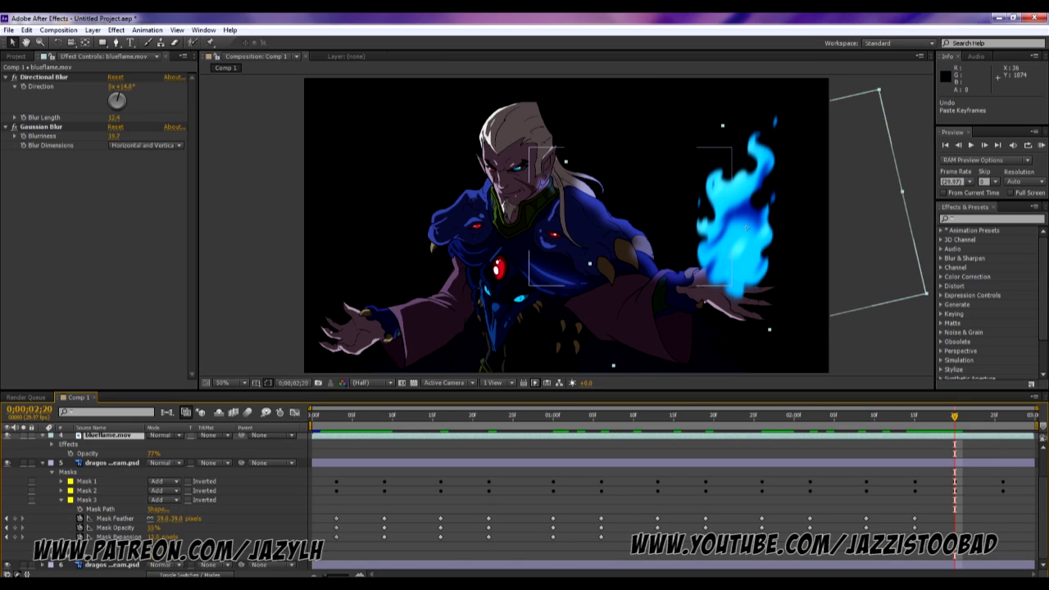
{"action": "key", "text": "ctrl+v"}
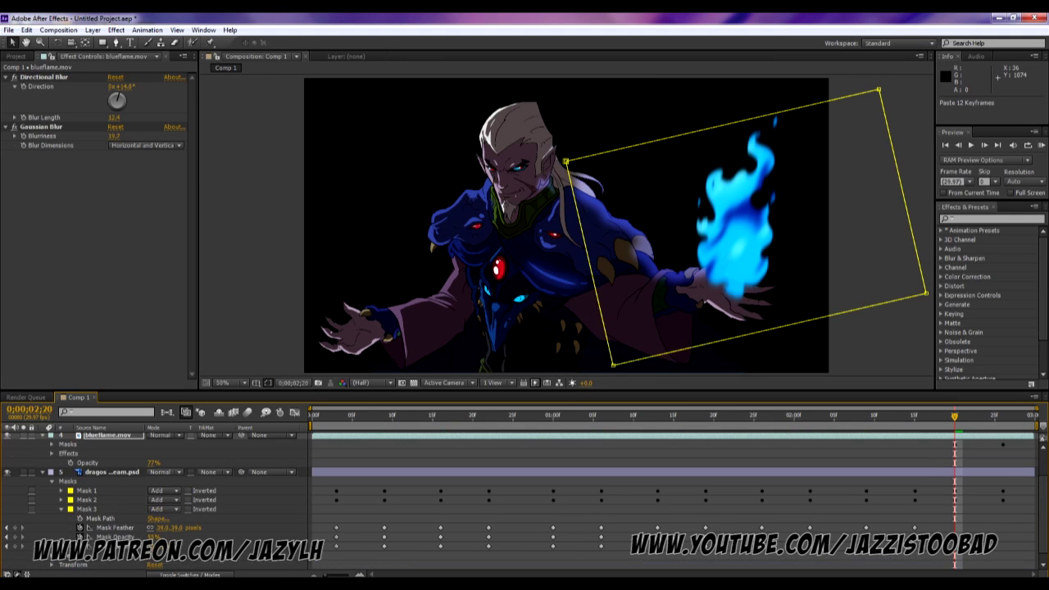
{"action": "key", "text": "ctrl+z"}
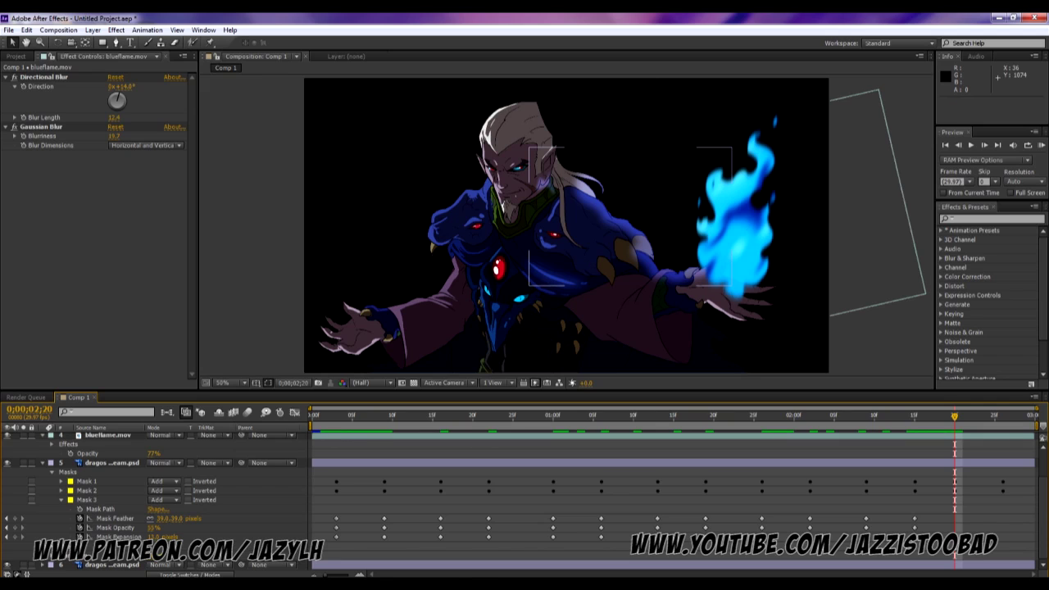
Step: Copy Mask 3's feather, opacity and expansion keyframes at its first four keyframe times and paste them at 0;00;02;20
{"action": "left_click_drag", "start_coordinate": [327, 506], "coordinate": [498, 546]}
{"action": "key", "text": "ctrl+c"}
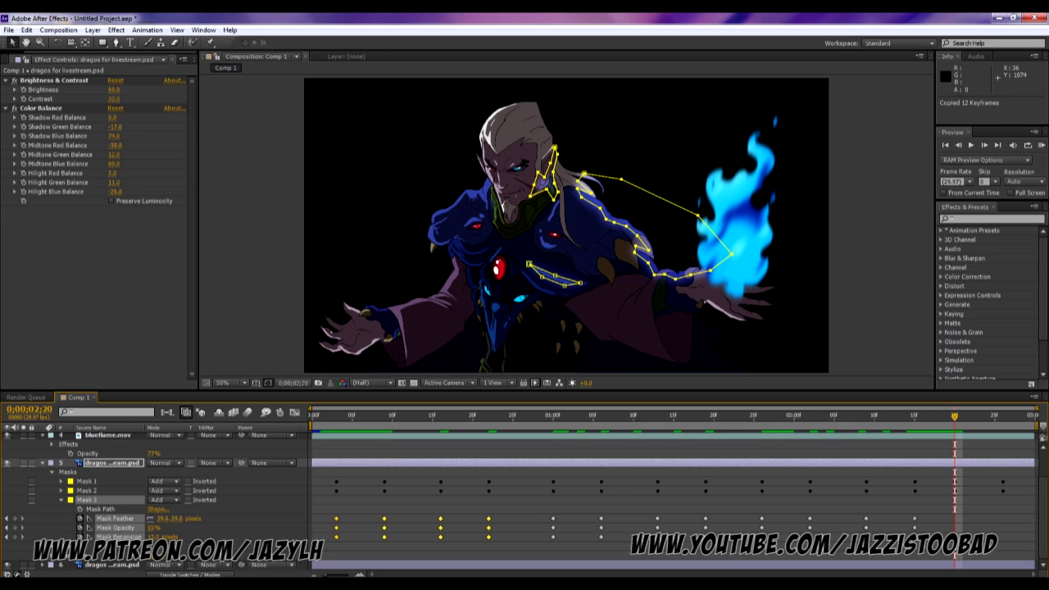
{"action": "key", "text": "ctrl+v"}
Step: Deselect the character layer and RAM-preview the composition from its first frame to check Mask 3's flicker
{"action": "left_click_drag", "start_coordinate": [954, 416], "coordinate": [313, 416]}
{"action": "left_click", "coordinate": [565, 225]}
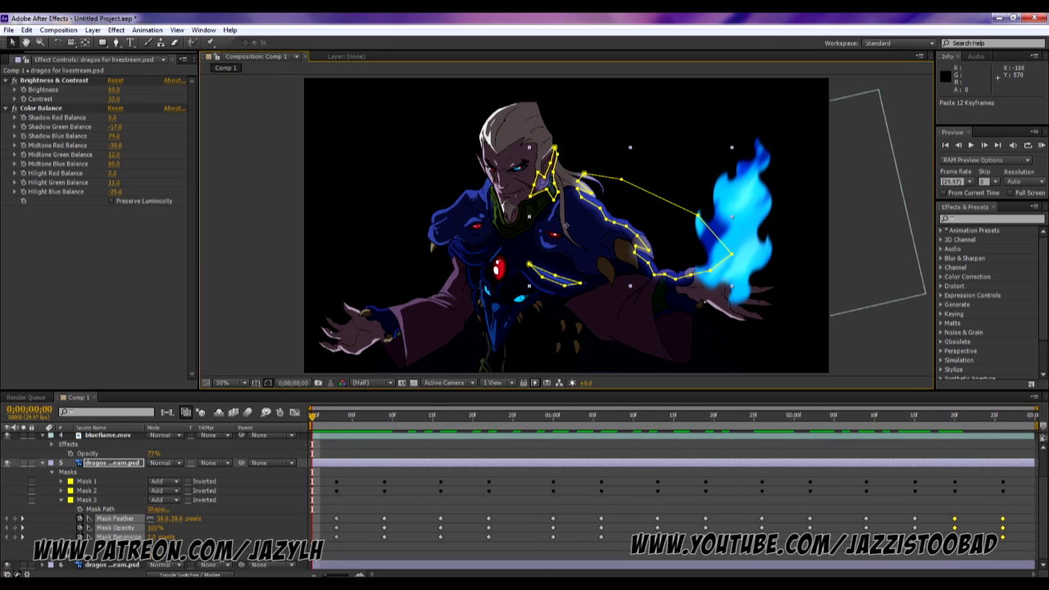
{"action": "key", "text": "F2"}
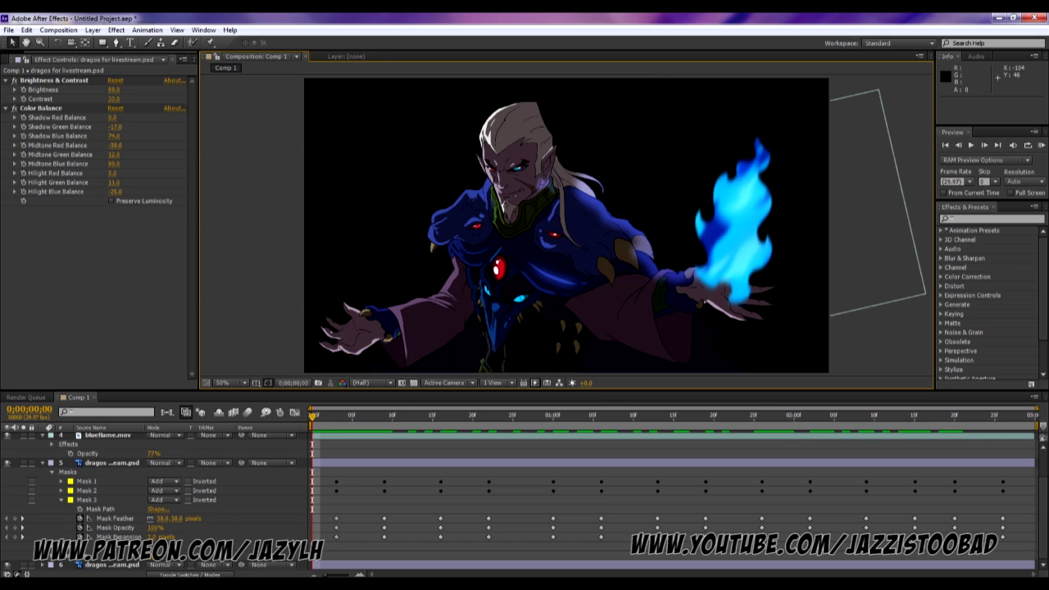
{"action": "key", "text": "KP_0"}
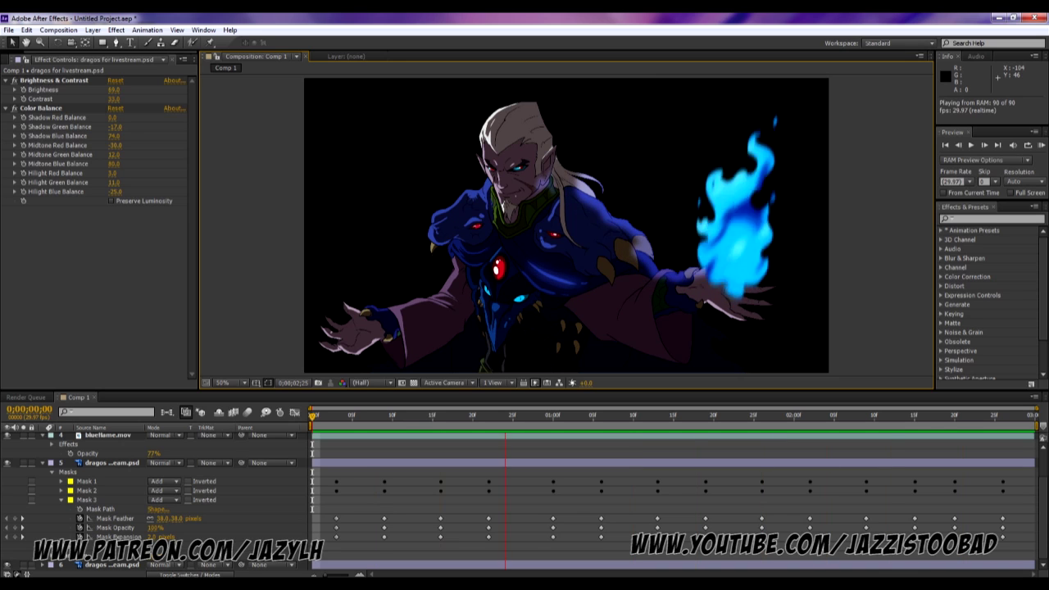
{"action": "key", "text": "space"}
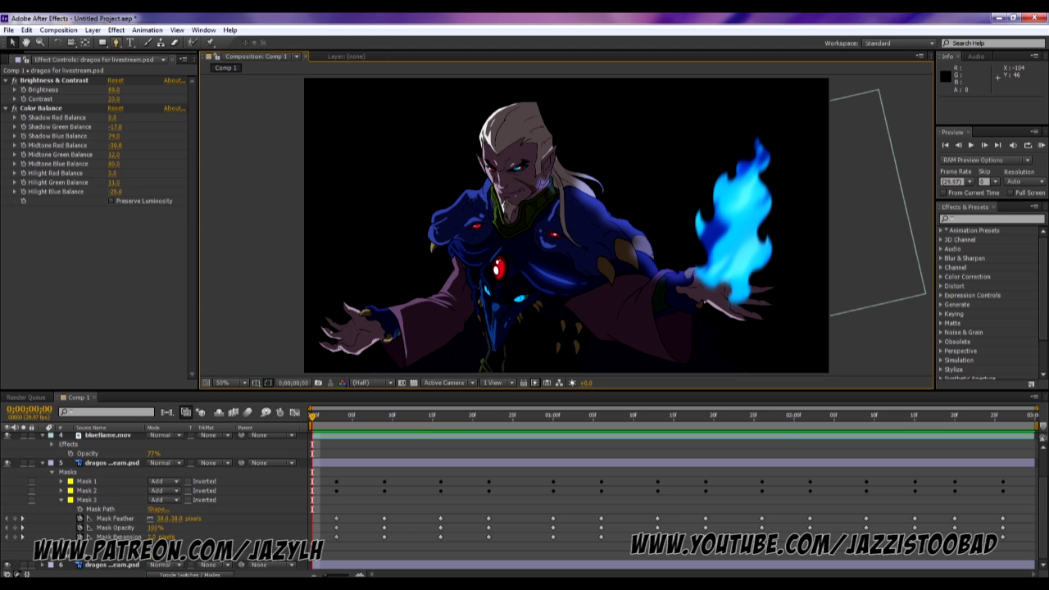
Step: Draw a thin closed Pen tool mask on the dragos layer around the chest highlight just below Mask 3
{"action": "key", "text": "g"}
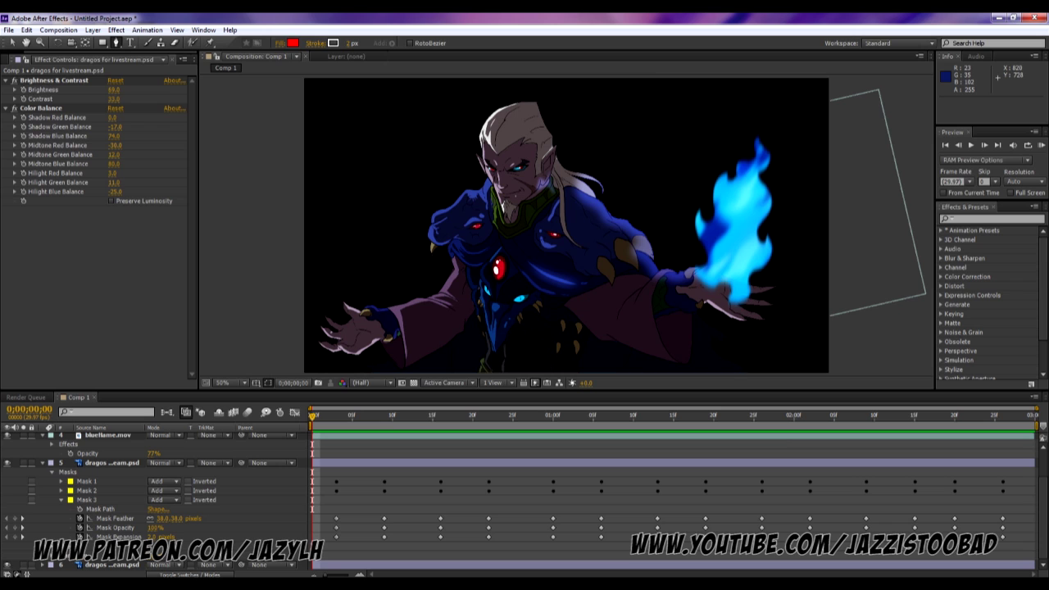
{"action": "left_click", "coordinate": [565, 225]}
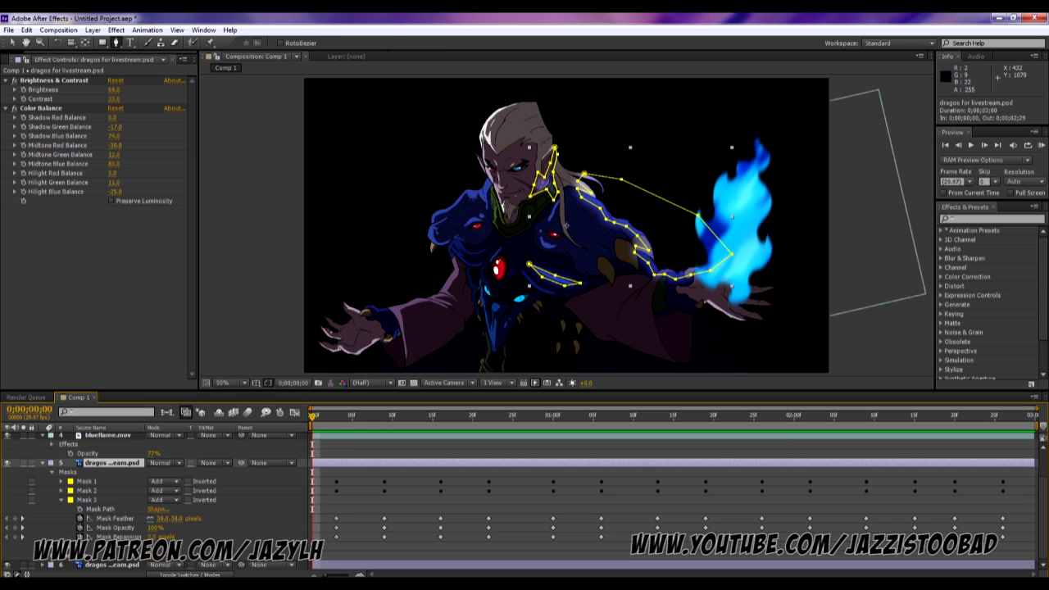
{"action": "left_click", "coordinate": [531, 277]}
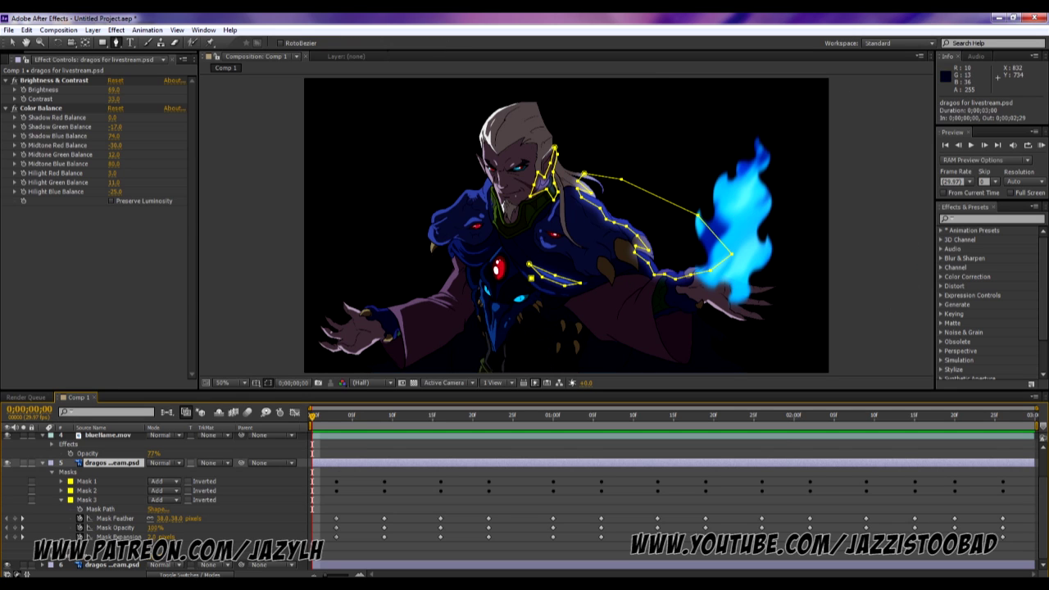
{"action": "left_click", "coordinate": [554, 292]}
{"action": "left_click", "coordinate": [575, 295]}
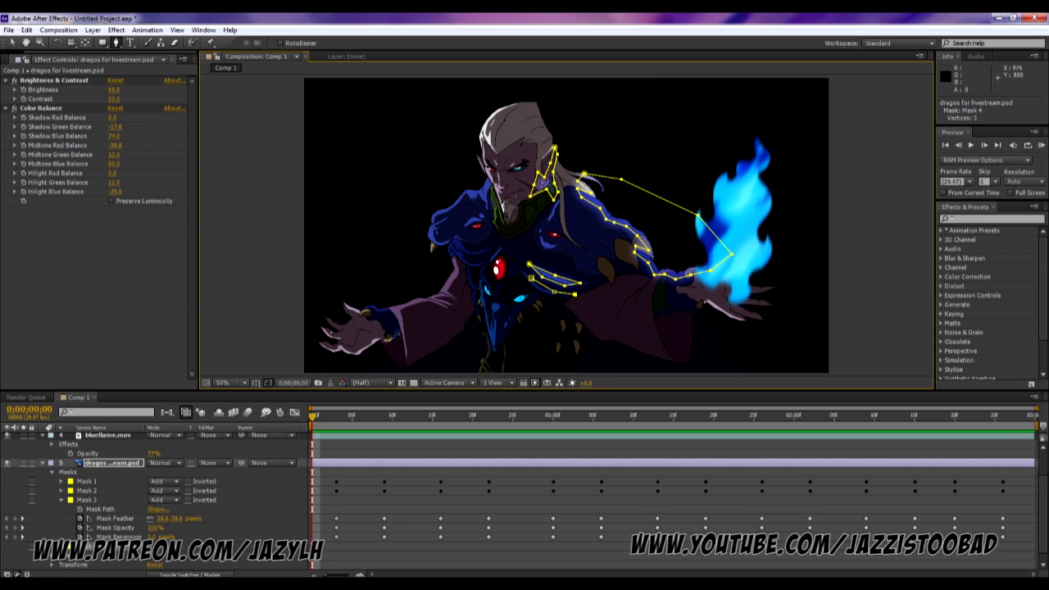
{"action": "left_click", "coordinate": [562, 294]}
{"action": "left_click", "coordinate": [532, 277]}
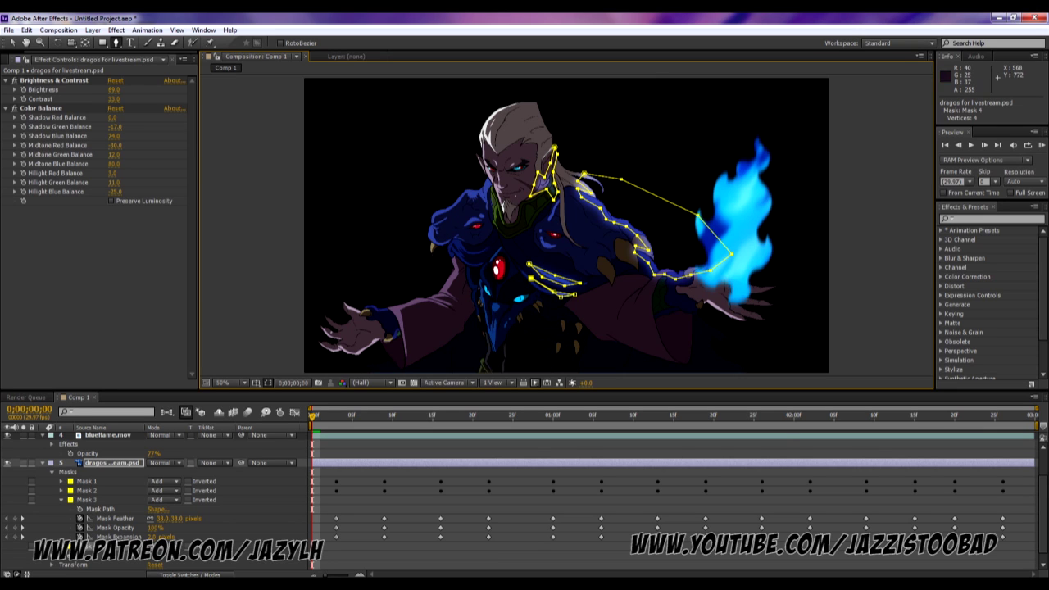
{"action": "key", "text": "ctrl+z"}
Step: Copy Mask 3's feather, opacity and expansion keyframes at its first four keyframe times and collapse its properties
{"action": "left_click_drag", "start_coordinate": [331, 511], "coordinate": [497, 546]}
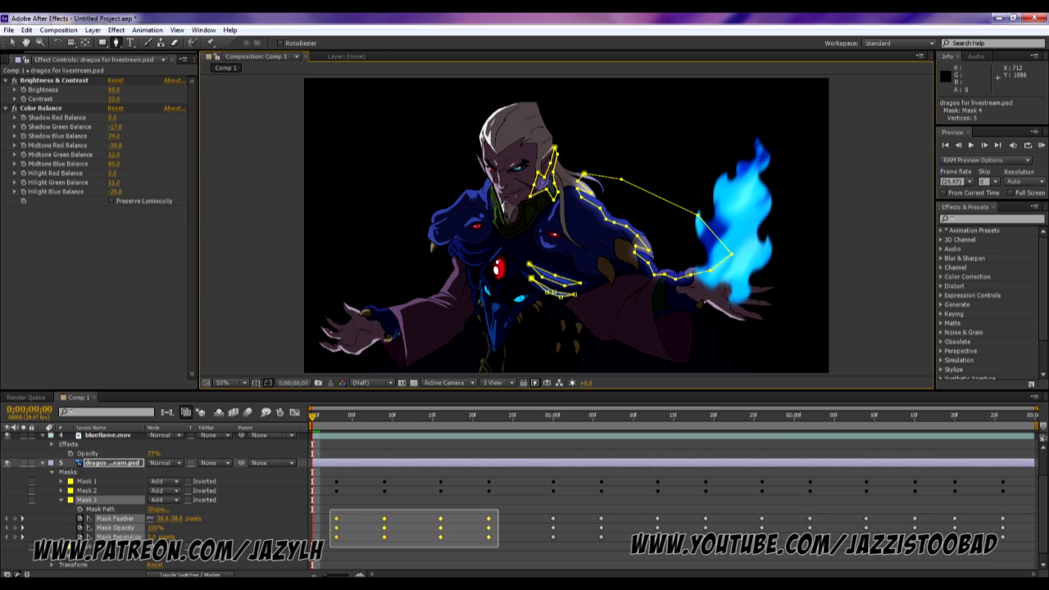
{"action": "left_click_drag", "start_coordinate": [497, 546], "coordinate": [500, 546]}
{"action": "key", "text": "ctrl+c"}
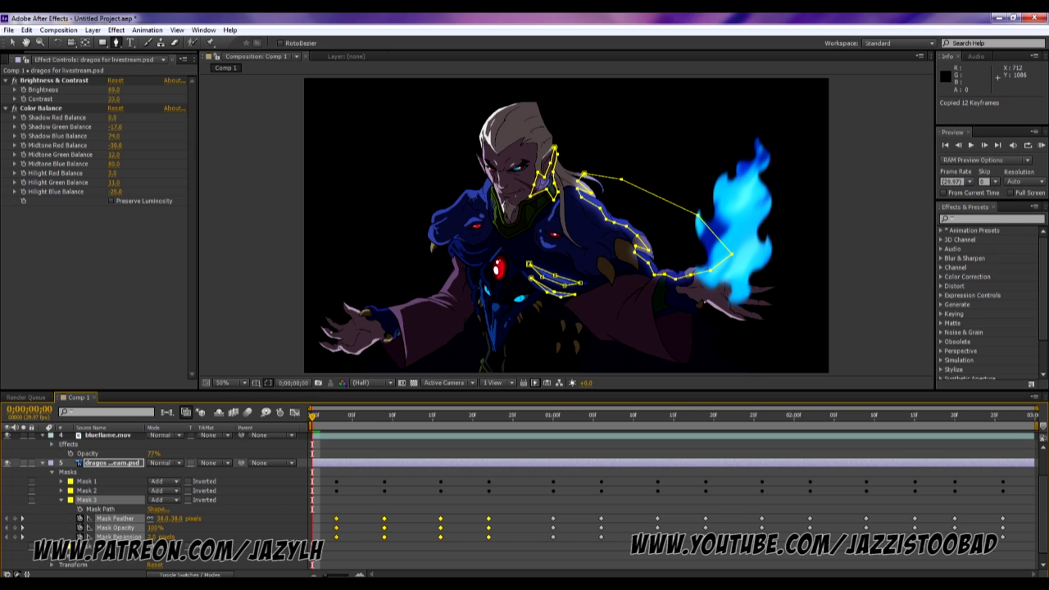
{"action": "left_click", "coordinate": [61, 500]}
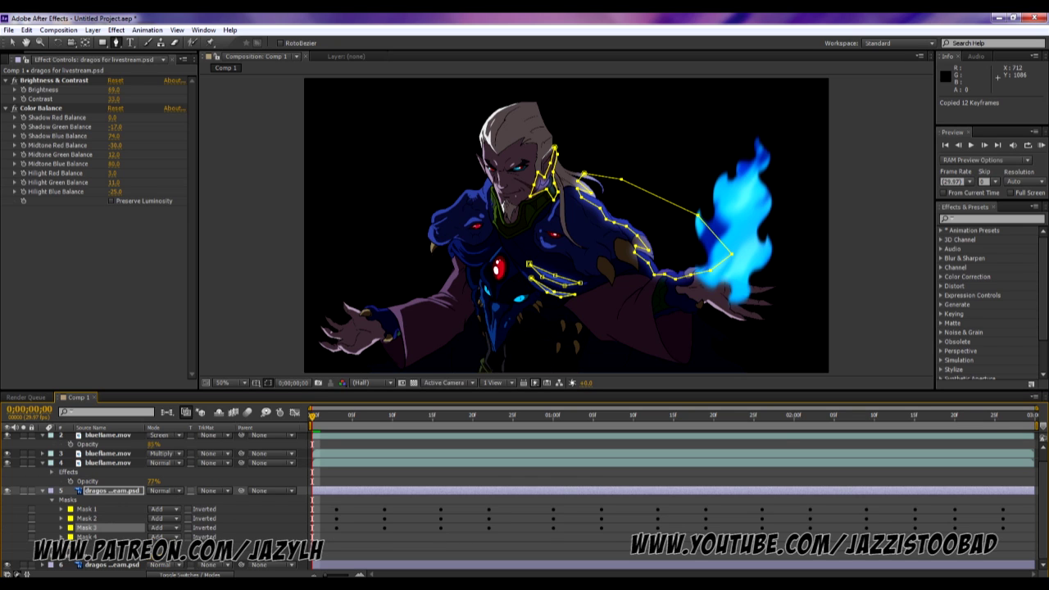
Step: Open Mask 4's properties and paste the copied keyframes onto it at 0;00;00;03
{"action": "left_click", "coordinate": [62, 537]}
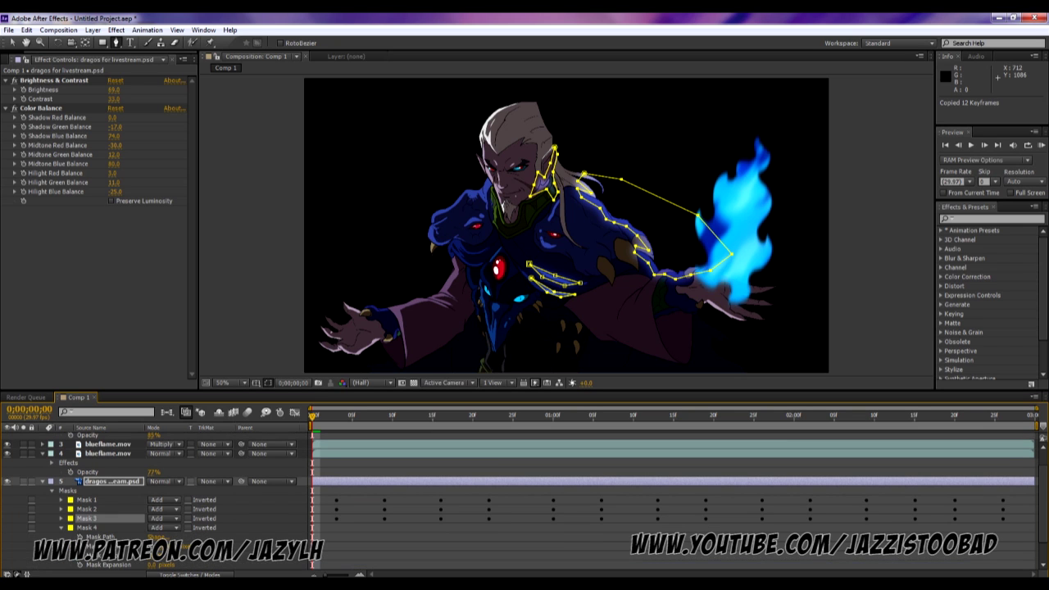
{"action": "key", "text": "Page_Down"}
{"action": "key", "text": "Page_Down"}
{"action": "key", "text": "Page_Down"}
{"action": "key", "text": "ctrl+v"}
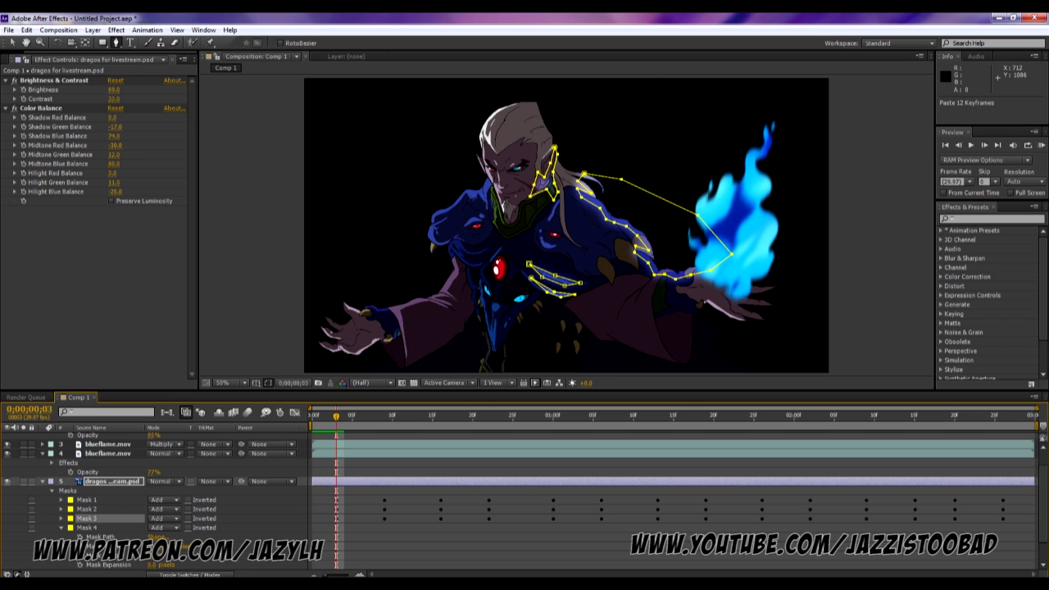
{"action": "left_click", "coordinate": [87, 527]}
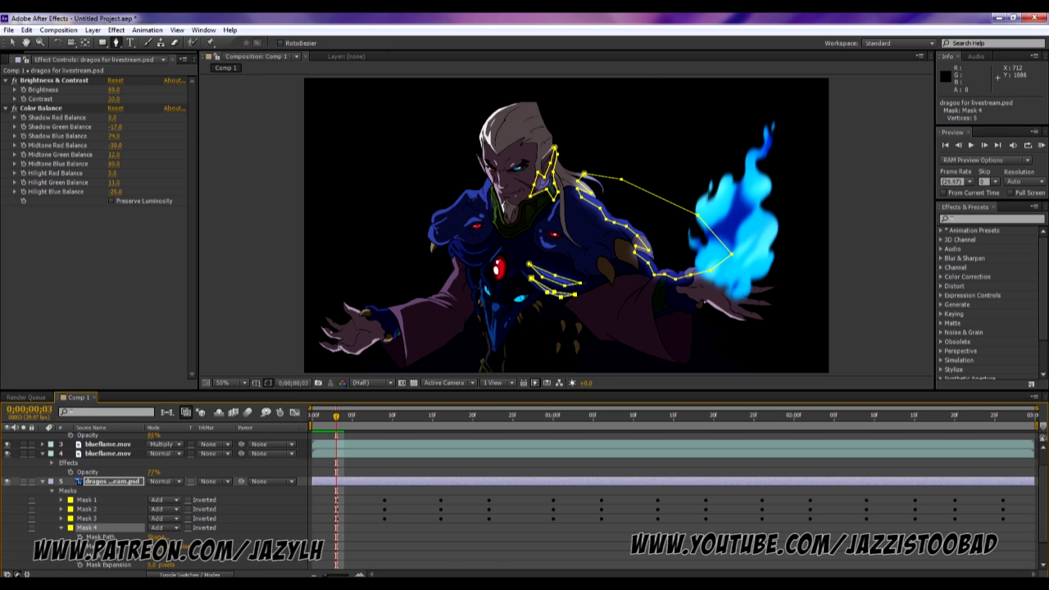
{"action": "key", "text": "ctrl+v"}
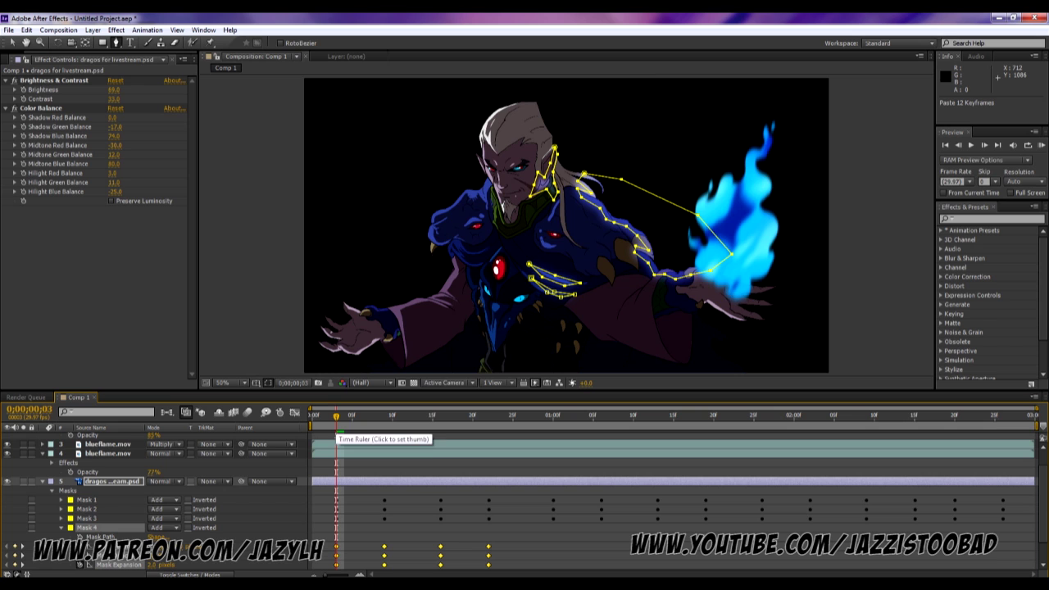
Step: Paste the copied keyframes onto Mask 4 again at 0;00;01;00, 0;00;01;26 and 0;00;02;20
{"action": "left_click_drag", "start_coordinate": [335, 416], "coordinate": [954, 415]}
{"action": "key", "text": "ctrl+v"}
{"action": "key", "text": "ctrl+v"}
{"action": "key", "text": "ctrl+v"}
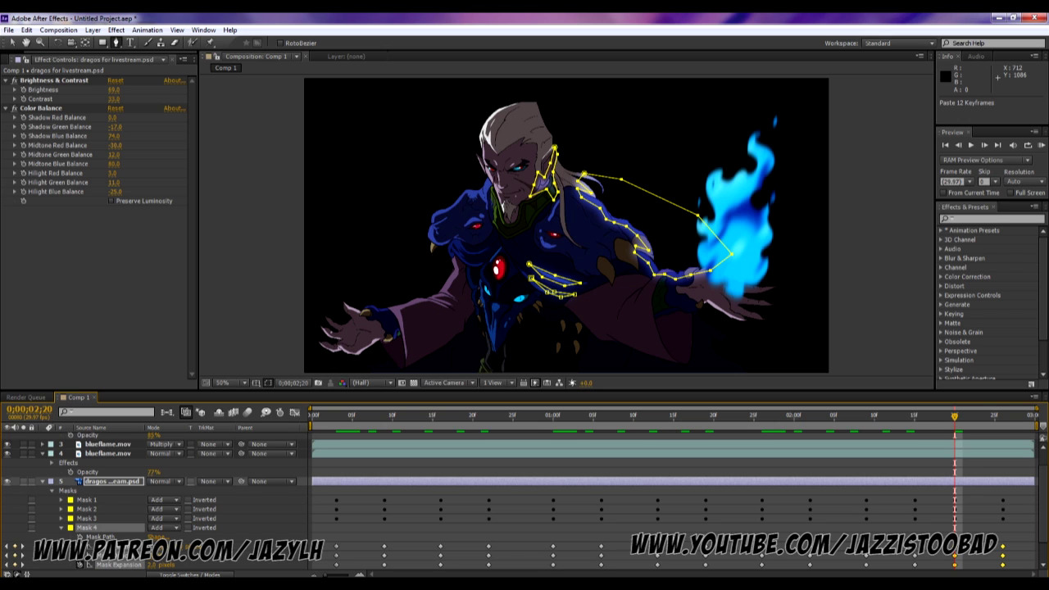
Step: Deselect everything and RAM-preview the composition from its first frame to check both chest highlights flickering
{"action": "left_click_drag", "start_coordinate": [955, 416], "coordinate": [310, 416]}
{"action": "left_click", "coordinate": [12, 42]}
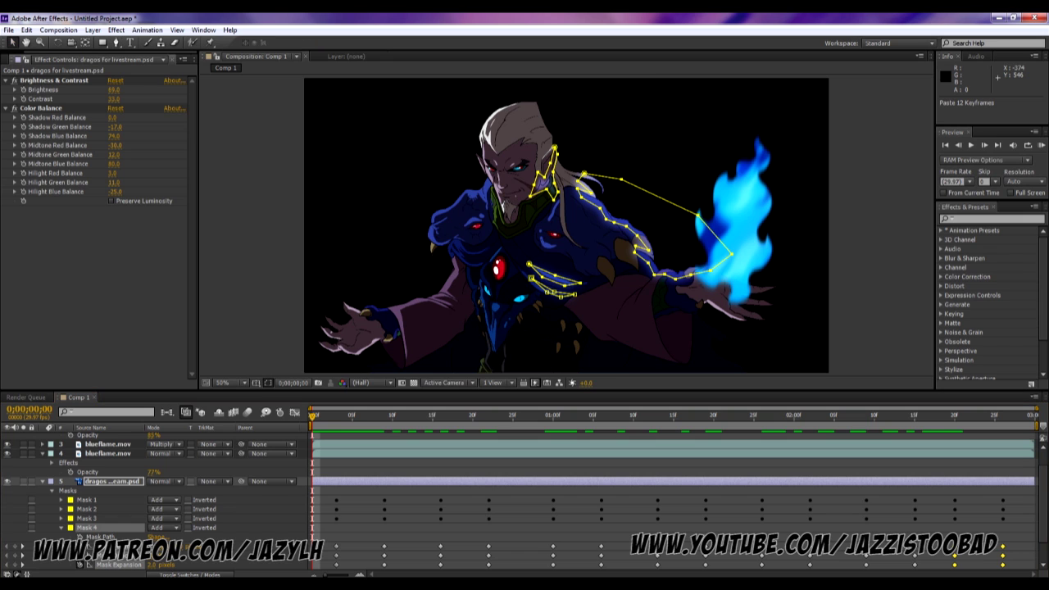
{"action": "left_click", "coordinate": [244, 203]}
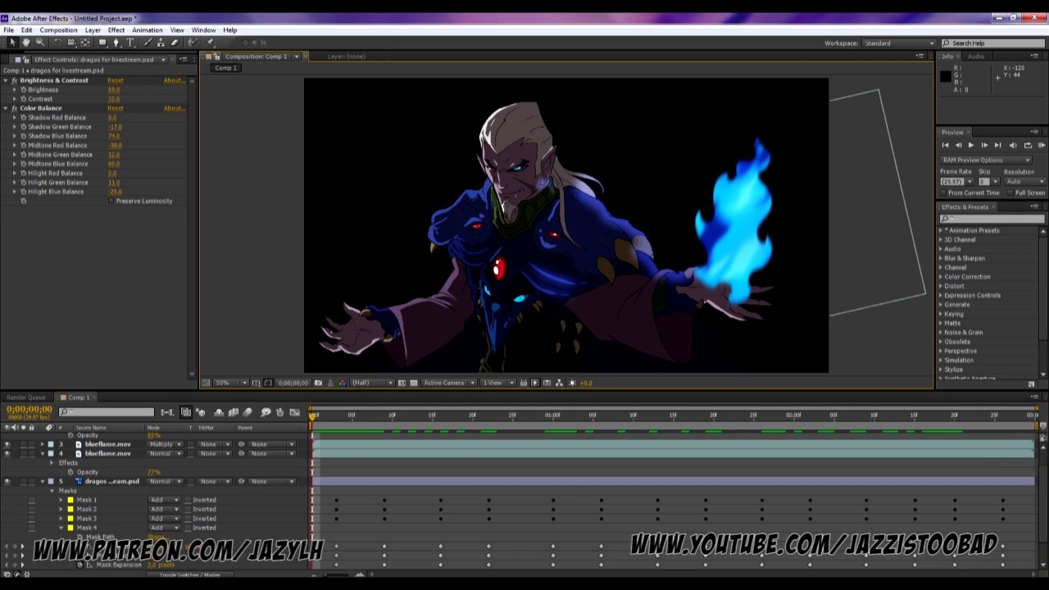
{"action": "key", "text": "KP_0"}
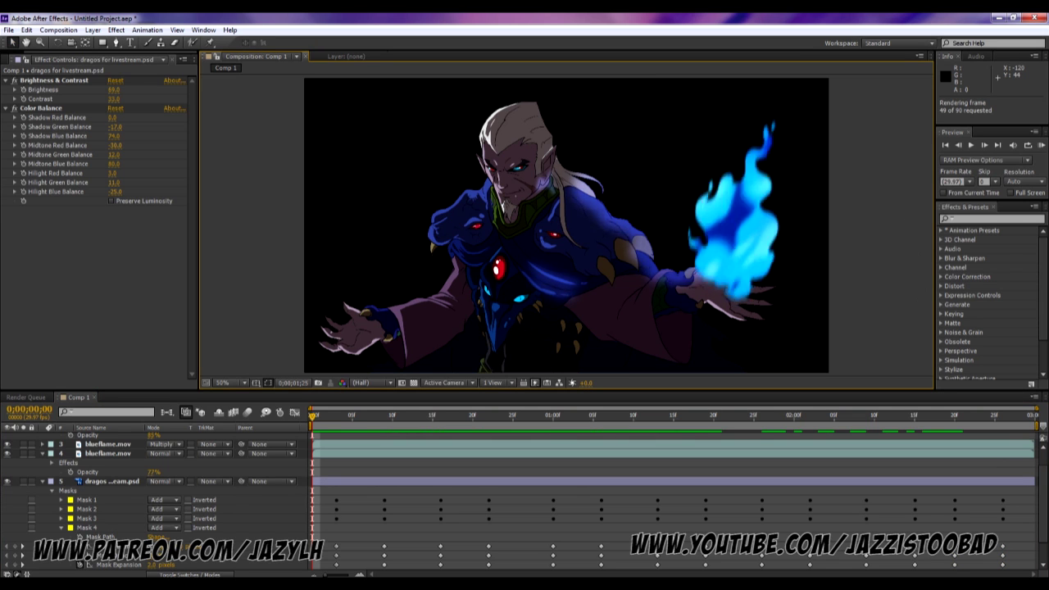
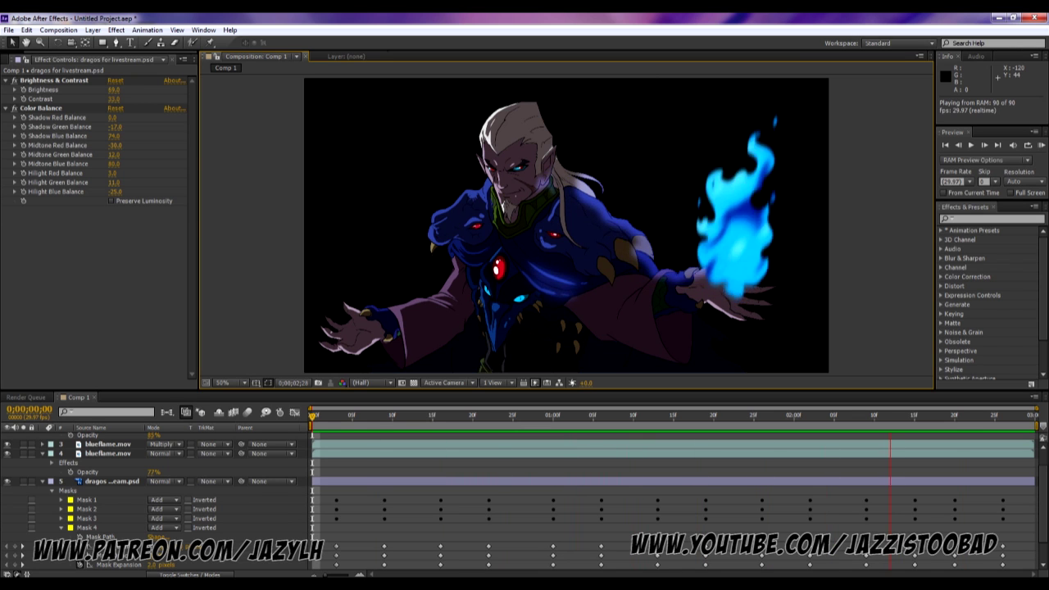
{"action": "key", "text": "space"}
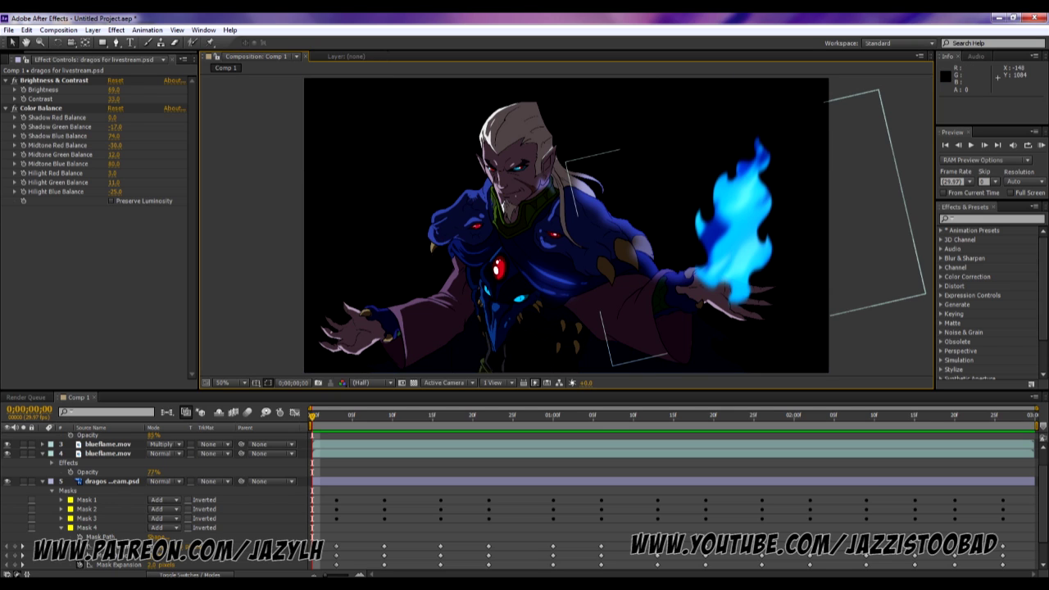
Step: Create a 1920 x 1080 pixel solid layer in pure red above the flame layers
{"action": "left_click", "coordinate": [746, 228]}
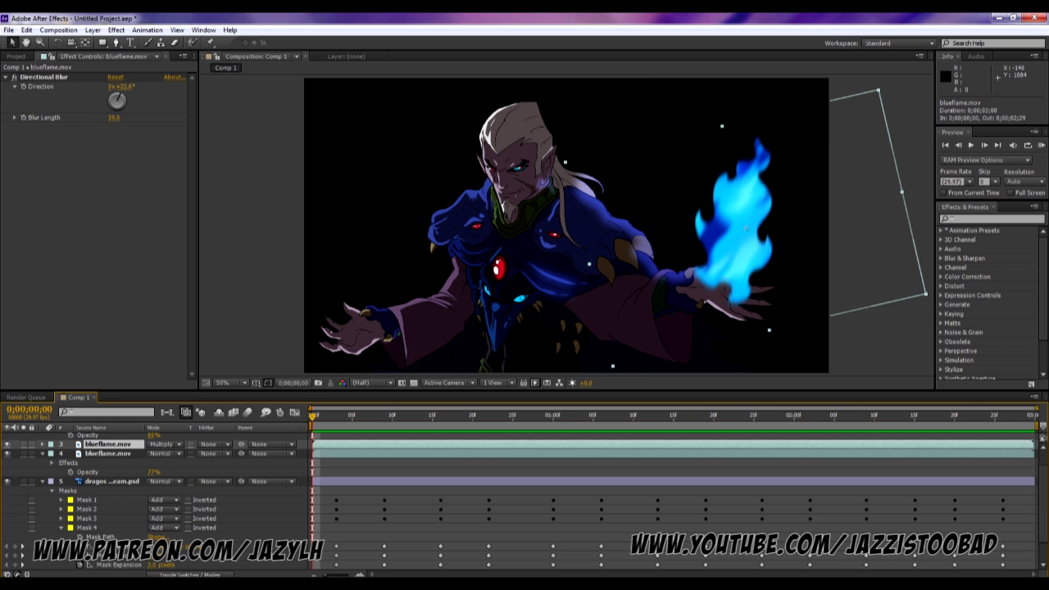
{"action": "left_click", "coordinate": [92, 30]}
{"action": "mouse_move", "coordinate": [123, 42]}
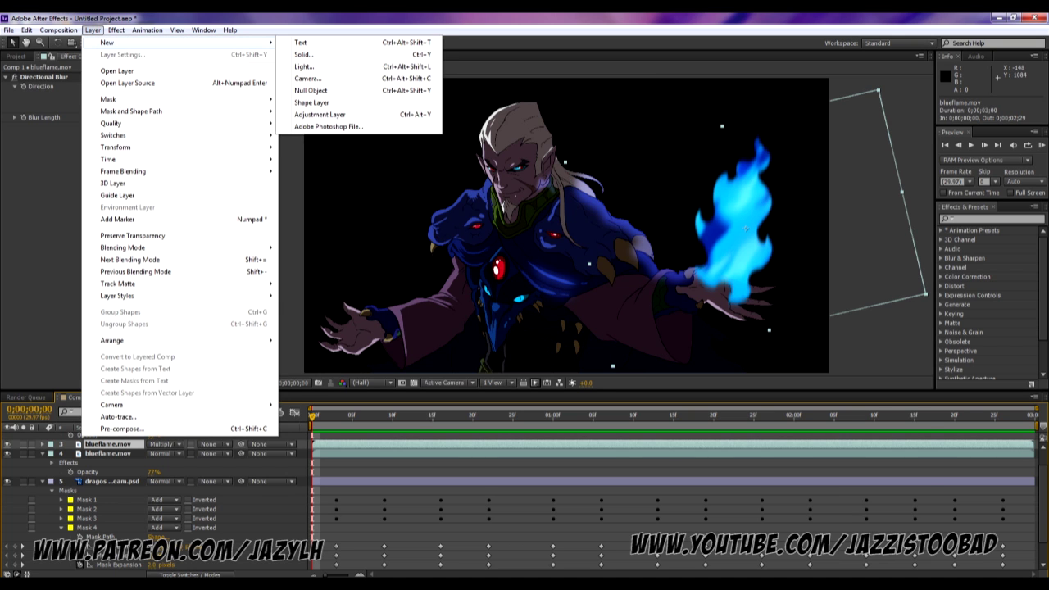
{"action": "left_click", "coordinate": [303, 54]}
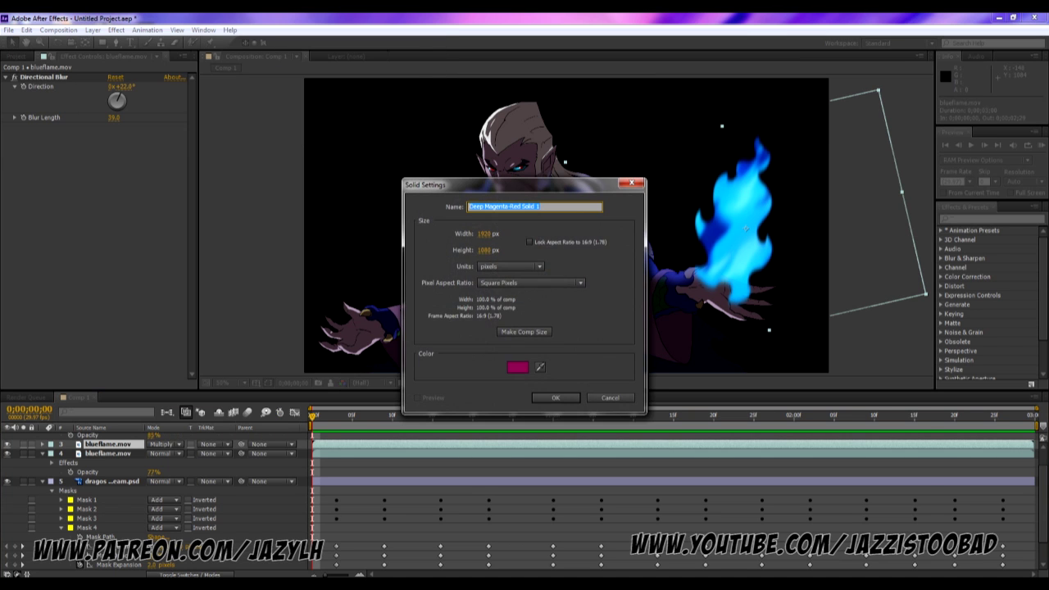
{"action": "left_click", "coordinate": [517, 367]}
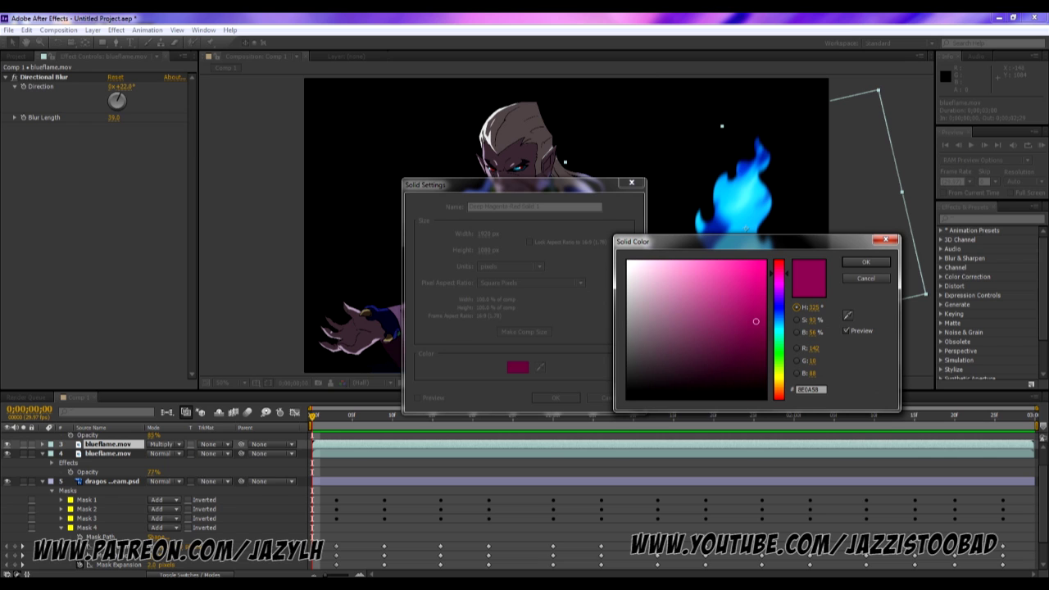
{"action": "left_click", "coordinate": [779, 261]}
{"action": "left_click", "coordinate": [766, 260]}
{"action": "left_click", "coordinate": [865, 262]}
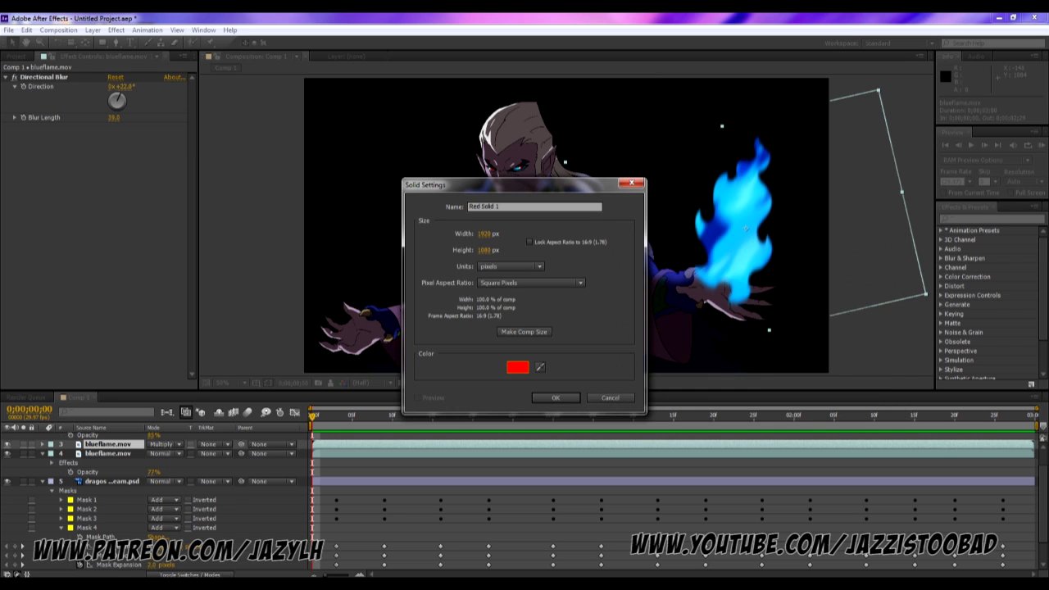
{"action": "left_click", "coordinate": [556, 398]}
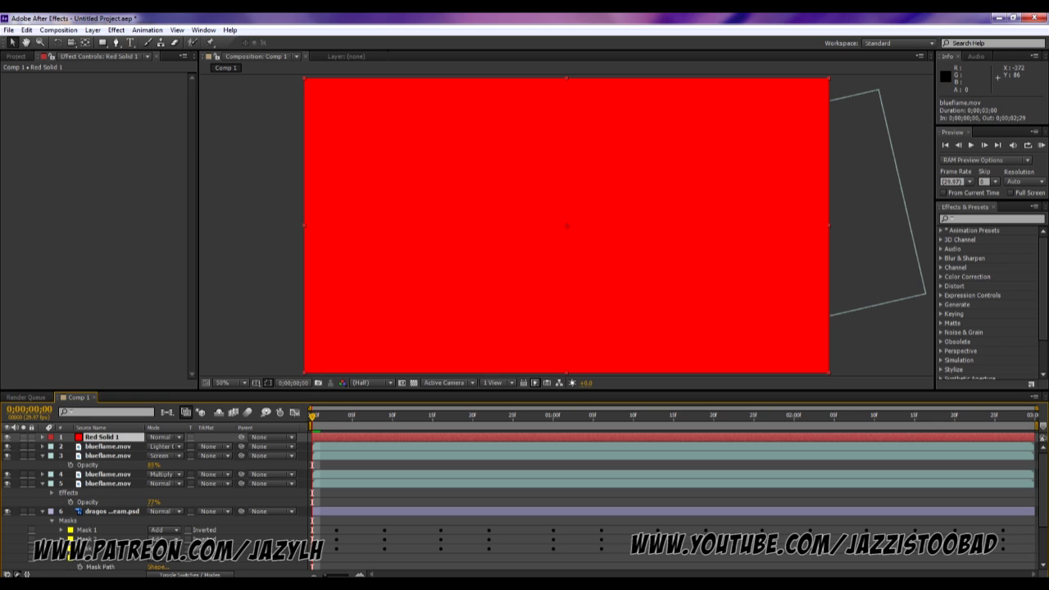
Step: Lower the red solid's opacity to 58% so the character shows through, with the Pen tool ready
{"action": "left_click", "coordinate": [103, 43]}
{"action": "left_click", "coordinate": [116, 43]}
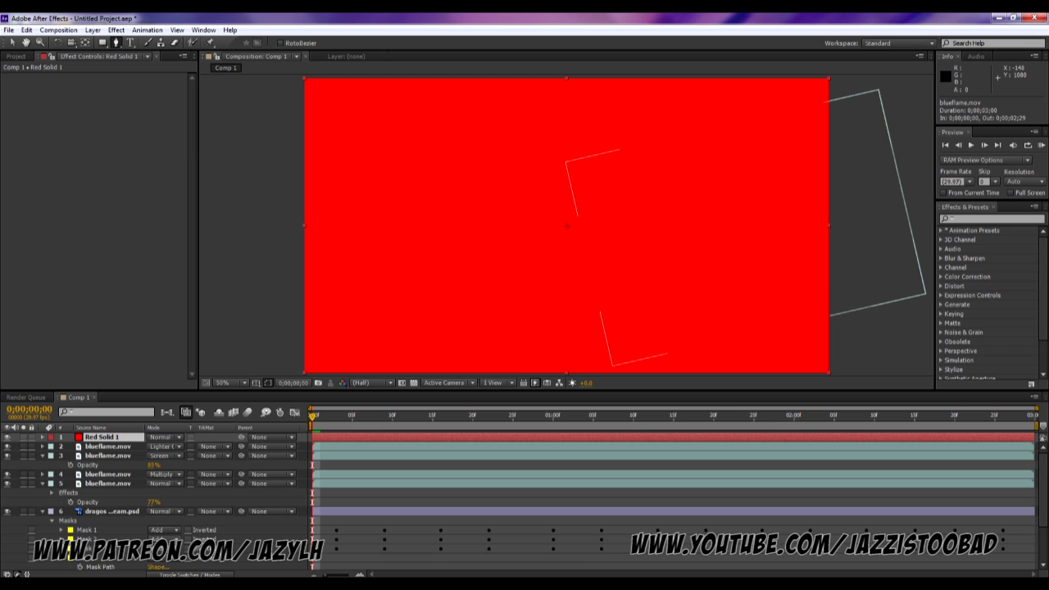
{"action": "key", "text": "t"}
{"action": "left_click_drag", "start_coordinate": [155, 447], "coordinate": [137, 446]}
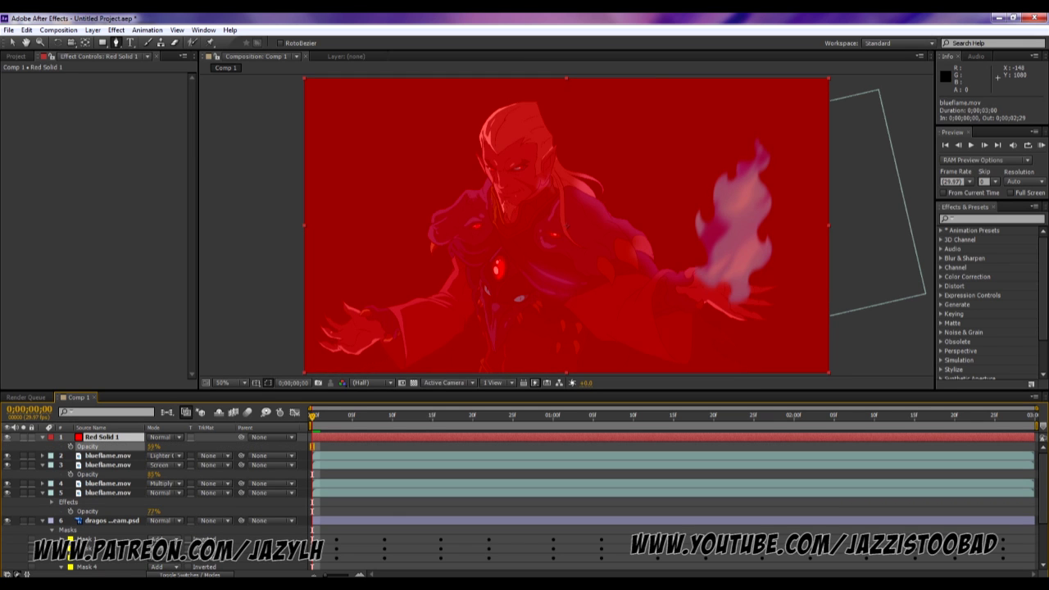
{"action": "key", "text": "Return"}
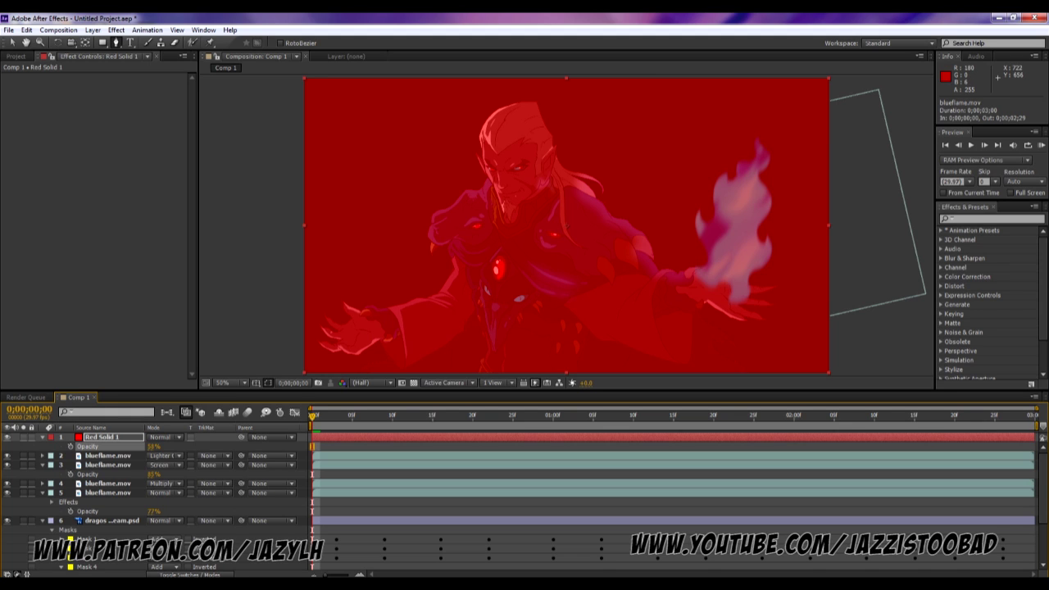
Step: Draw a closed four-point mask on the red solid around the red gem at the centre of the chest
{"action": "left_click", "coordinate": [501, 257]}
{"action": "left_click", "coordinate": [507, 271]}
{"action": "left_click", "coordinate": [501, 281]}
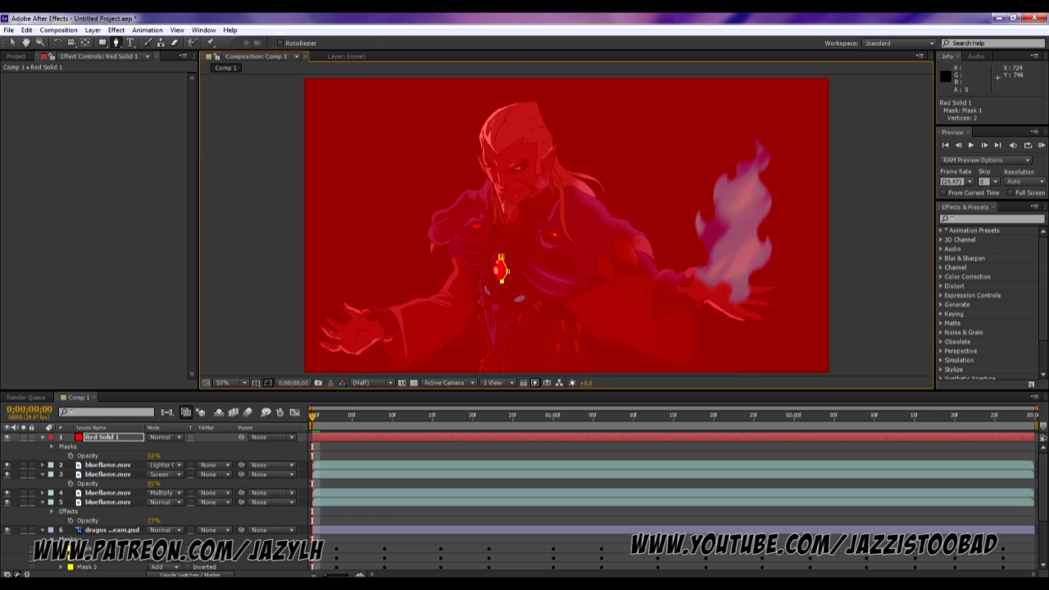
{"action": "left_click", "coordinate": [494, 275]}
{"action": "left_click", "coordinate": [500, 257]}
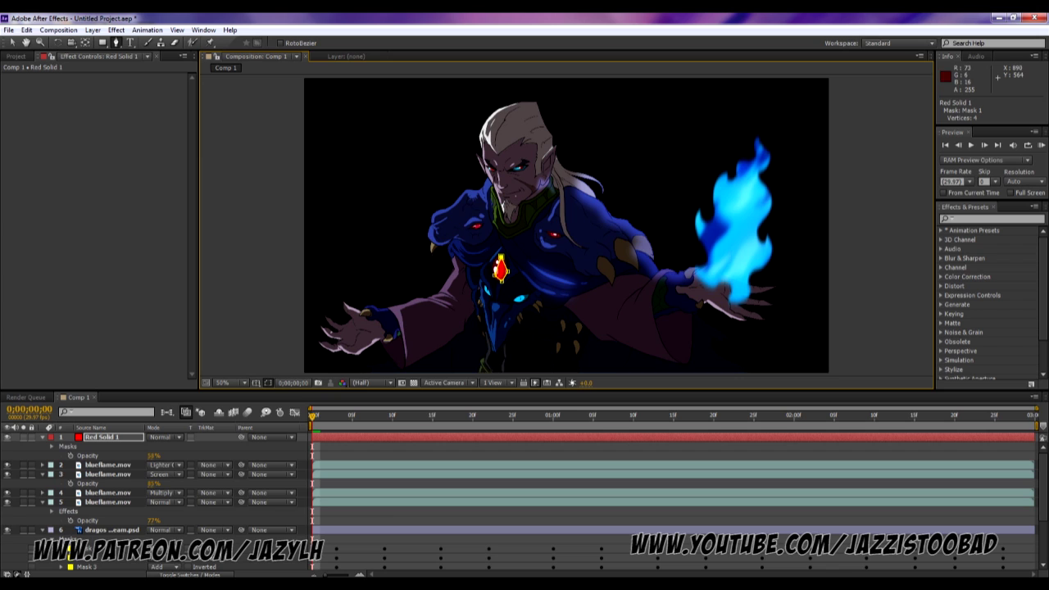
Step: Draw triangular masks on the red solid around the two red eyes on the chest armour, and deselect everything
{"action": "left_click", "coordinate": [552, 234]}
{"action": "left_click", "coordinate": [565, 238]}
{"action": "left_click", "coordinate": [557, 239]}
{"action": "left_click", "coordinate": [477, 228]}
{"action": "left_click", "coordinate": [483, 227]}
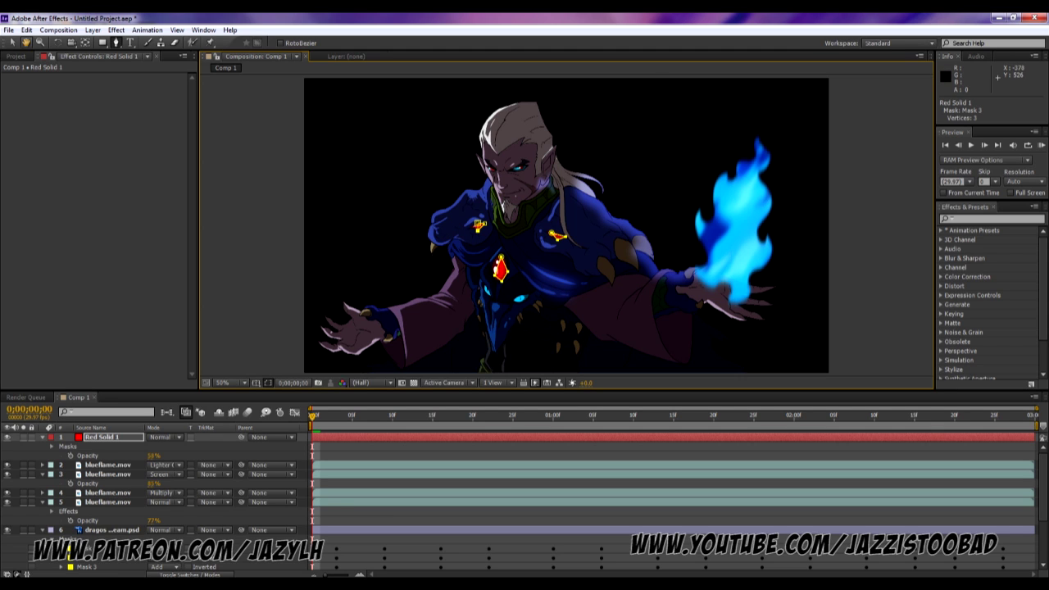
{"action": "left_click", "coordinate": [12, 42]}
{"action": "key", "text": "F2"}
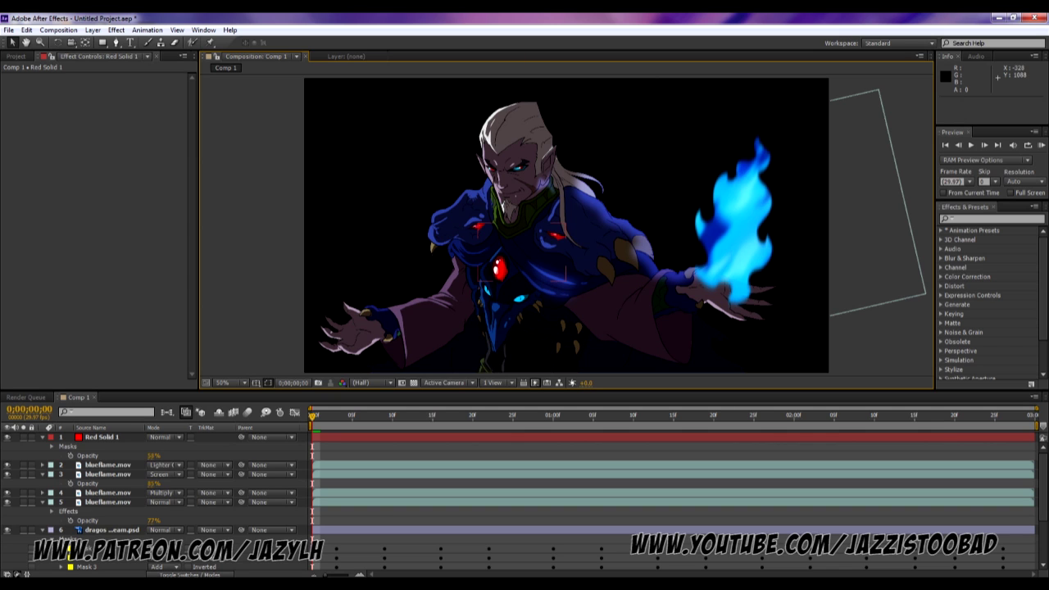
Step: Expand the red solid's masks and set Mask 1's feather to 65 pixels
{"action": "left_click", "coordinate": [42, 438]}
{"action": "left_click", "coordinate": [42, 437]}
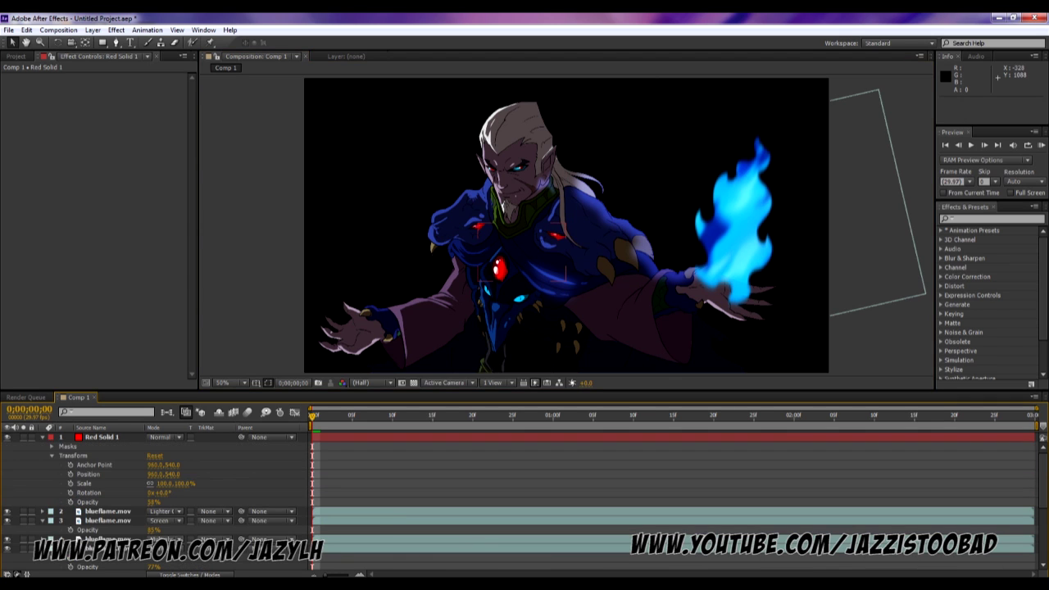
{"action": "left_click", "coordinate": [52, 446]}
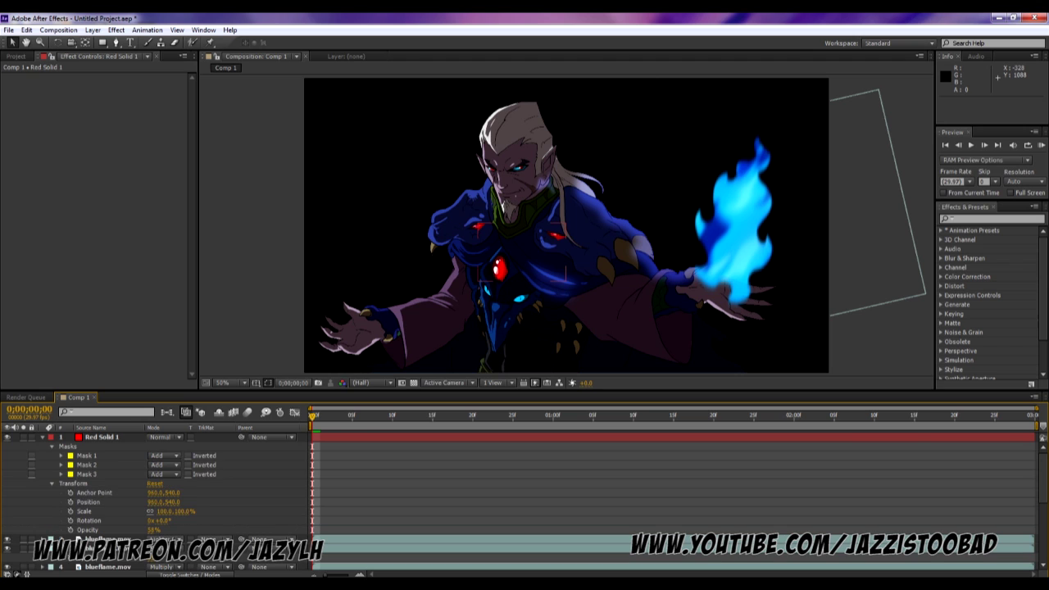
{"action": "left_click", "coordinate": [61, 455]}
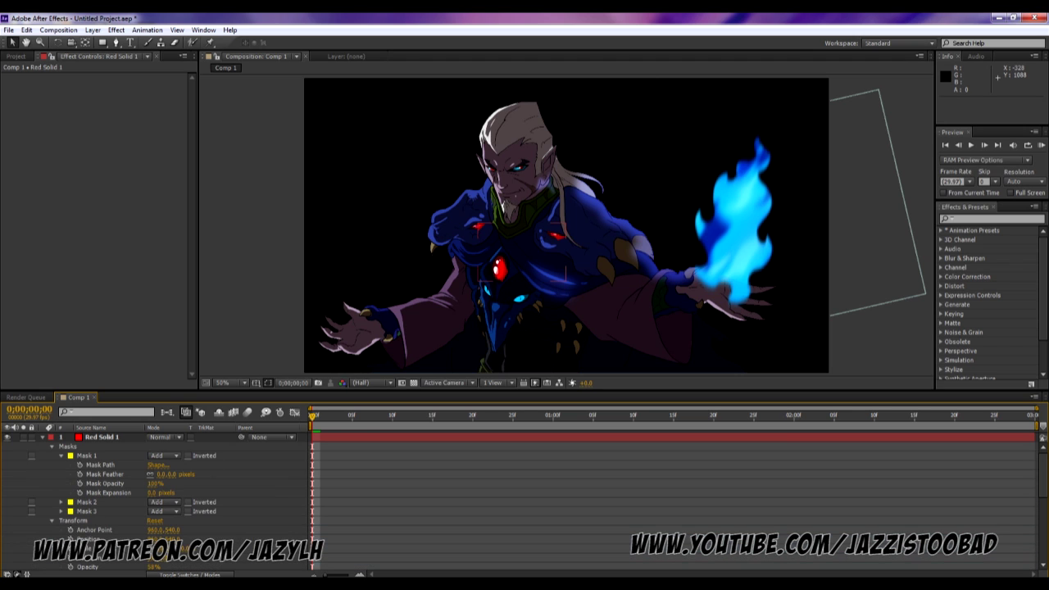
{"action": "left_click_drag", "start_coordinate": [162, 474], "coordinate": [182, 474]}
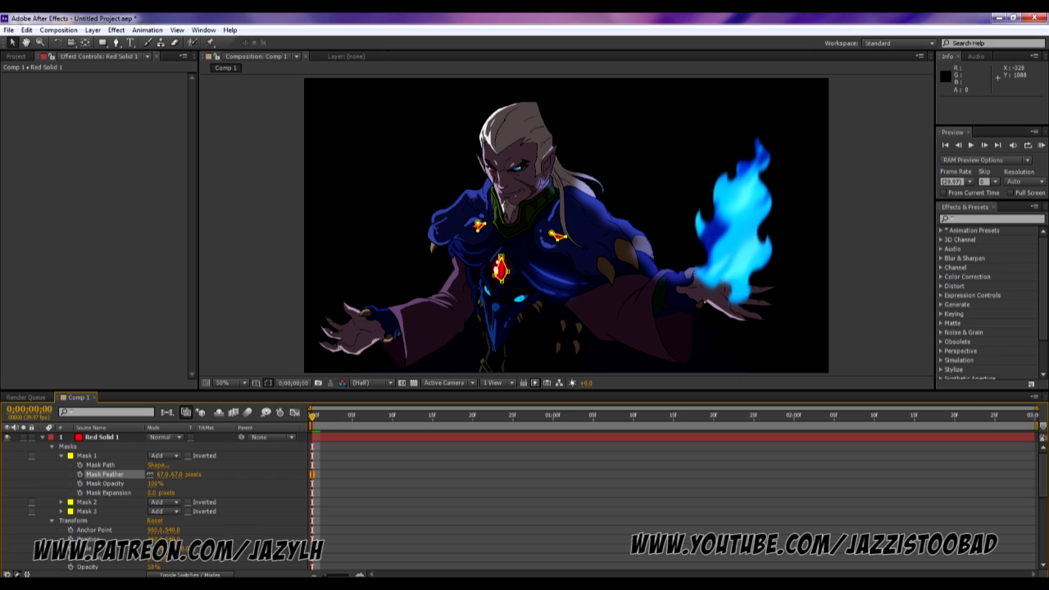
{"action": "left_click_drag", "start_coordinate": [168, 475], "coordinate": [166, 475]}
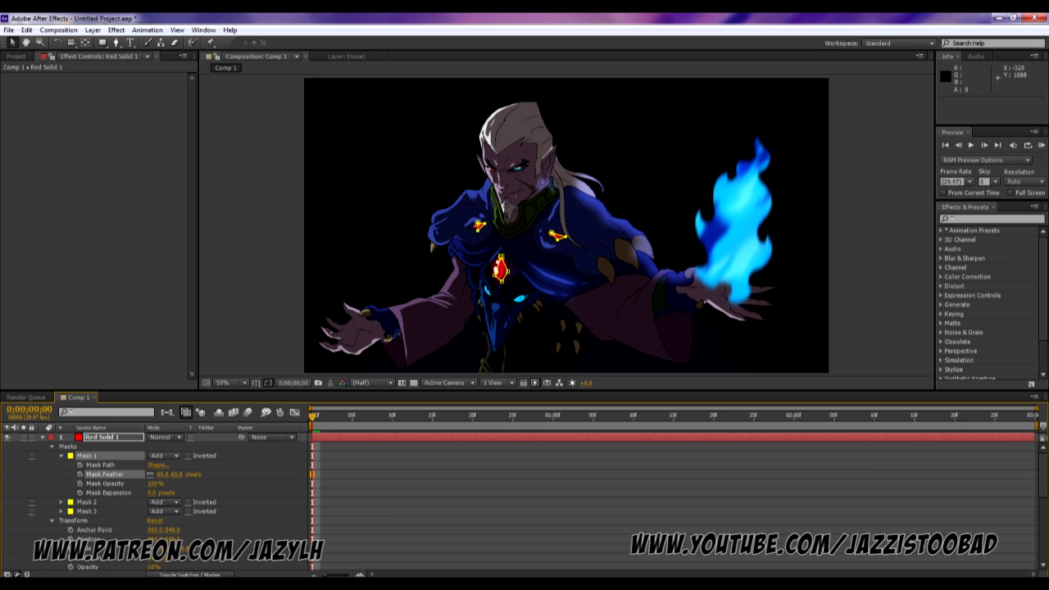
Step: Try the Divide blending mode on the red solid and settle on Linear Dodge
{"action": "left_click", "coordinate": [161, 436]}
{"action": "left_click", "coordinate": [200, 439]}
{"action": "left_click", "coordinate": [159, 436]}
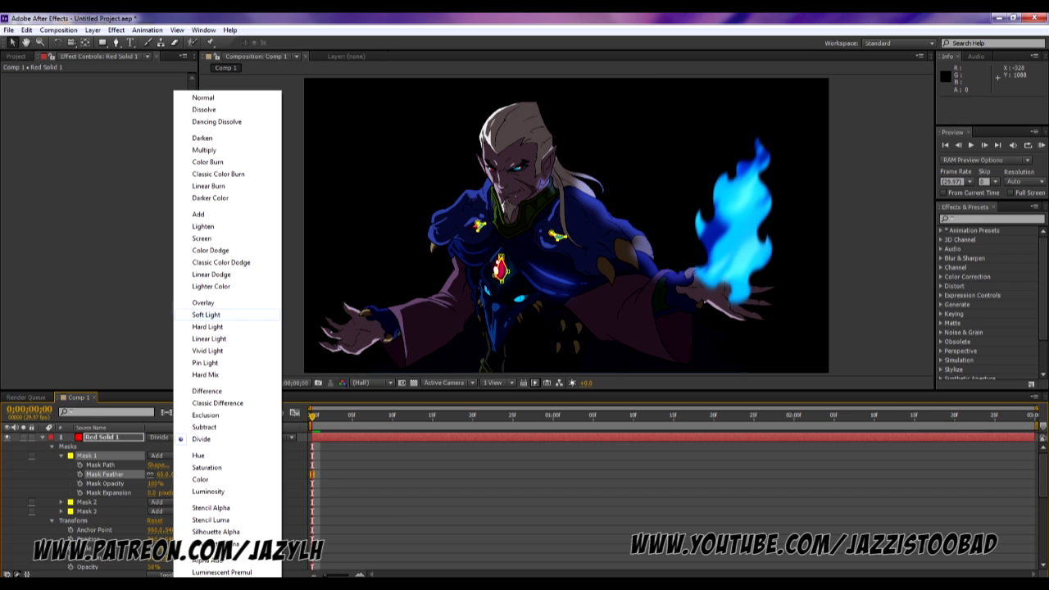
{"action": "left_click", "coordinate": [211, 273]}
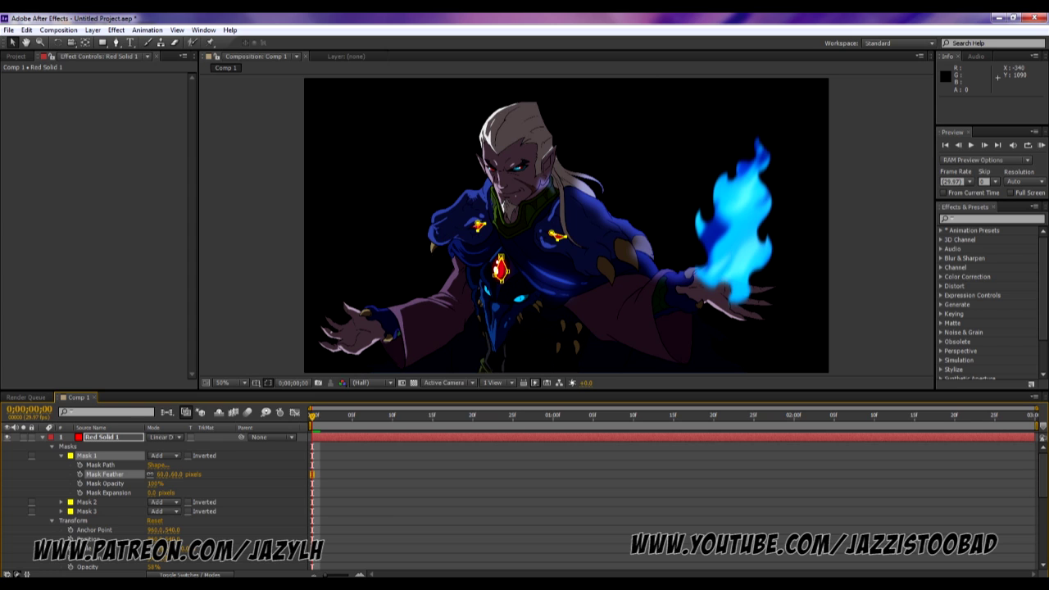
Step: Set Mask 1 to a 57-pixel feather and 6-pixel expansion, and Mask 2 to a 22-pixel feather and 2-pixel expansion
{"action": "left_click_drag", "start_coordinate": [152, 492], "coordinate": [155, 492]}
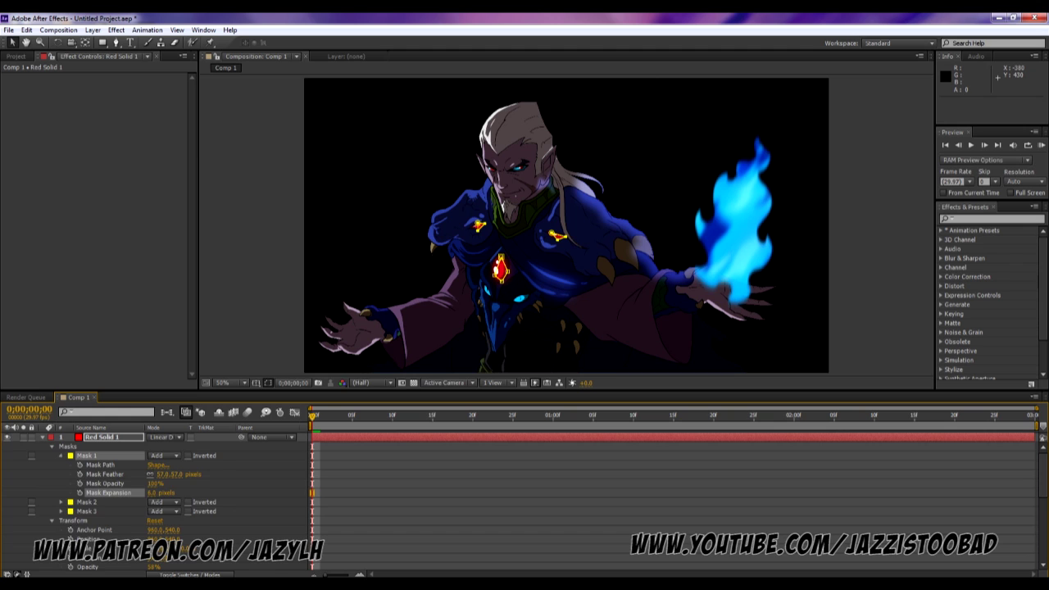
{"action": "left_click", "coordinate": [61, 456]}
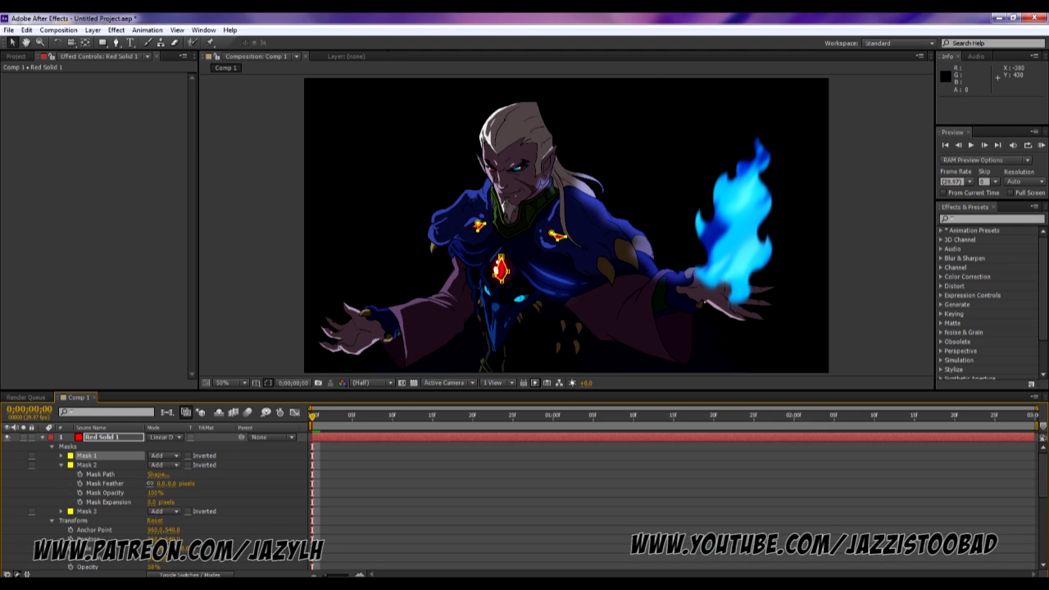
{"action": "left_click_drag", "start_coordinate": [162, 483], "coordinate": [172, 484]}
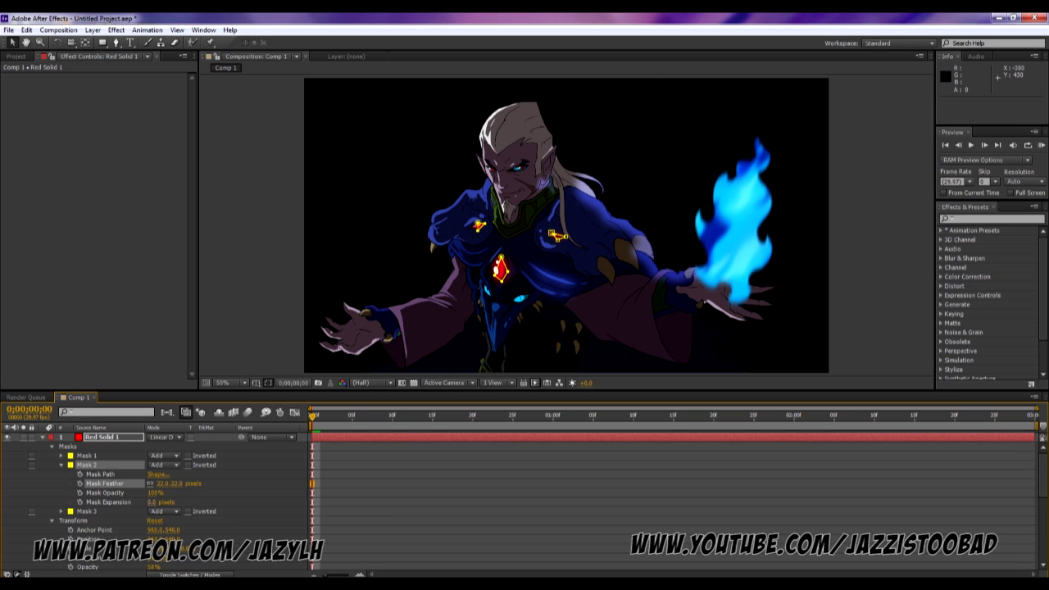
{"action": "left_click_drag", "start_coordinate": [152, 501], "coordinate": [153, 501]}
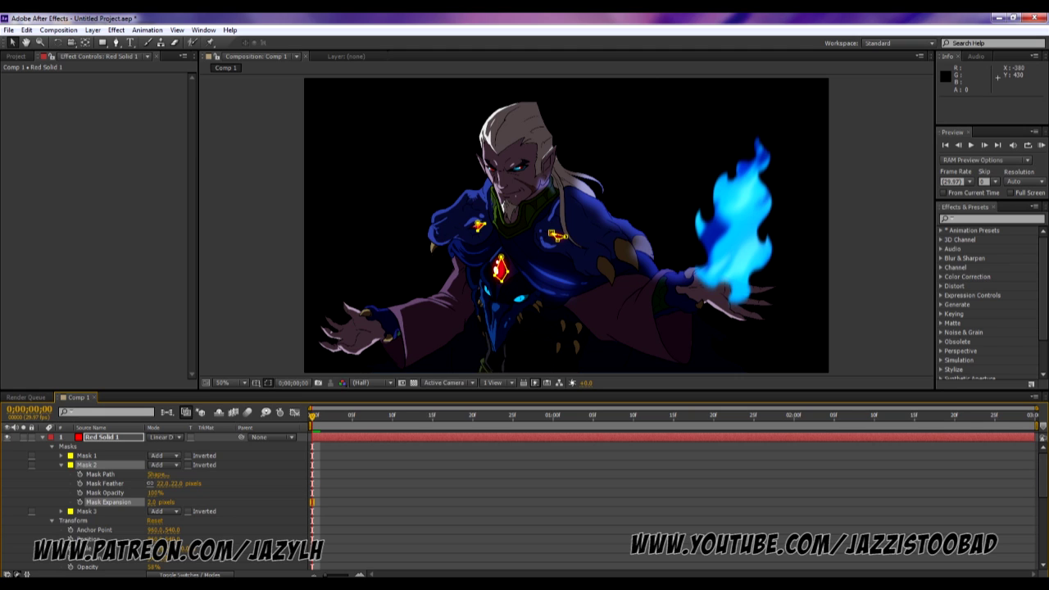
{"action": "left_click", "coordinate": [61, 465]}
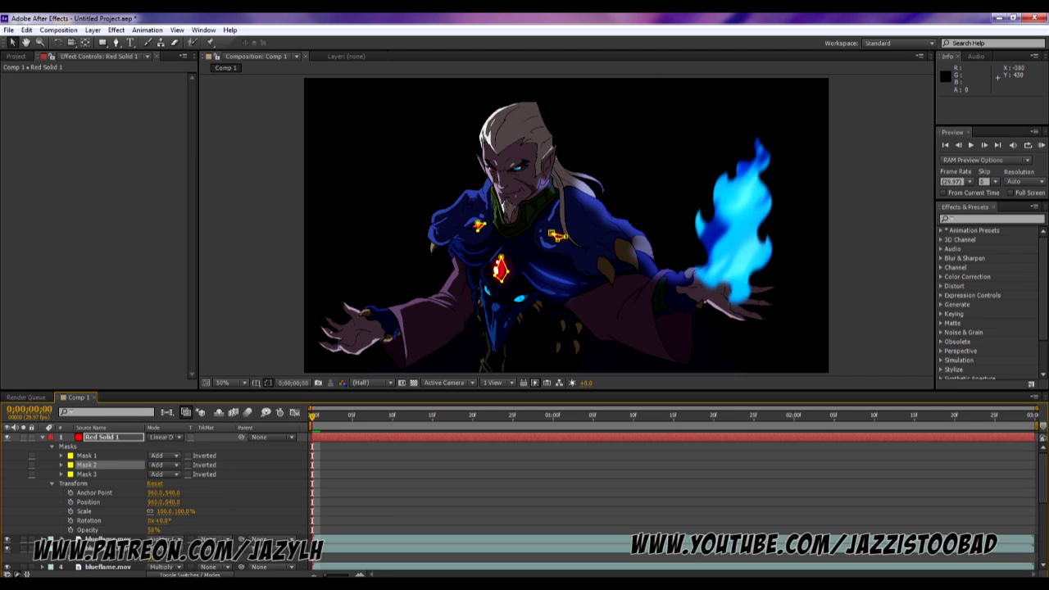
Step: Open Mask 3's properties and set its feather to 32 pixels
{"action": "left_click", "coordinate": [62, 473]}
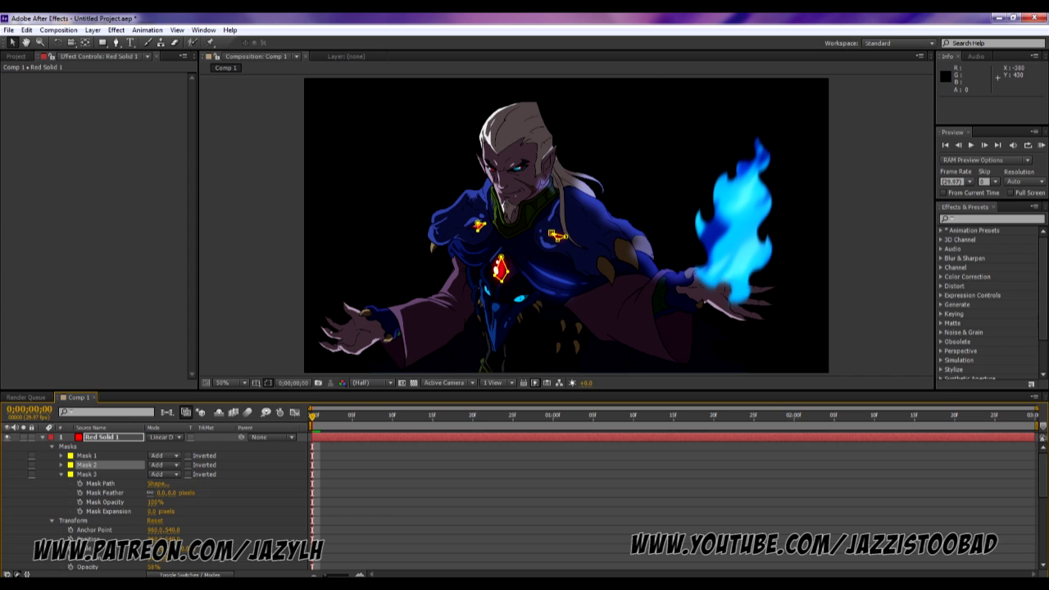
{"action": "left_click", "coordinate": [151, 511]}
{"action": "left_click", "coordinate": [161, 493]}
{"action": "type", "text": "25"}
{"action": "key", "text": "Return"}
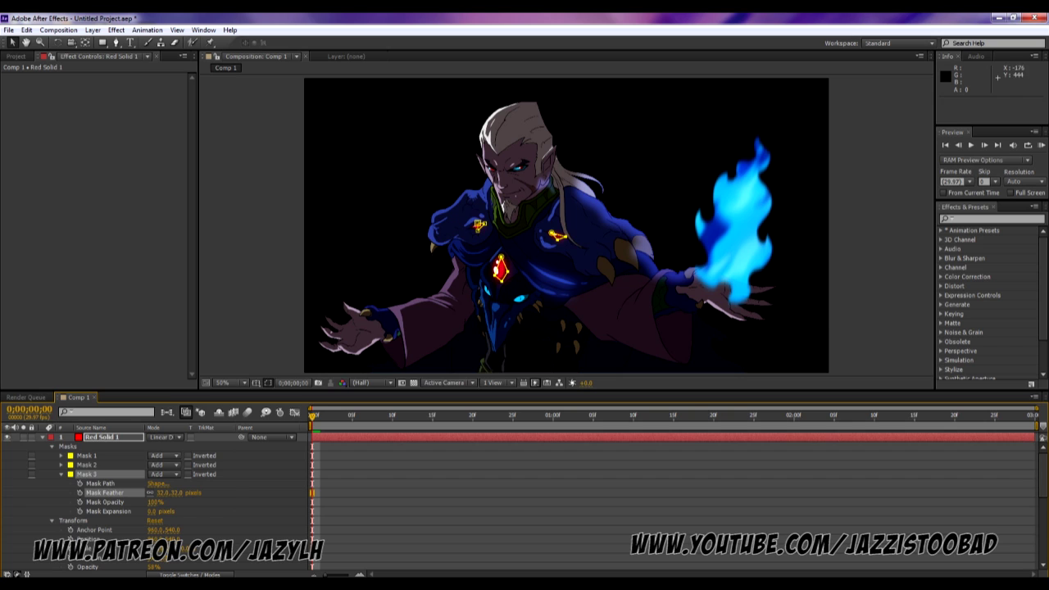
Step: Deselect everything and RAM-preview the composition to check the glowing red gem and armour eyes with the flame
{"action": "key", "text": "F2"}
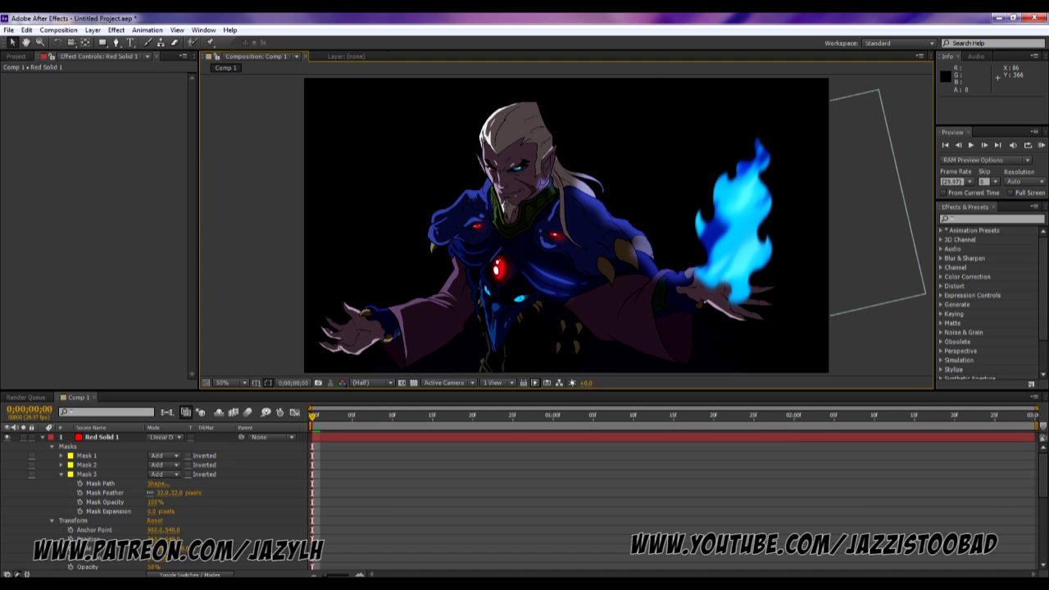
{"action": "key", "text": "KP_0"}
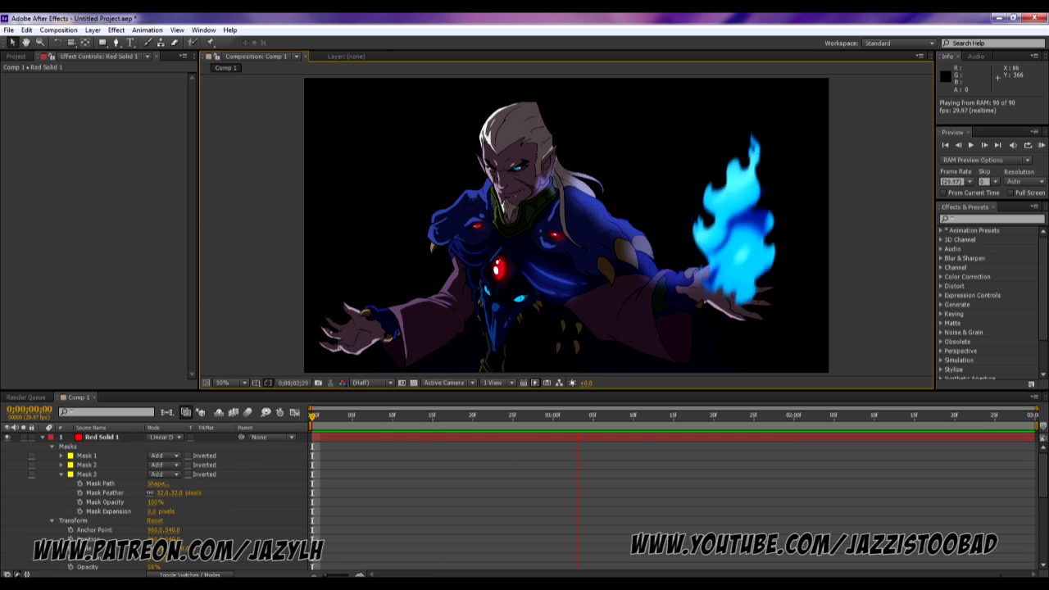
{"action": "left_click", "coordinate": [957, 585]}
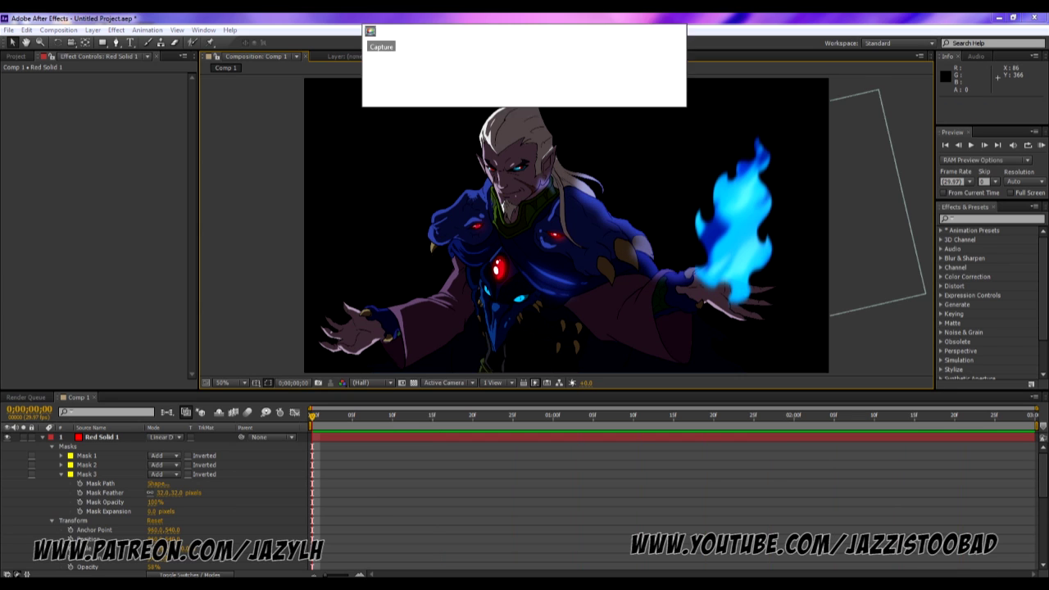